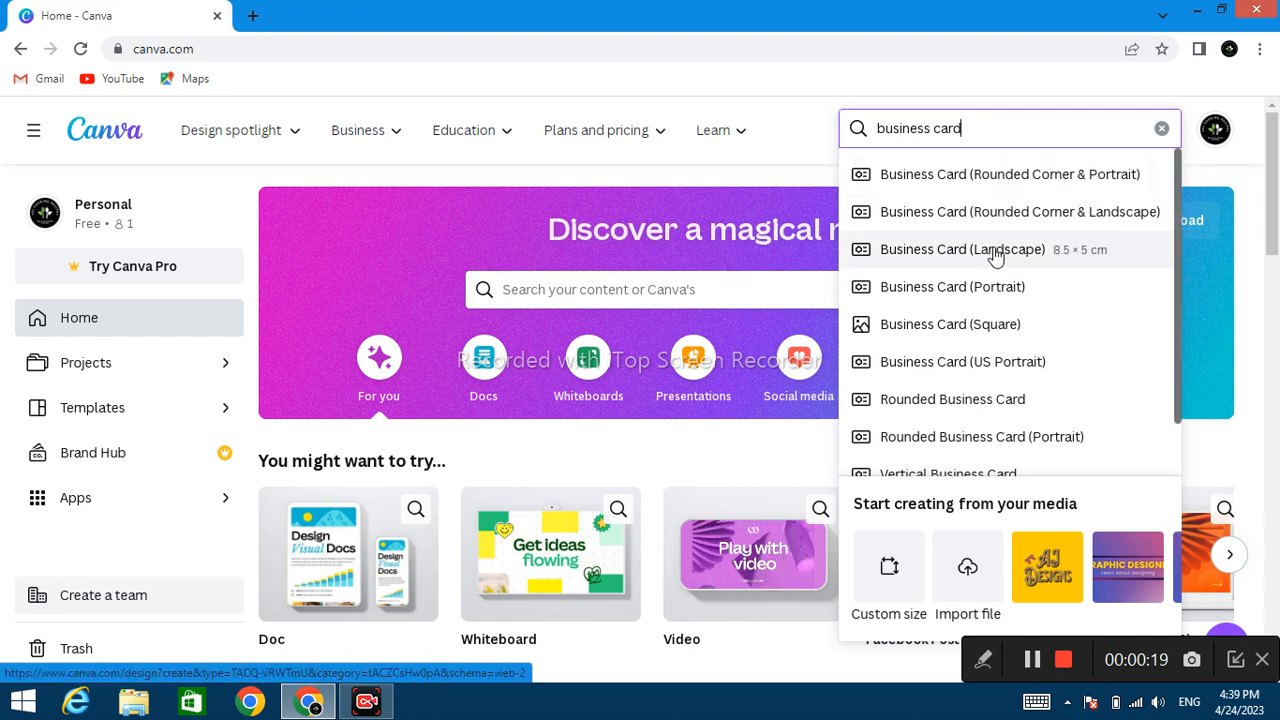
Create a Business Card (Landscape) design and fill its background with solid yellow #EFBF16
left_click(995, 256)
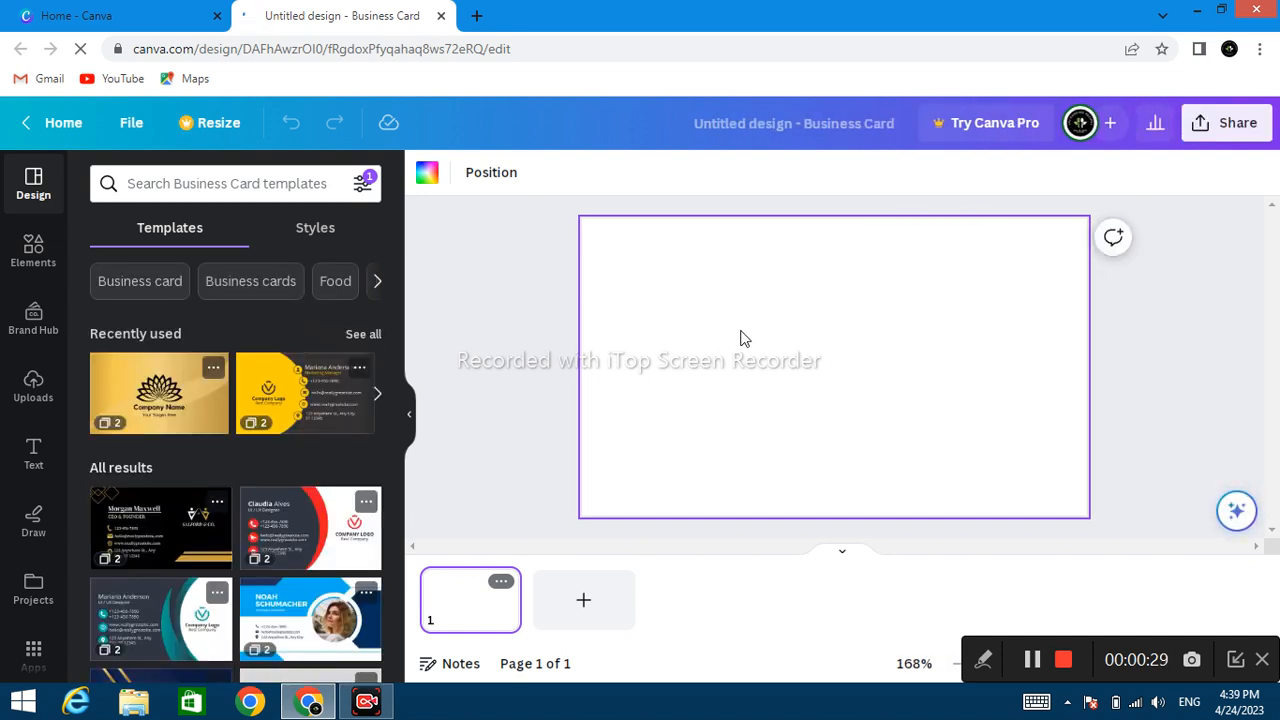
left_click(427, 176)
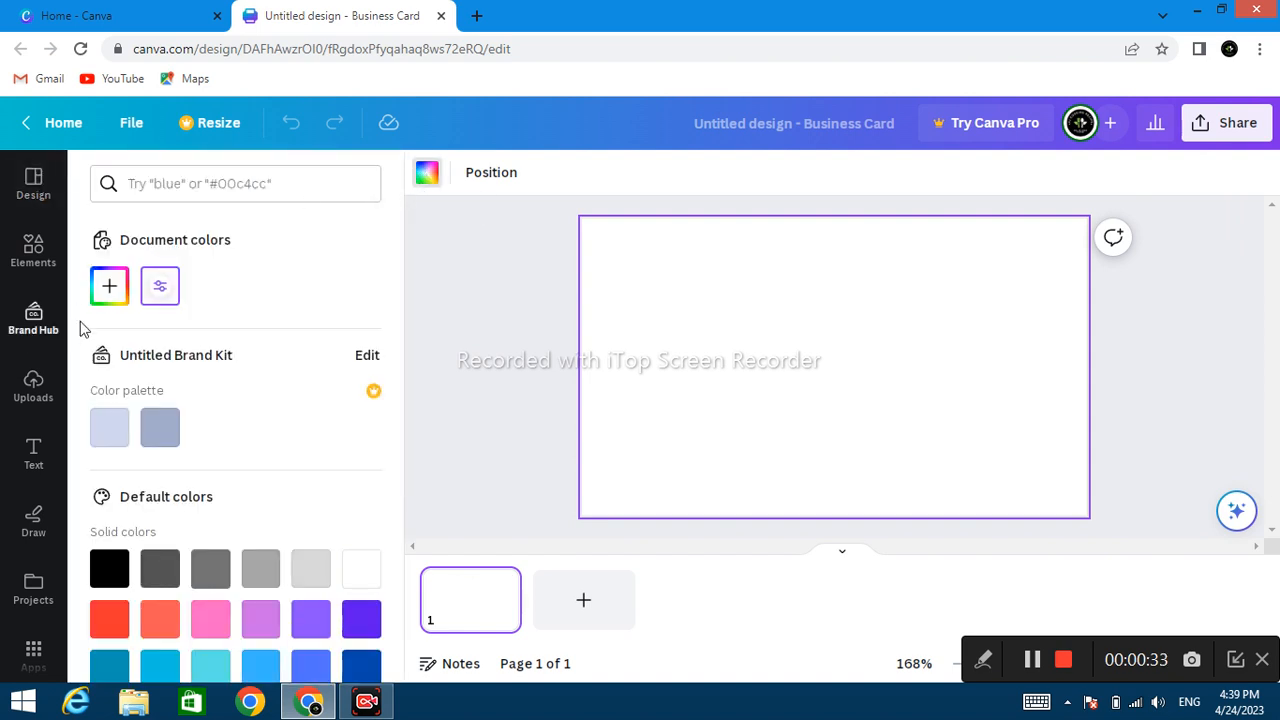
left_click(111, 295)
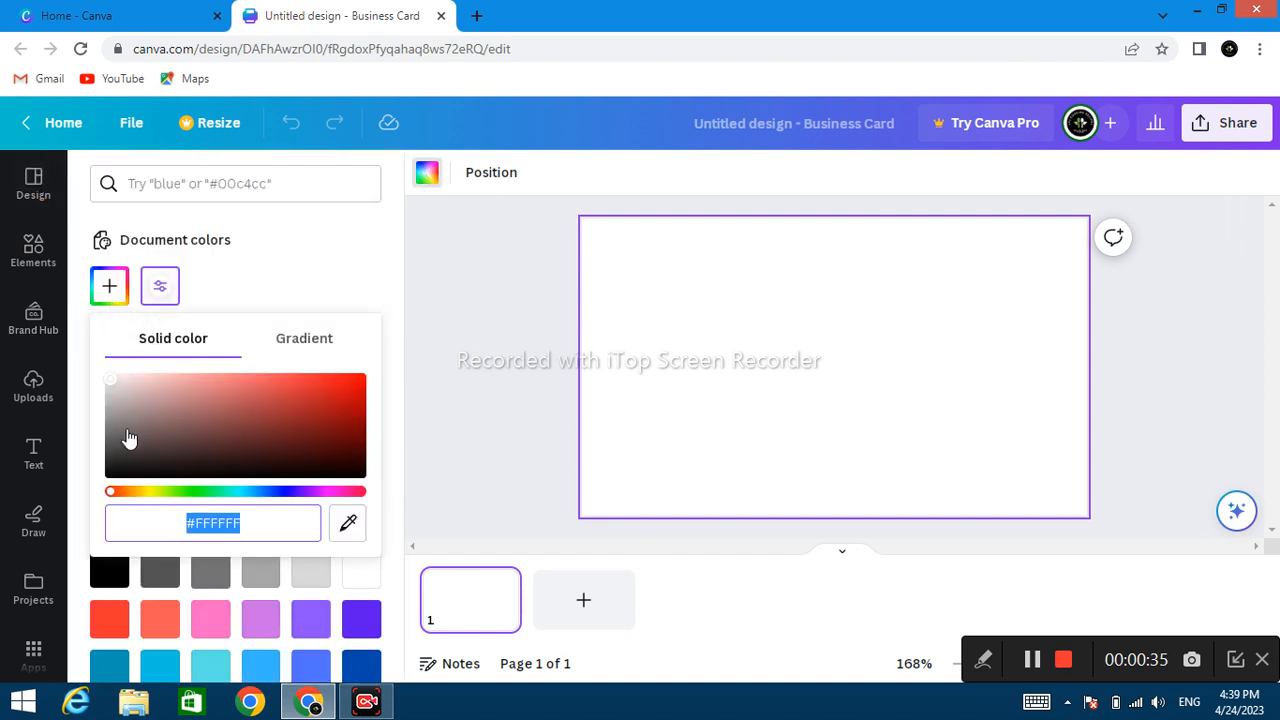
left_click(138, 491)
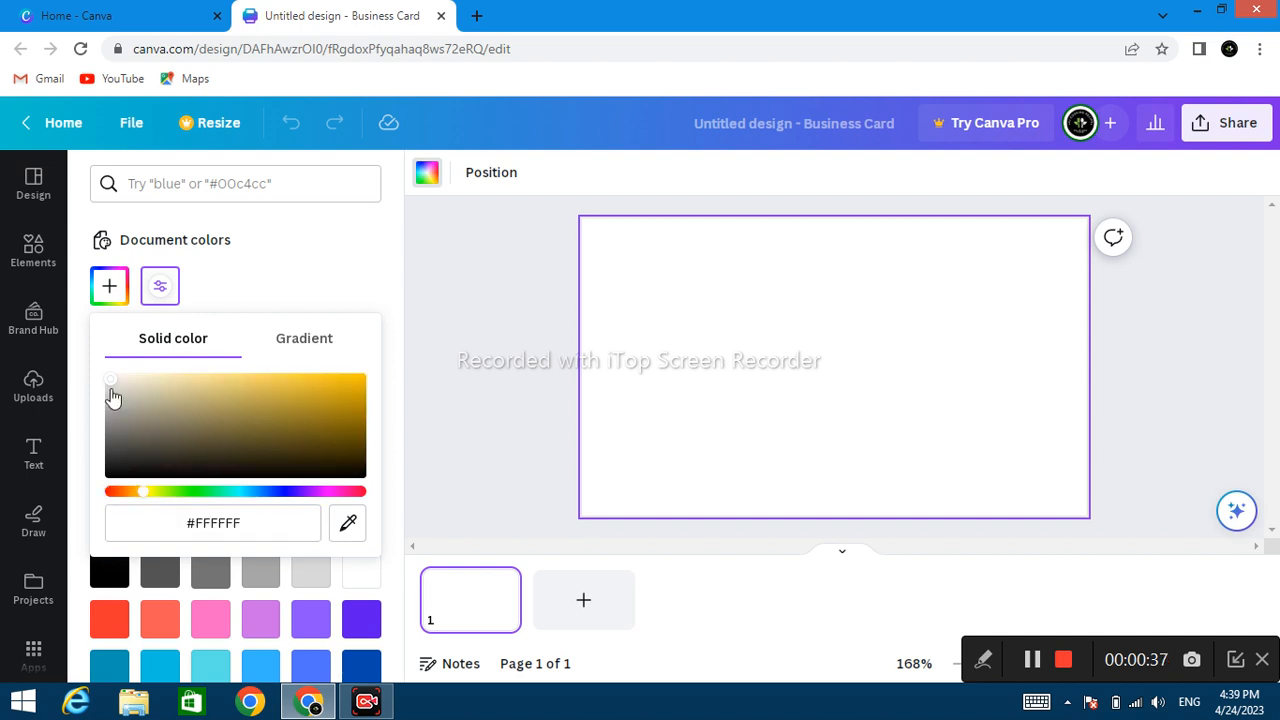
left_click_drag(112, 386, 342, 381)
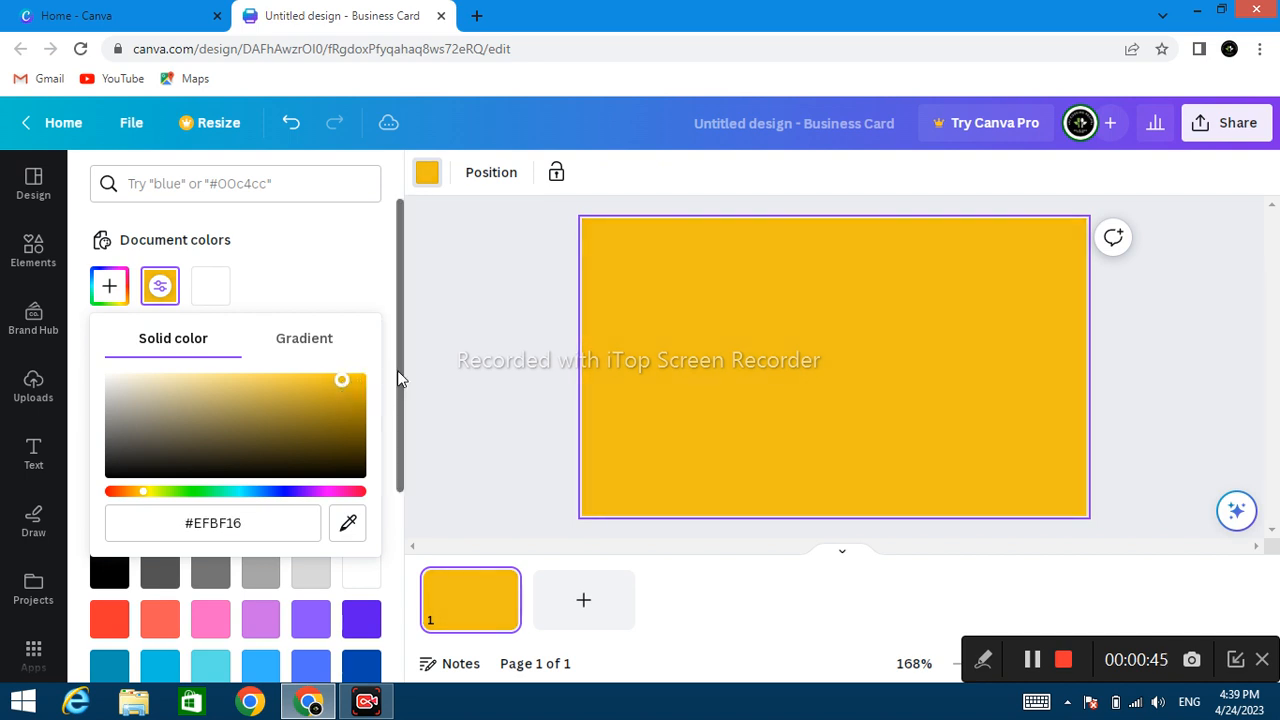
left_click(431, 372)
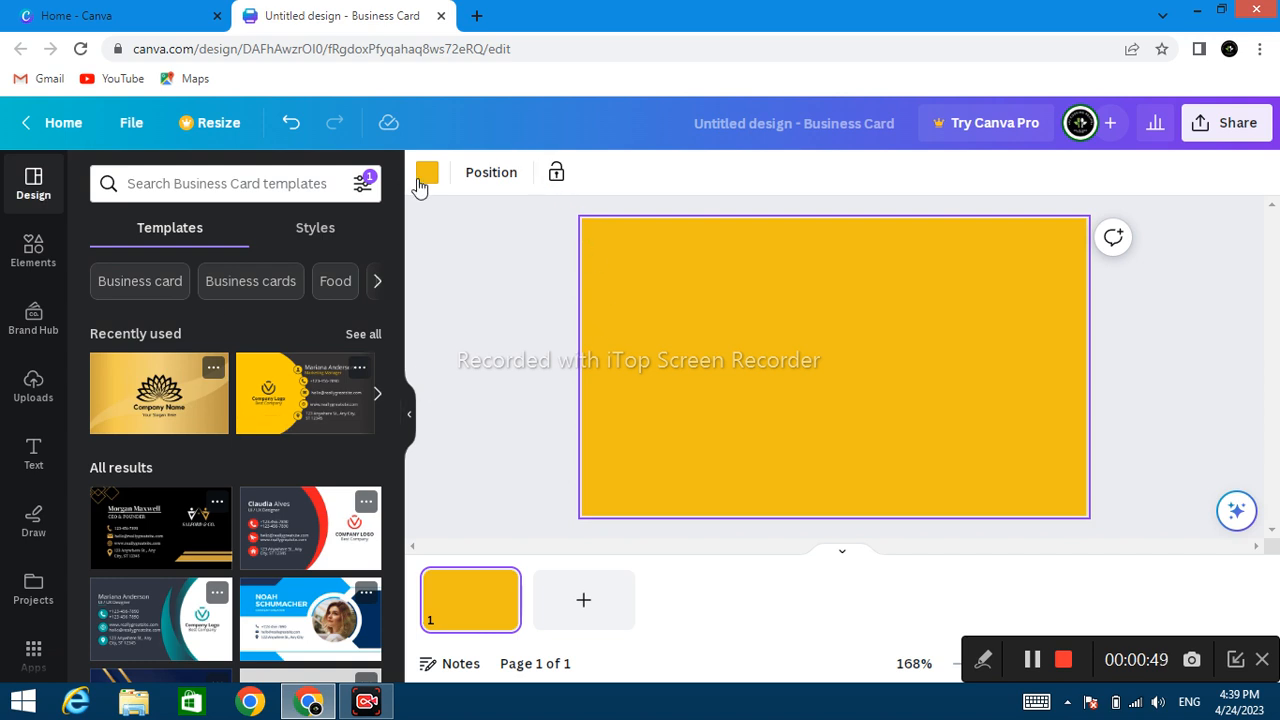
Add a heading reading "COMPANY NAME" and nudge it slightly to the right at the middle of the card
left_click(34, 452)
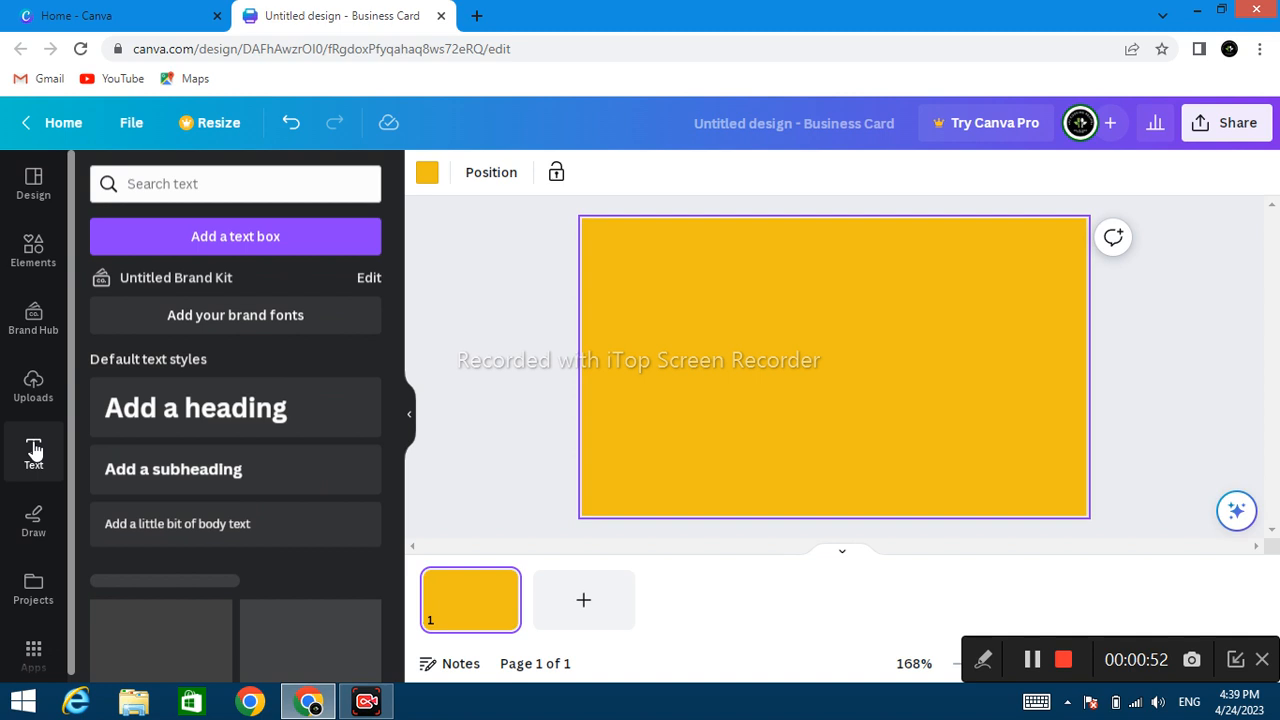
left_click(180, 410)
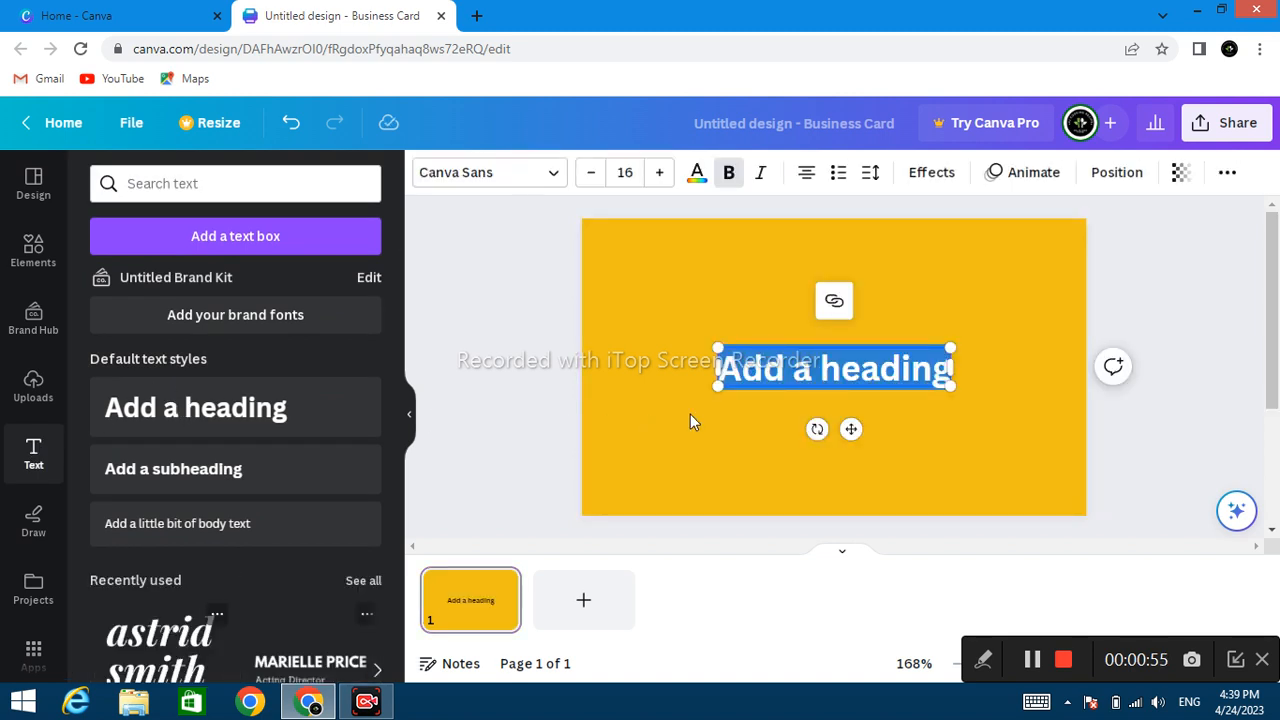
type("CO")
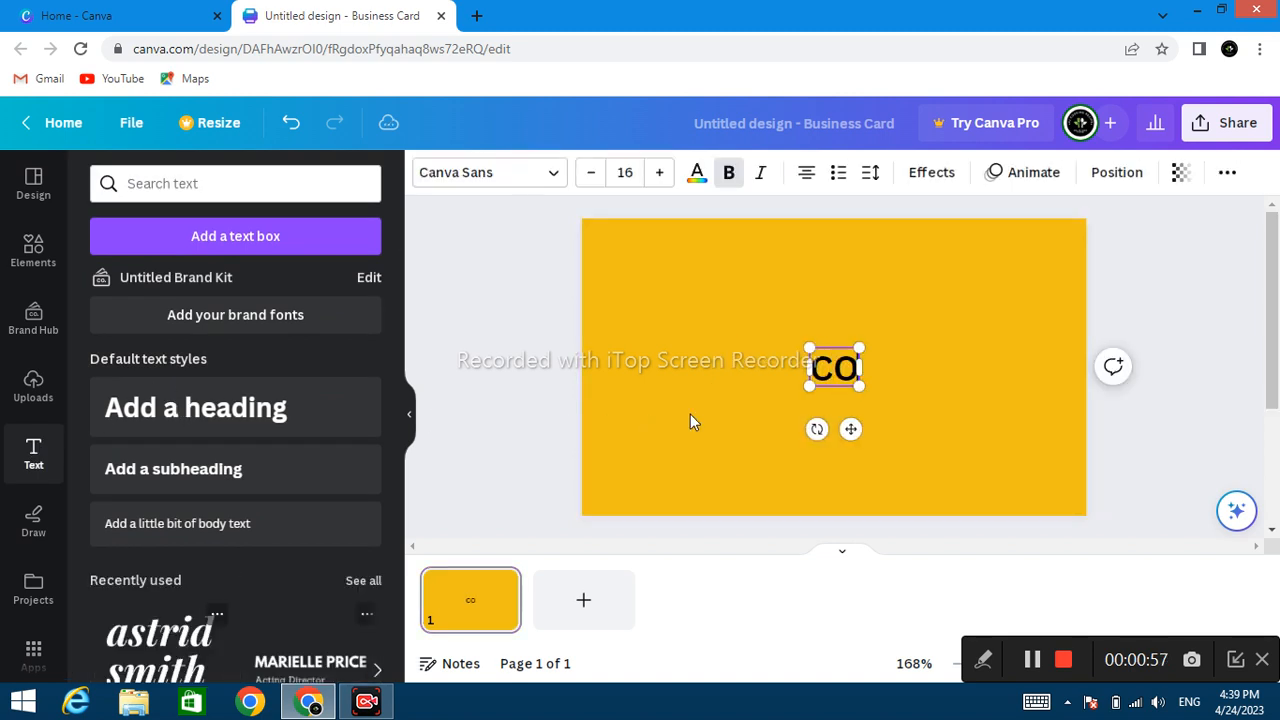
type("MPANY NAME")
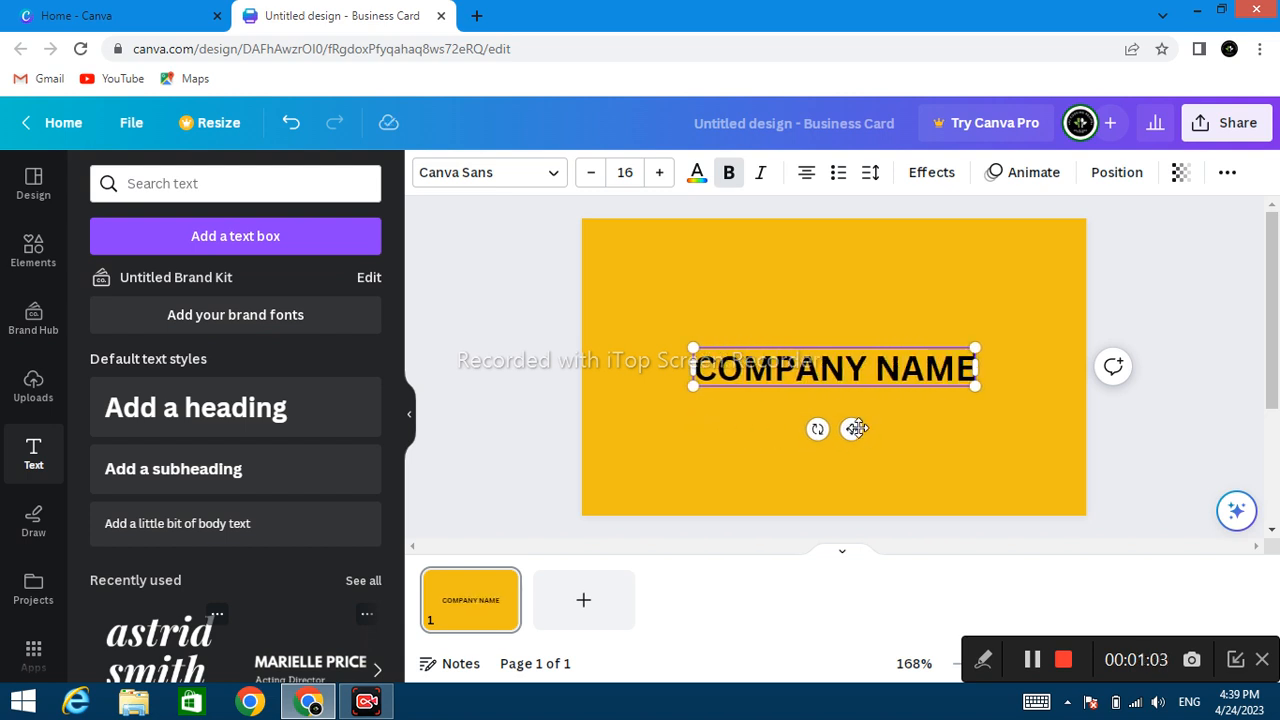
mouse_move(857, 428)
left_mouse_down()
mouse_move(866, 409)
mouse_move(863, 428)
left_mouse_up()
left_click(732, 445)
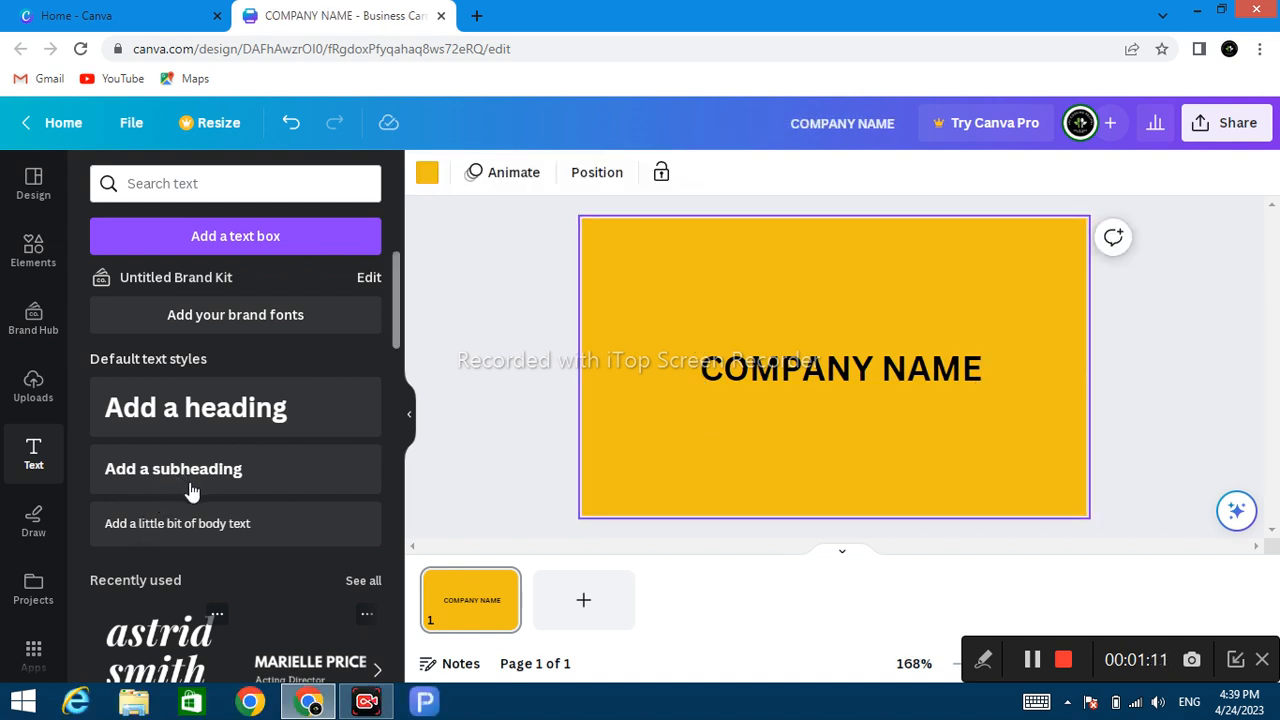
Add a non-bold subheading reading "YOUR SLOGAN HERE", centred on the card directly beneath the company name
left_click(197, 472)
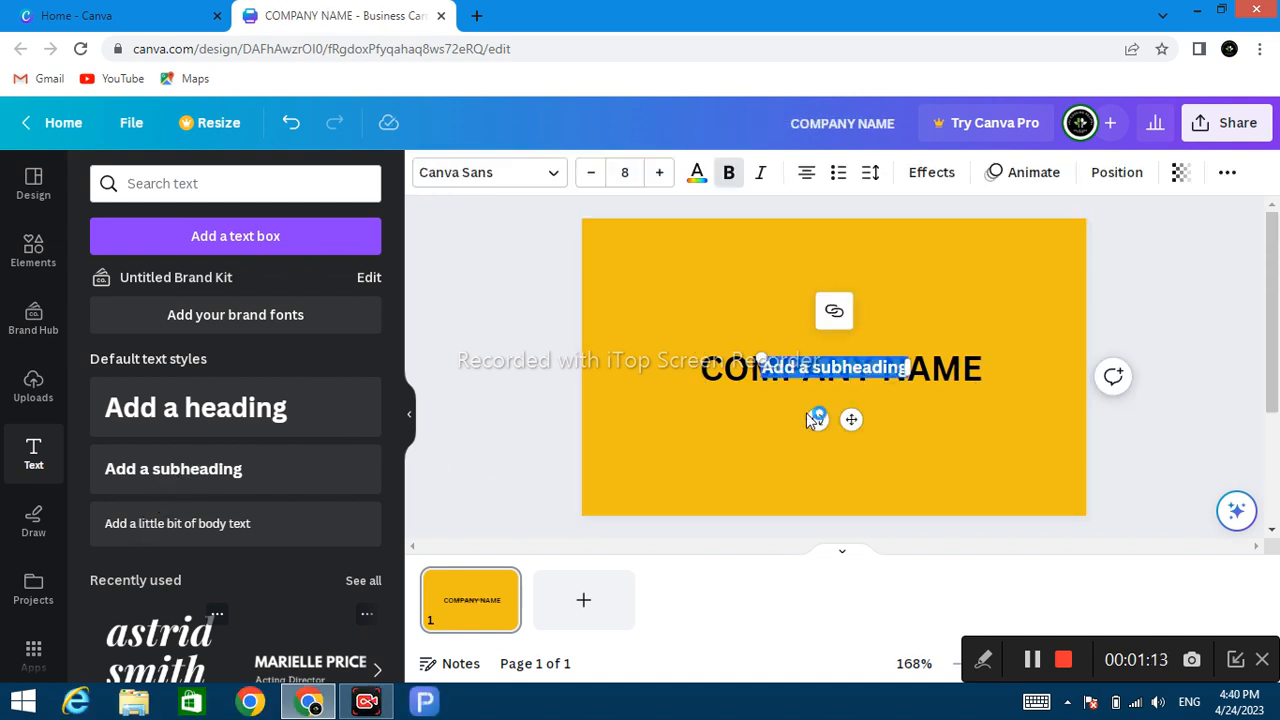
left_click_drag(851, 420, 851, 448)
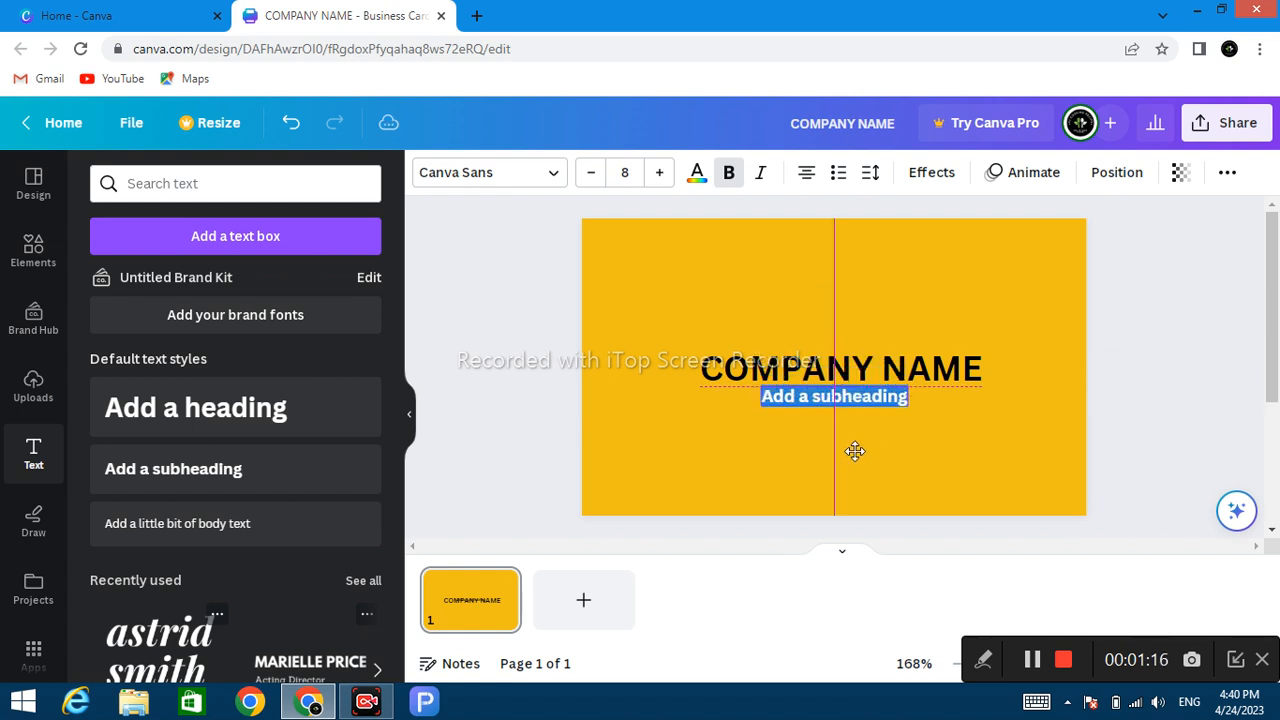
left_click(729, 174)
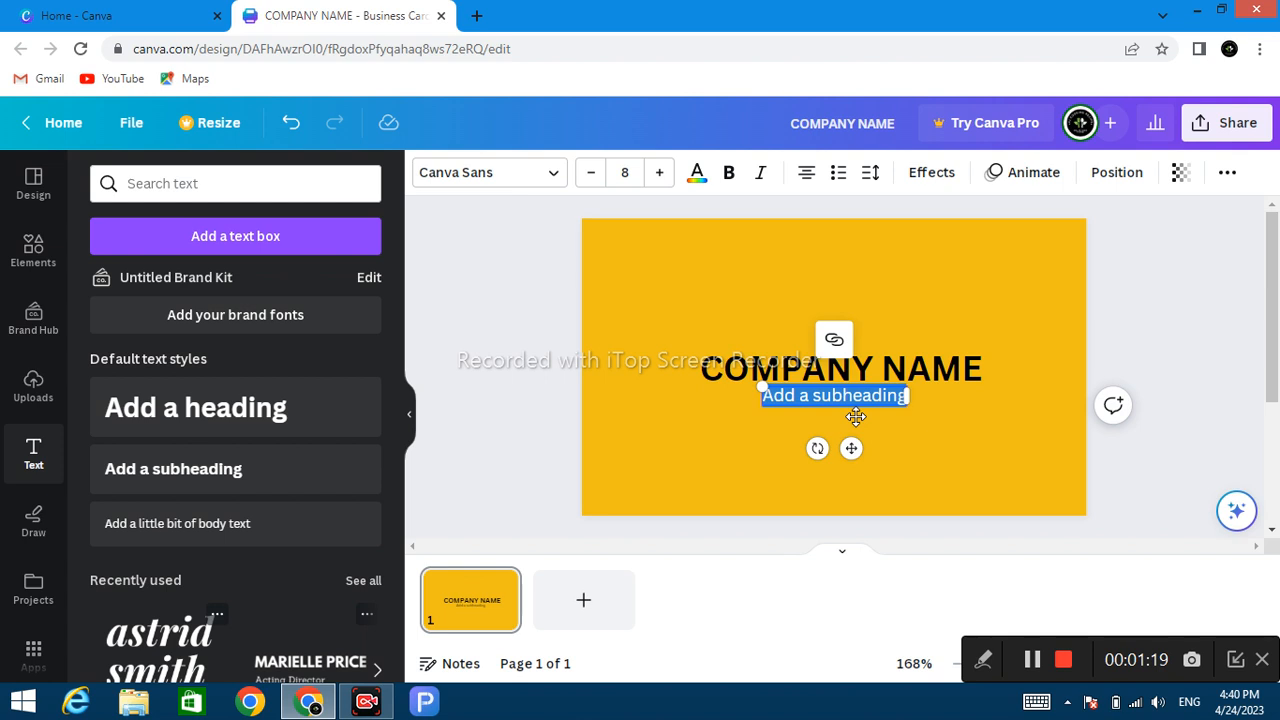
type("YOU")
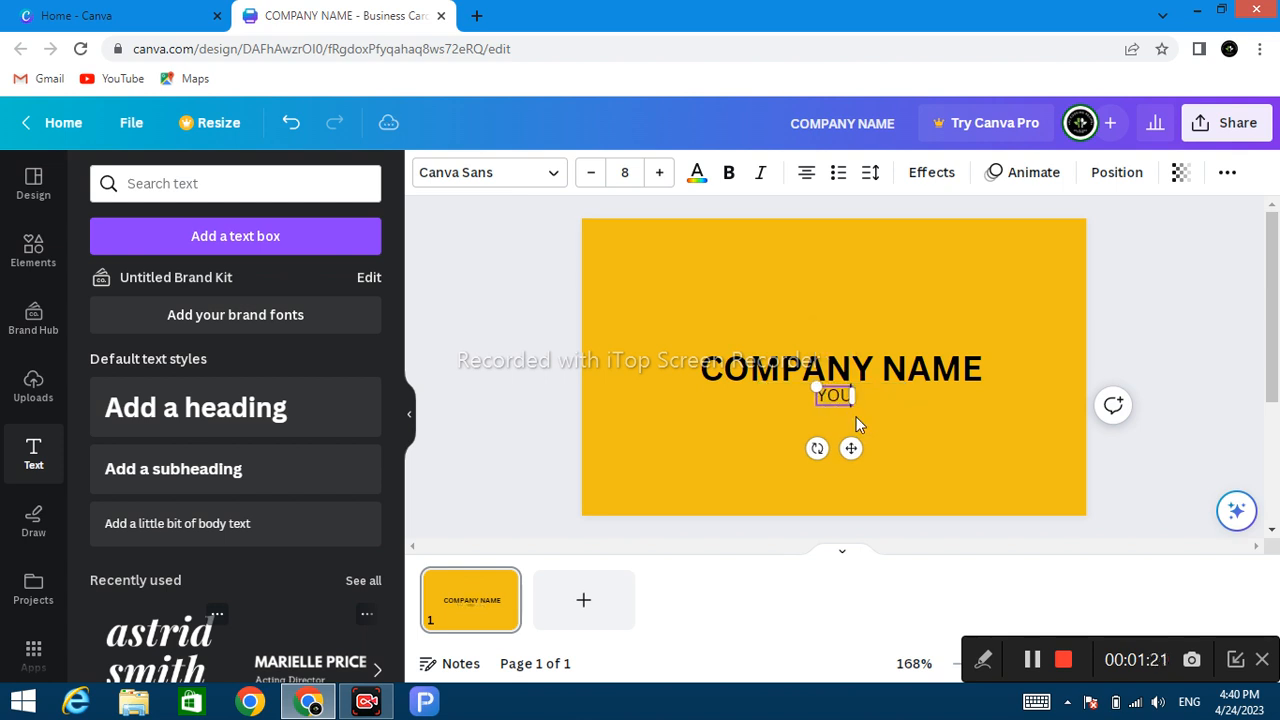
type("R SLOGAN")
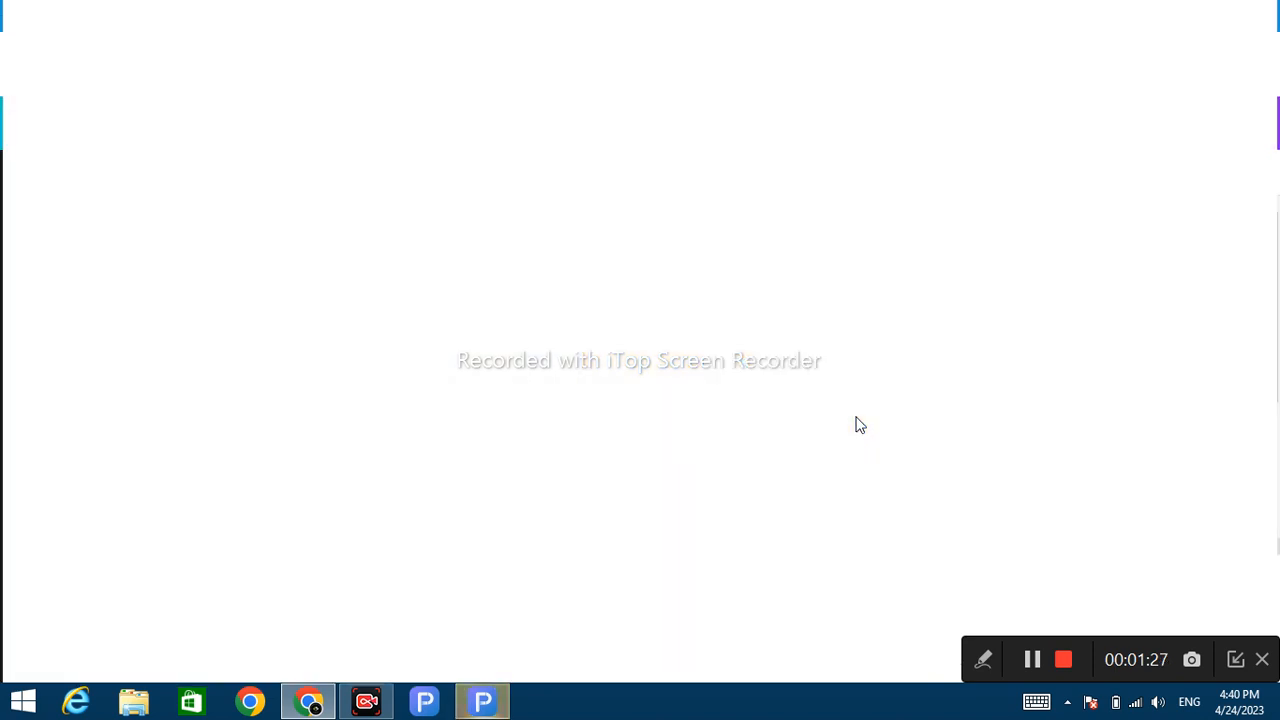
Close the iTop PDF promotional window and deselect the slogan text on the card
mouse_move(482, 702)
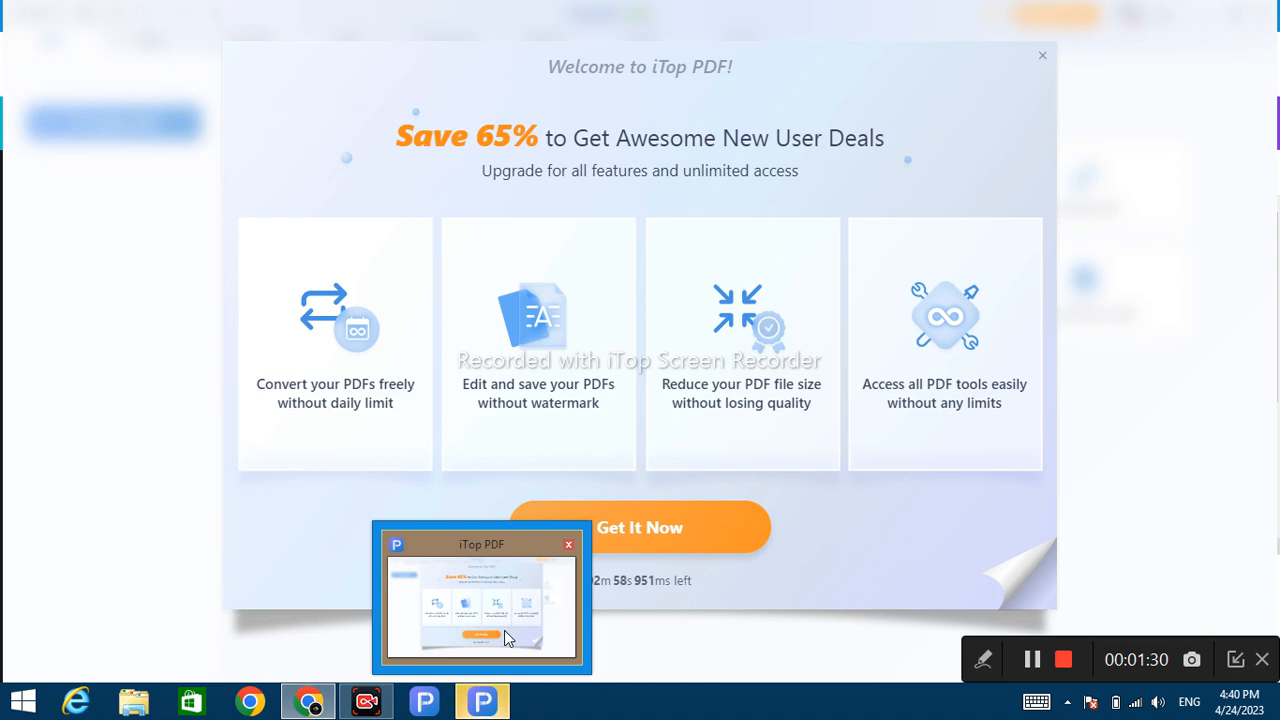
left_click(568, 544)
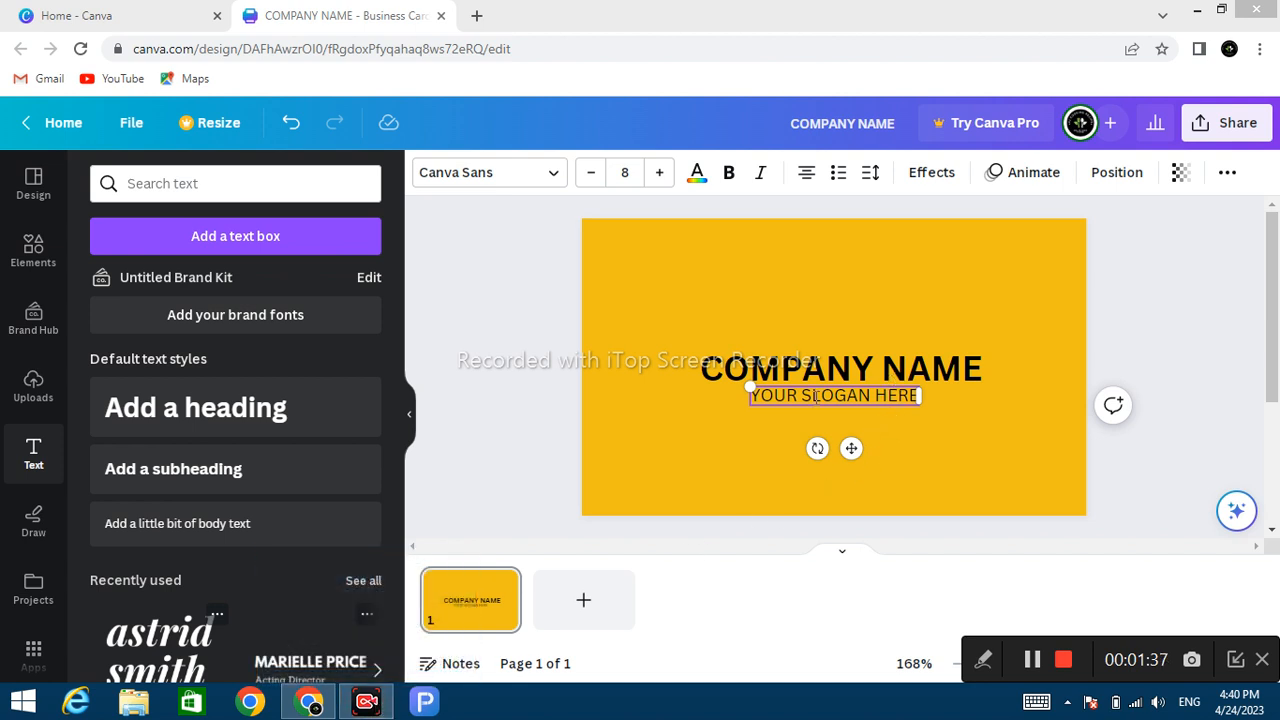
left_click(916, 443)
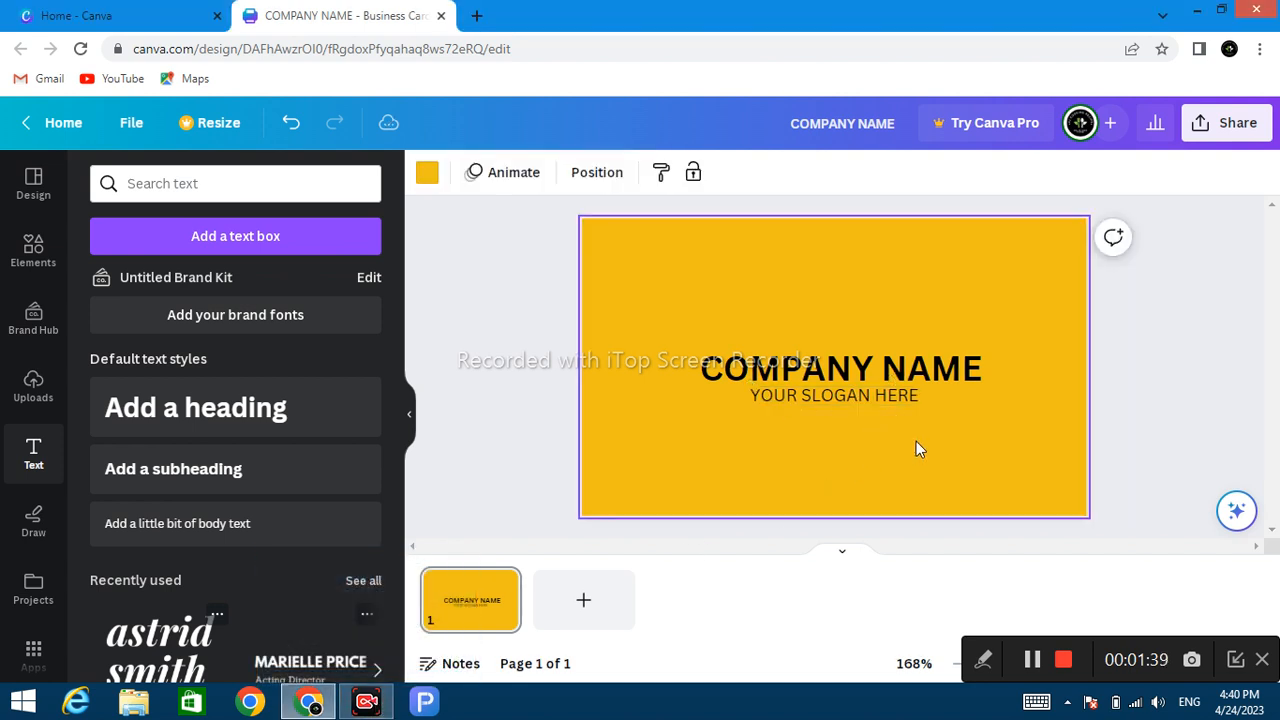
Make the "YOUR SLOGAN HERE" text bold
left_click(770, 393)
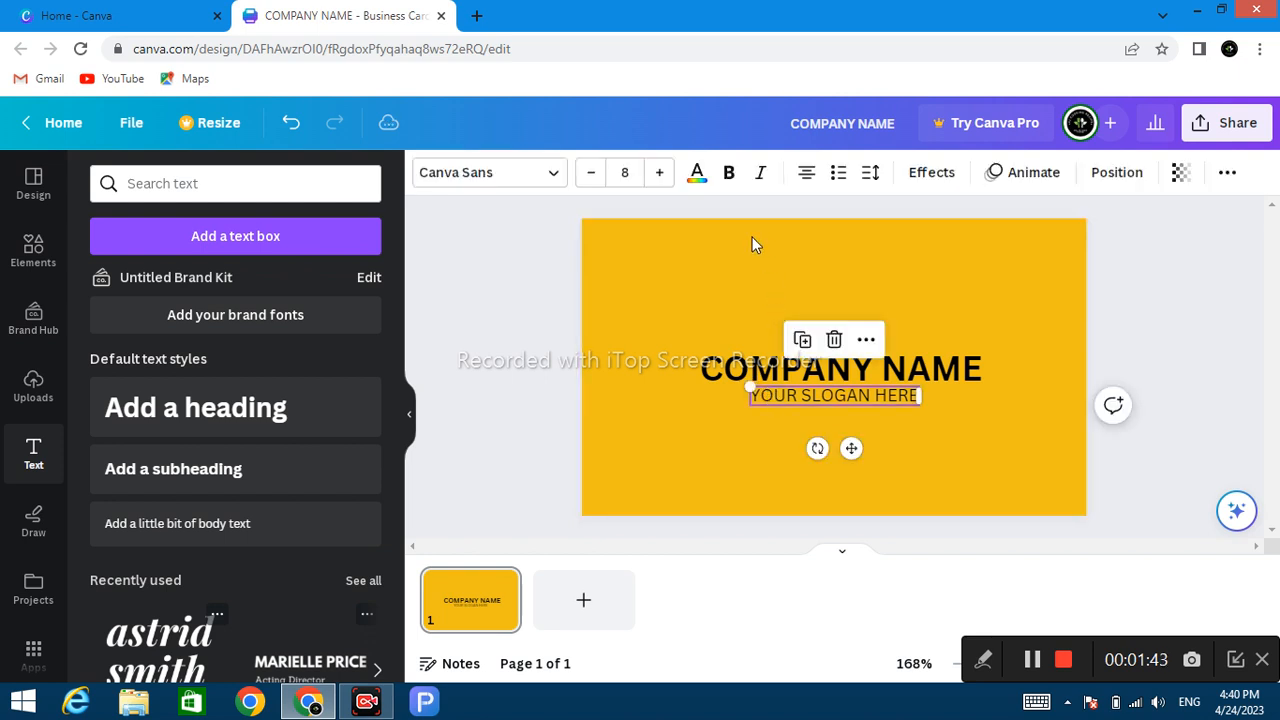
key("ctrl+a")
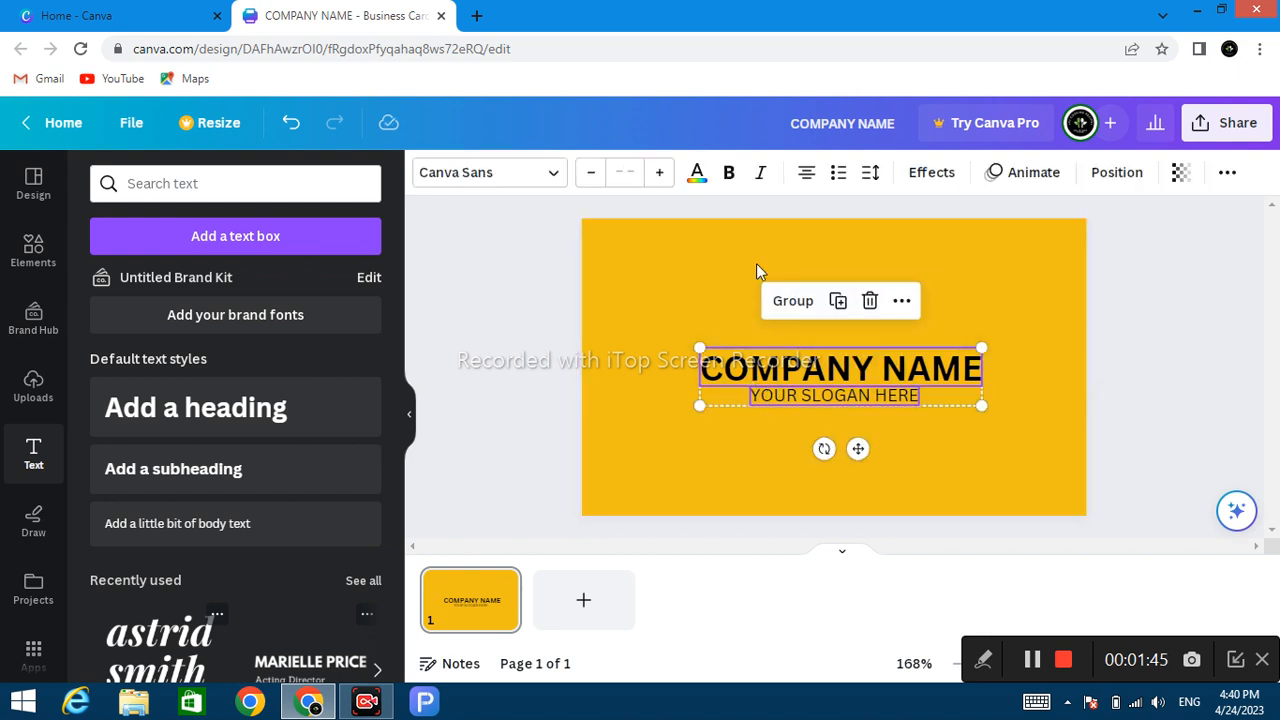
left_click(757, 470)
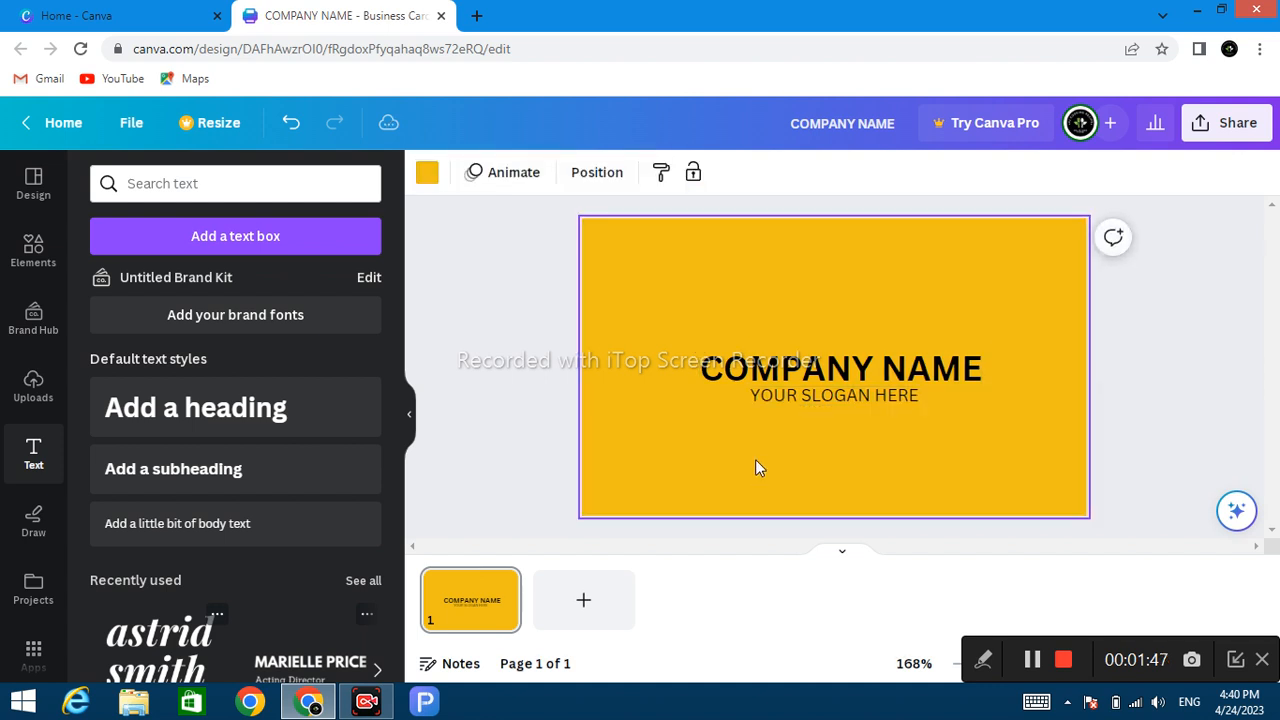
left_click(796, 393)
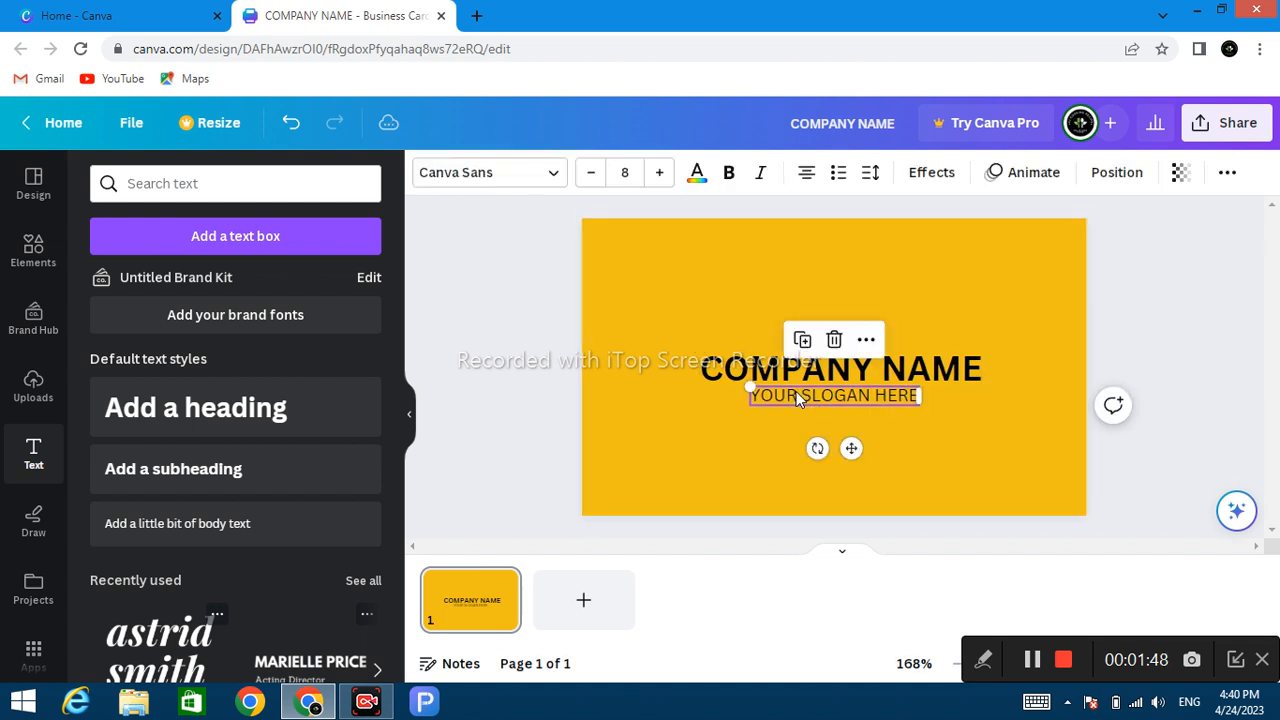
left_click(729, 174)
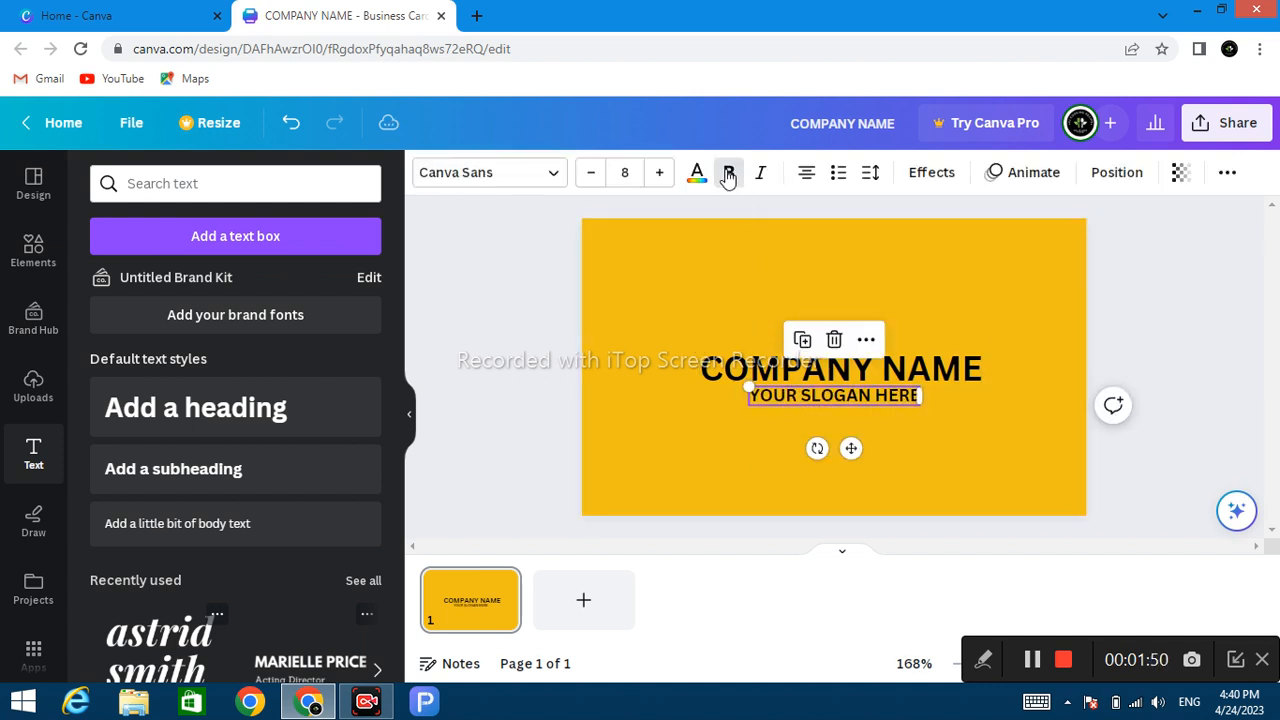
left_click(587, 333)
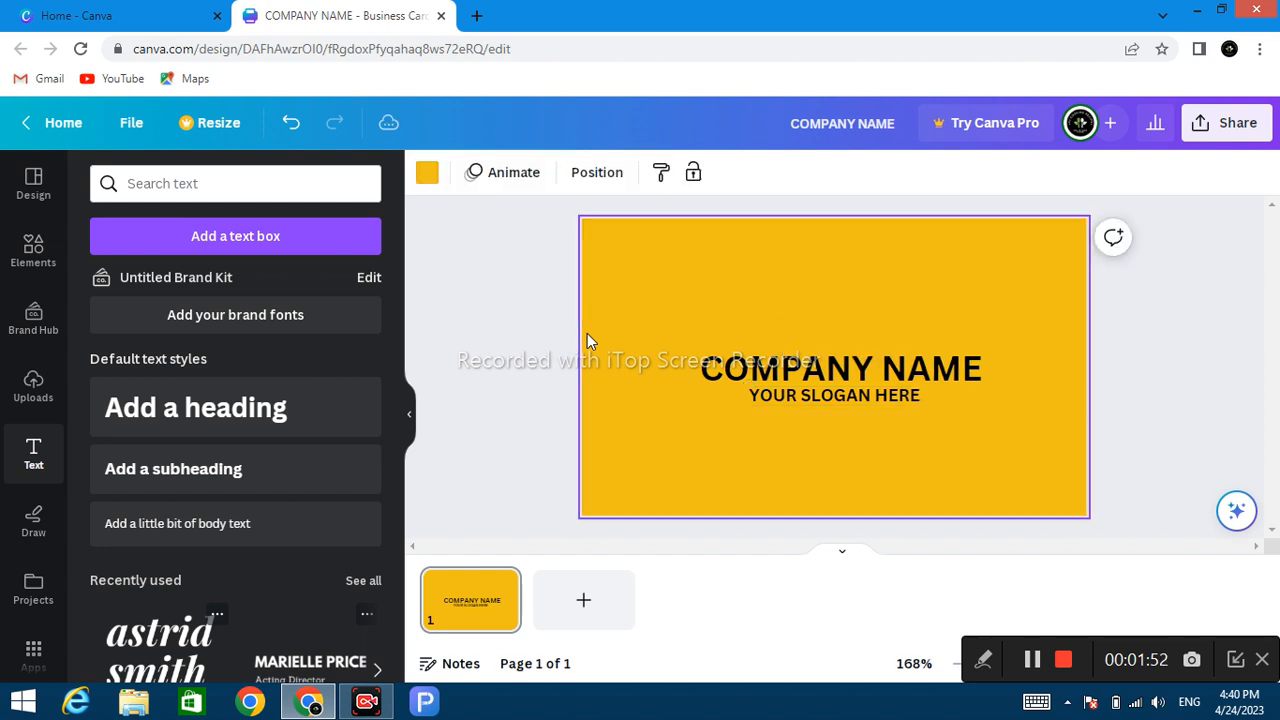
Search the elements library for "LOGO"
left_click(34, 250)
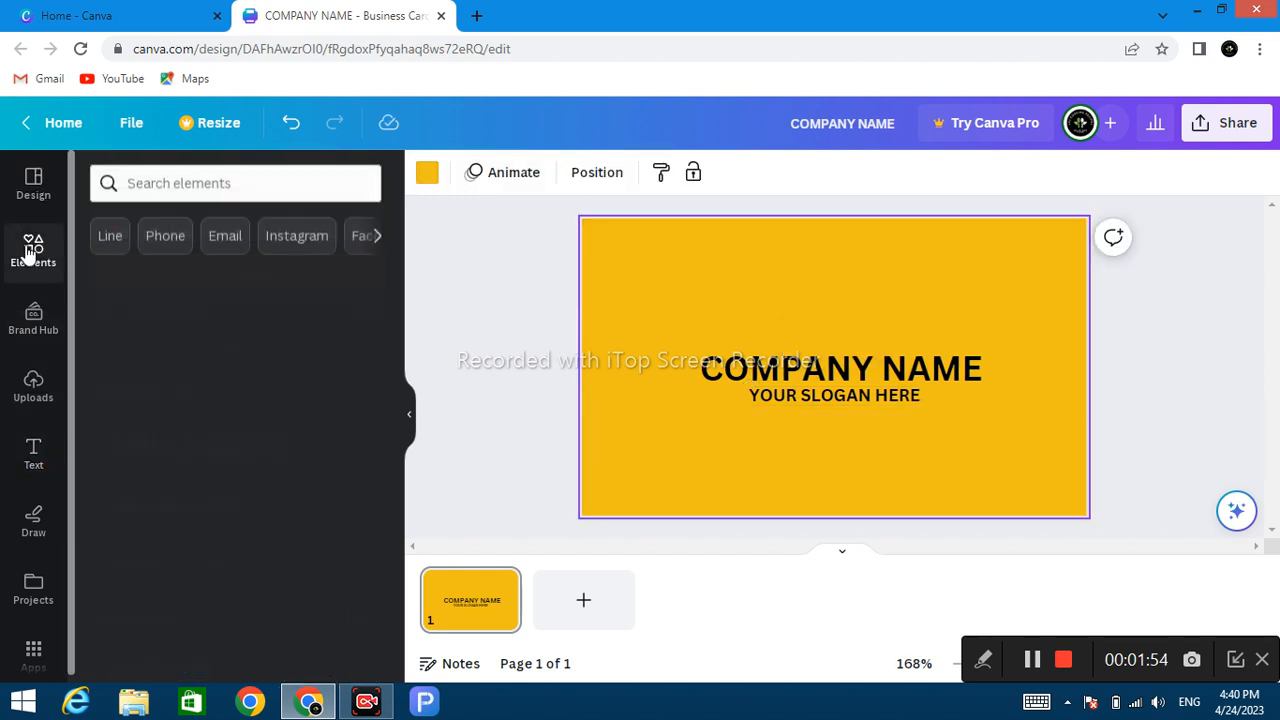
left_click(216, 180)
type("LOFO")
key("BackSpace")
type("GO")
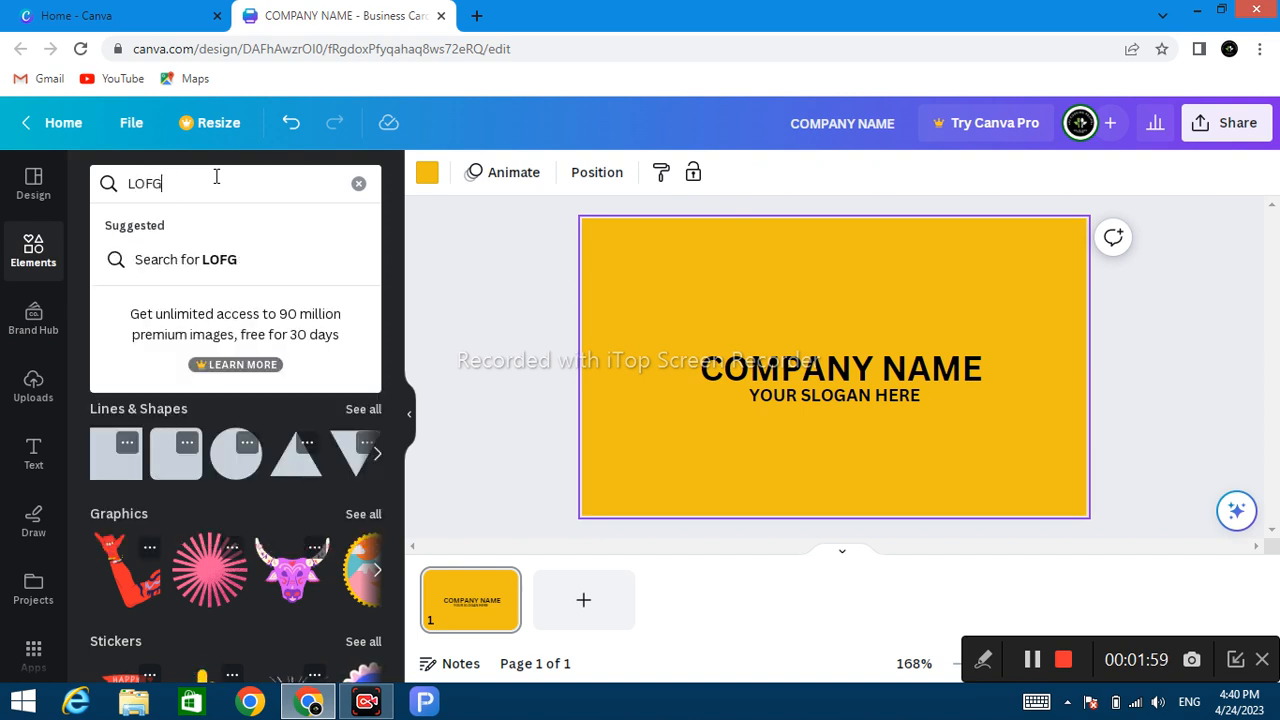
key("BackSpace")
key("BackSpace")
type("GO")
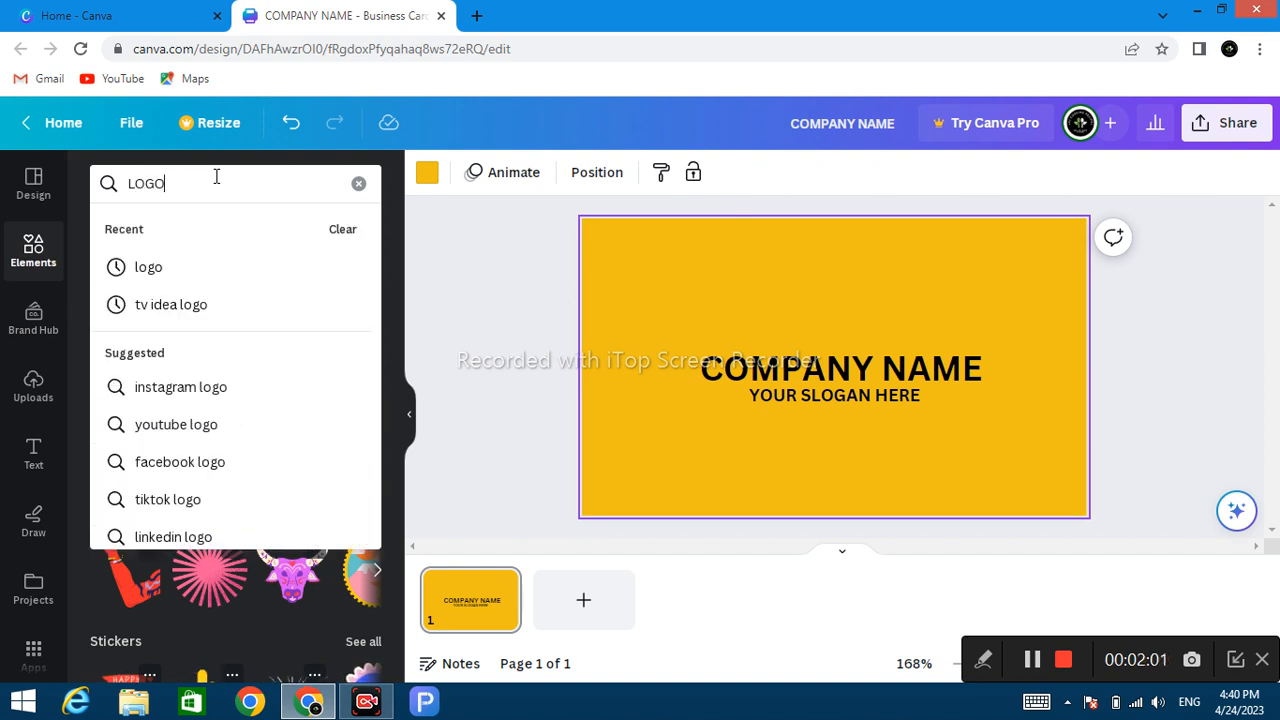
key("Return")
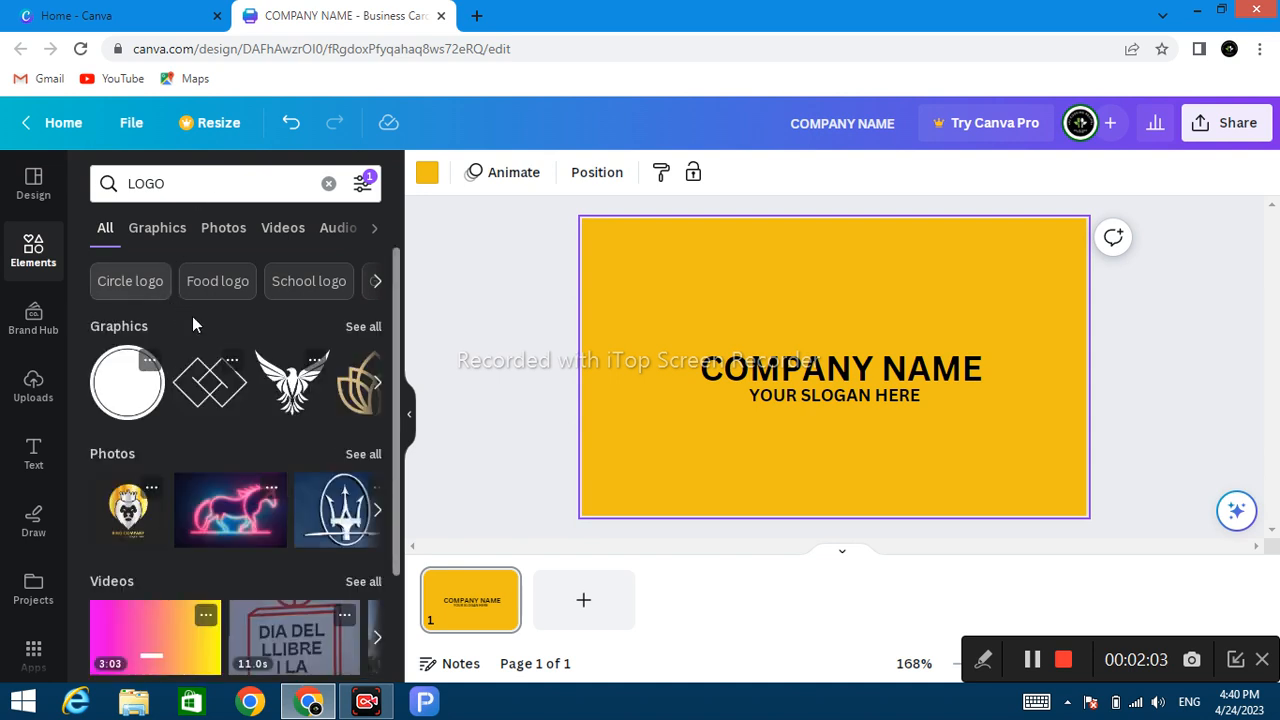
Insert the gold lotus logo graphic, shrink it slightly and place it centred above the company name
left_click(358, 384)
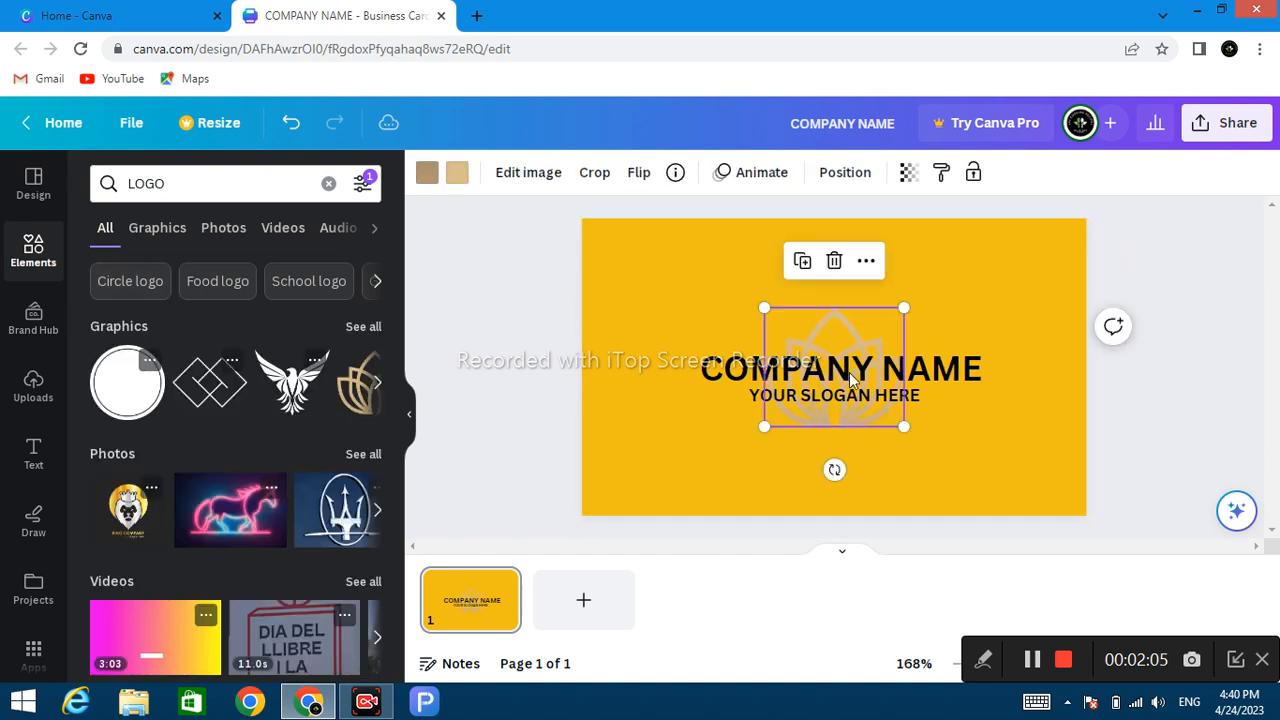
left_click_drag(834, 320, 785, 253)
left_click_drag(848, 305, 840, 299)
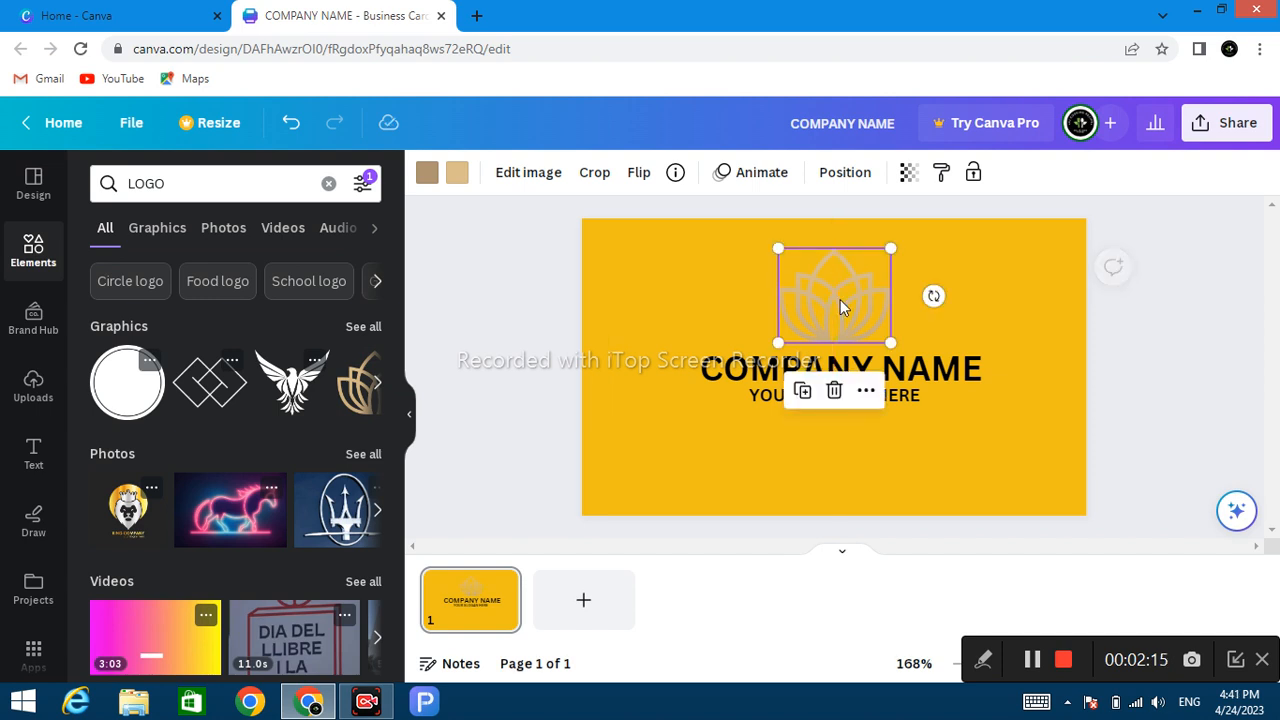
Recolour both colours of the lotus logo to black #000000
left_click(428, 174)
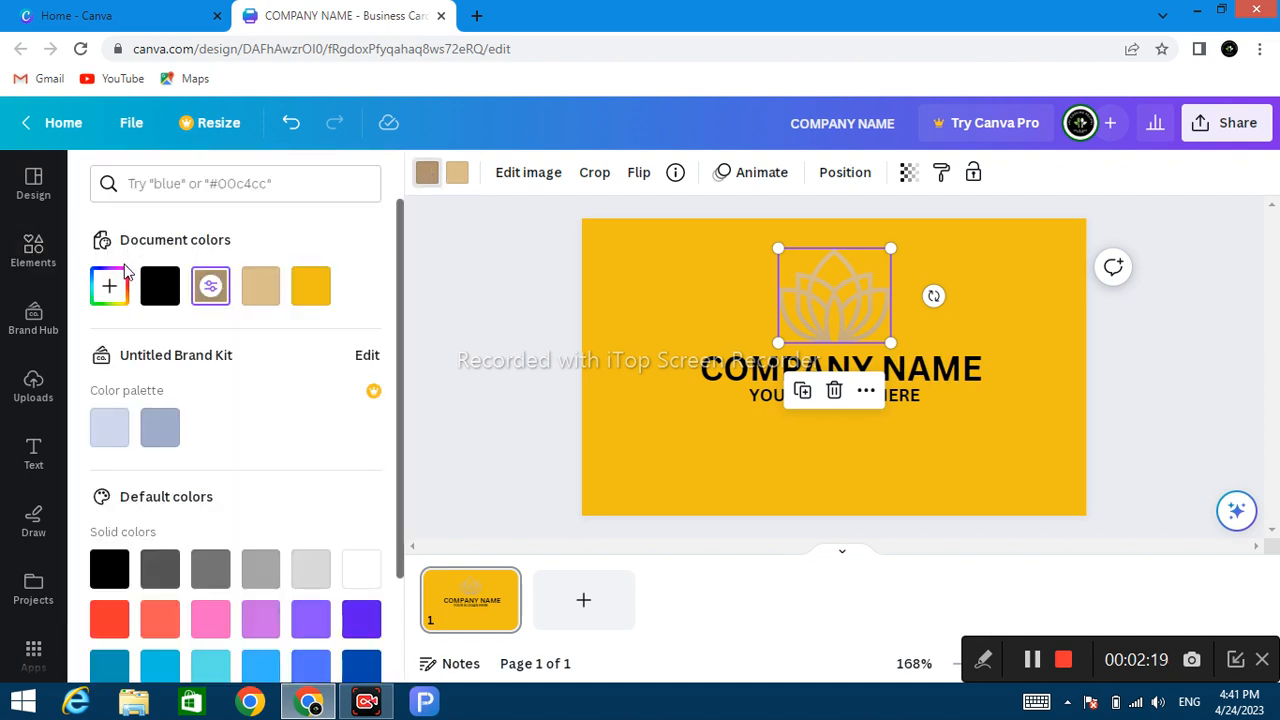
left_click(158, 287)
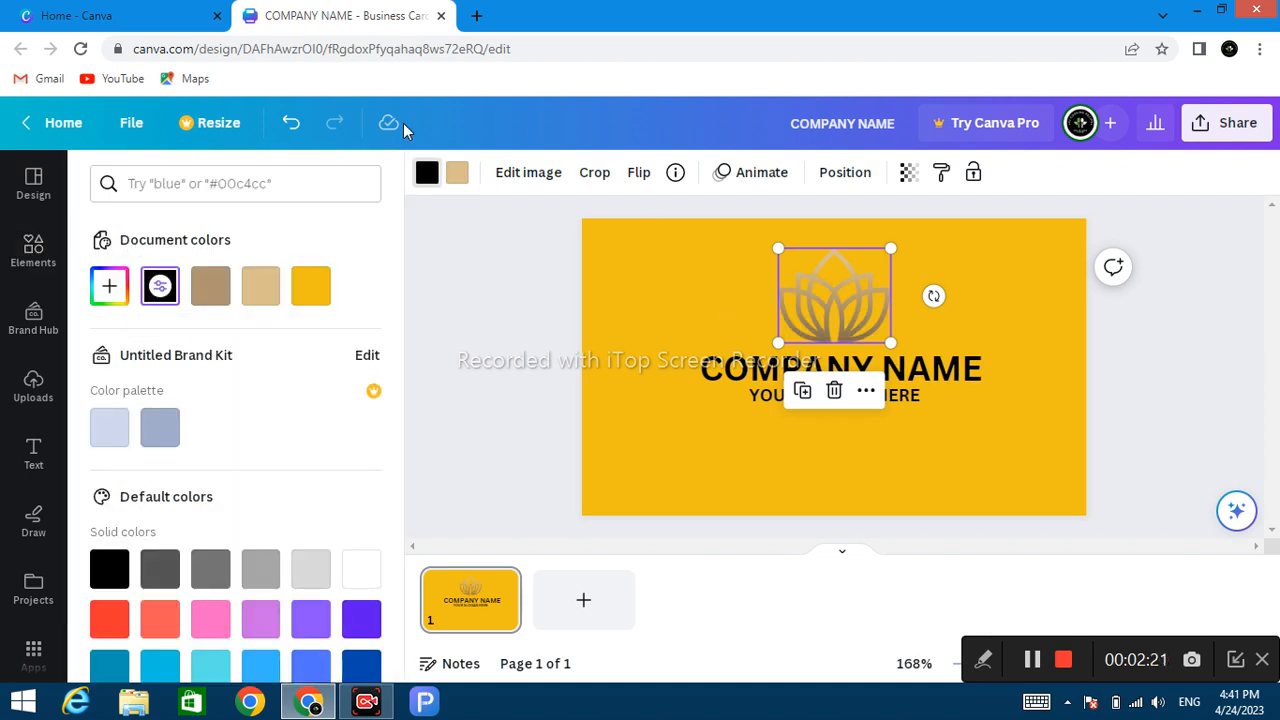
left_click(459, 177)
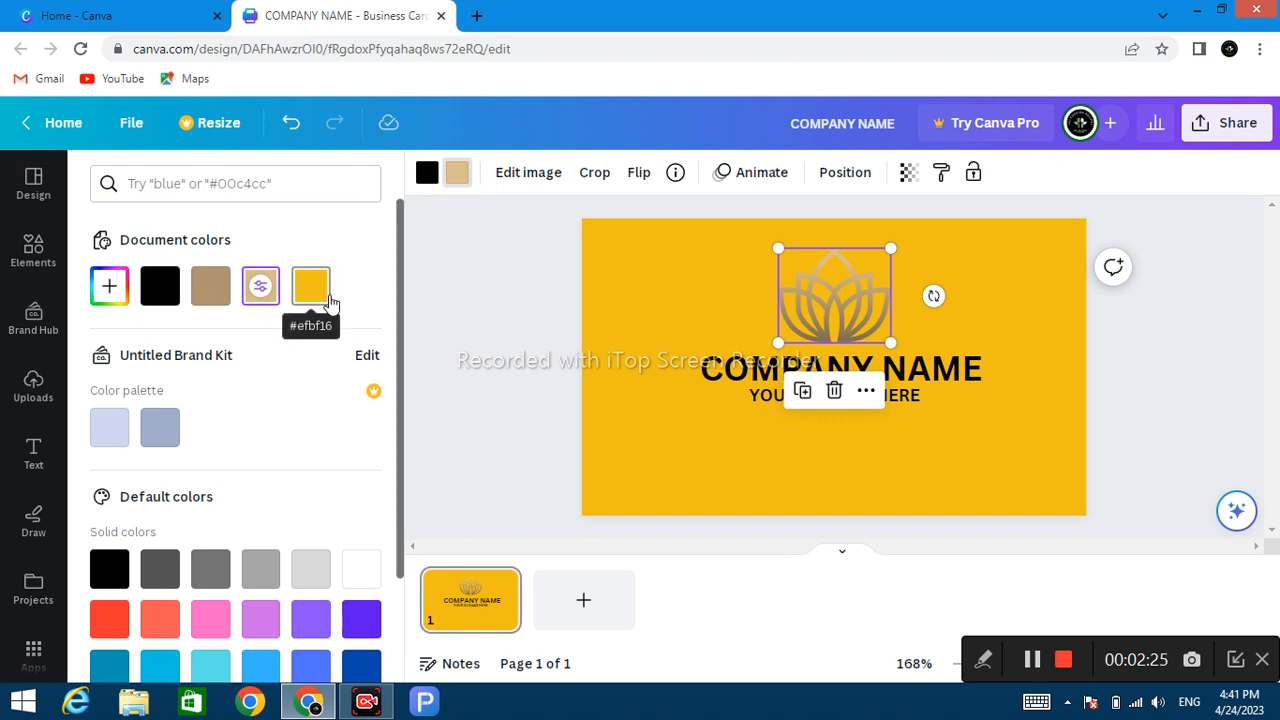
left_click(147, 288)
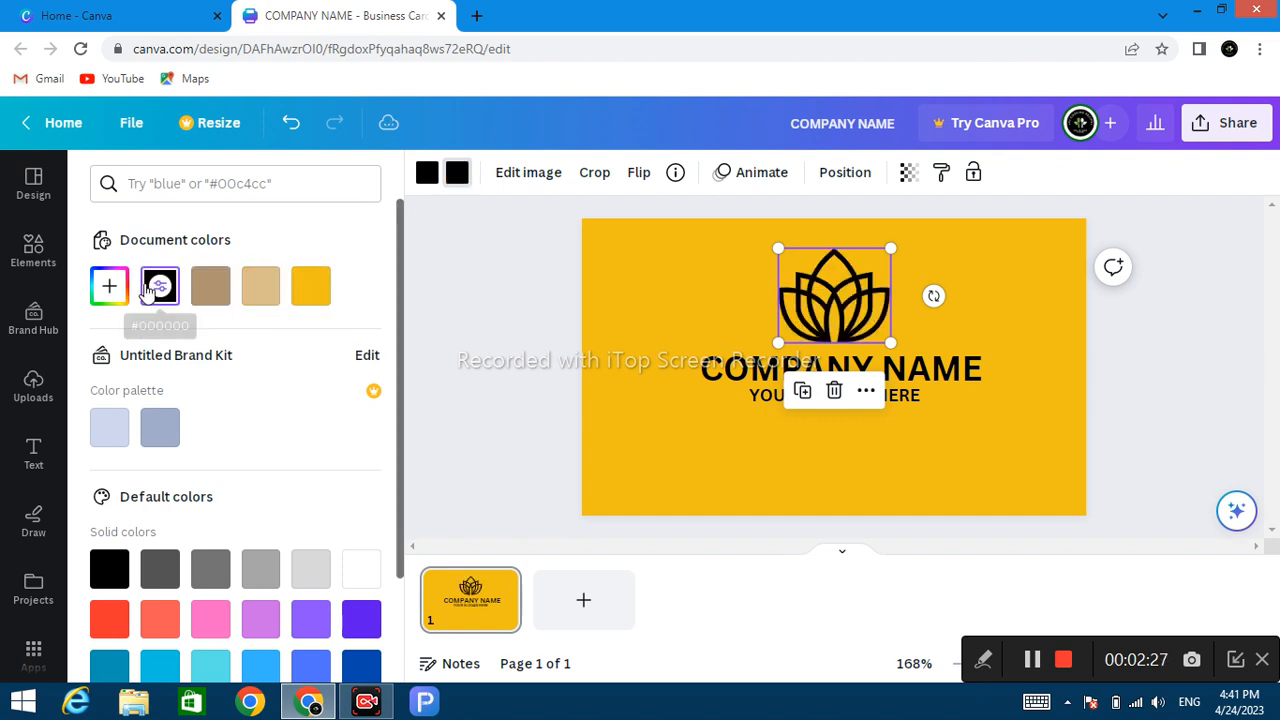
left_click(476, 325)
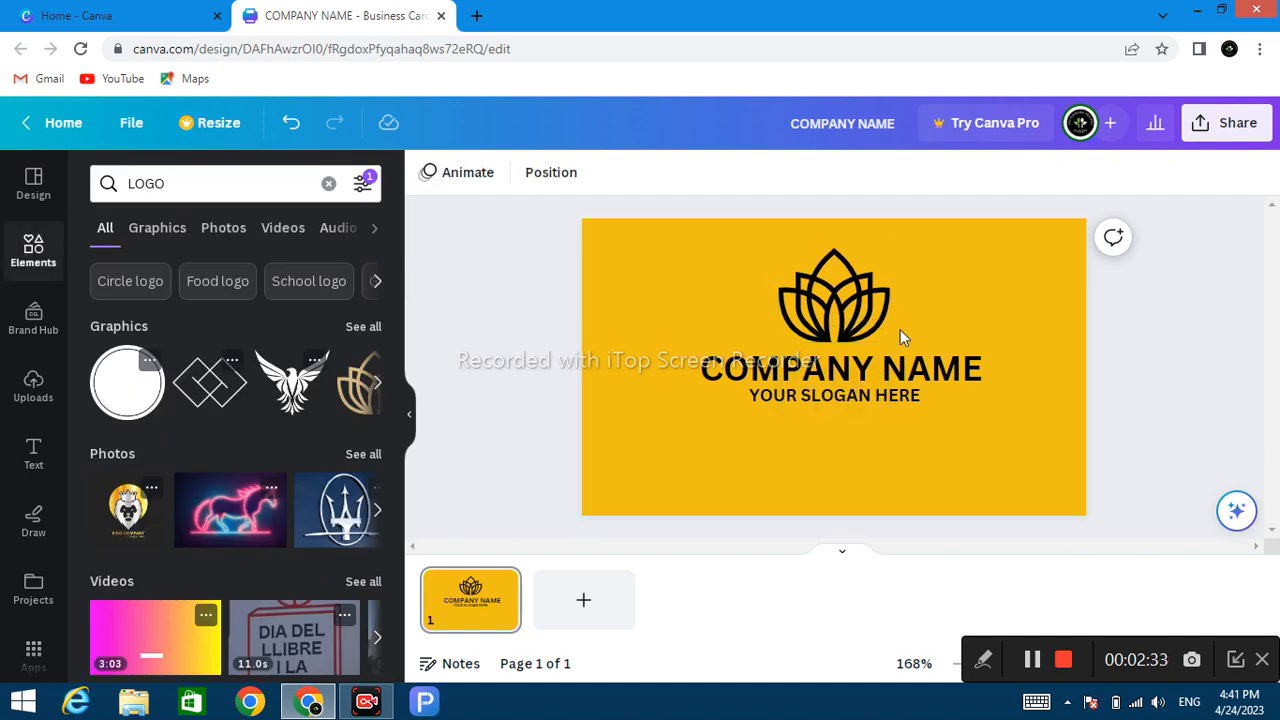
left_click(829, 322)
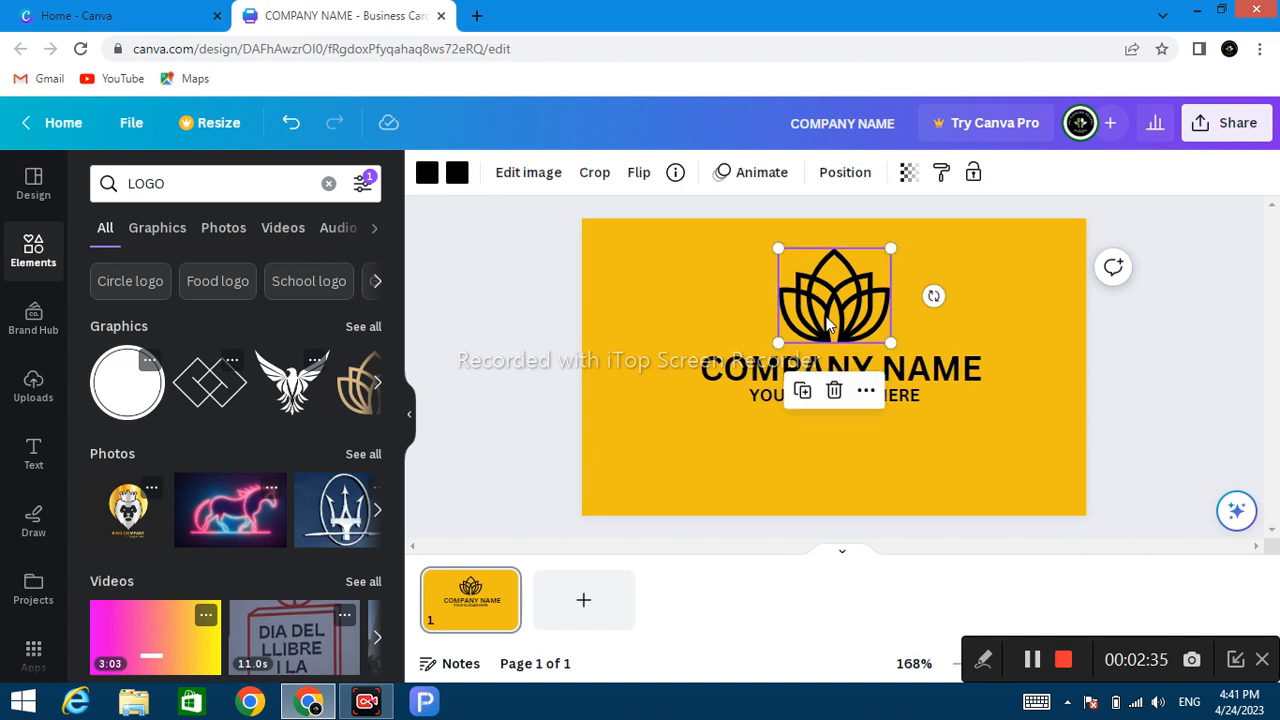
left_click(677, 328)
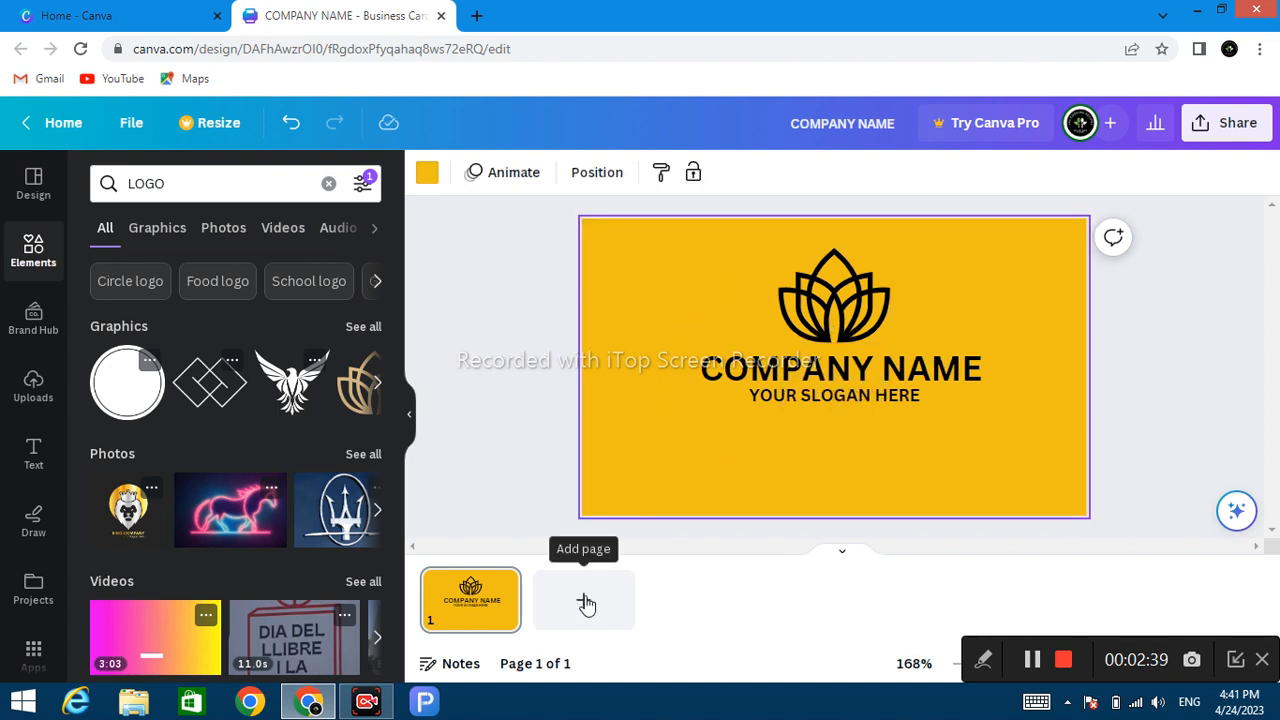
left_click(767, 394)
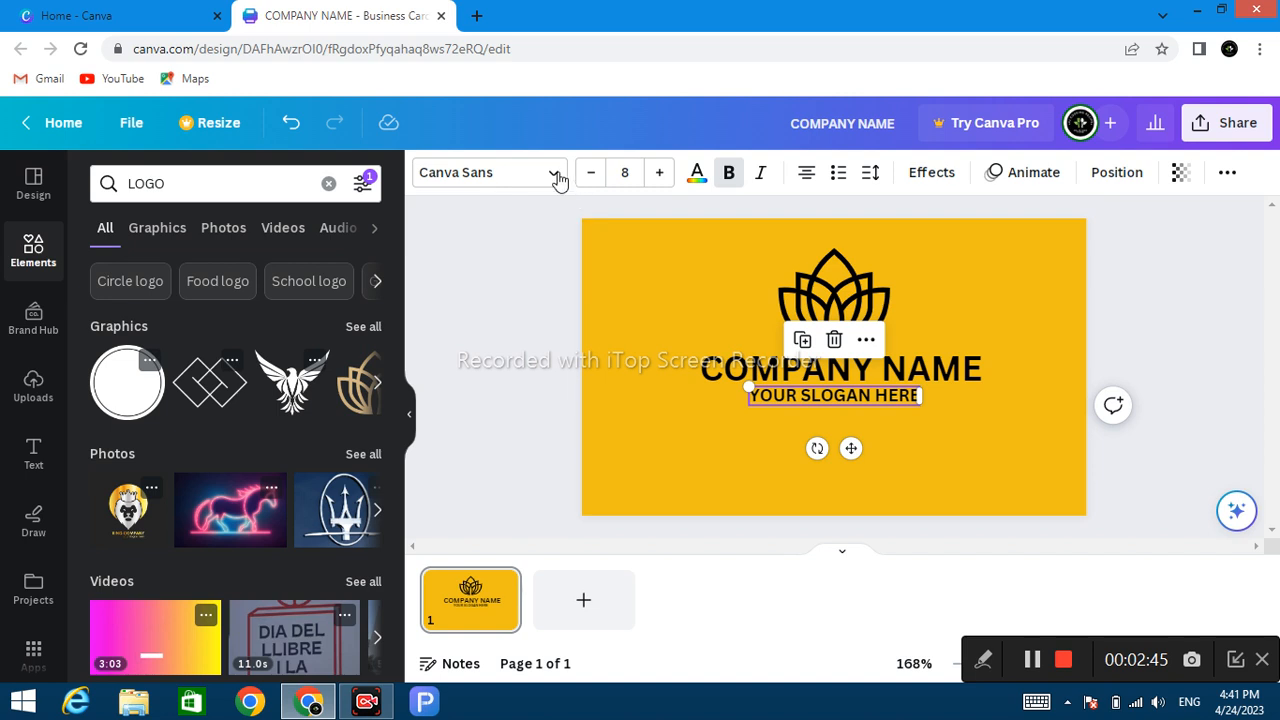
left_click(549, 440)
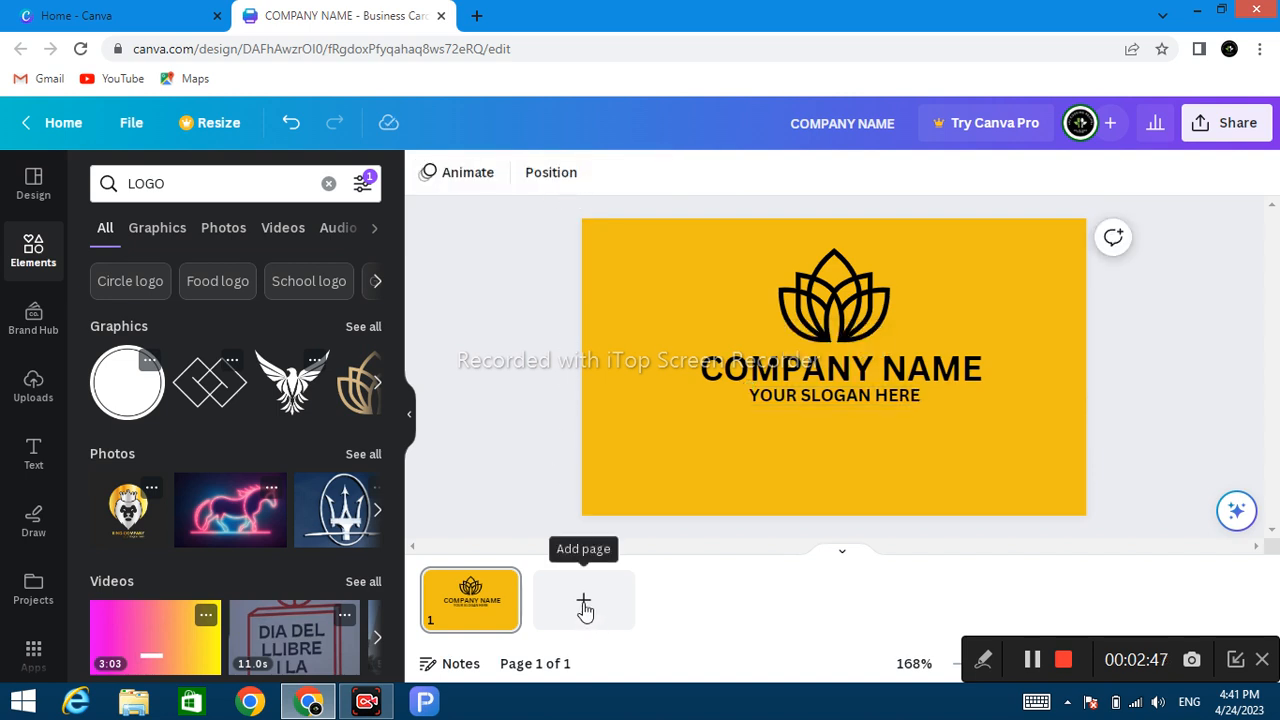
Add a second page to the design and set its background to black
left_click(584, 604)
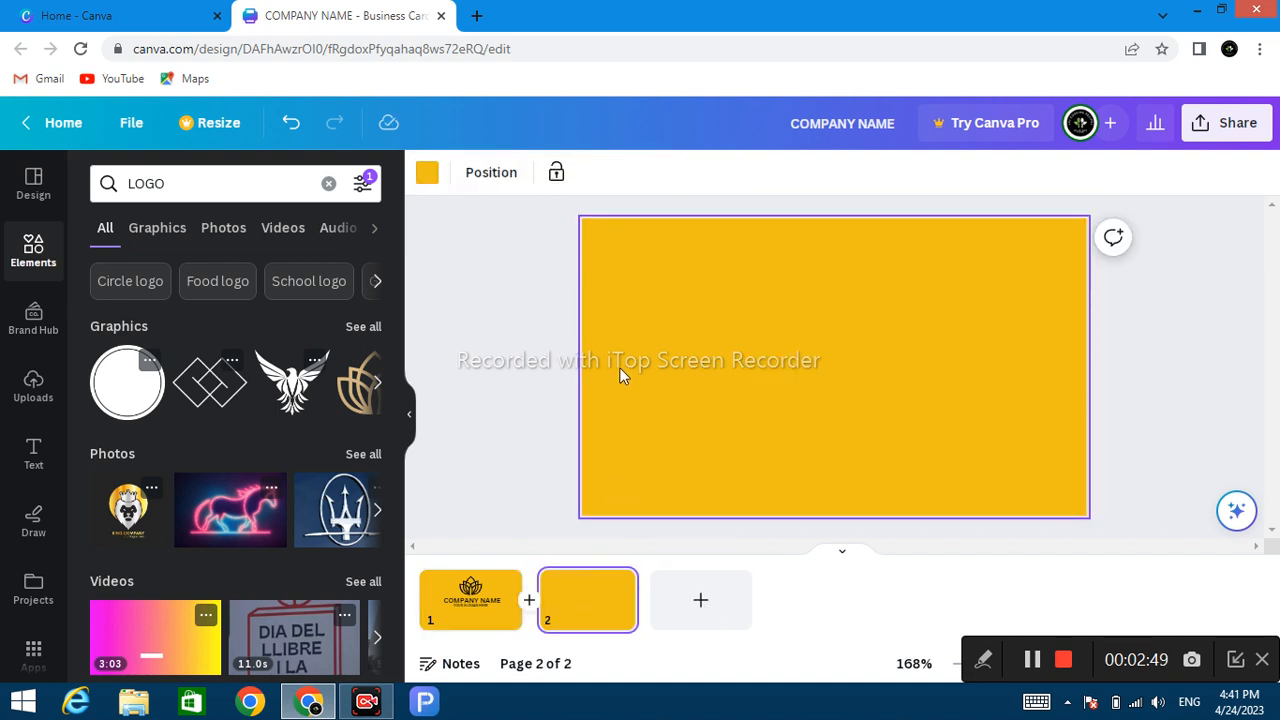
left_click(424, 176)
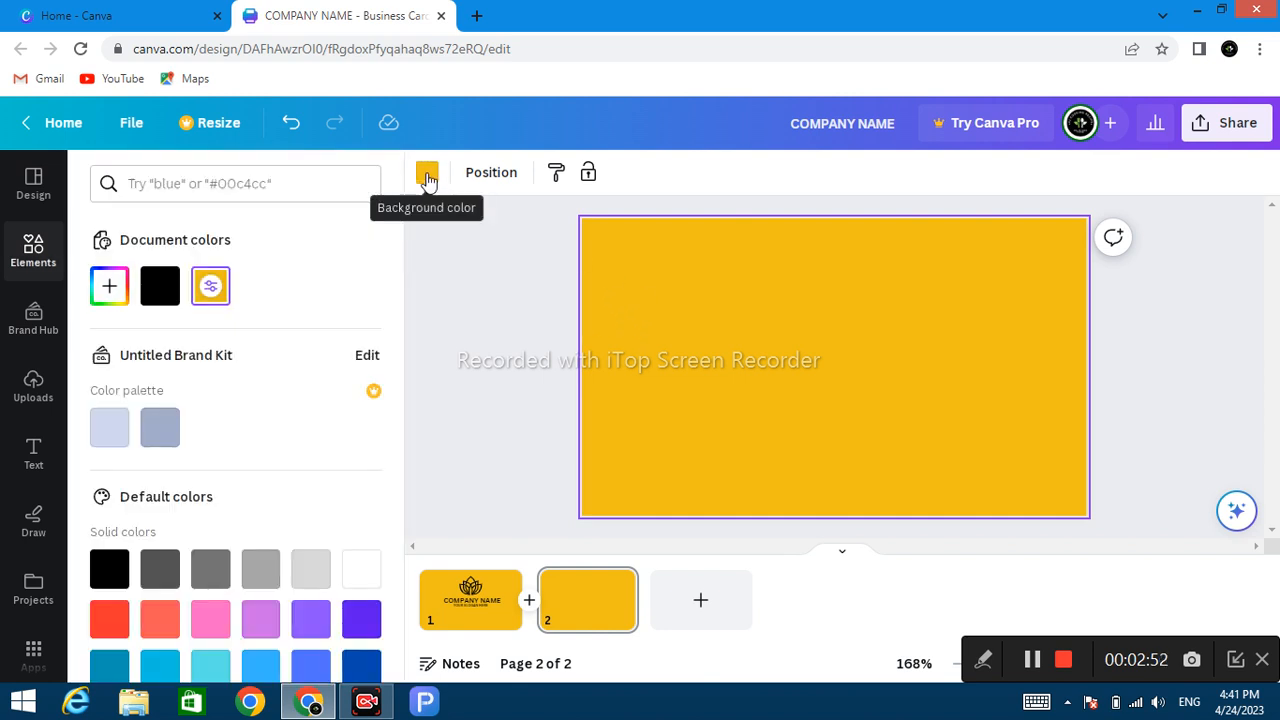
left_click(160, 287)
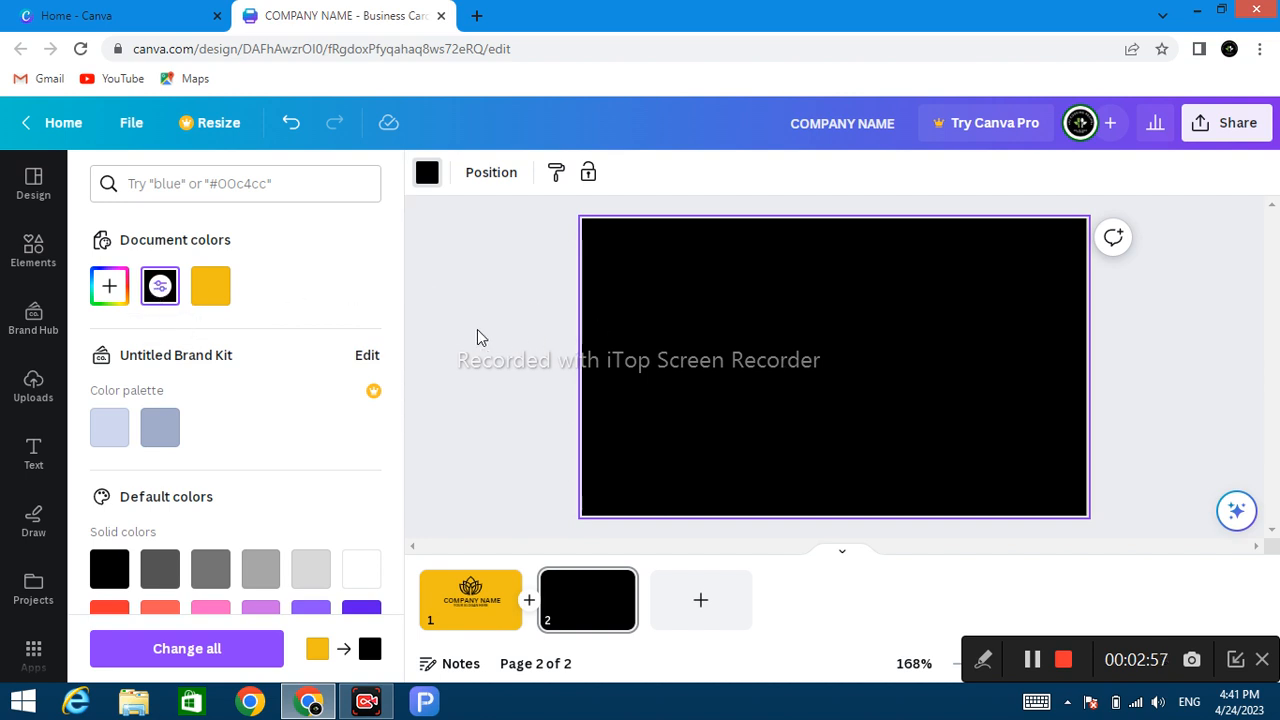
Search the elements library for "shapes"
left_click(33, 250)
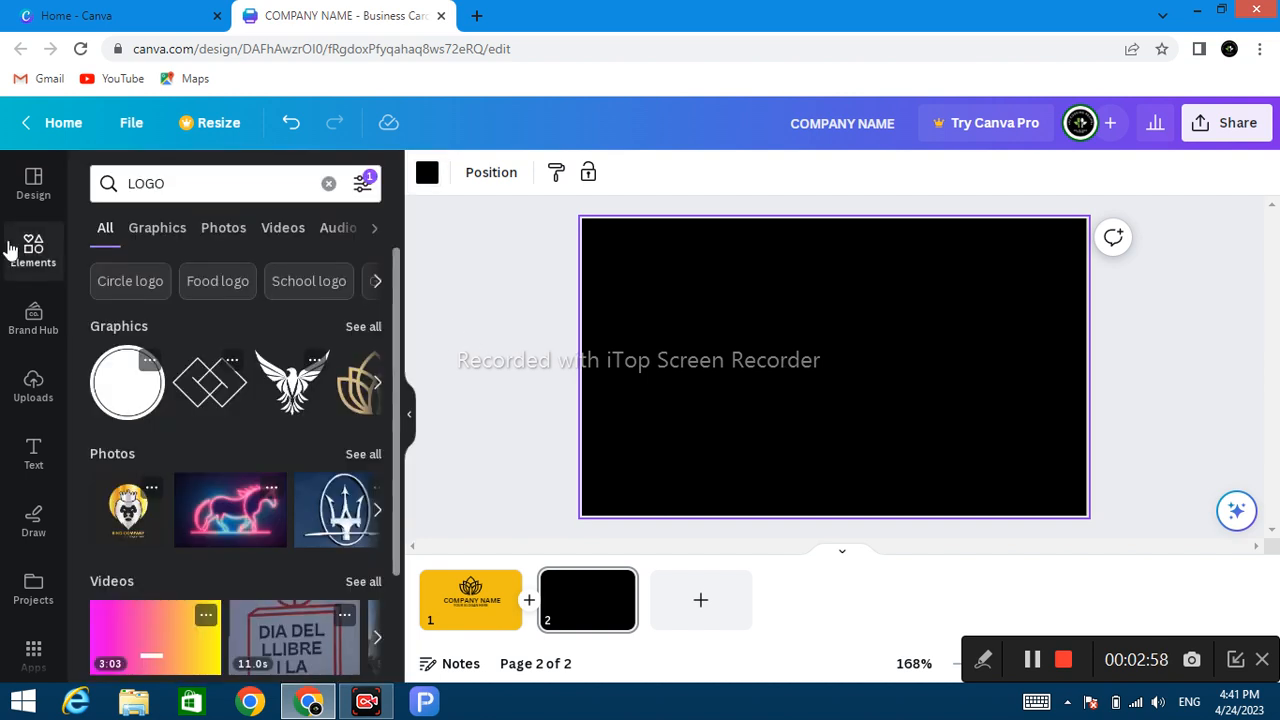
left_click(227, 184)
key("BackSpace")
key("BackSpace")
key("BackSpace")
key("BackSpace")
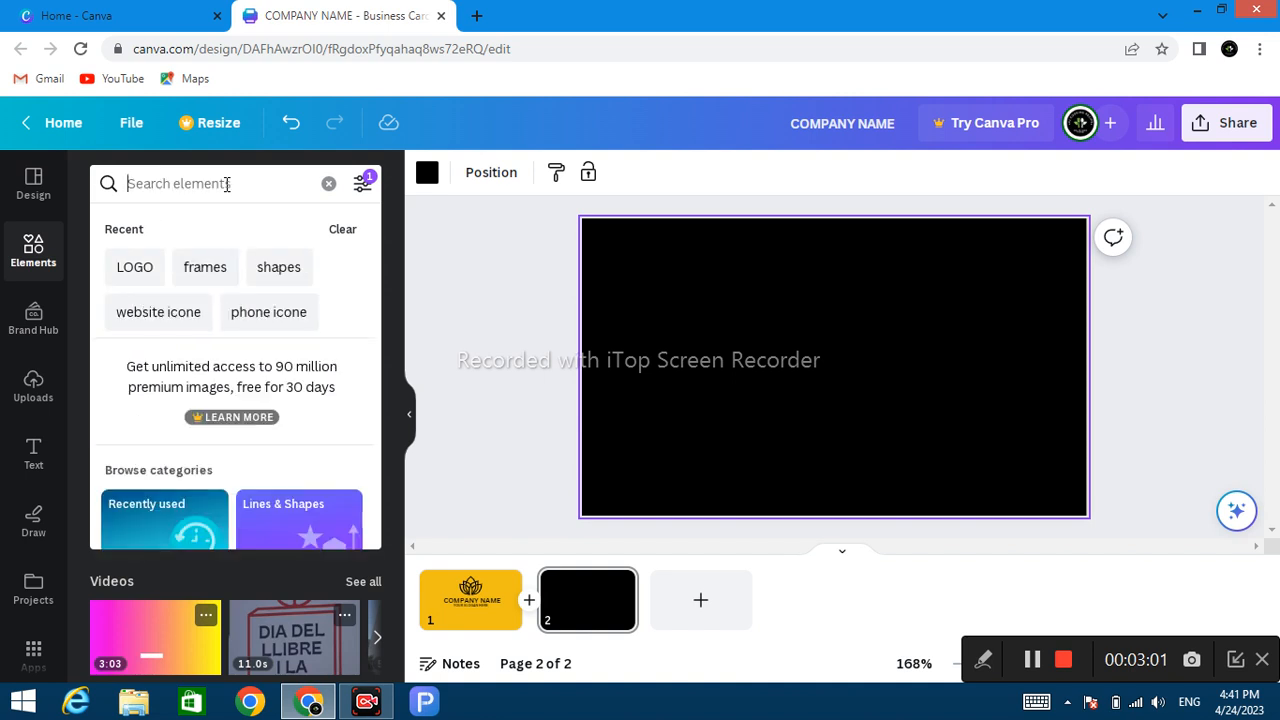
type("shape")
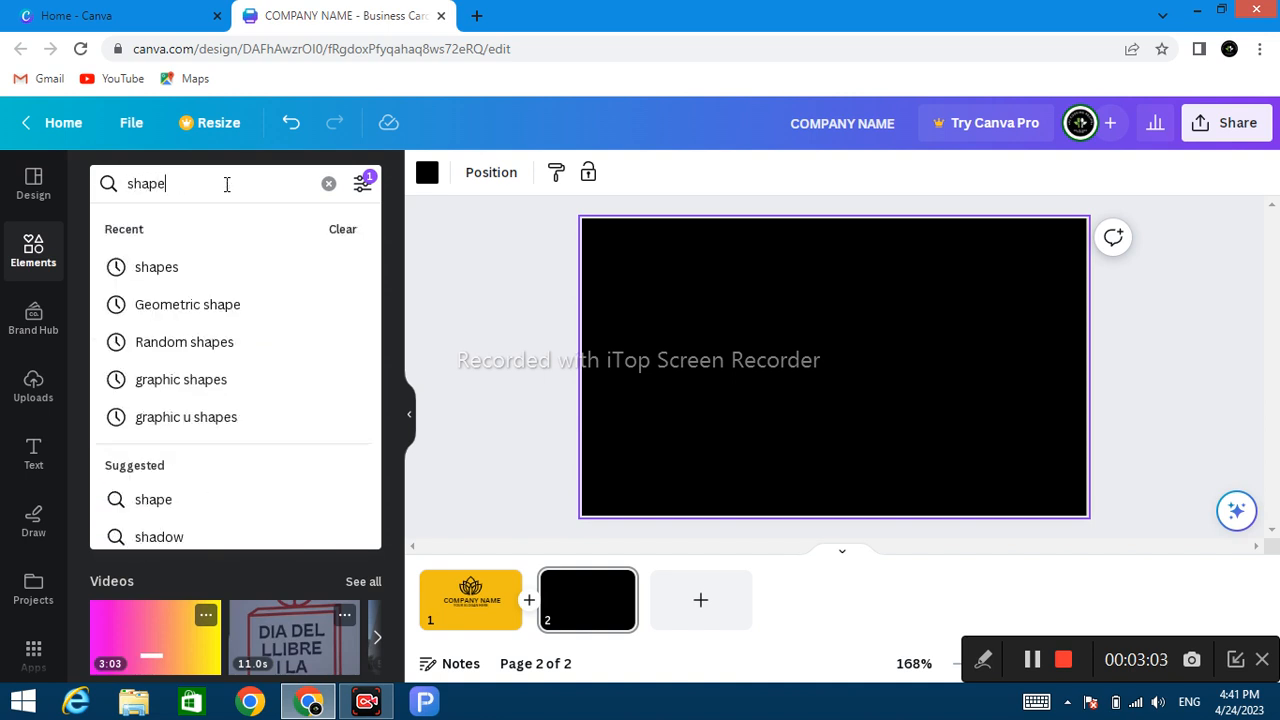
type("s")
key("Return")
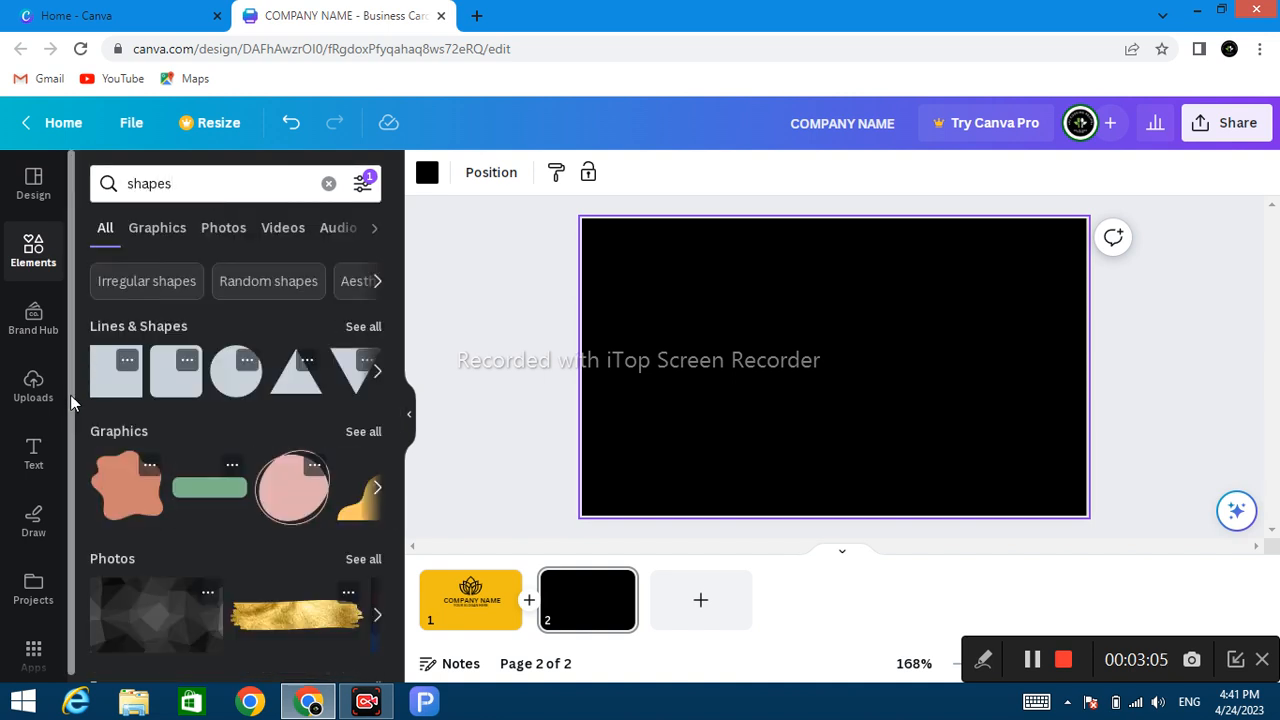
Insert a square shape on page 2 and enlarge it to cover roughly the left half of the card
left_click(120, 383)
left_click(681, 331)
left_click(843, 354)
left_click_drag(843, 354, 631, 263)
left_click_drag(660, 314, 823, 660)
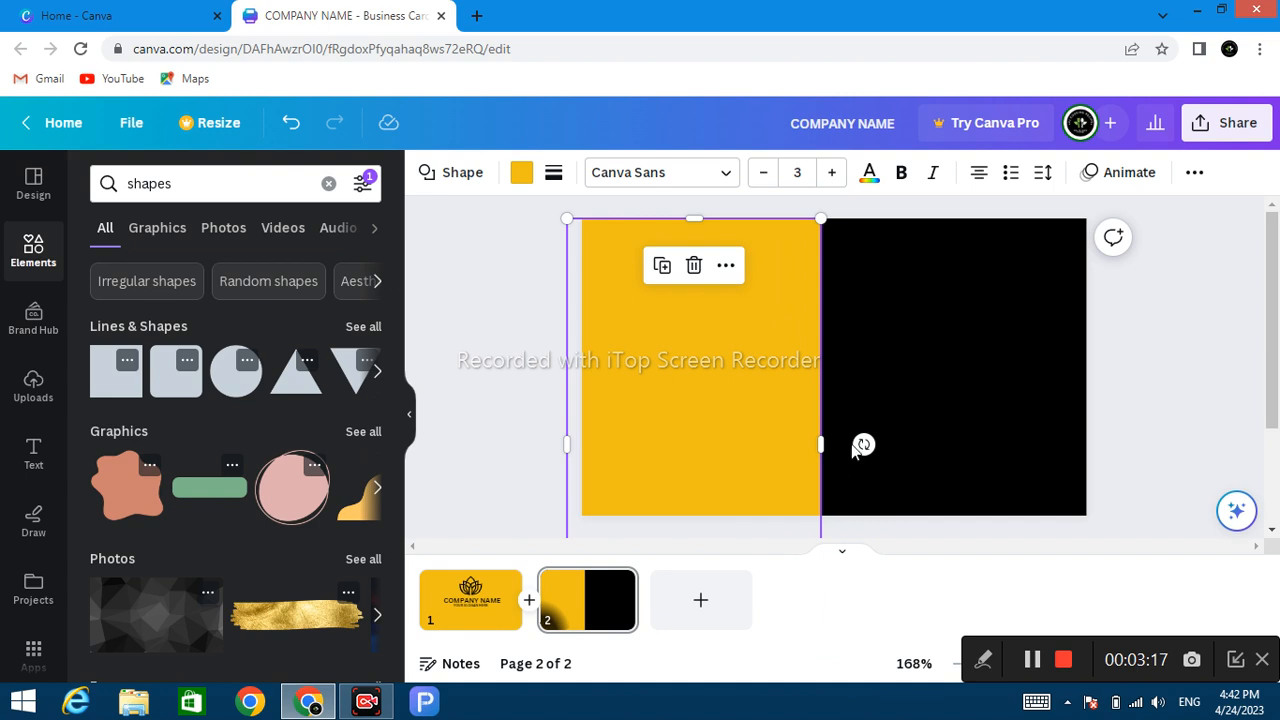
Rotate the yellow shape to about -25°, shift it left and widen it slightly so its slanted edge divides the card diagonally
left_click_drag(864, 444, 806, 401)
left_click_drag(726, 427, 665, 395)
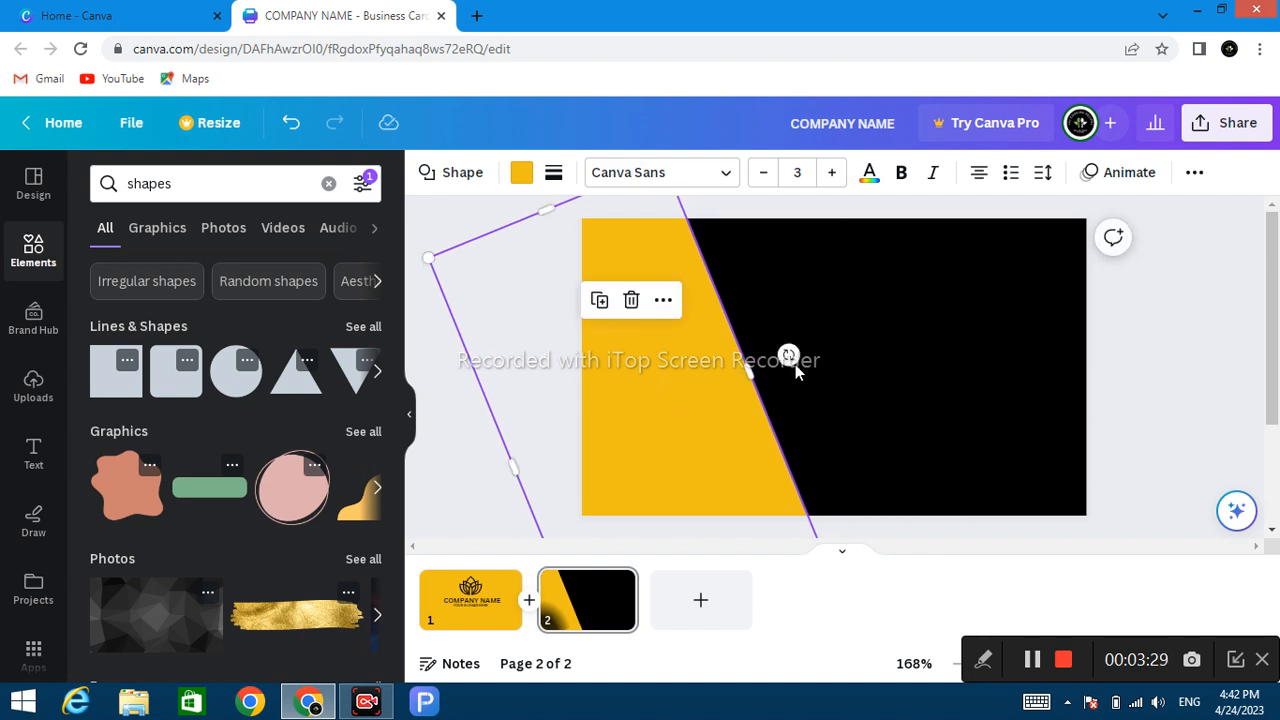
mouse_move(786, 357)
left_mouse_down()
mouse_move(763, 363)
mouse_move(777, 358)
left_mouse_up()
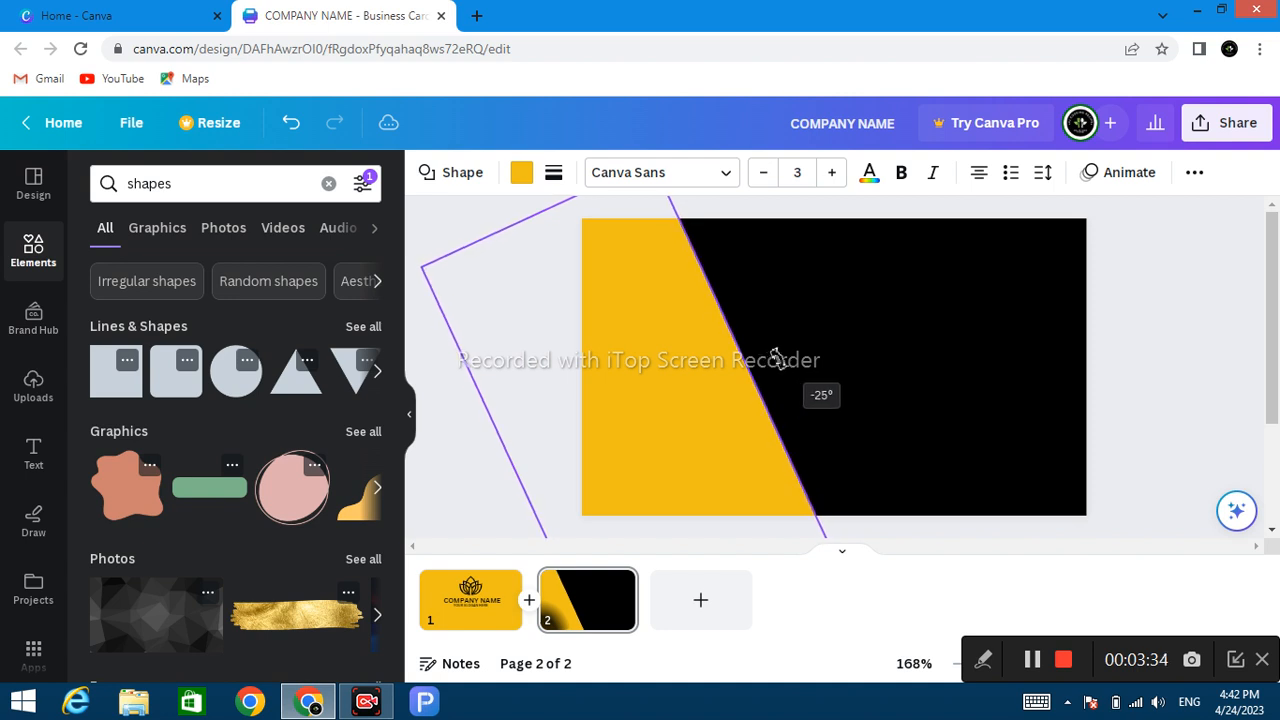
left_click(869, 370)
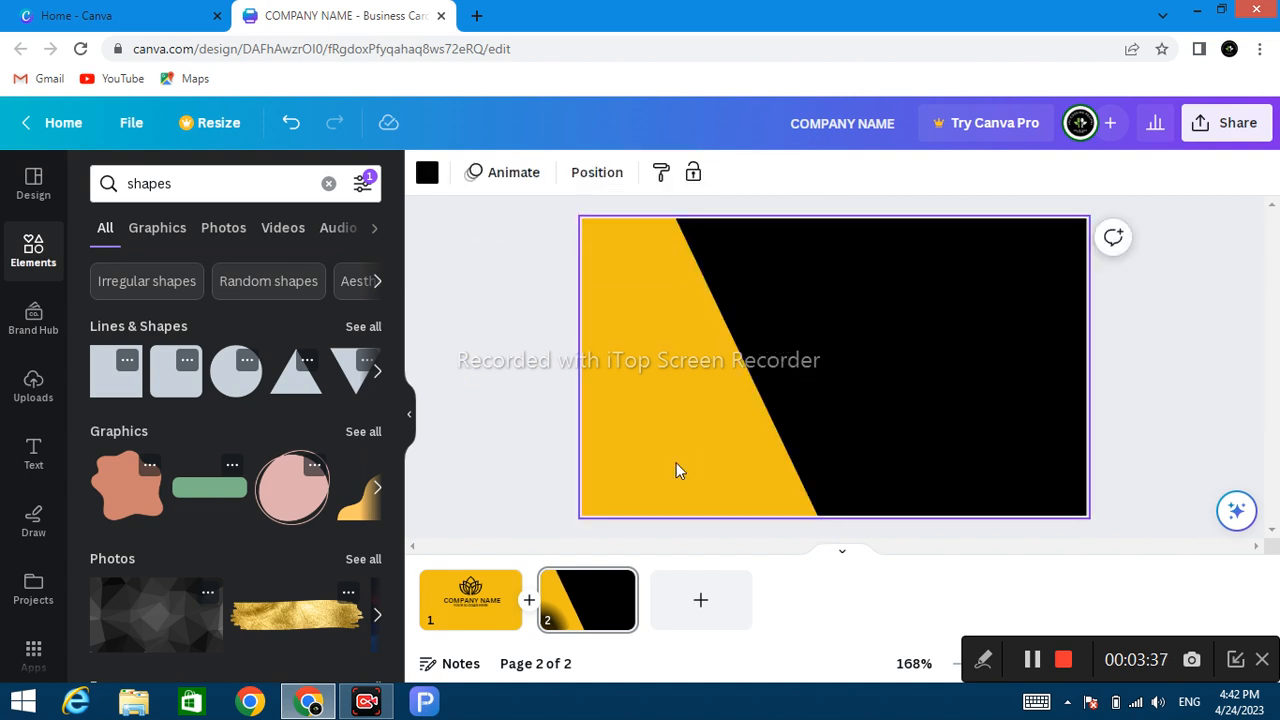
left_click(748, 366)
left_click_drag(752, 360, 770, 360)
left_click(897, 382)
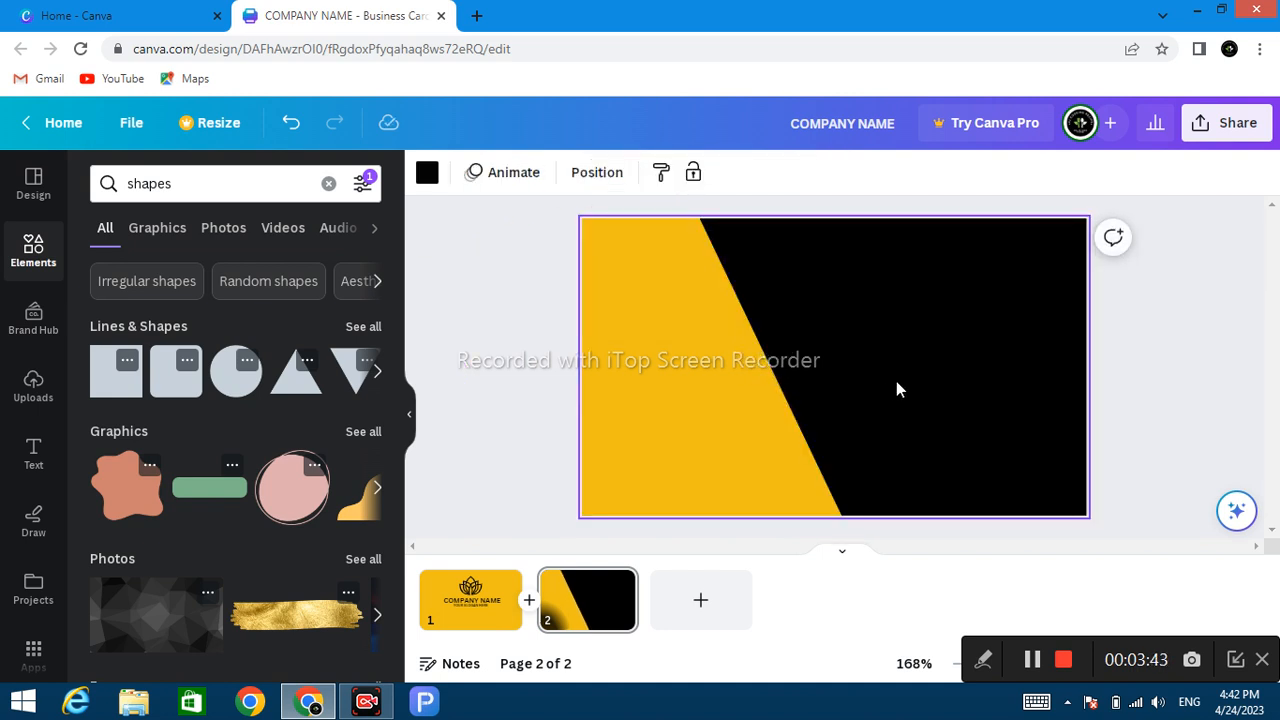
Lock the slanted yellow shape in place on page 2
left_click(580, 341)
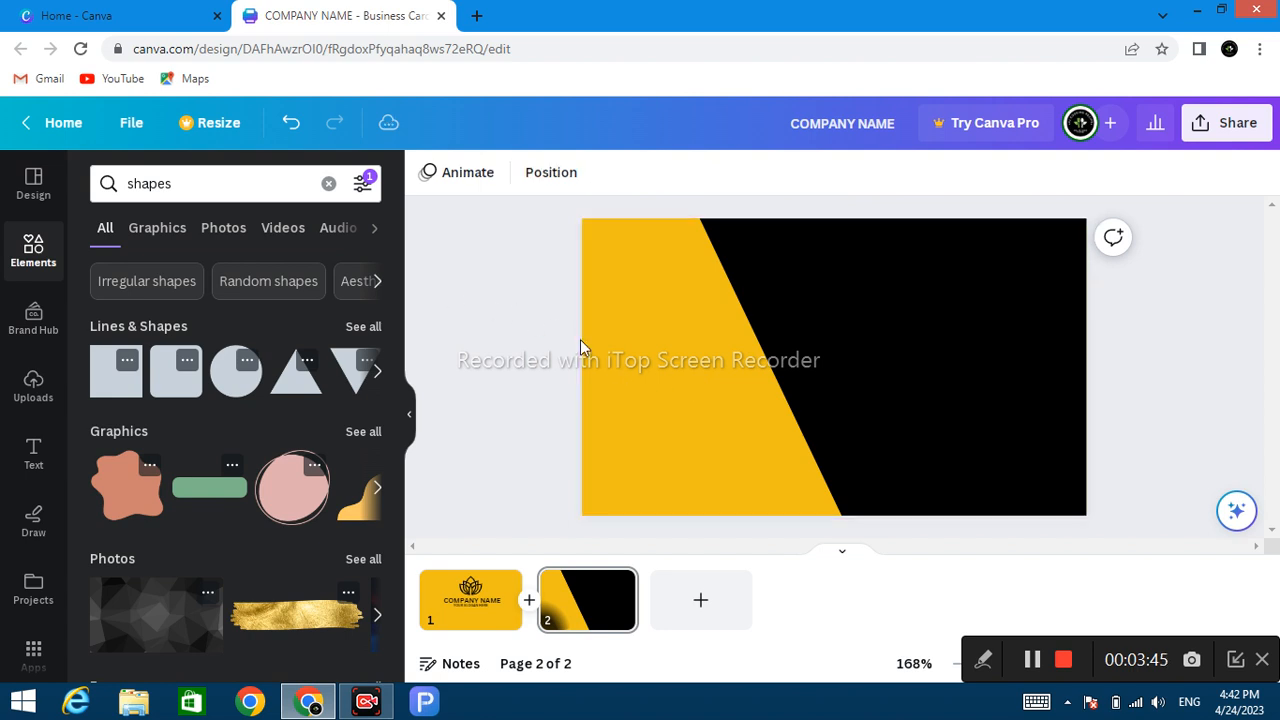
left_click(627, 362)
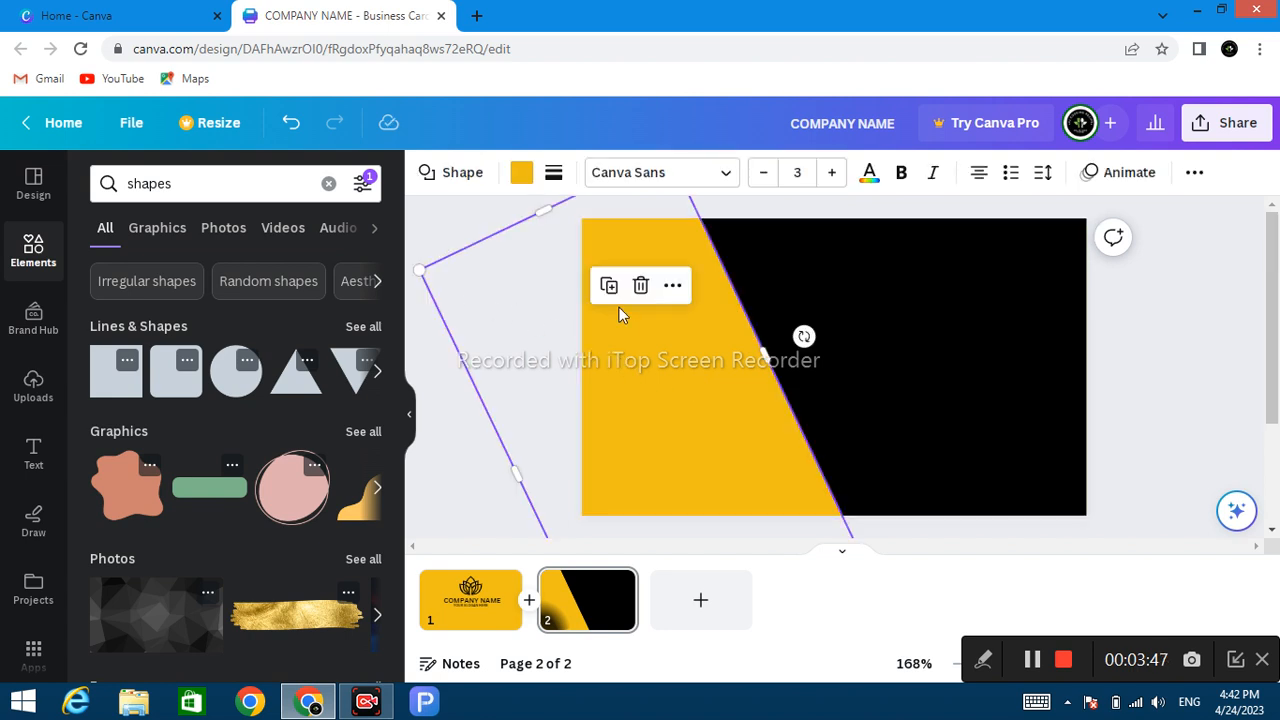
left_click(674, 287)
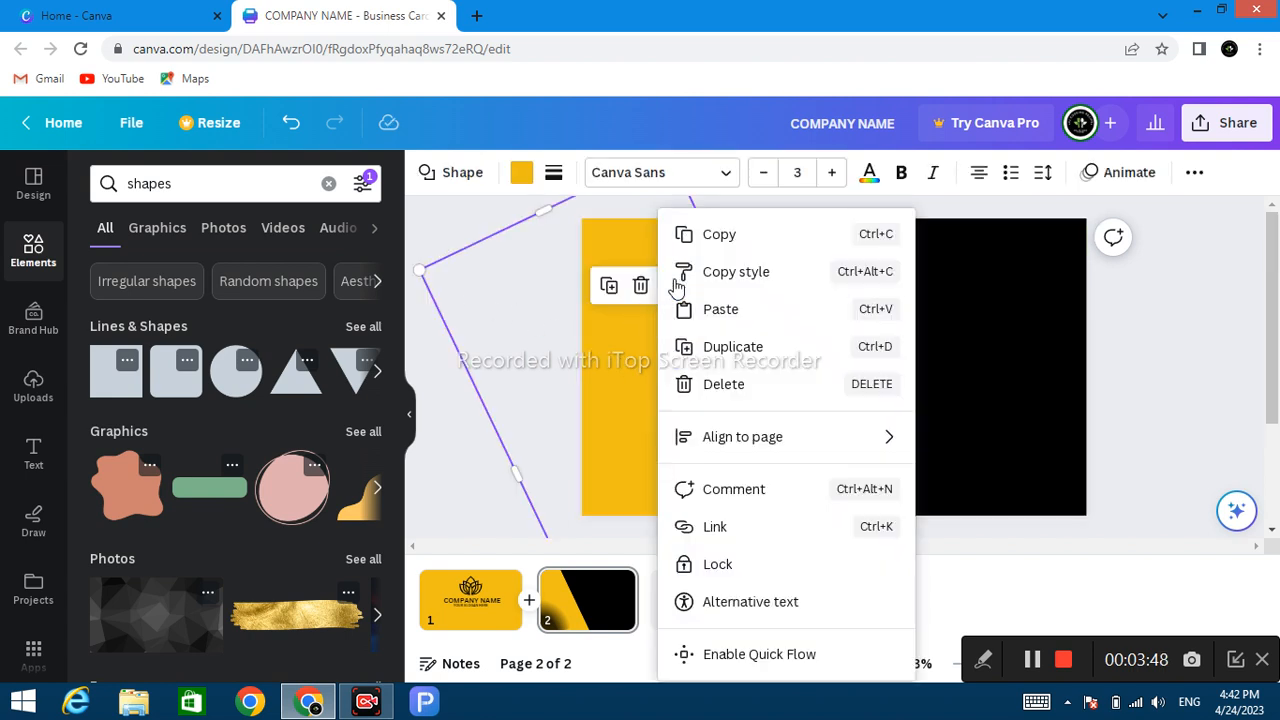
left_click(724, 565)
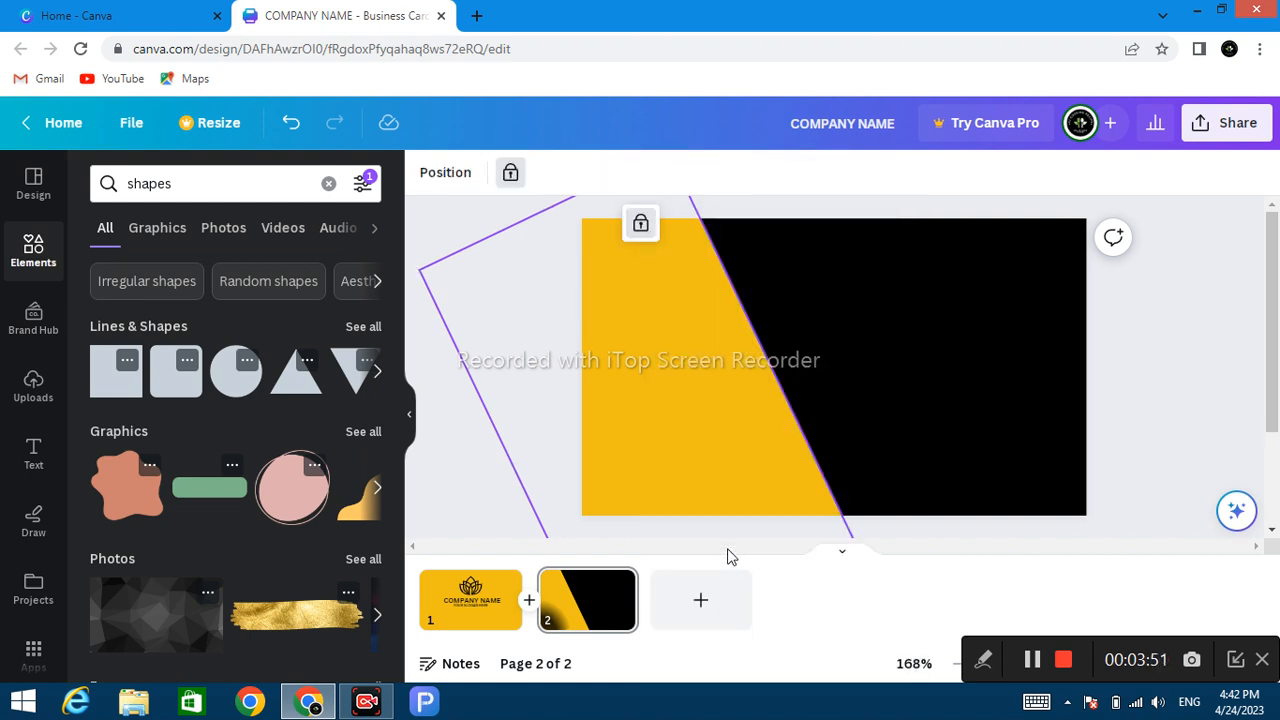
left_click(1095, 393)
left_click(999, 395)
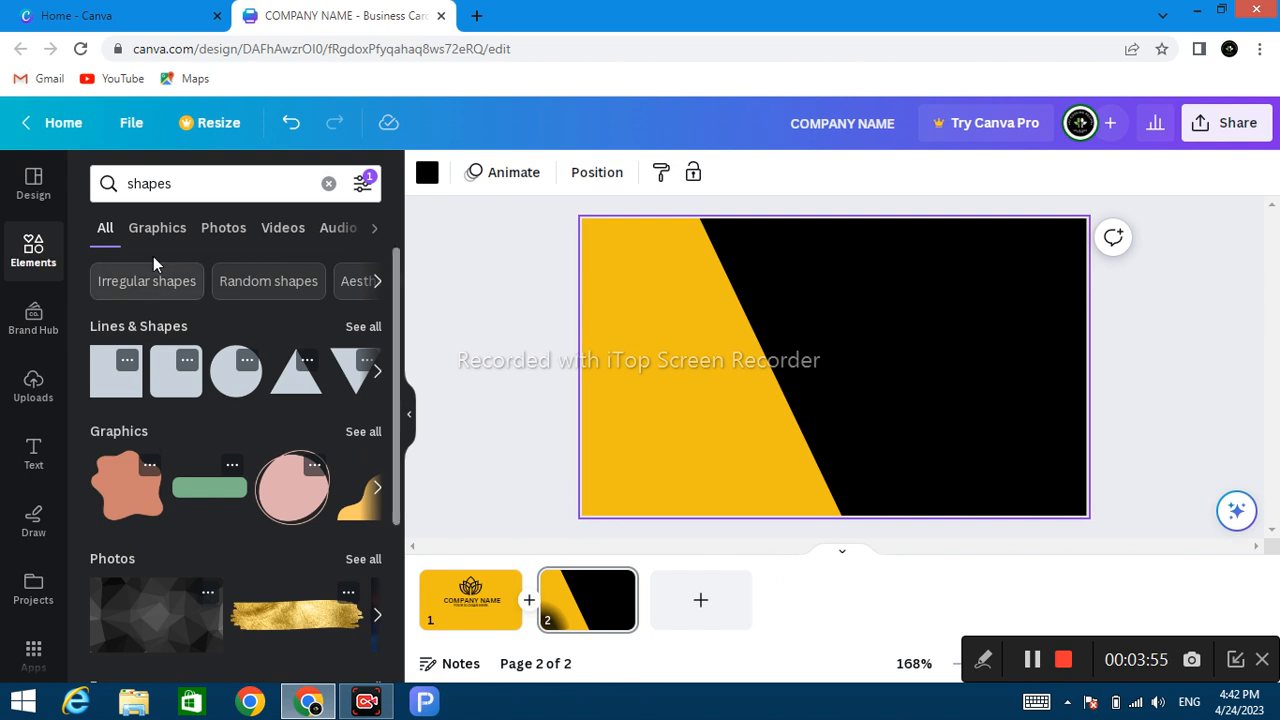
Replace the elements search with "logo"
left_click(210, 179)
key("BackSpace")
key("BackSpace")
key("BackSpace")
key("BackSpace")
key("BackSpace")
key("BackSpace")
type("l")
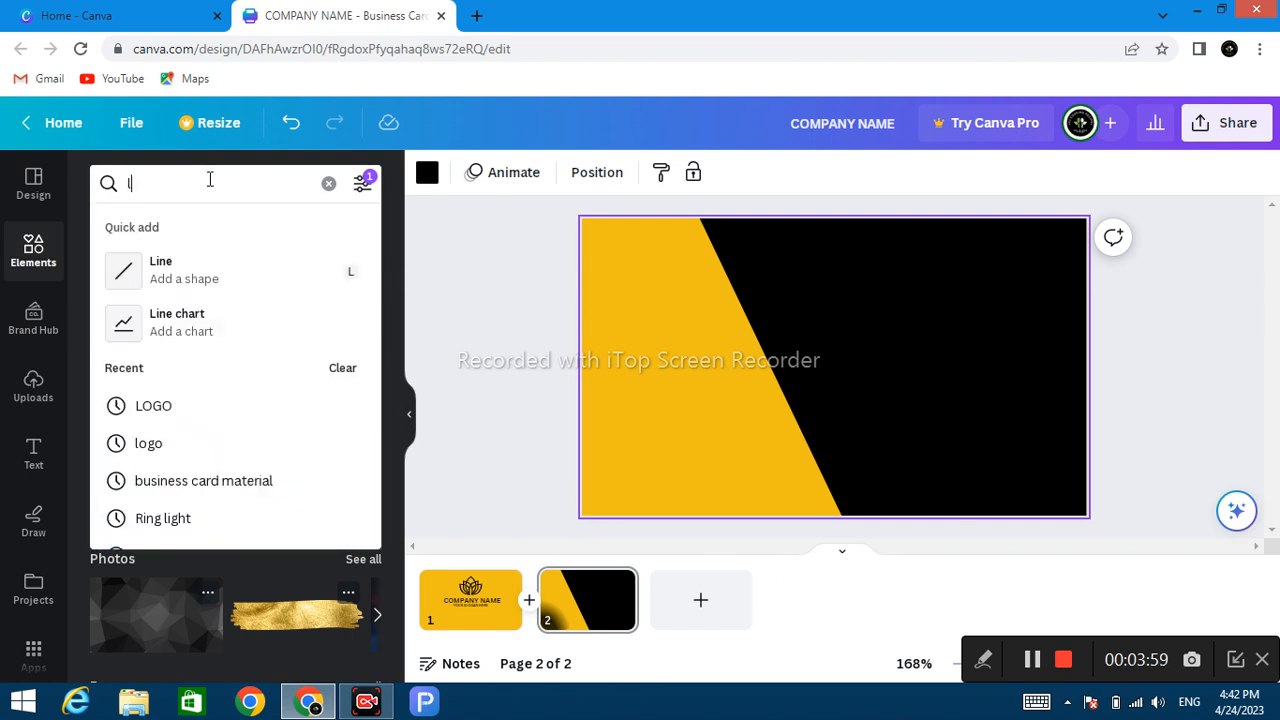
type("ogo")
key("Return")
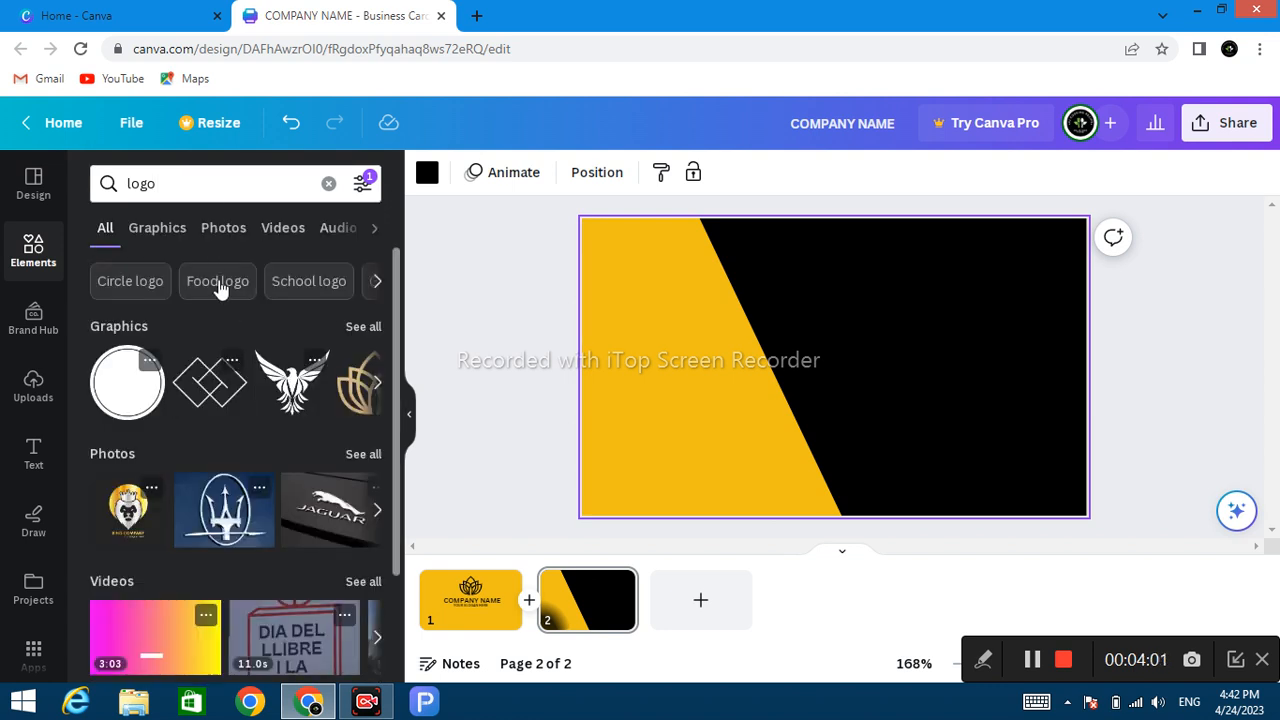
Insert the gold lotus logo on page 2, shrink it and place it in the upper-left corner of the yellow area
left_click(352, 412)
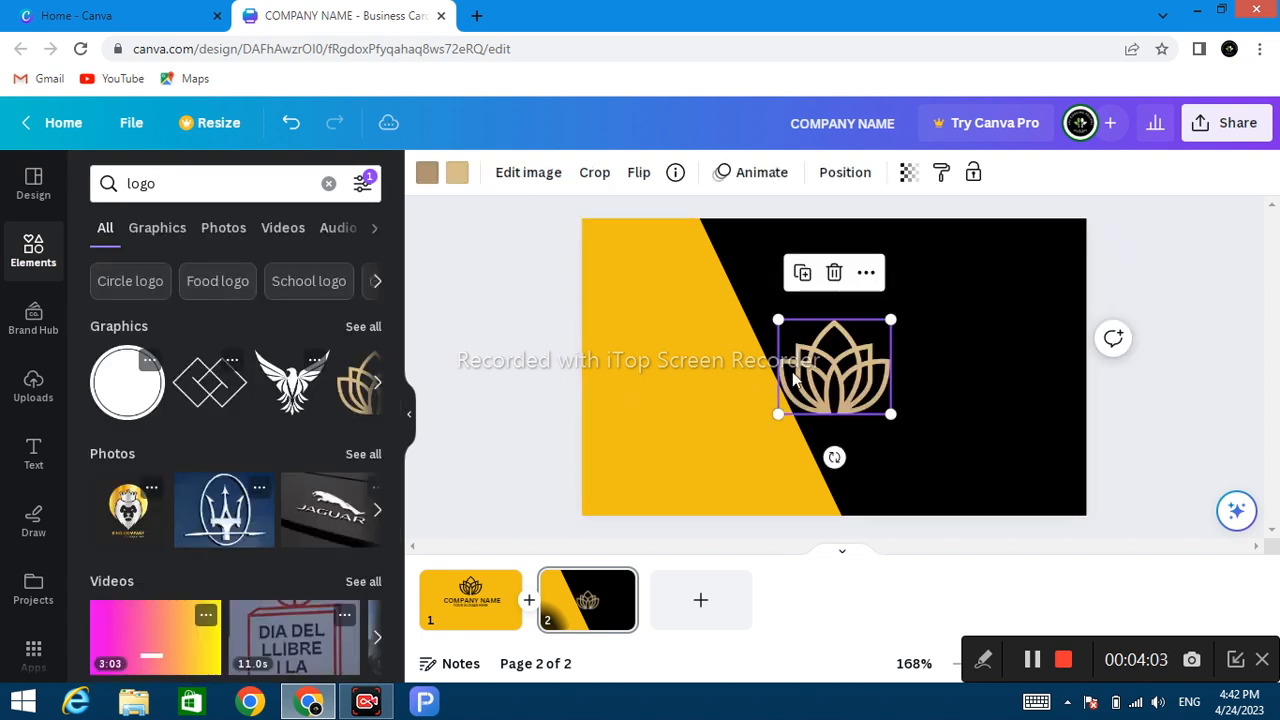
left_click_drag(808, 358, 645, 270)
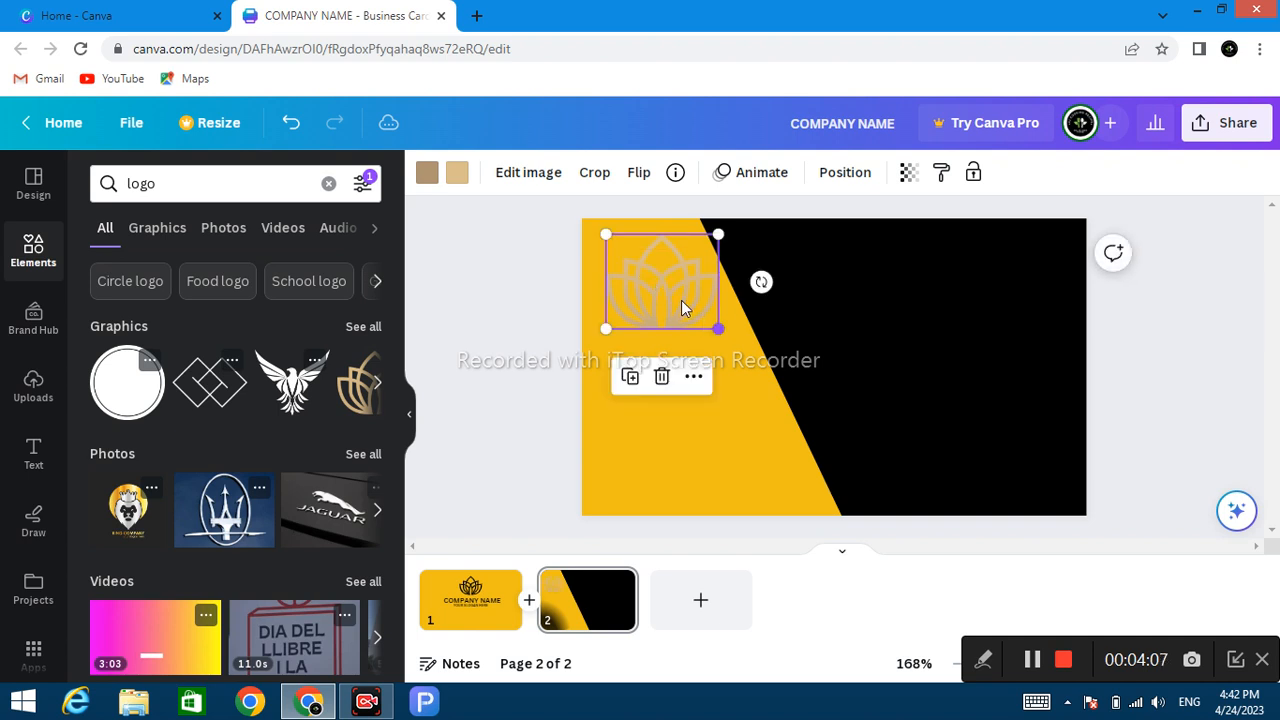
right_click(681, 300)
left_click(585, 350)
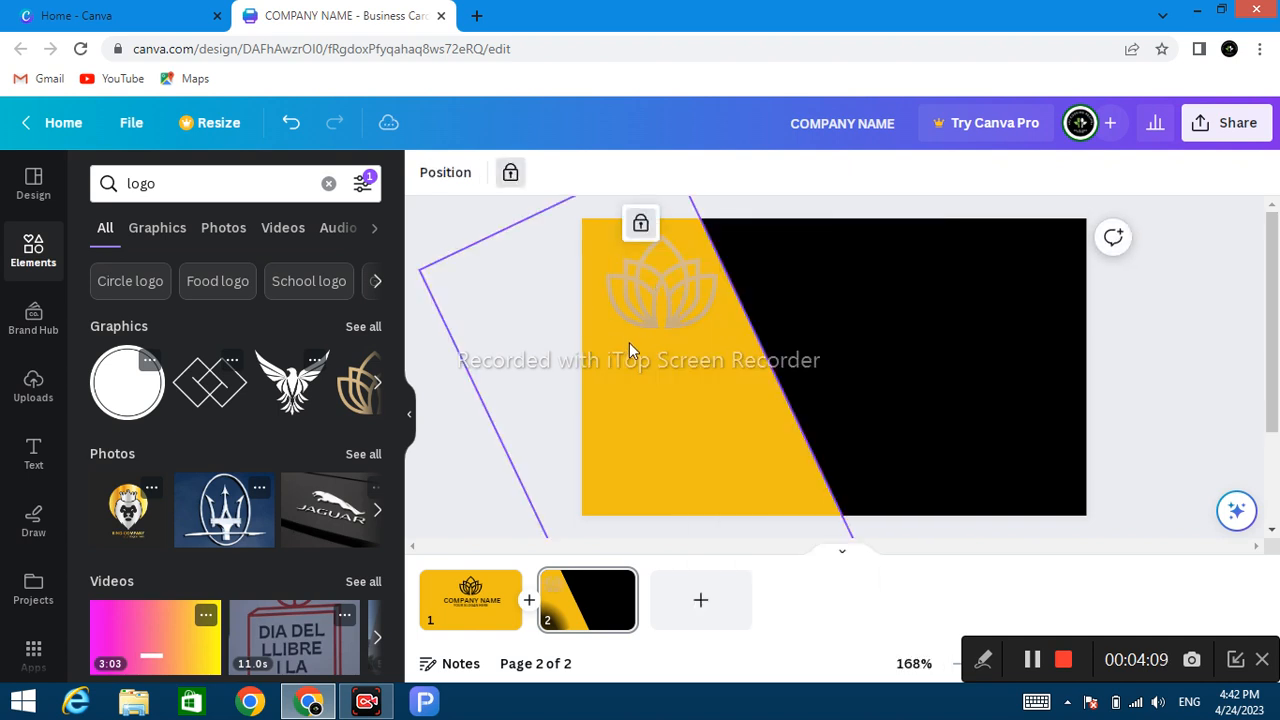
left_click(641, 320)
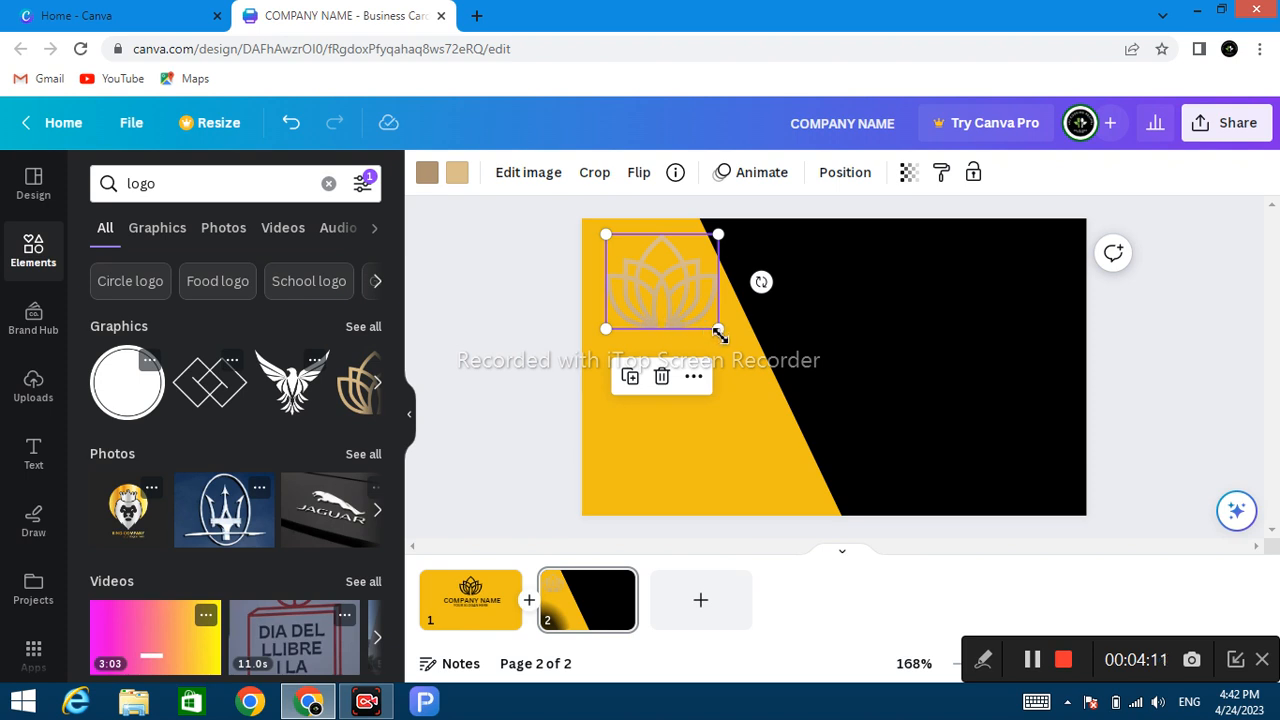
left_click_drag(720, 334, 645, 283)
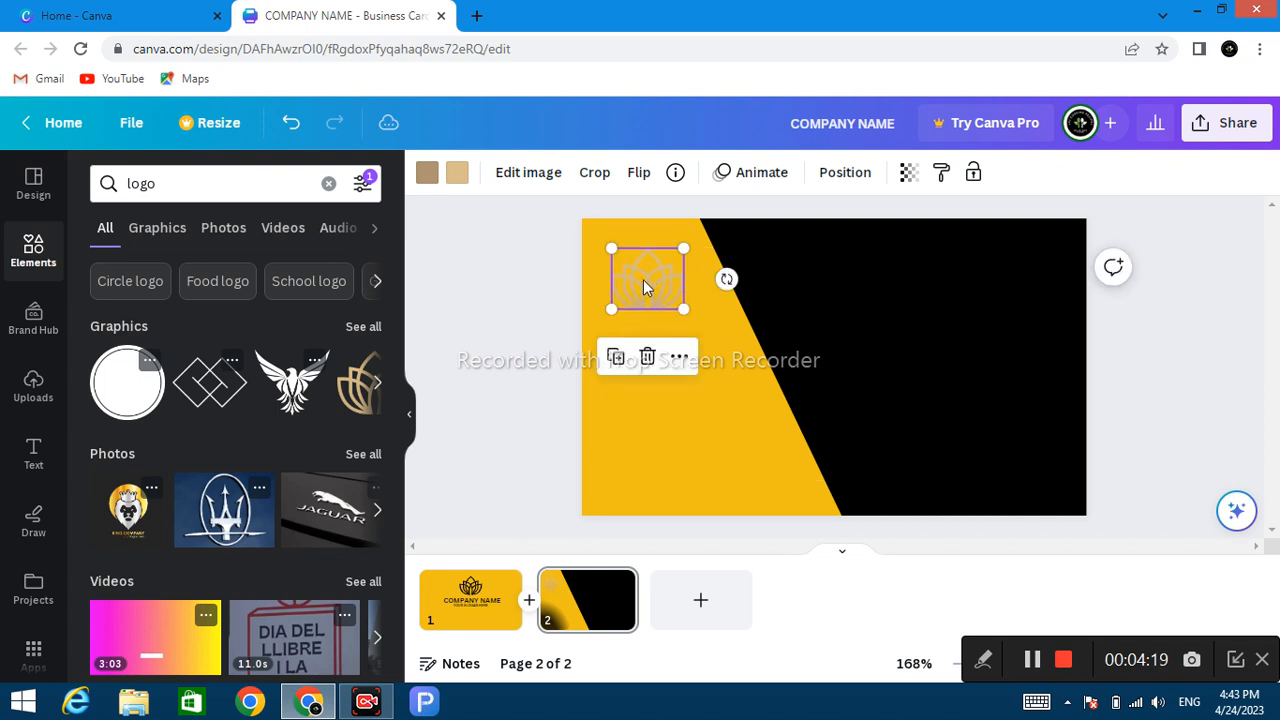
Recolour both colours of the lotus logo on page 2 to black
left_click(428, 175)
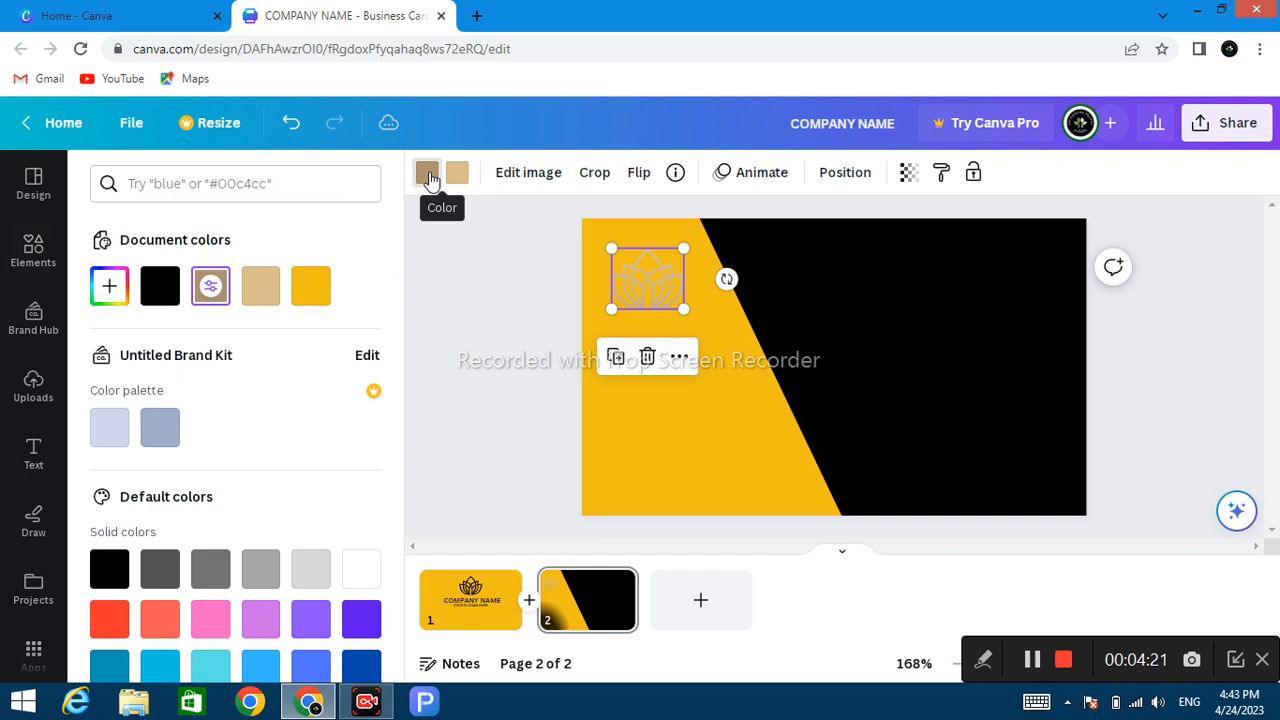
left_click(160, 286)
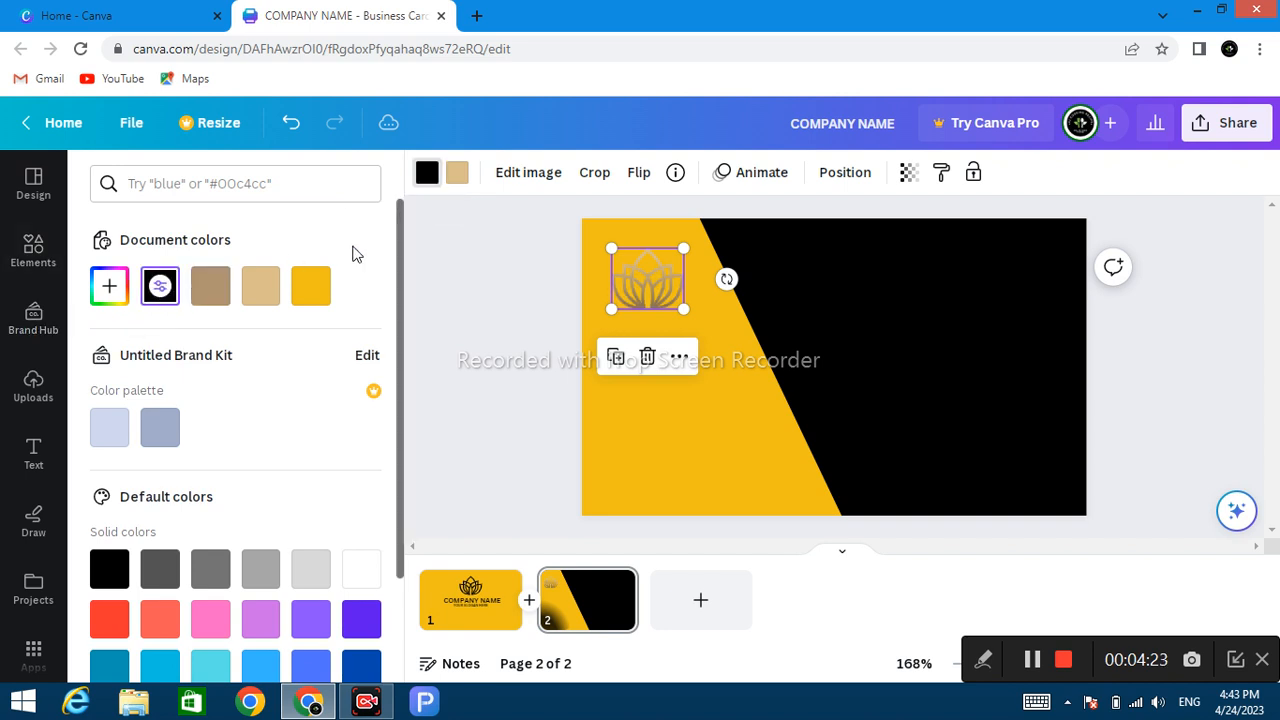
left_click(457, 173)
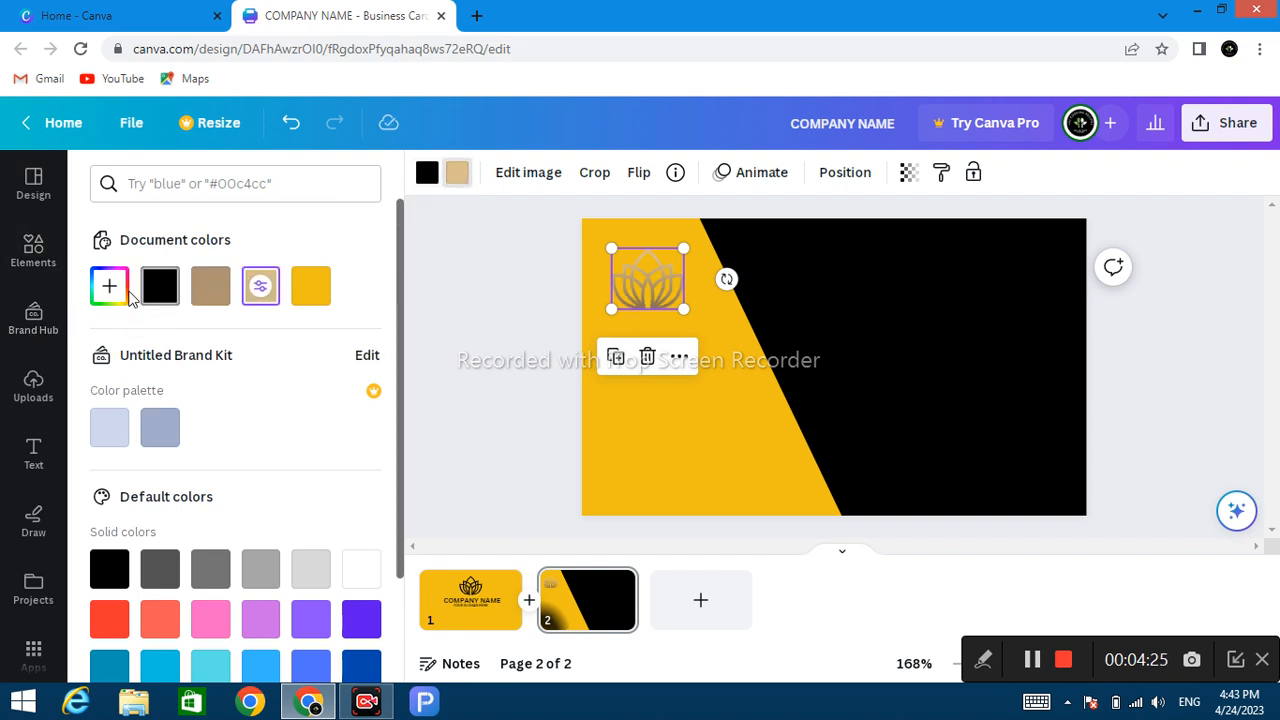
left_click(161, 287)
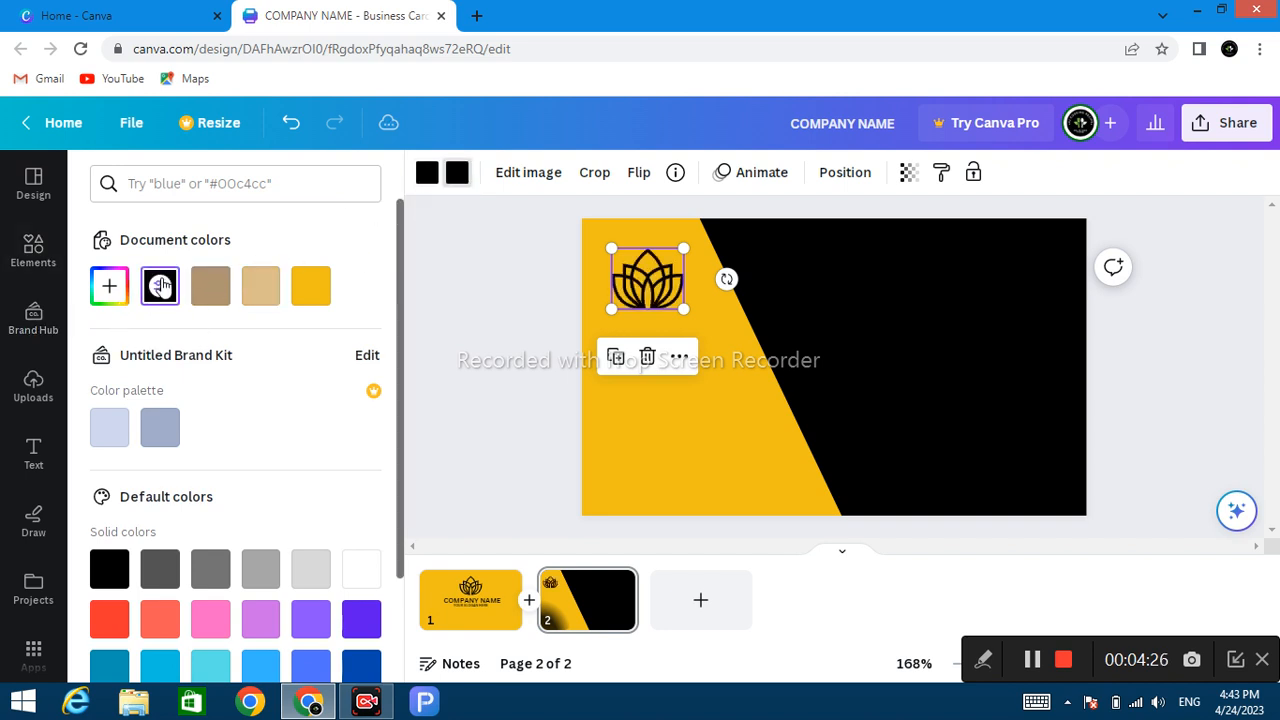
left_click(655, 427)
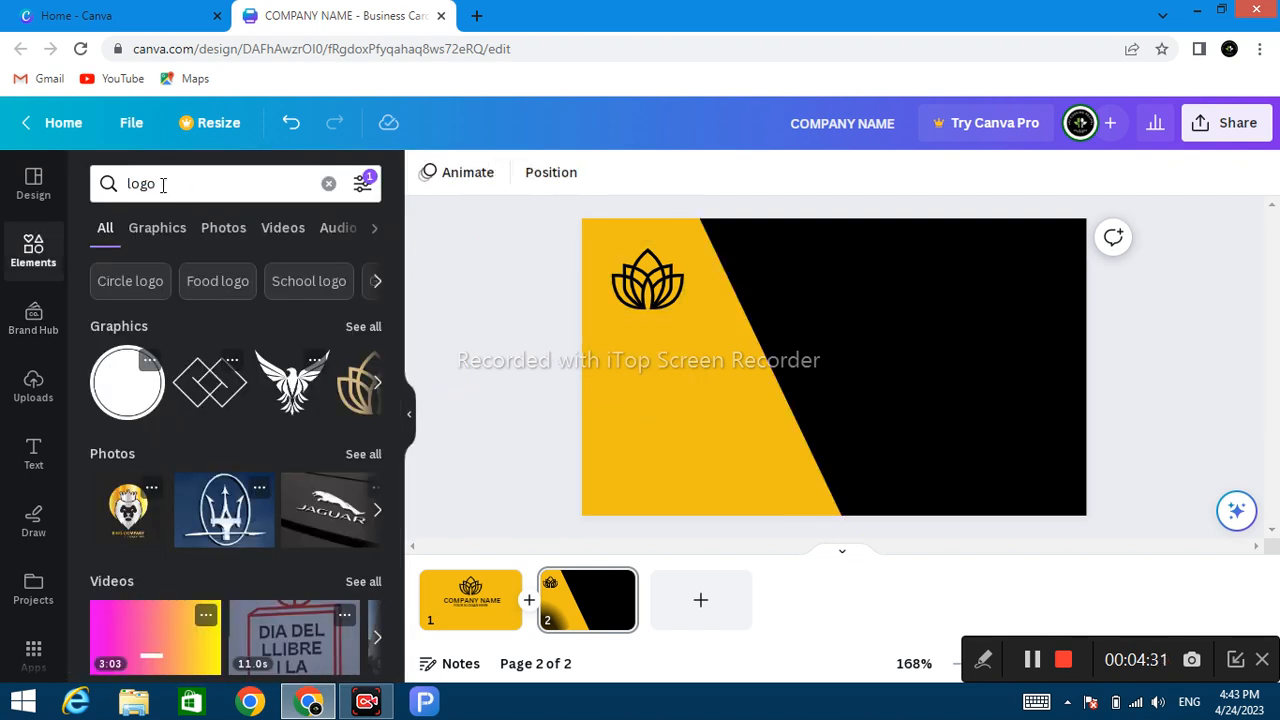
Add a heading reading "YOUR NAME" on page 2 and move it onto the yellow area below the lotus logo
left_click(33, 453)
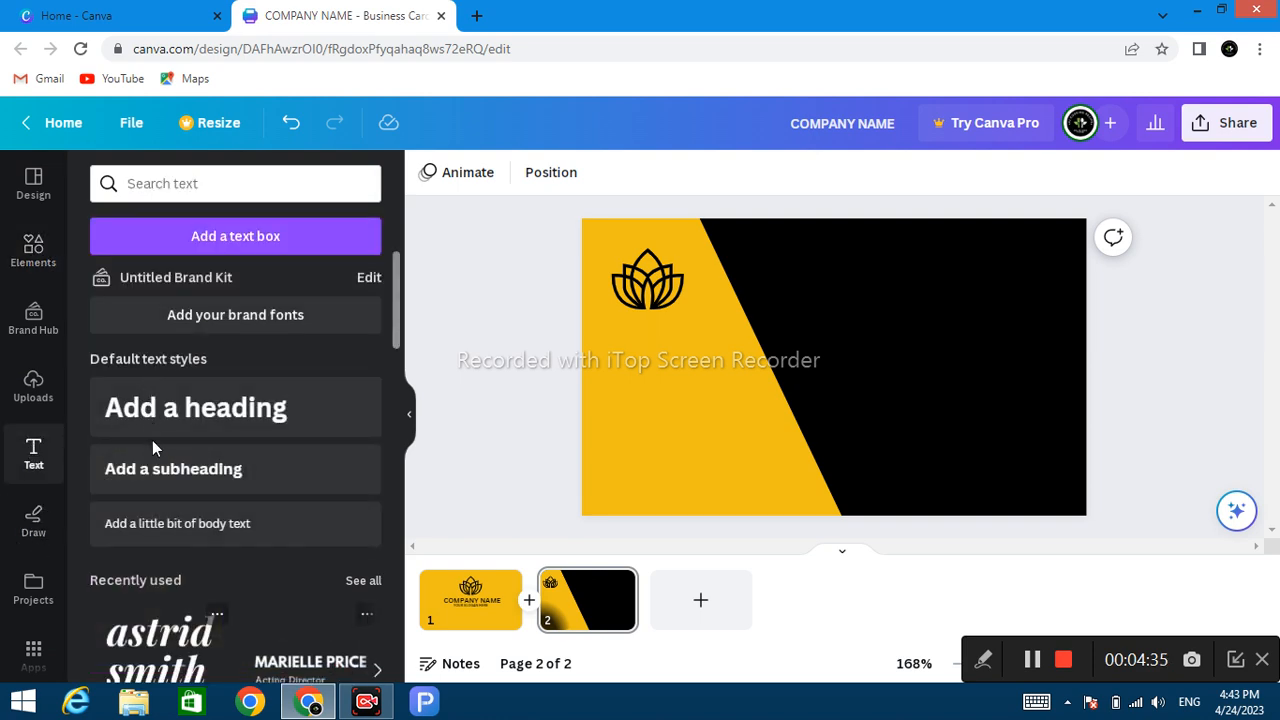
left_click(172, 410)
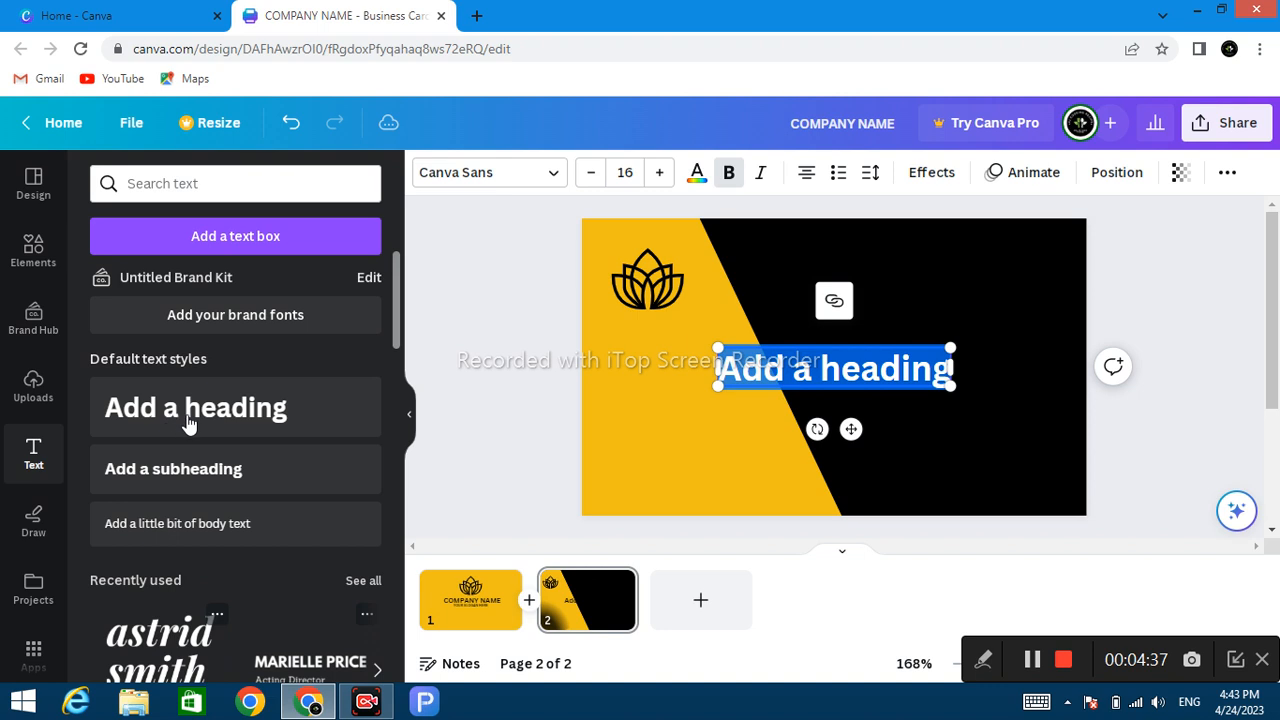
key("BackSpace")
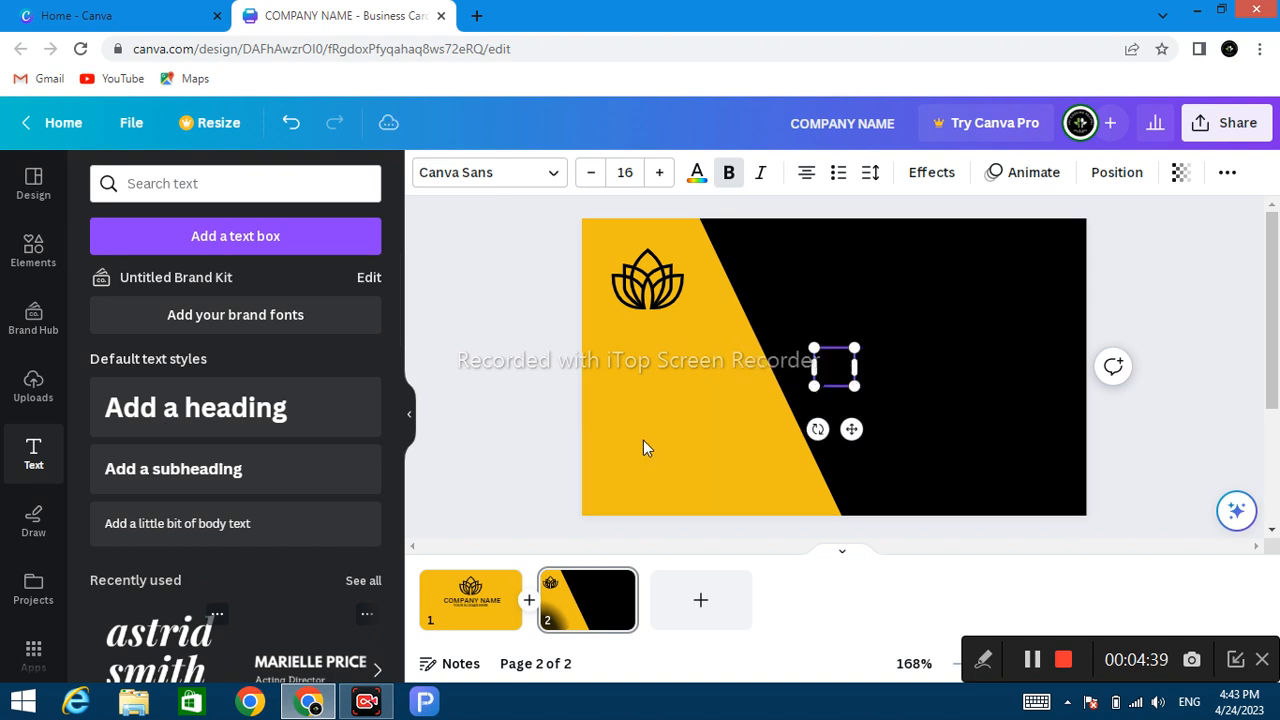
type("R")
key("BackSpace")
key("BackSpace")
key("BackSpace")
key("BackSpace")
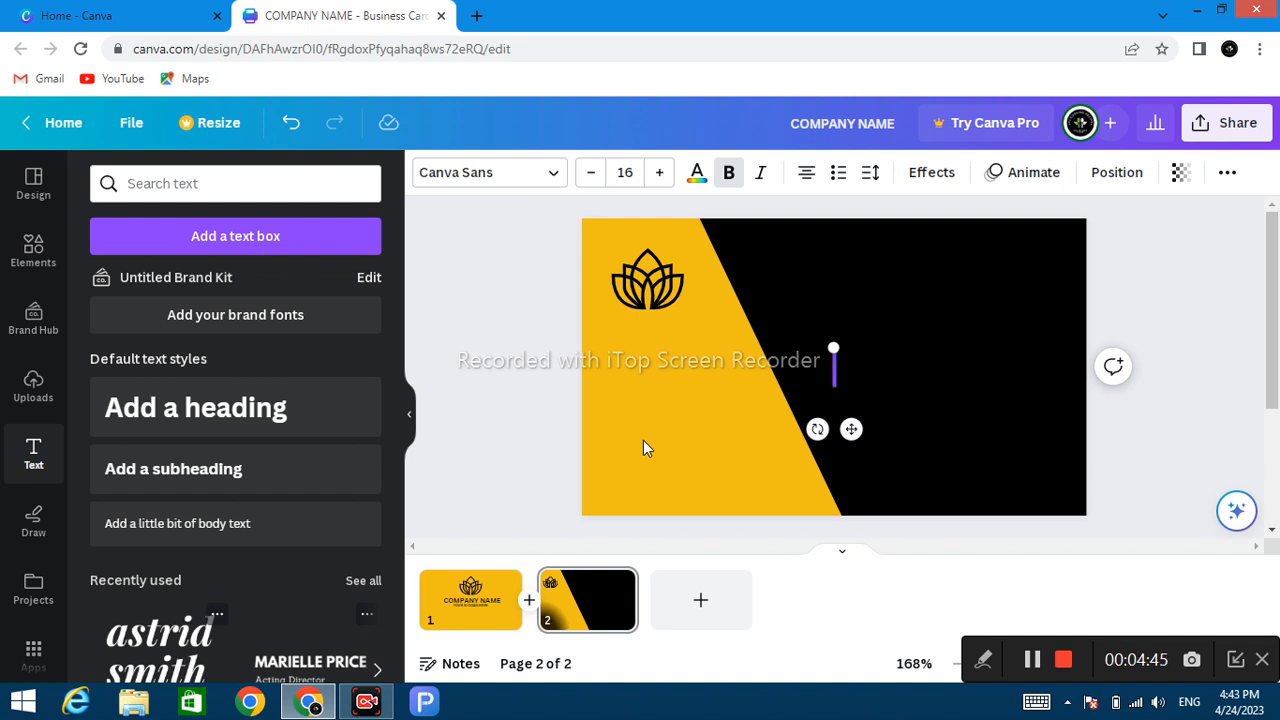
type("YOUR NAME")
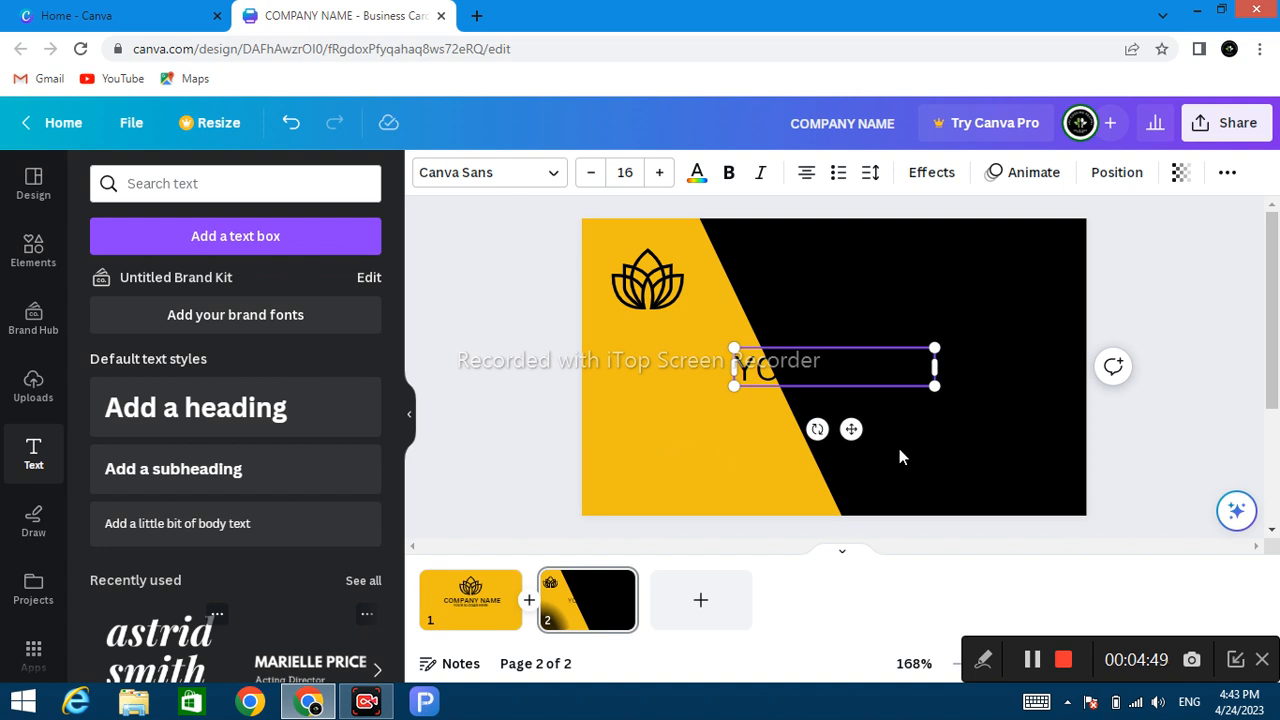
left_click_drag(852, 430, 707, 421)
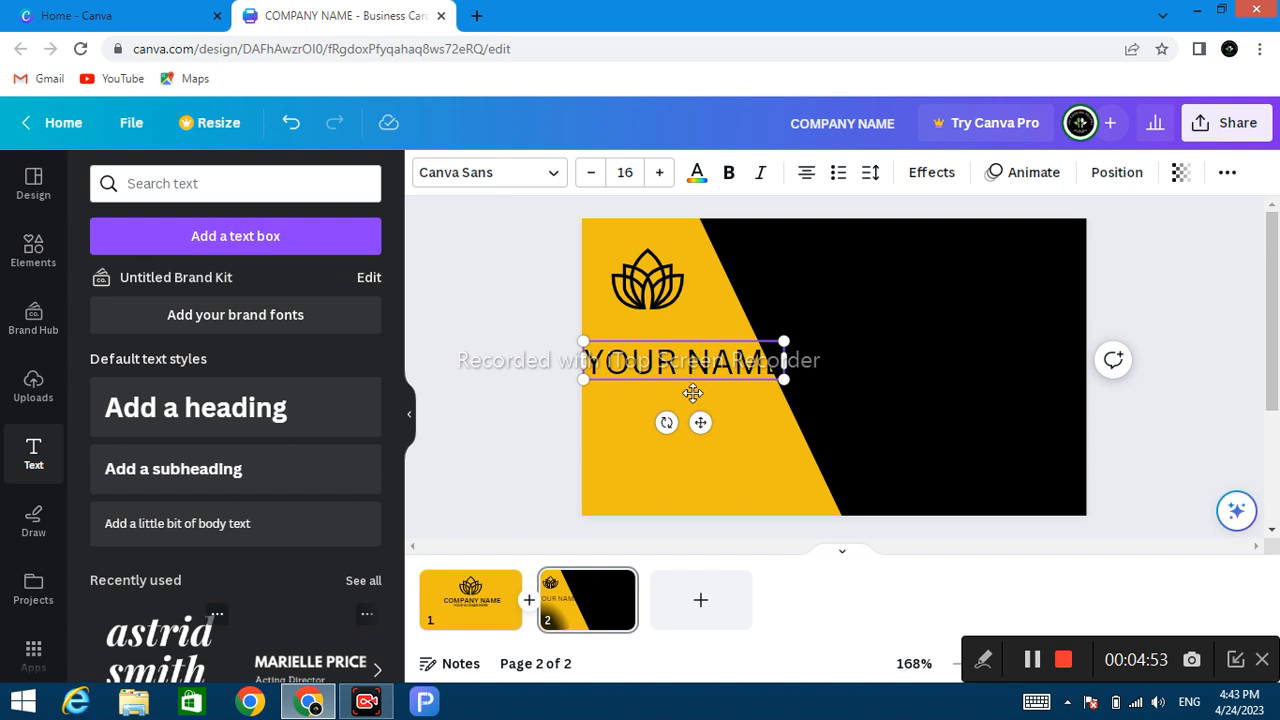
Replace the heading's text with "NAME HERE" in bold
double_click(760, 360)
key("BackSpace")
key("ctrl+b")
type("NAME HERE")
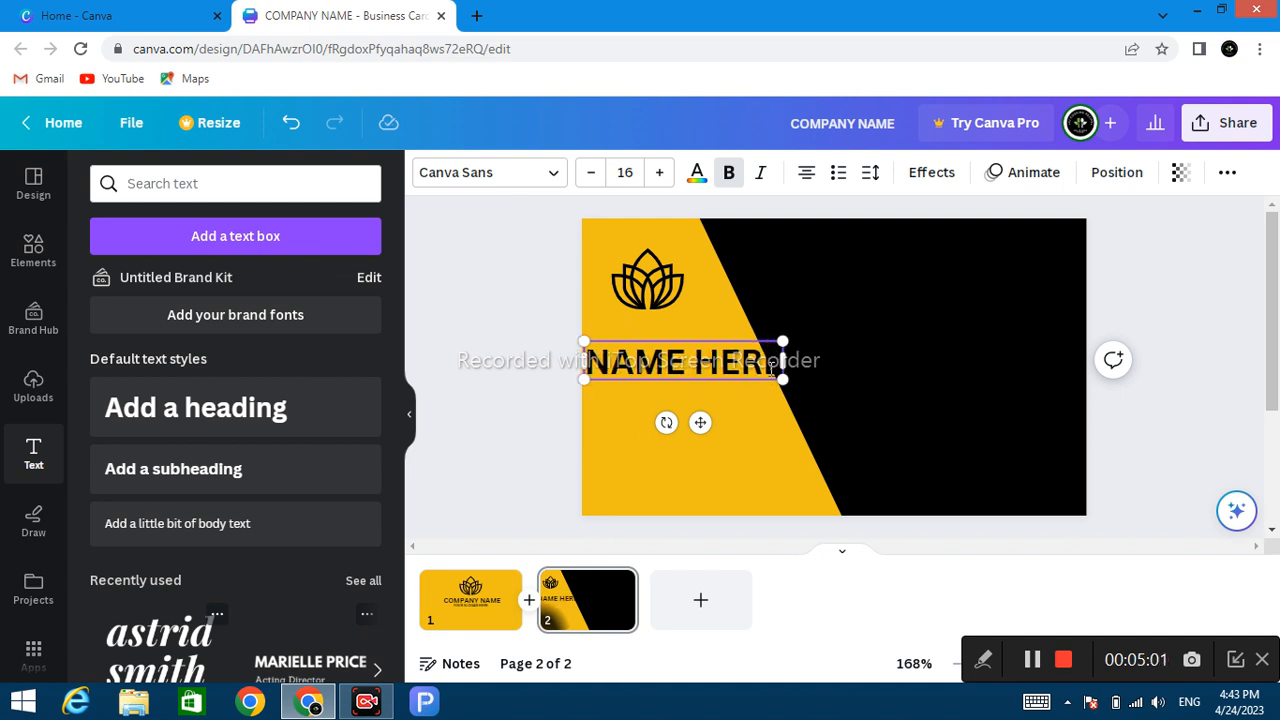
Shrink the "NAME HERE" heading to size 10.3 and align its left edge with the lotus logo above
left_click_drag(782, 379, 684, 409)
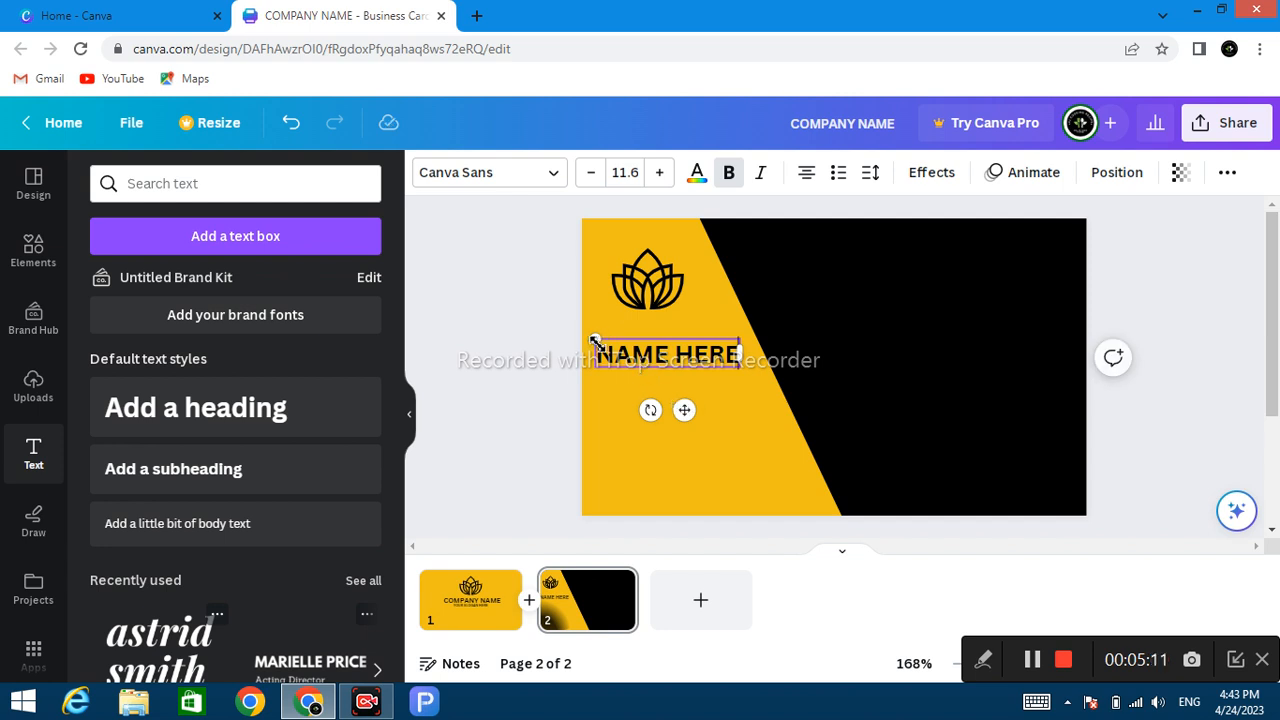
left_click_drag(596, 340, 610, 348)
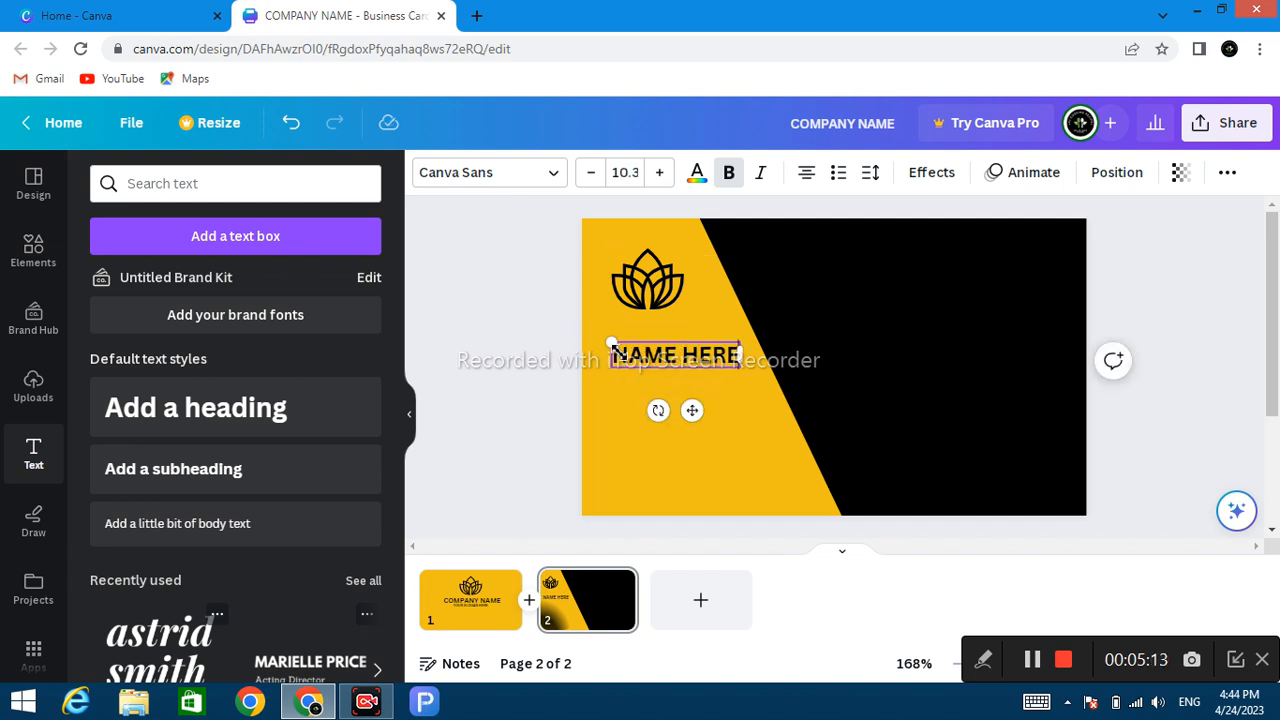
left_click_drag(694, 412, 690, 410)
left_click(509, 384)
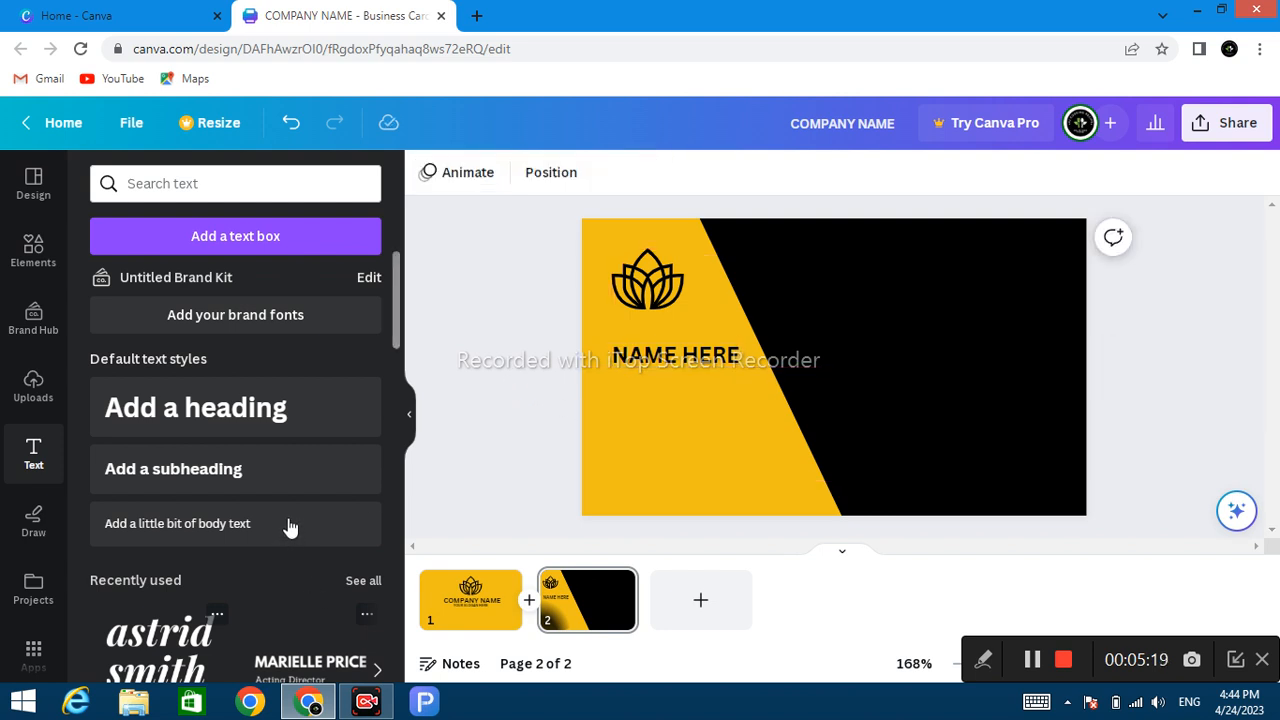
left_click(282, 478)
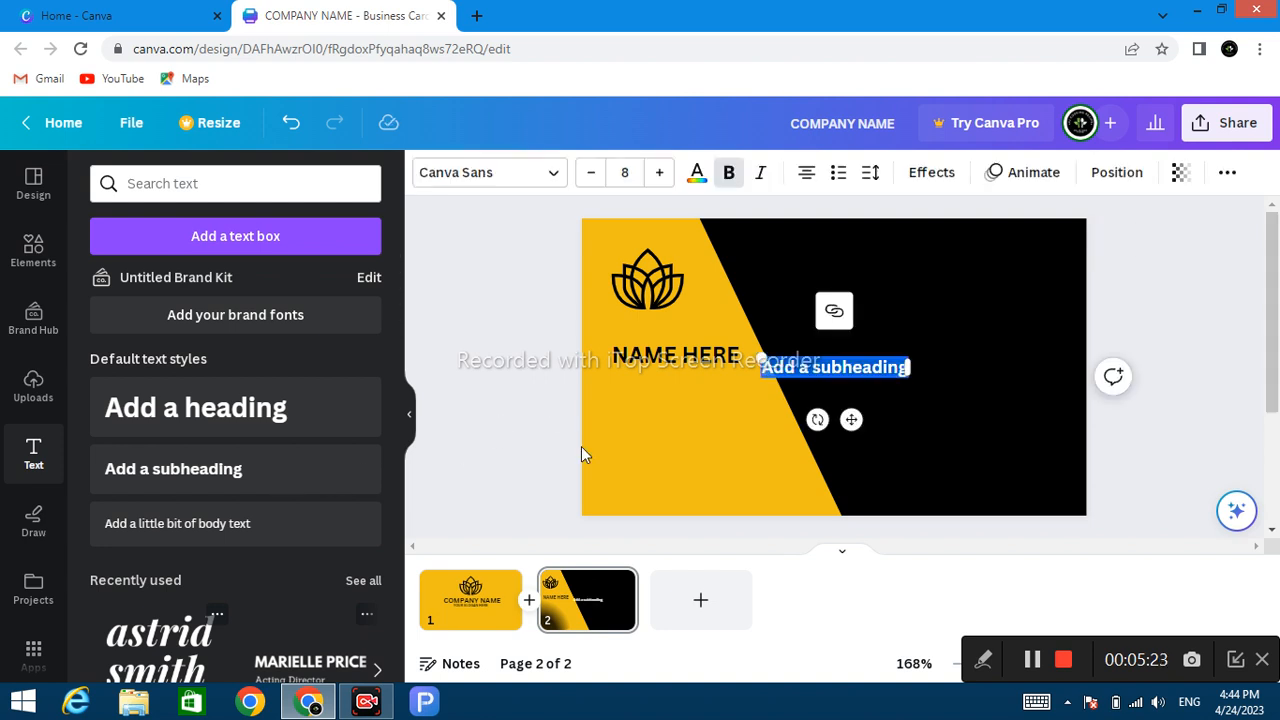
key("BackSpace")
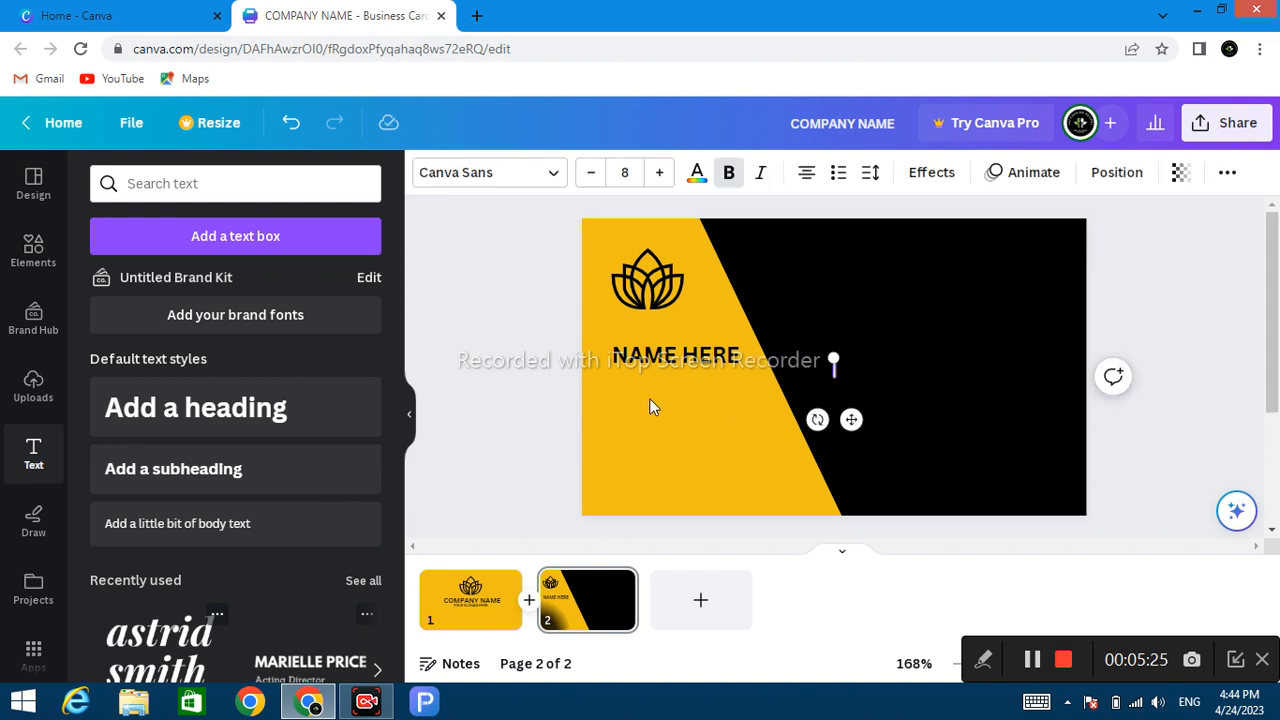
left_click(526, 417)
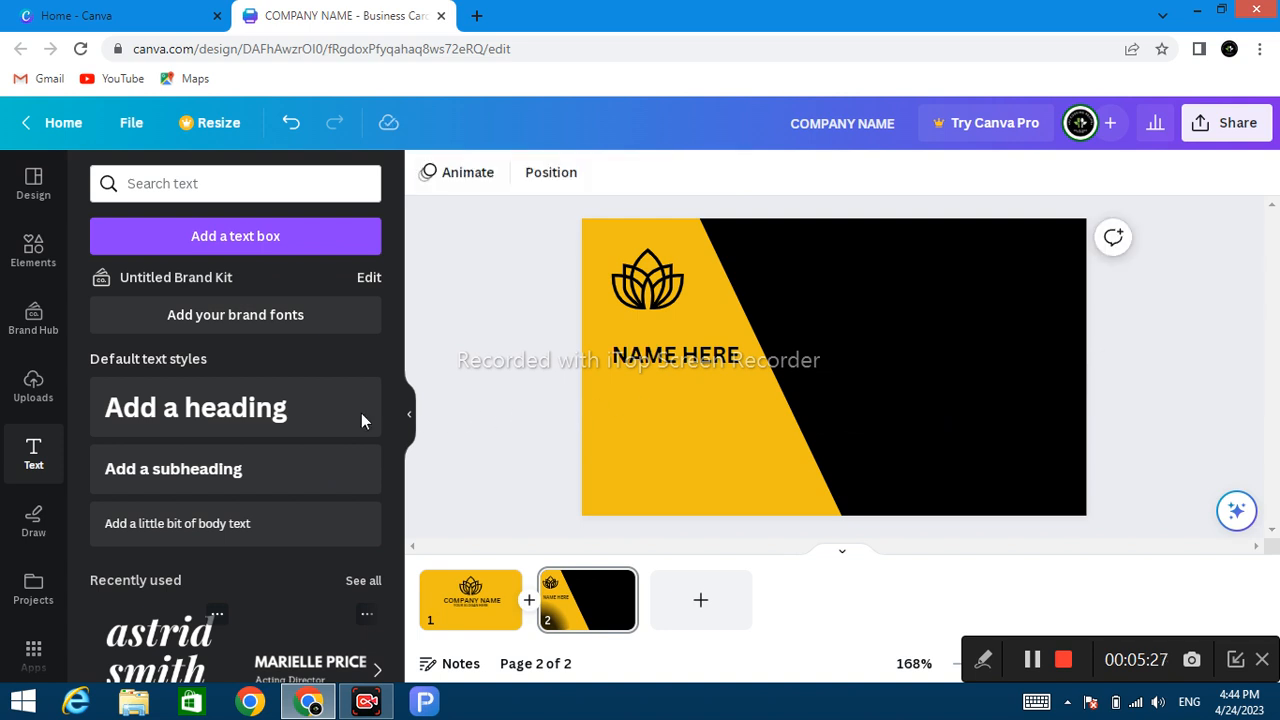
Add a body text reading "Graphic Designer" on page 2 and place it below the "NAME HERE" heading
left_click(246, 525)
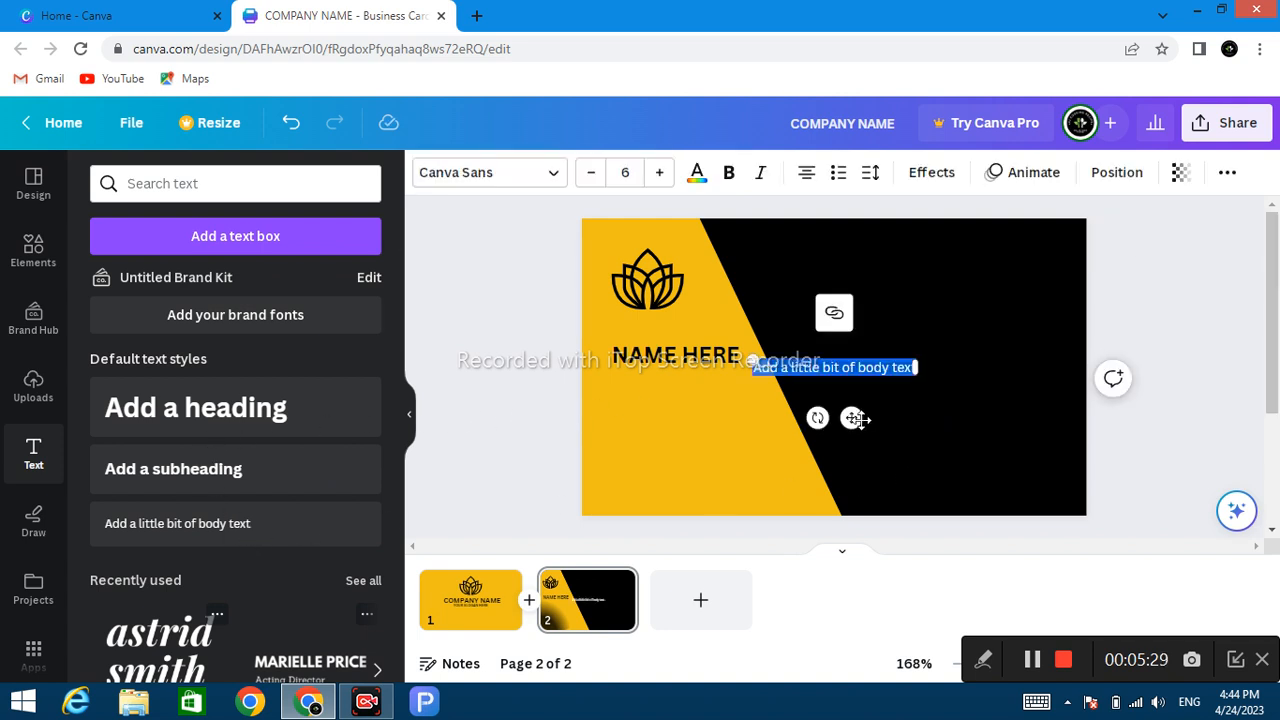
left_click_drag(851, 417, 734, 437)
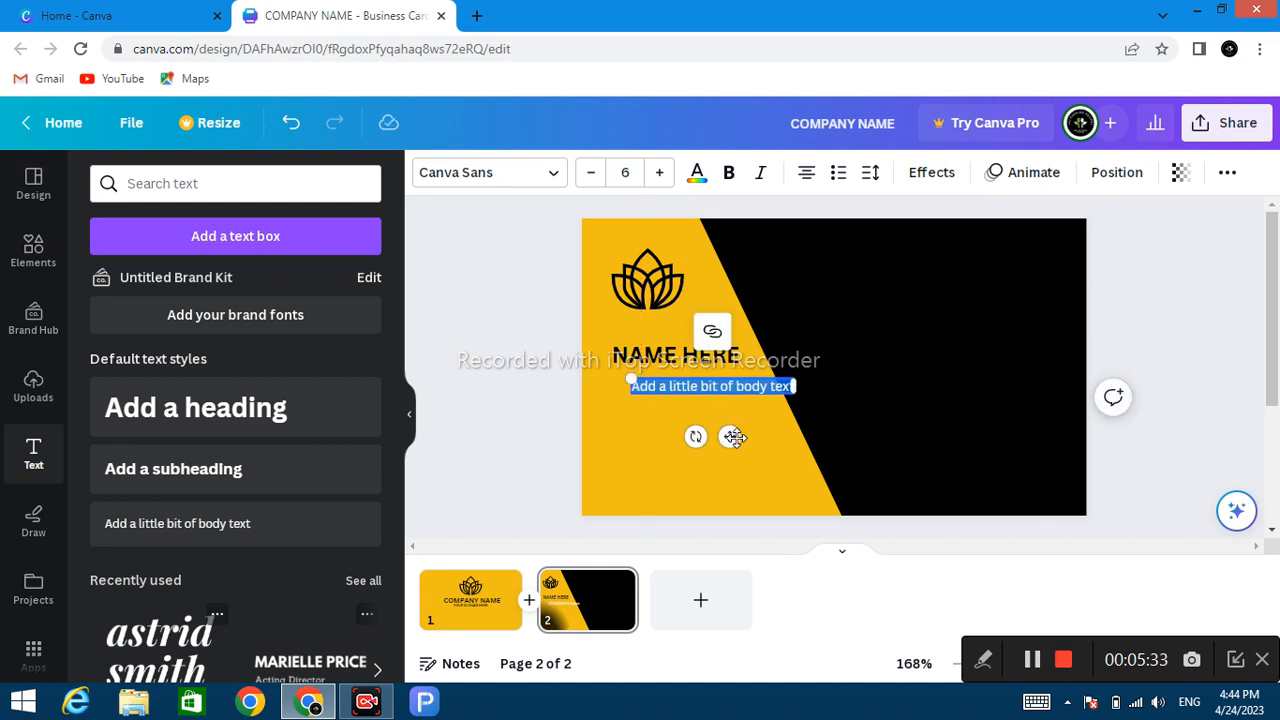
type("Graph")
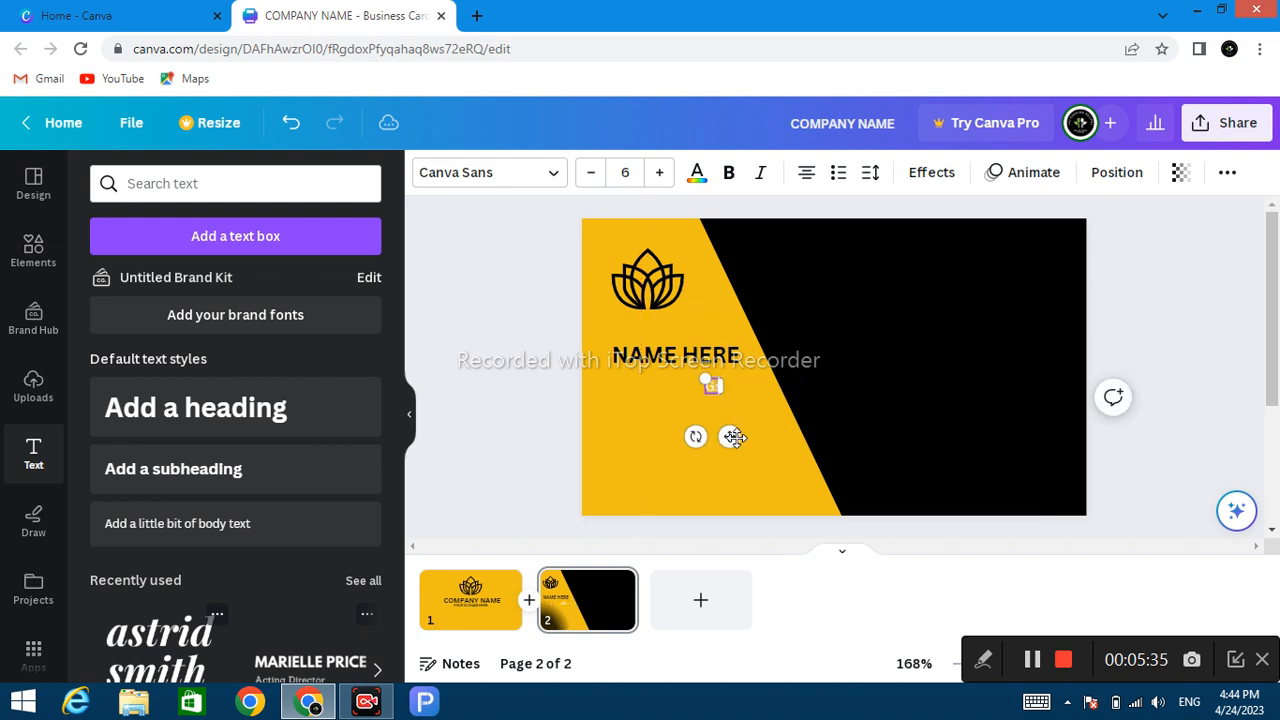
type("ic Designer")
Recolour the "Graphic Designer" text to black
key("ctrl+a")
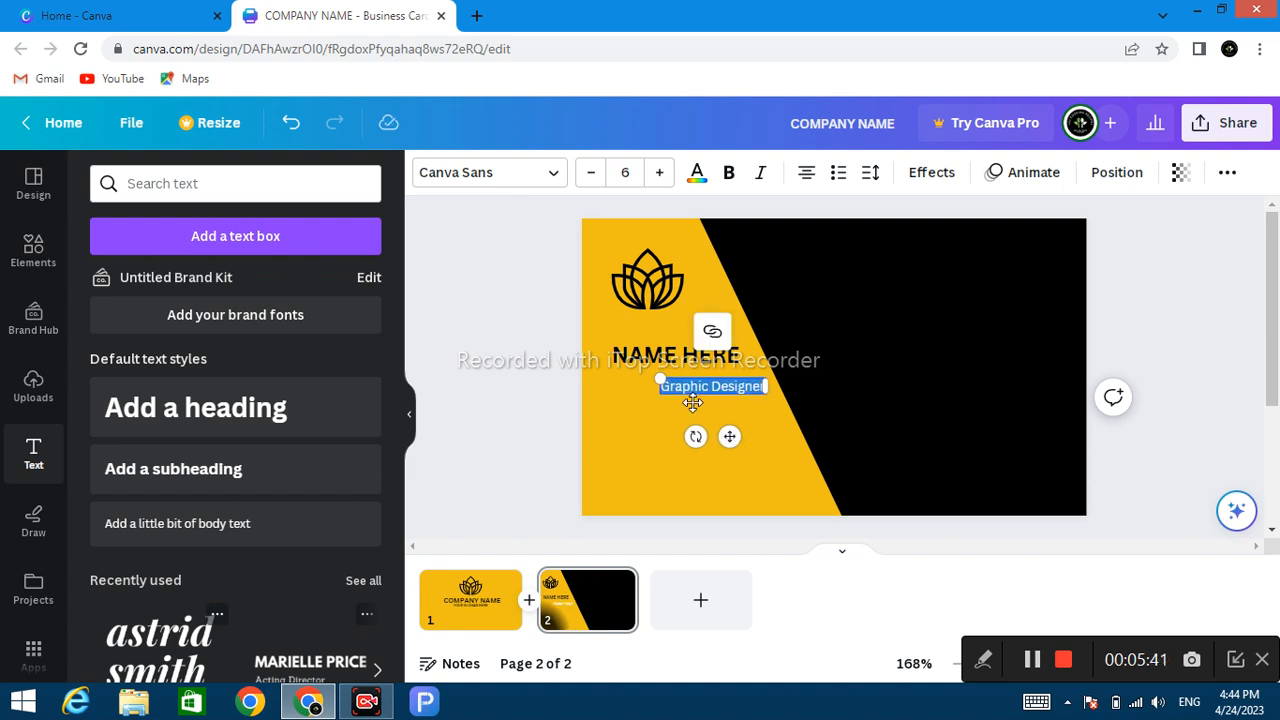
left_click(697, 174)
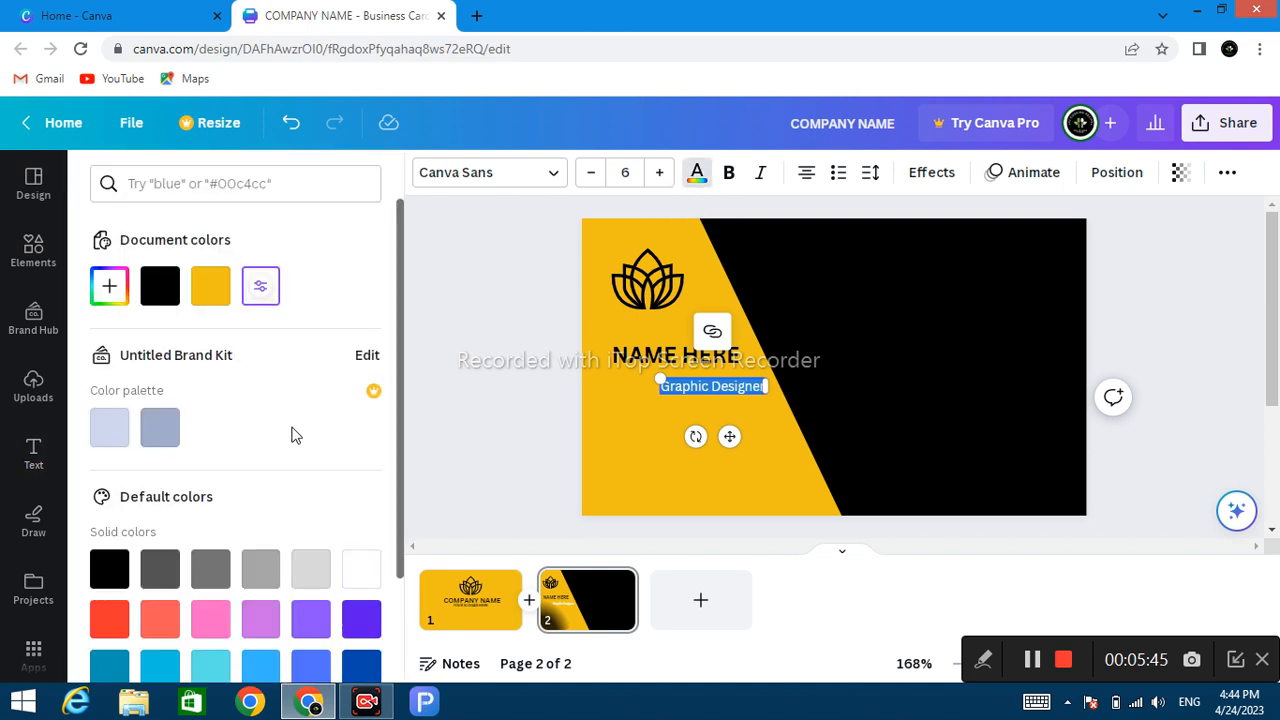
left_click(160, 287)
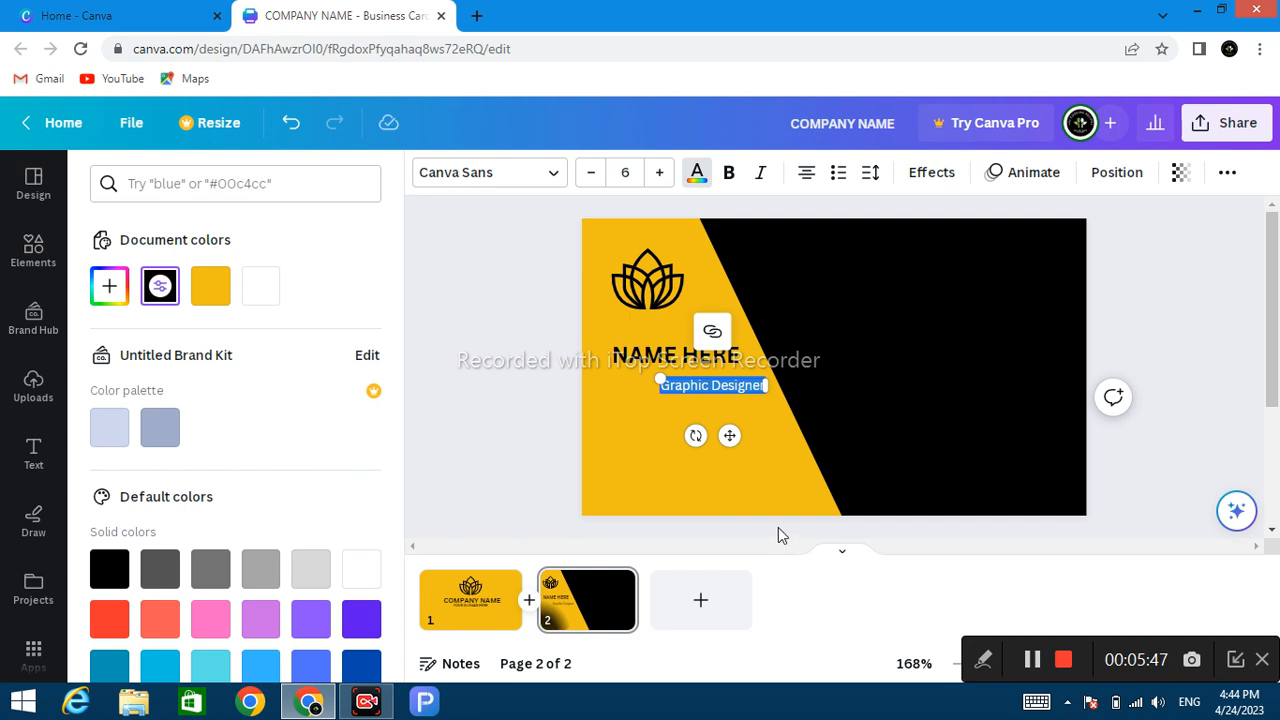
left_click(765, 486)
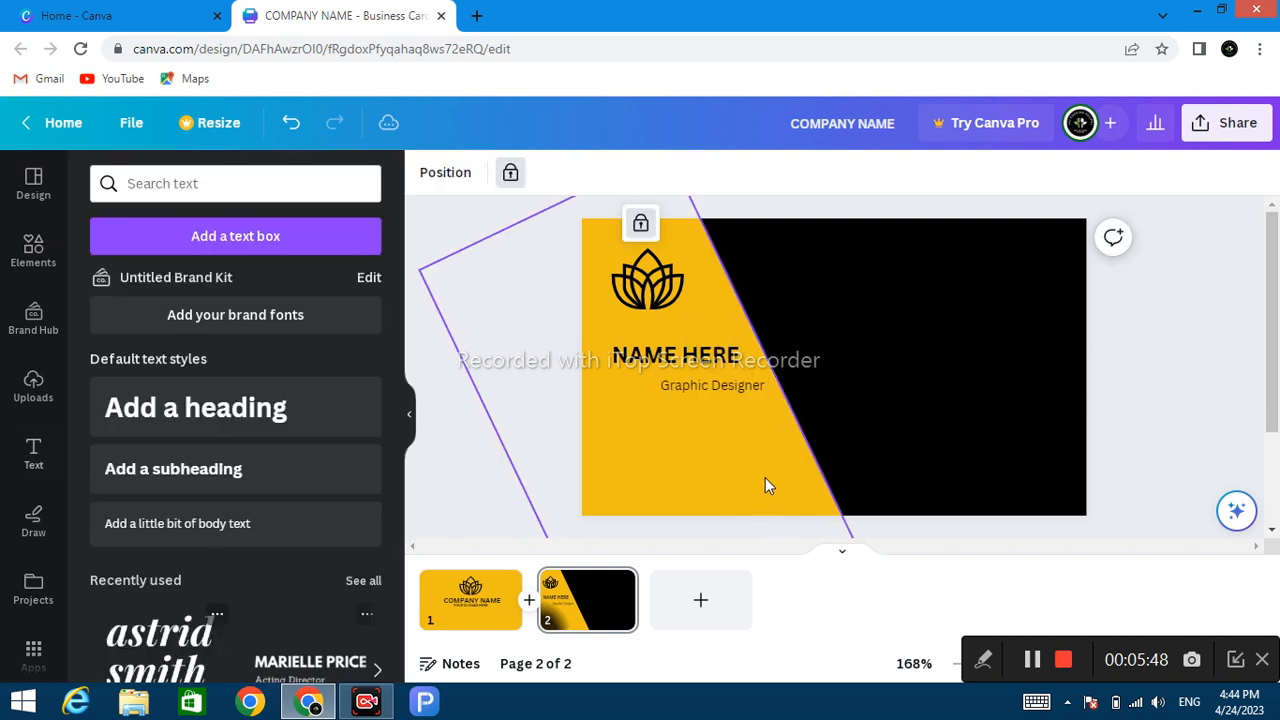
Make the "Graphic Designer" text bold and left-align it directly under the "NAME HERE" heading
left_click(733, 387)
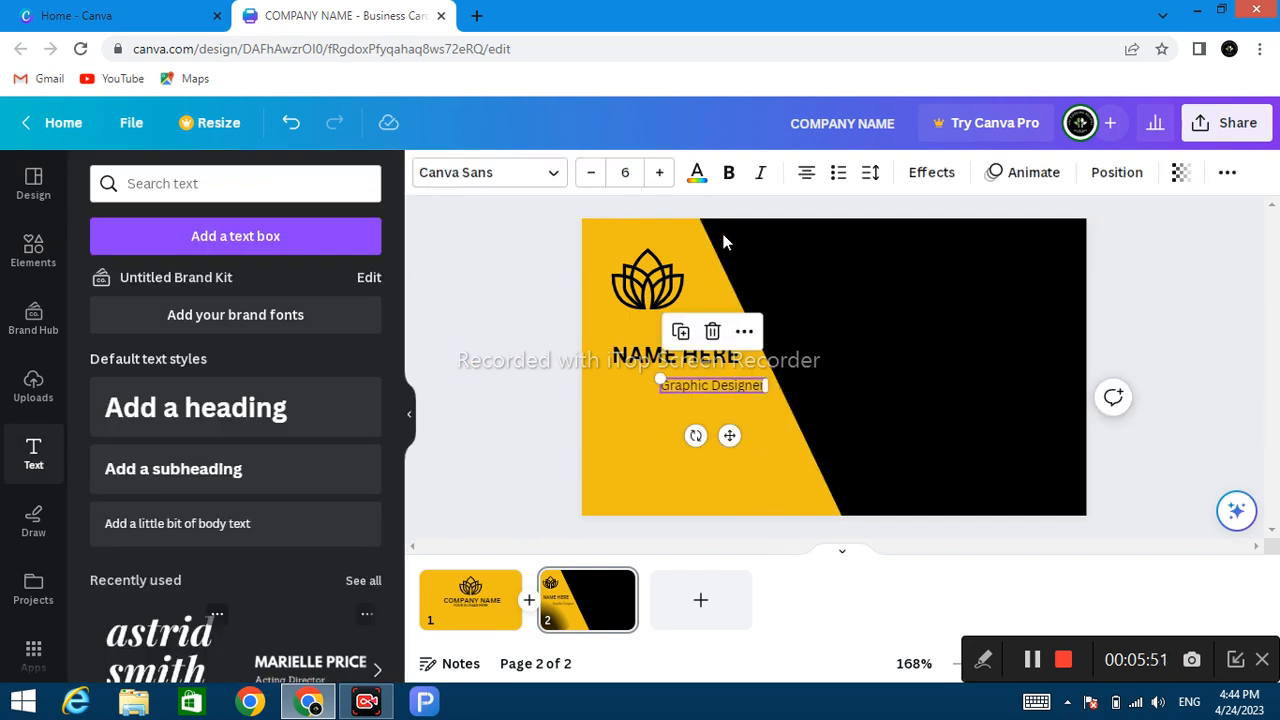
left_click(728, 174)
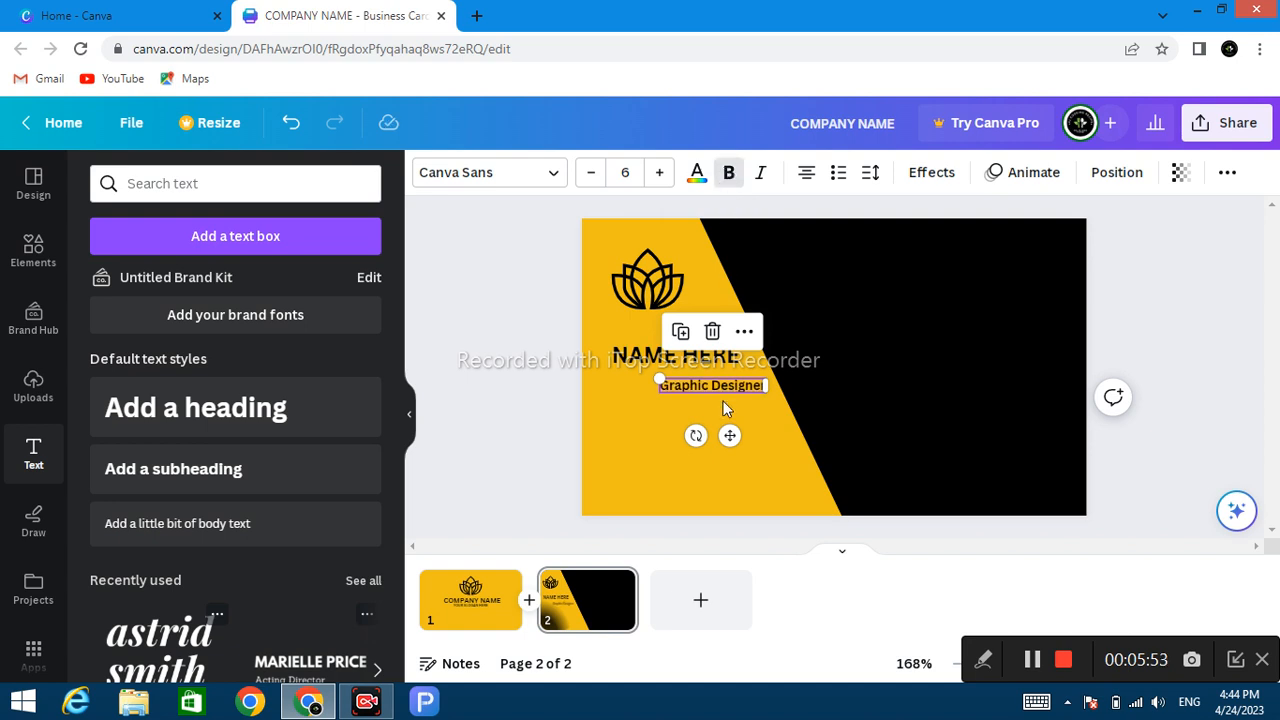
left_click_drag(729, 435, 687, 430)
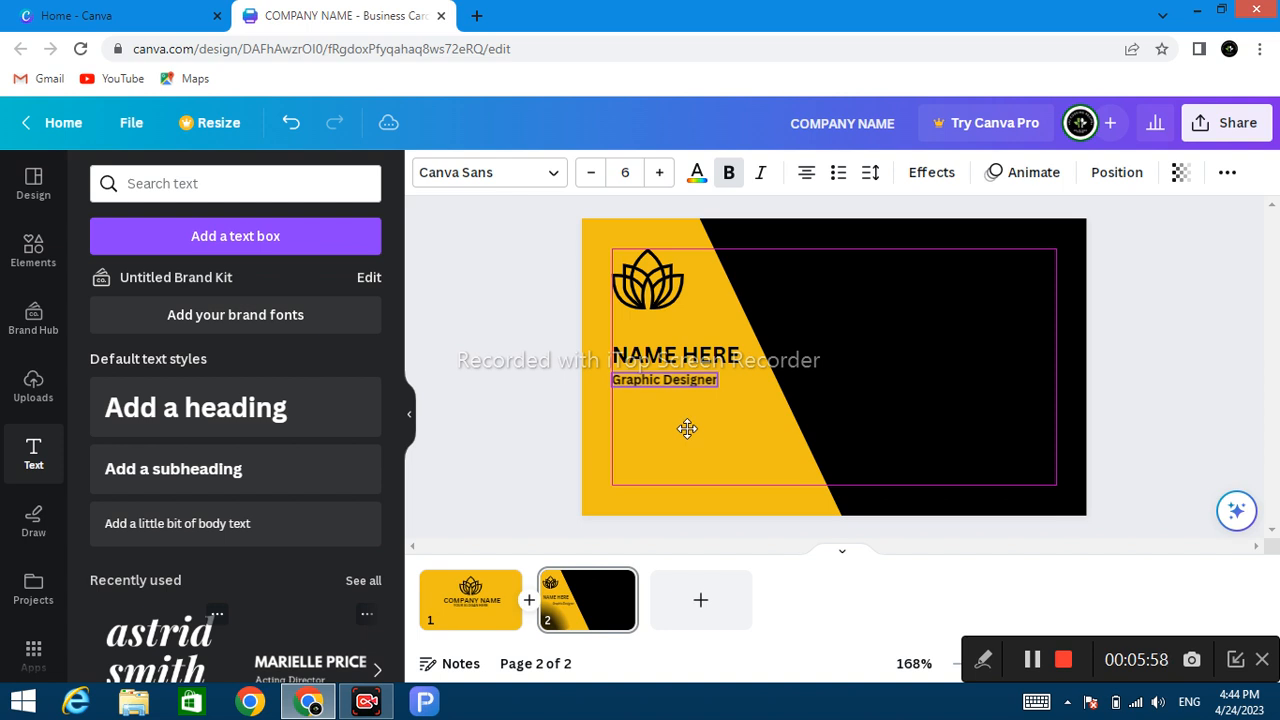
left_click(588, 411)
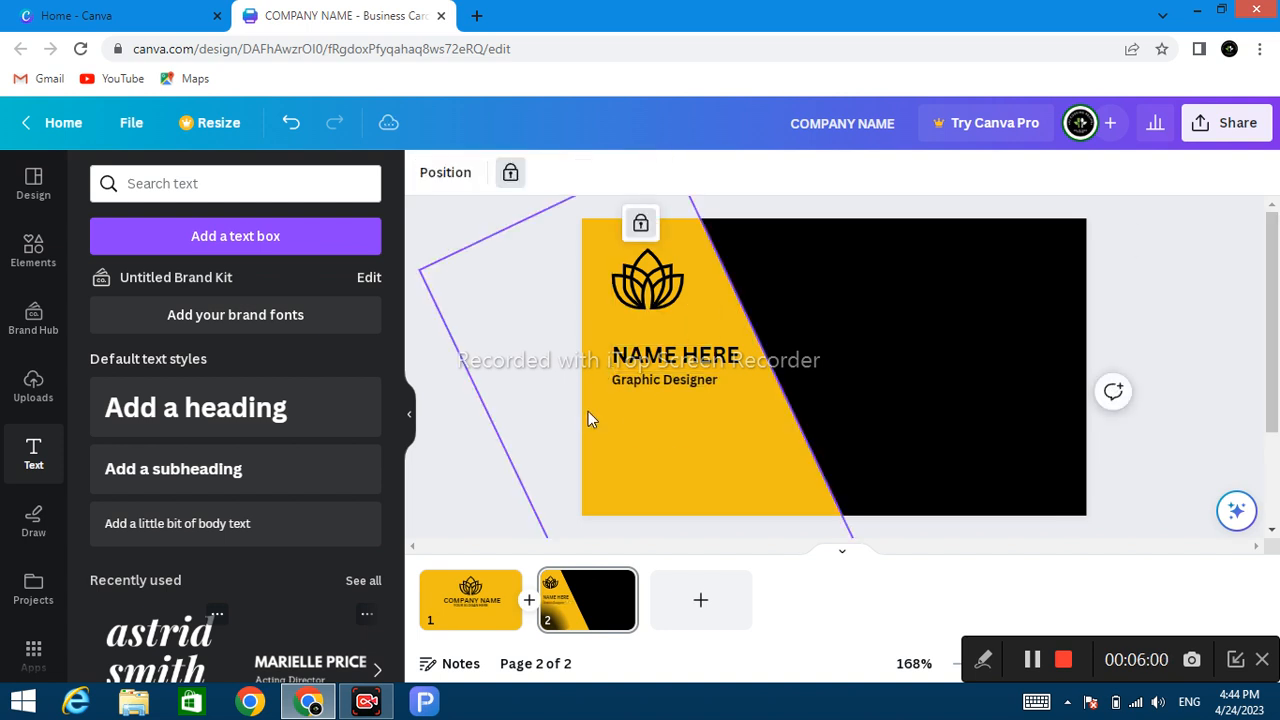
left_click(446, 482)
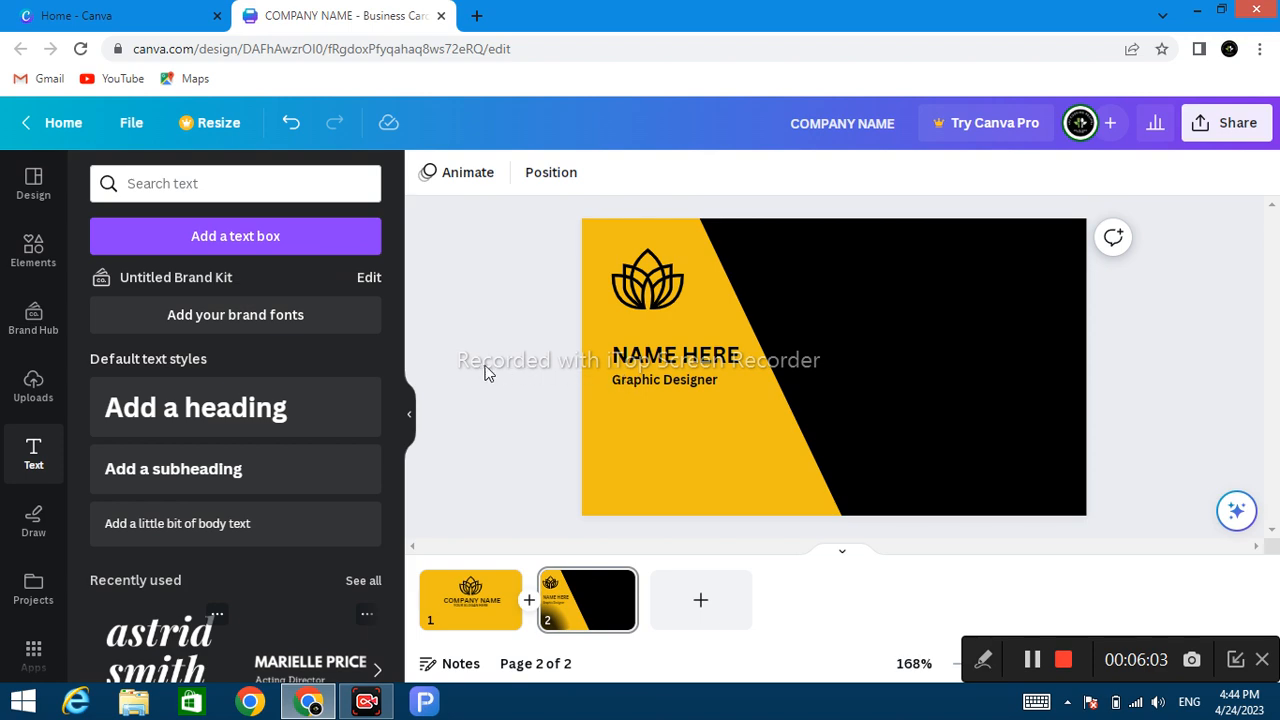
Replace the elements search with "line"
left_click(30, 256)
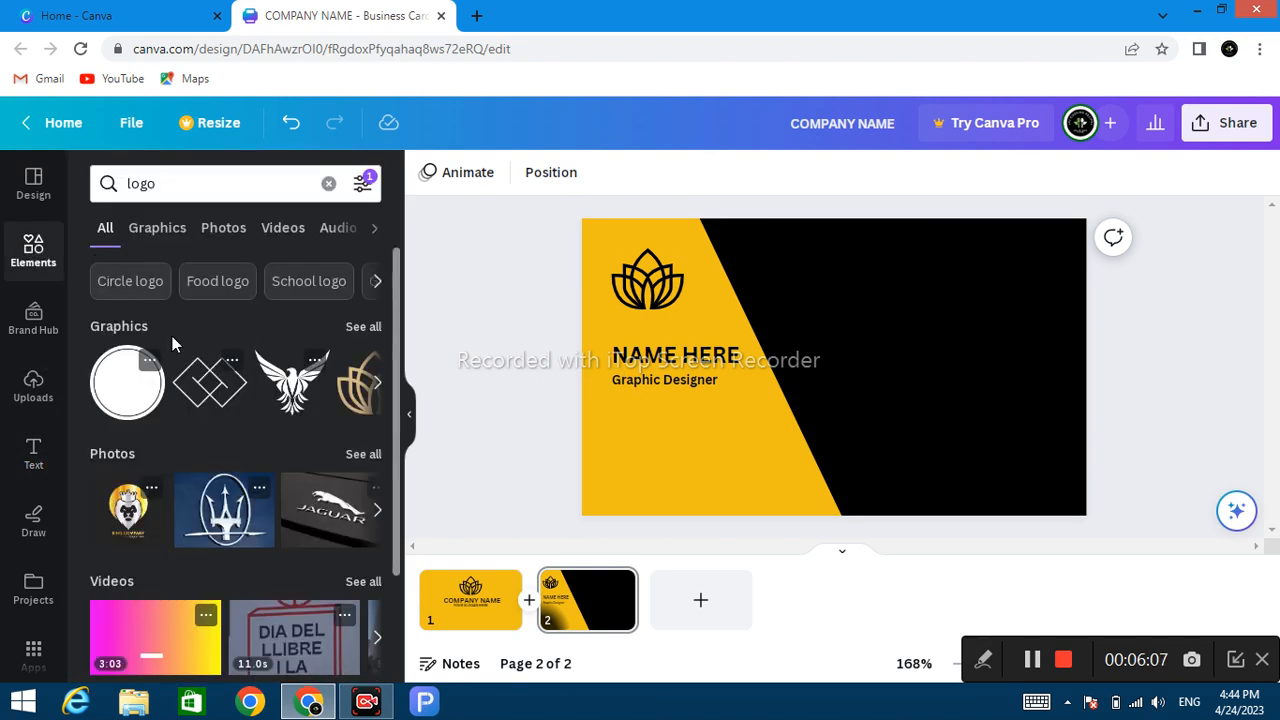
left_click(185, 193)
key("BackSpace")
key("BackSpace")
key("BackSpace")
key("BackSpace")
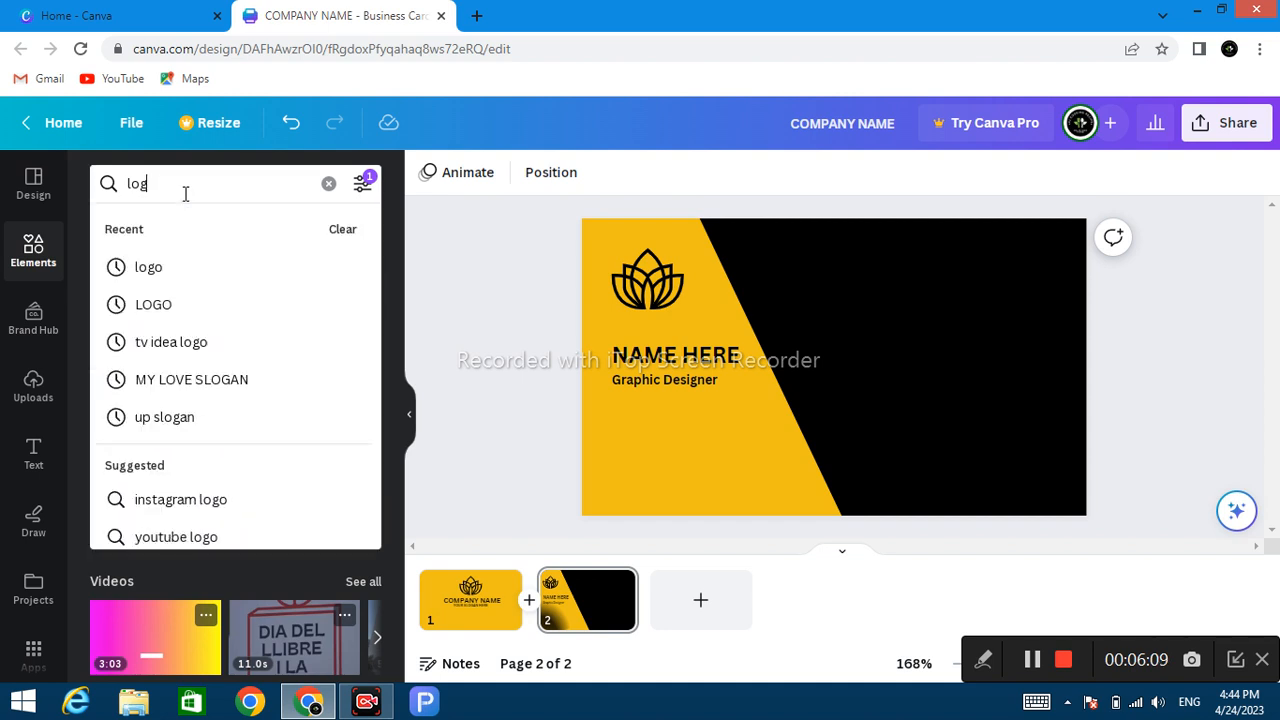
type("line")
key("Return")
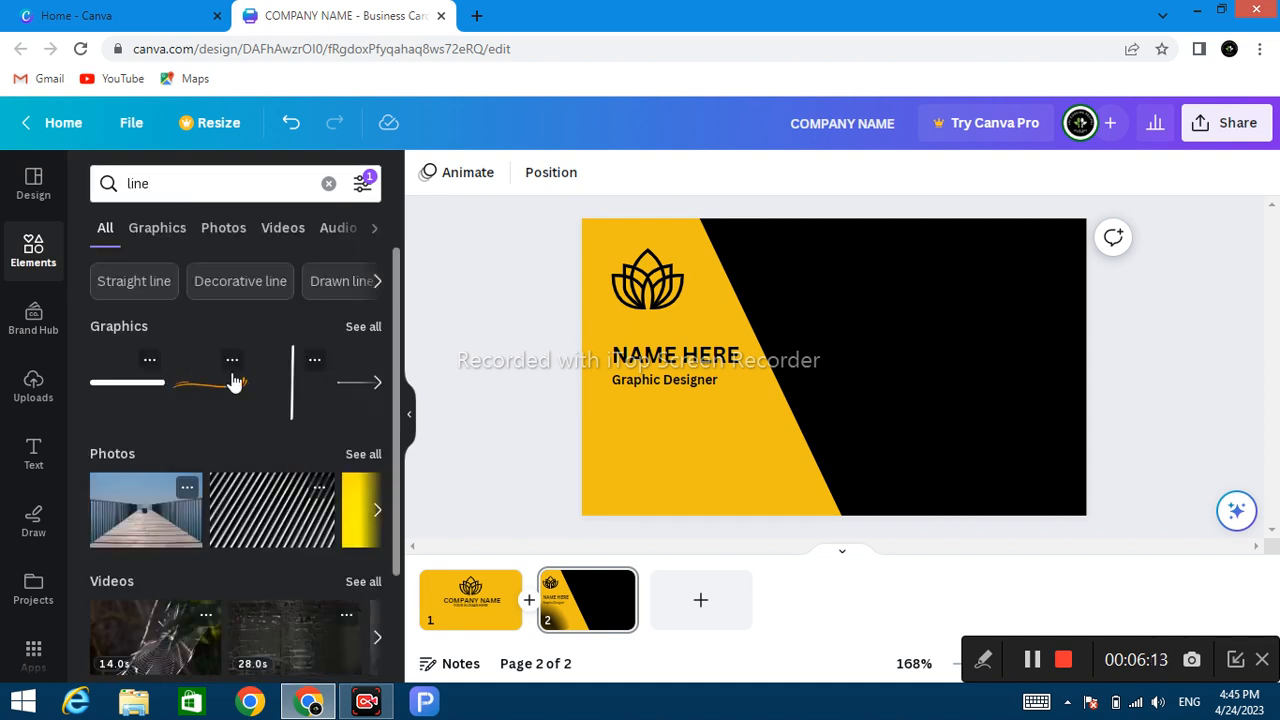
Insert the vertical line graphic, rotate it to horizontal and place it between "NAME HERE" and "Graphic Designer"
left_click(293, 403)
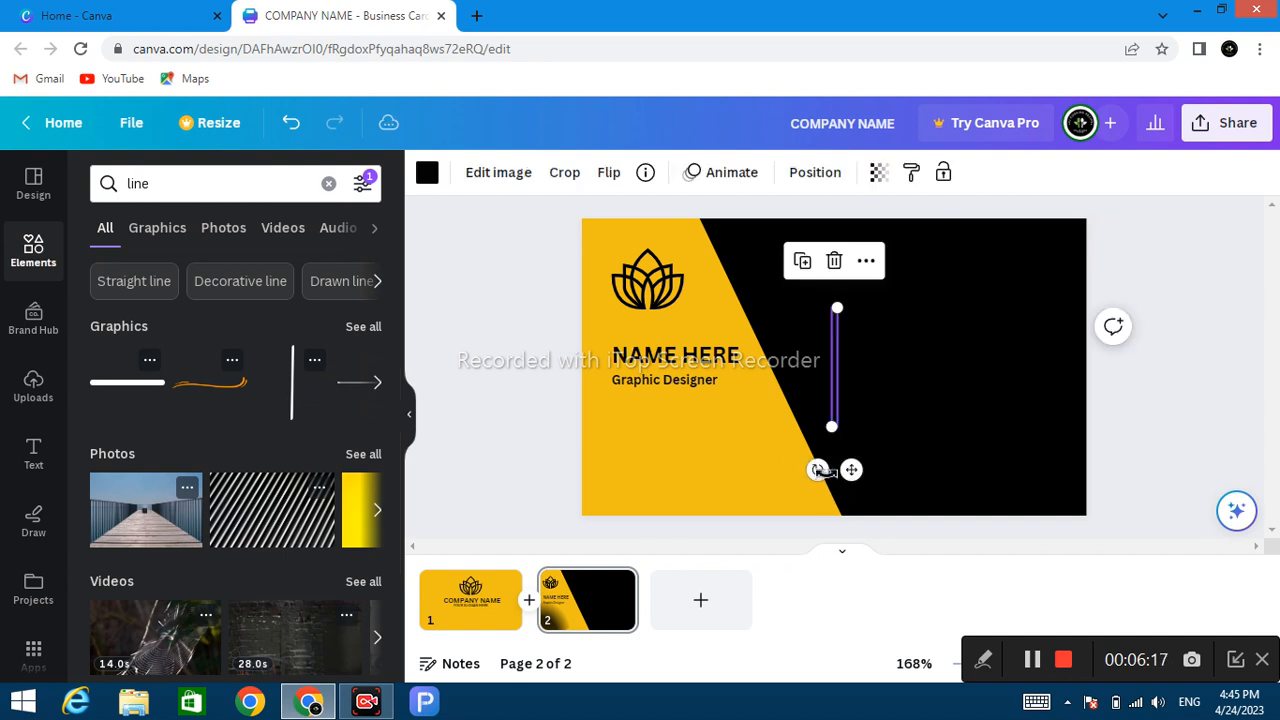
left_click_drag(818, 471, 745, 358)
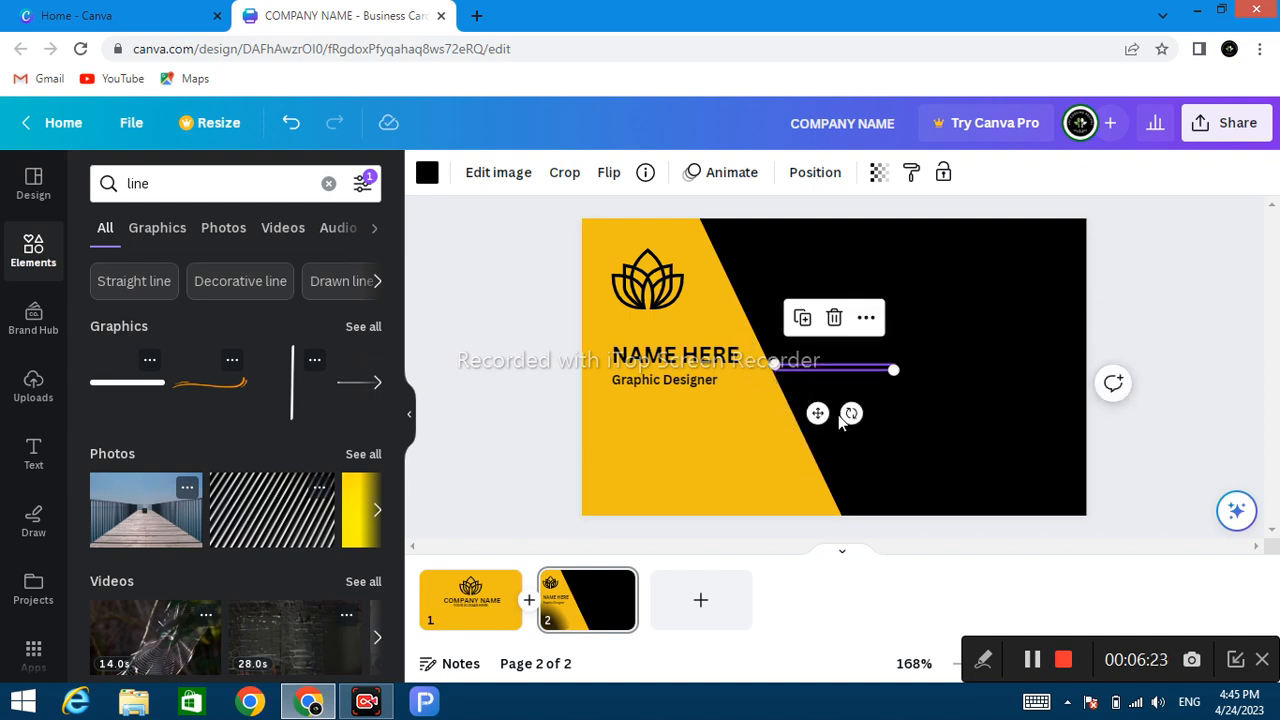
left_click_drag(814, 414, 658, 410)
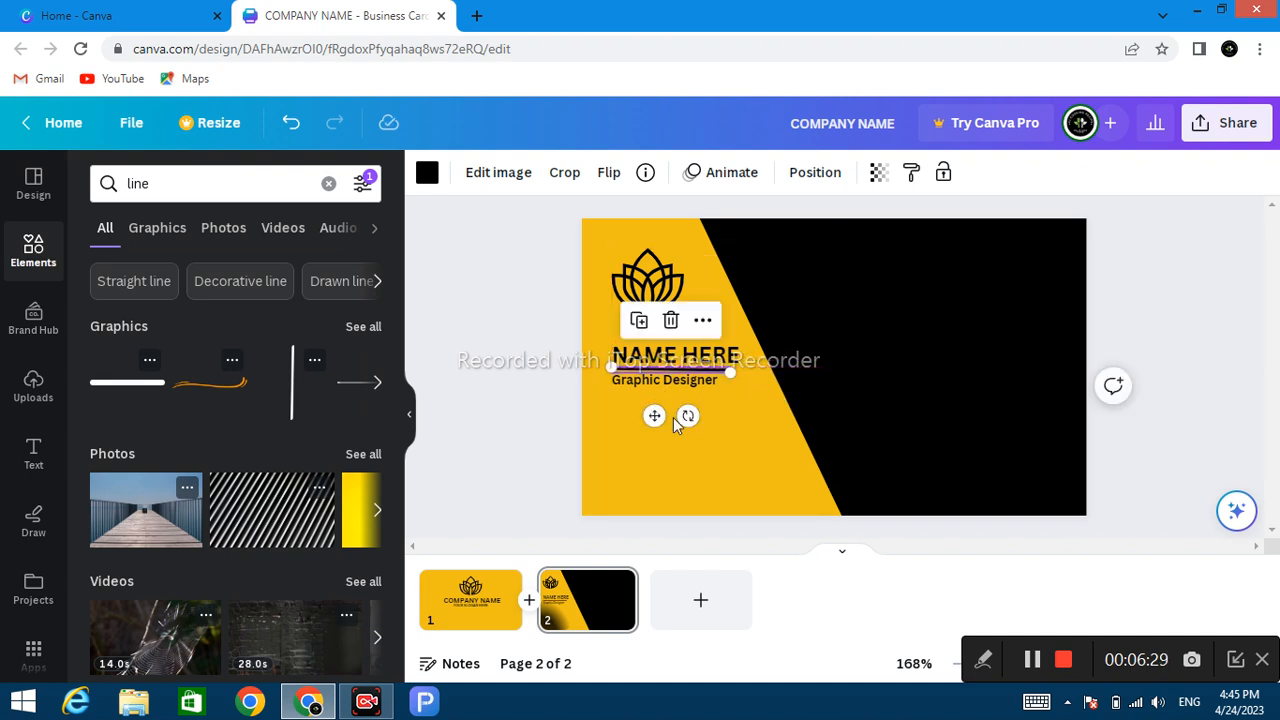
left_click(744, 443)
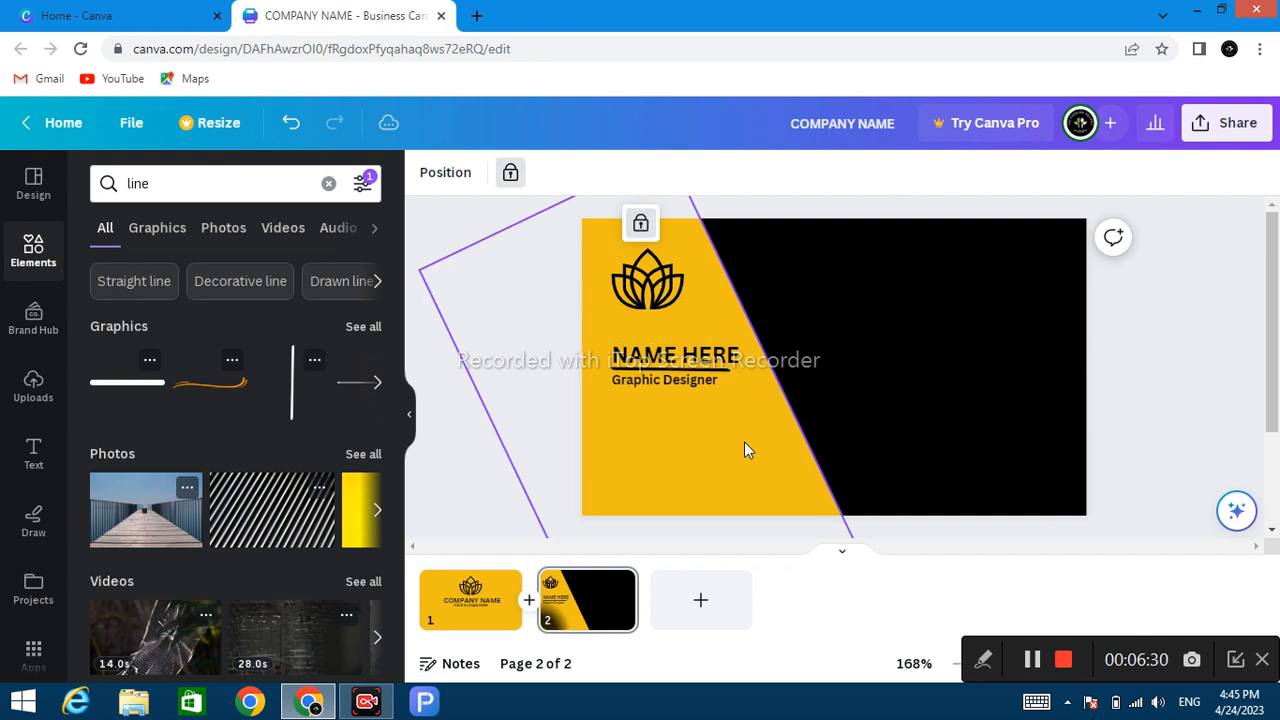
left_click(1018, 440)
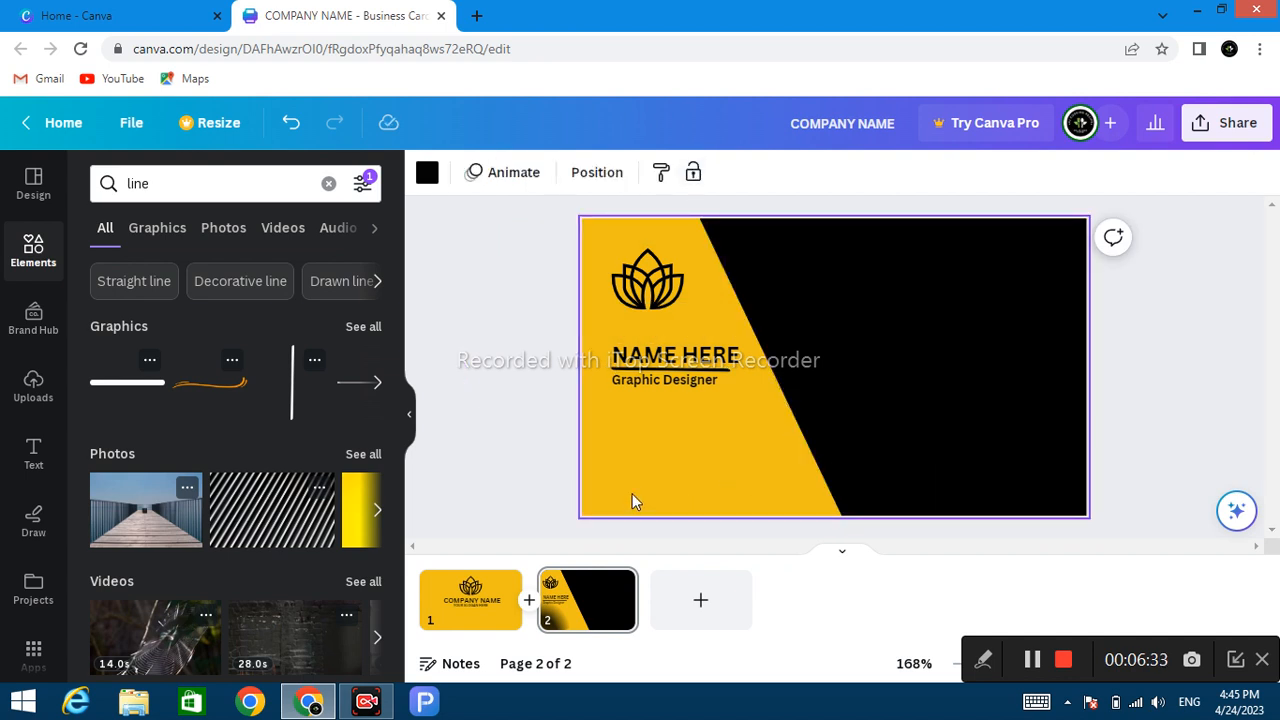
Replace the elements search with "phone icone"
left_click(241, 188)
key("BackSpace")
key("BackSpace")
key("BackSpace")
key("BackSpace")
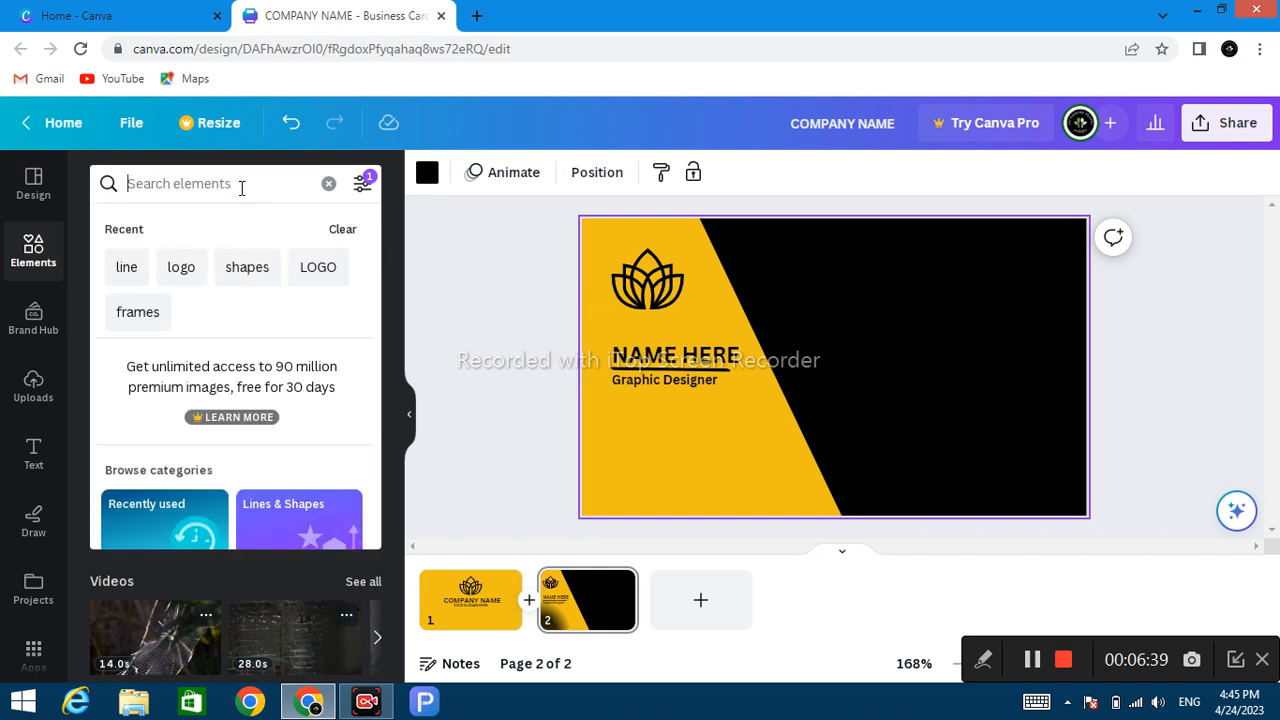
type("phon")
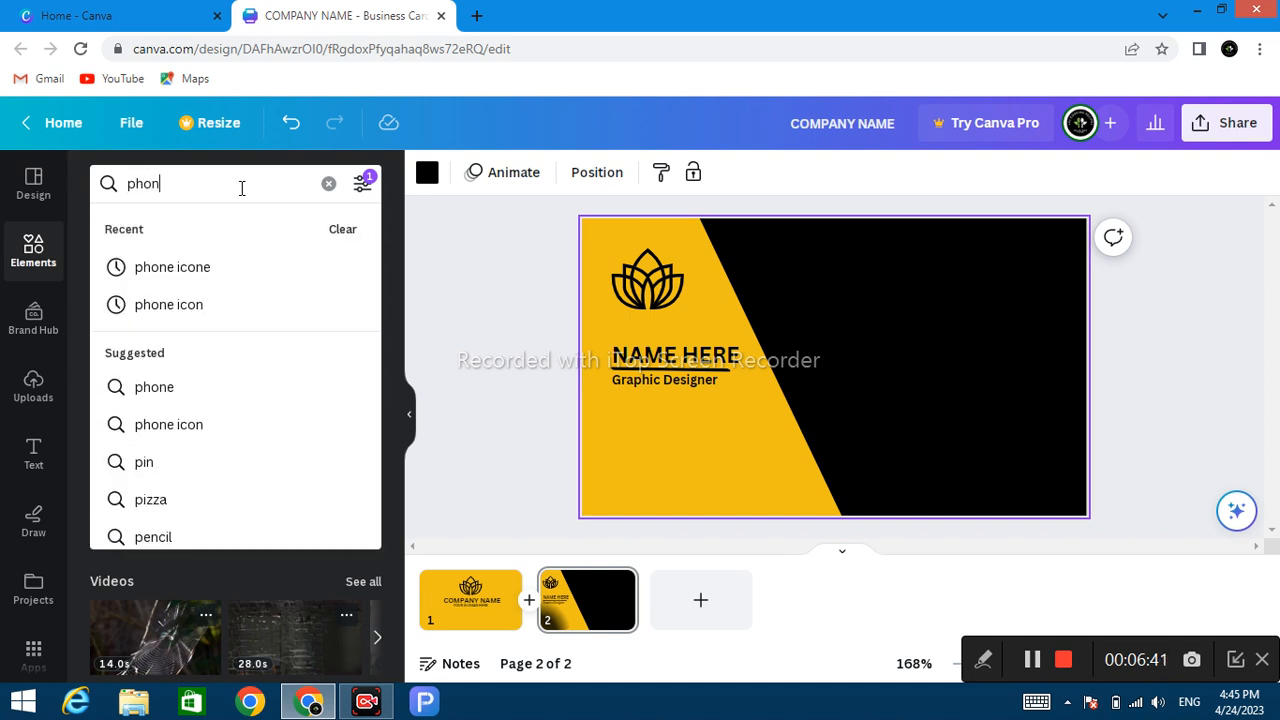
type("e icone")
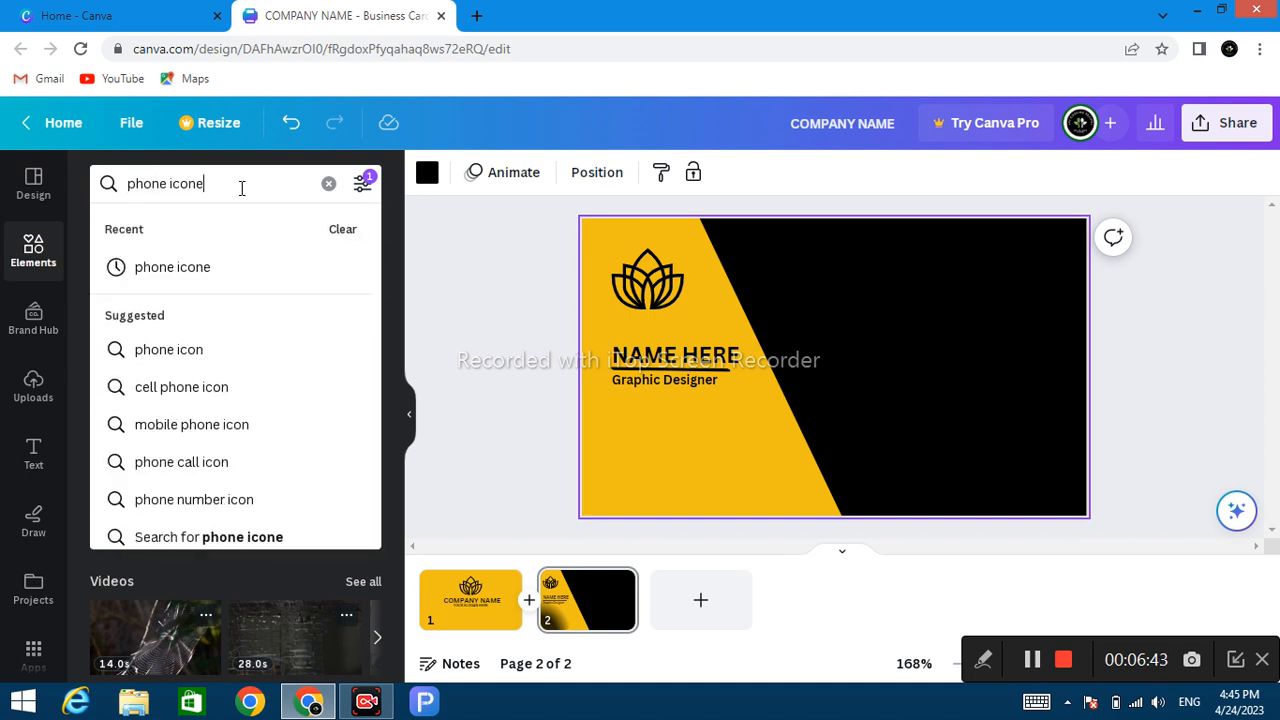
key("Return")
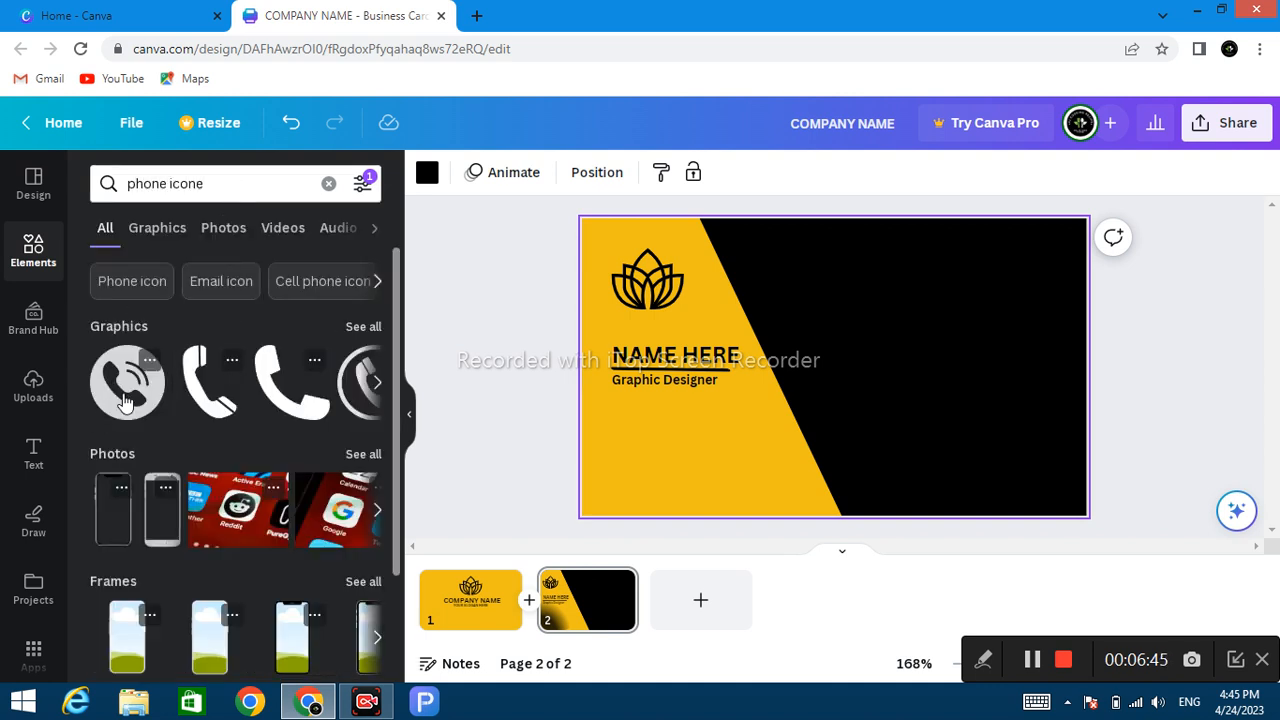
Insert the round phone graphic with signal waves under "Graphic Designer" on the yellow area and recolour it black
left_click(125, 400)
left_click_drag(842, 392, 655, 477)
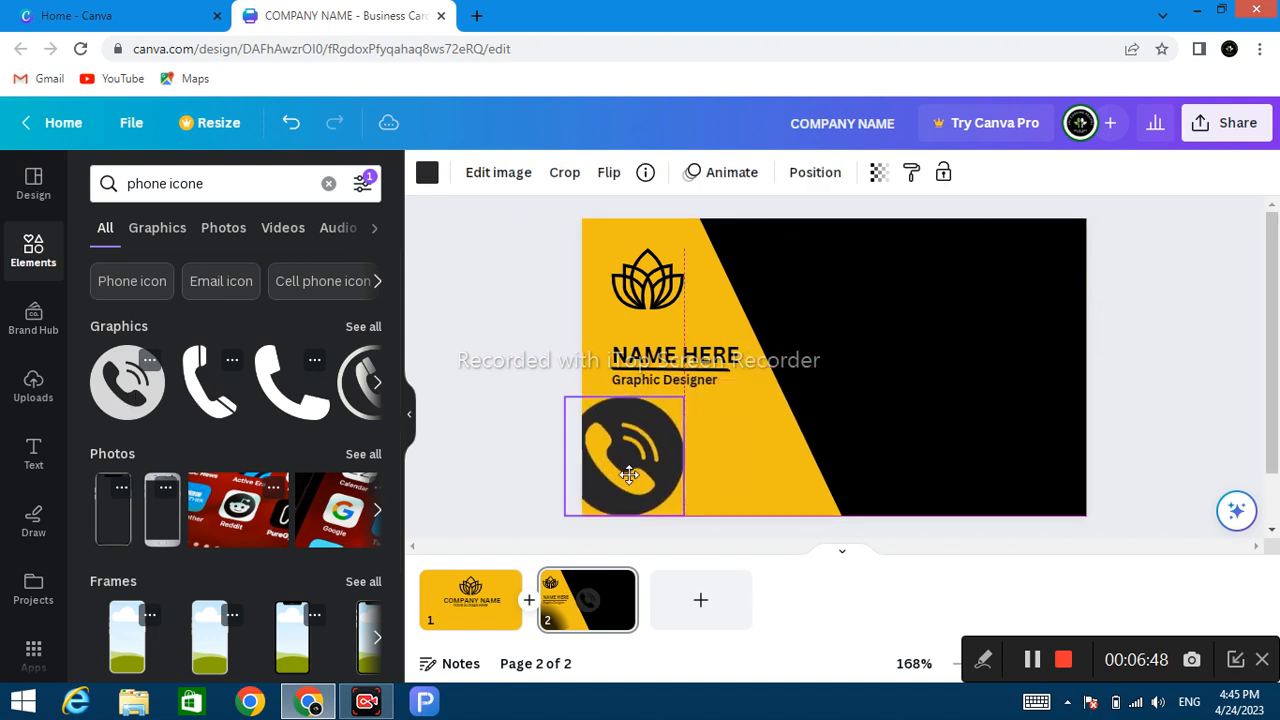
left_click(427, 172)
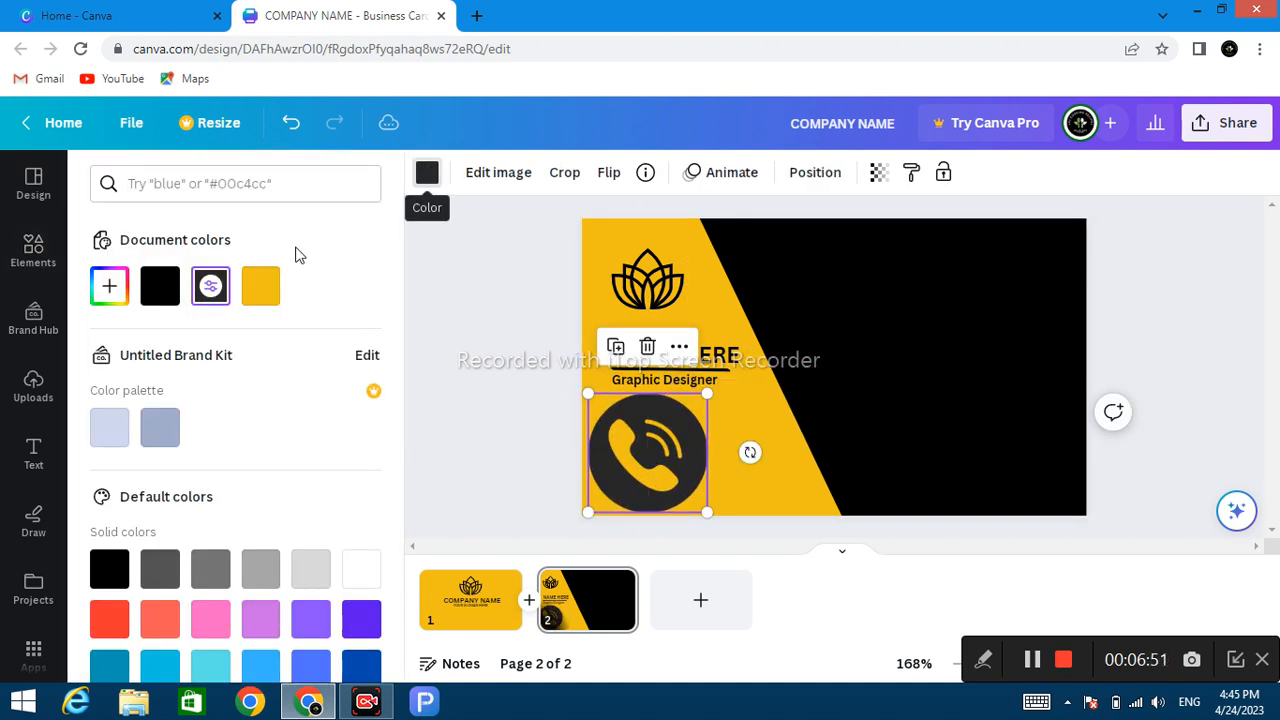
left_click(264, 289)
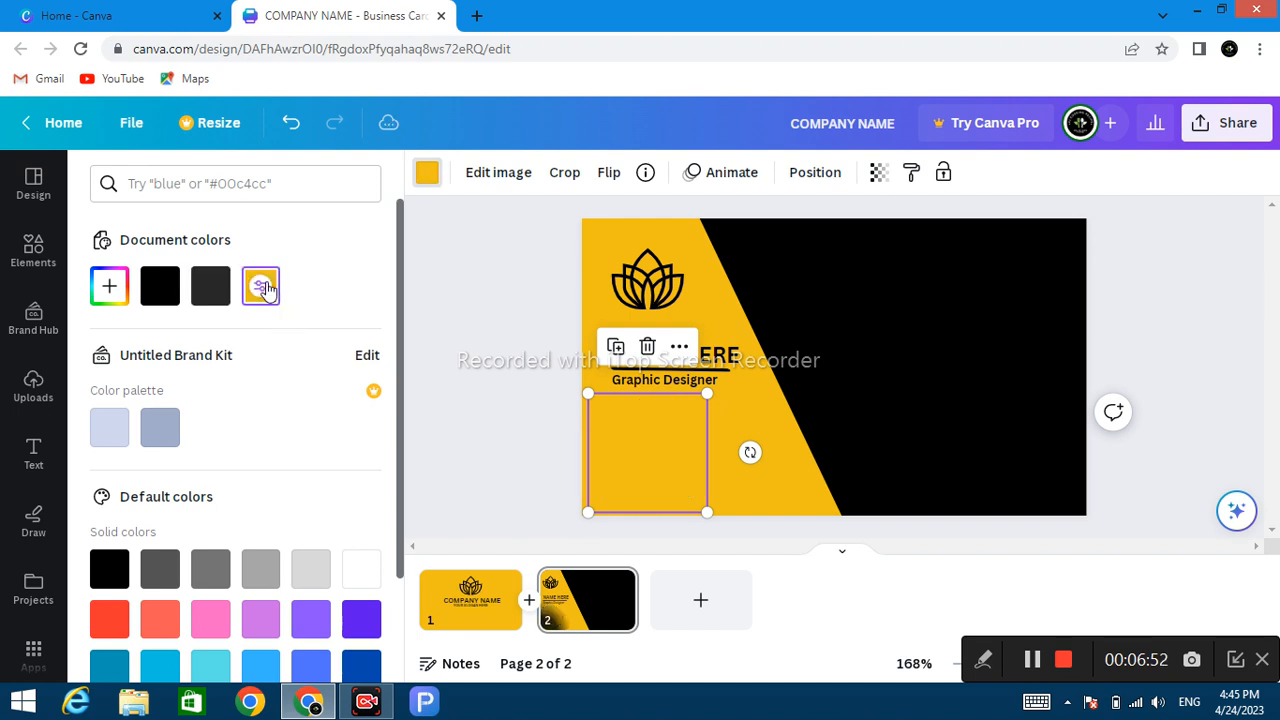
left_click(161, 290)
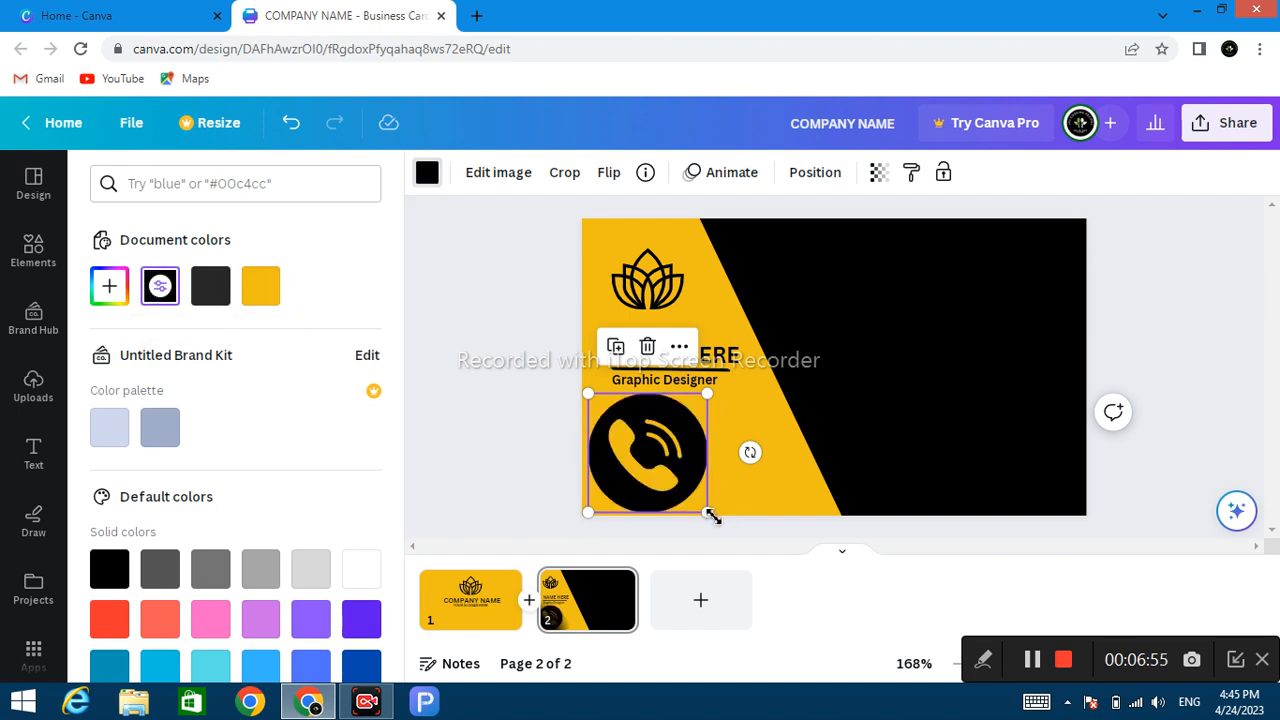
Shrink the phone graphic to a small icon and place it below "Graphic Designer", in line with the text's left edge
left_click_drag(707, 514, 640, 502)
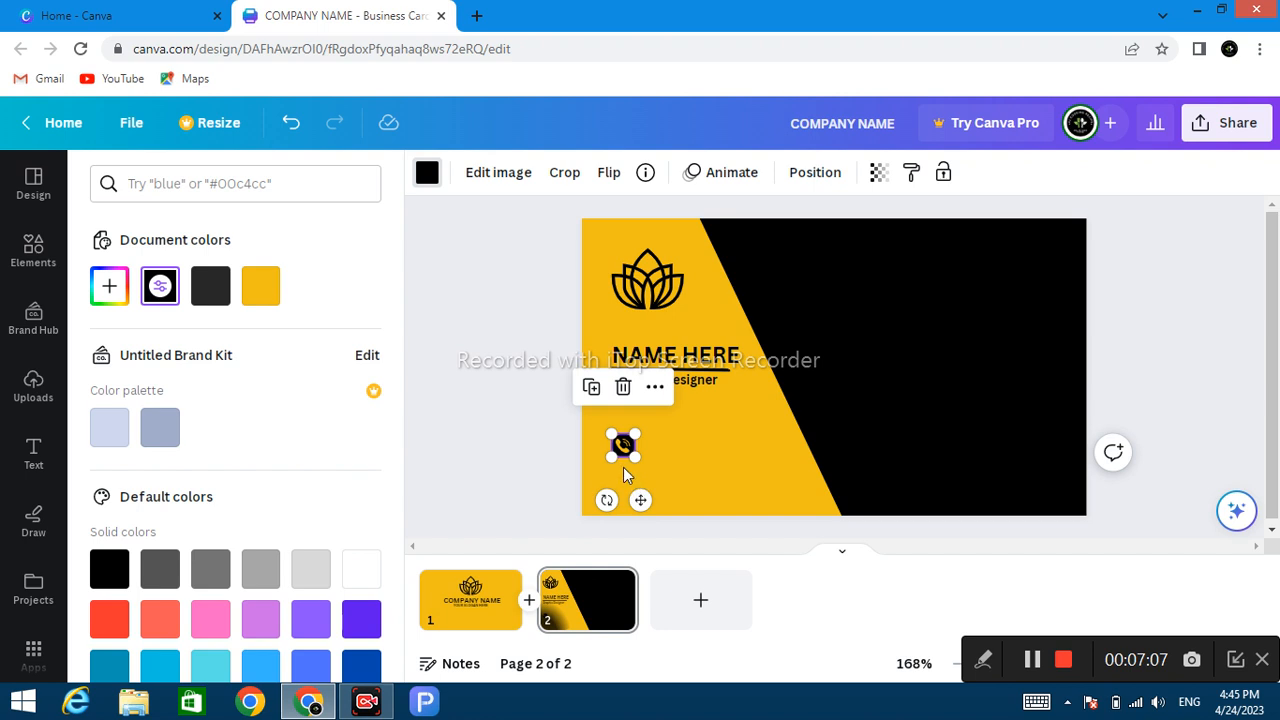
key("Escape")
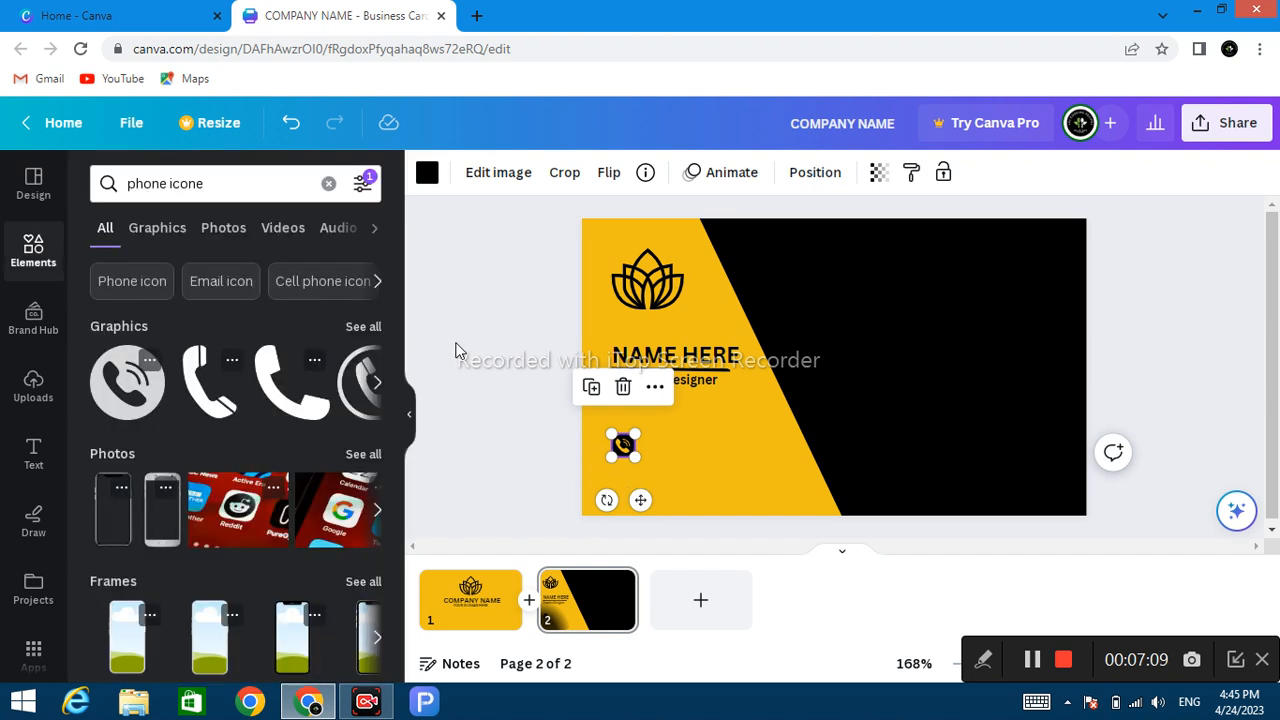
left_click_drag(455, 345, 95, 145)
Change the elements search to "website icone"
left_click_drag(197, 201, 168, 183)
left_click(168, 183)
key("BackSpace")
key("BackSpace")
key("BackSpace")
key("BackSpace")
key("BackSpace")
type("website")
key("Return")
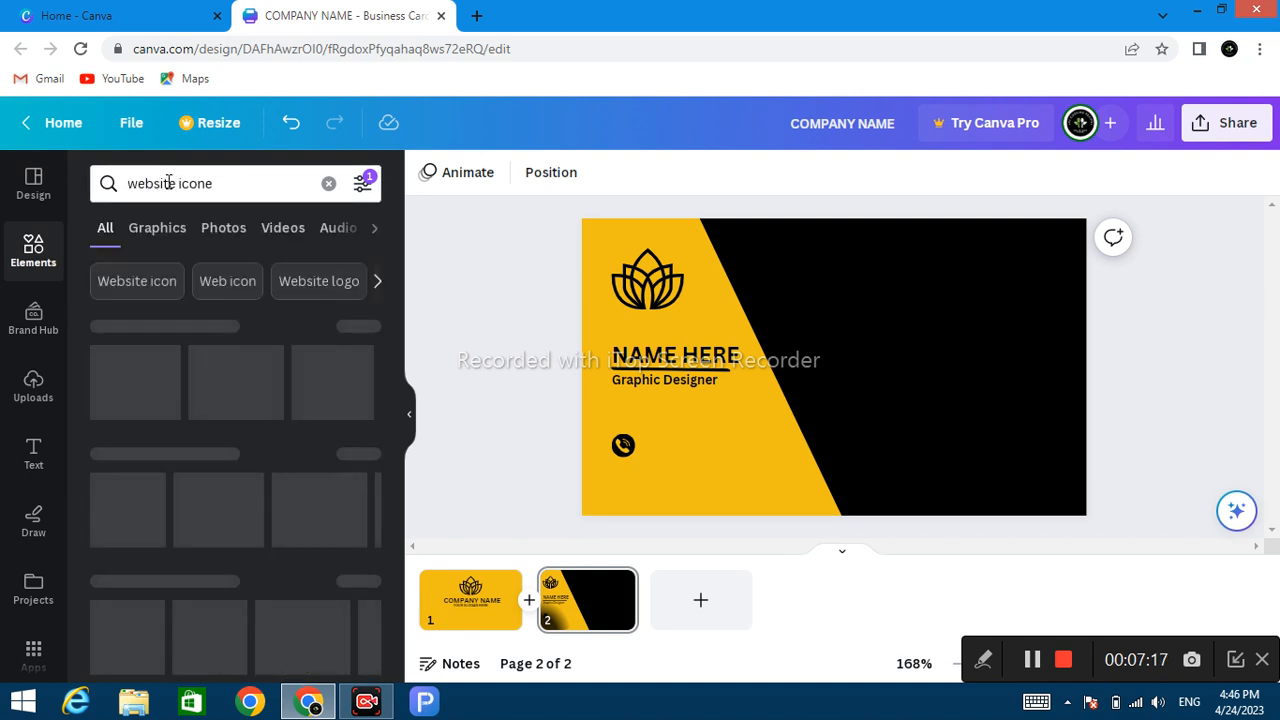
Insert the round dark globe graphic, shrink it to the phone icon's size and place it directly below that icon
left_click(138, 488)
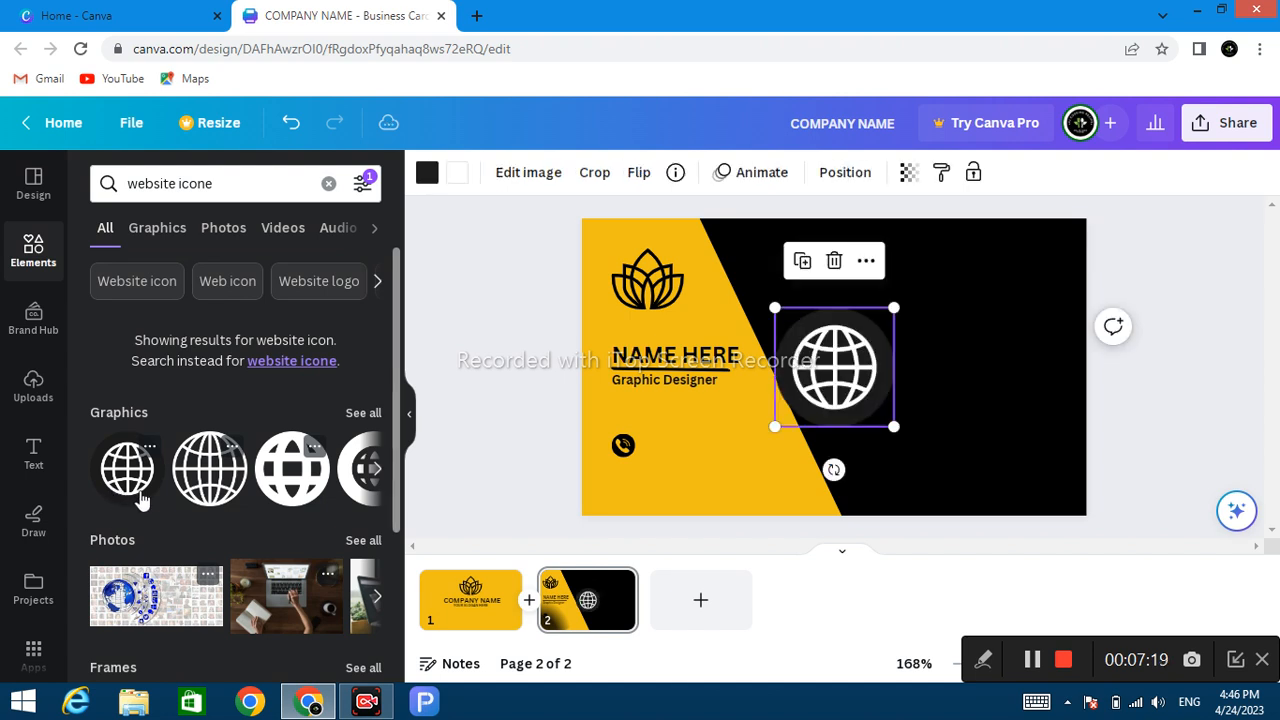
left_click_drag(771, 413, 691, 493)
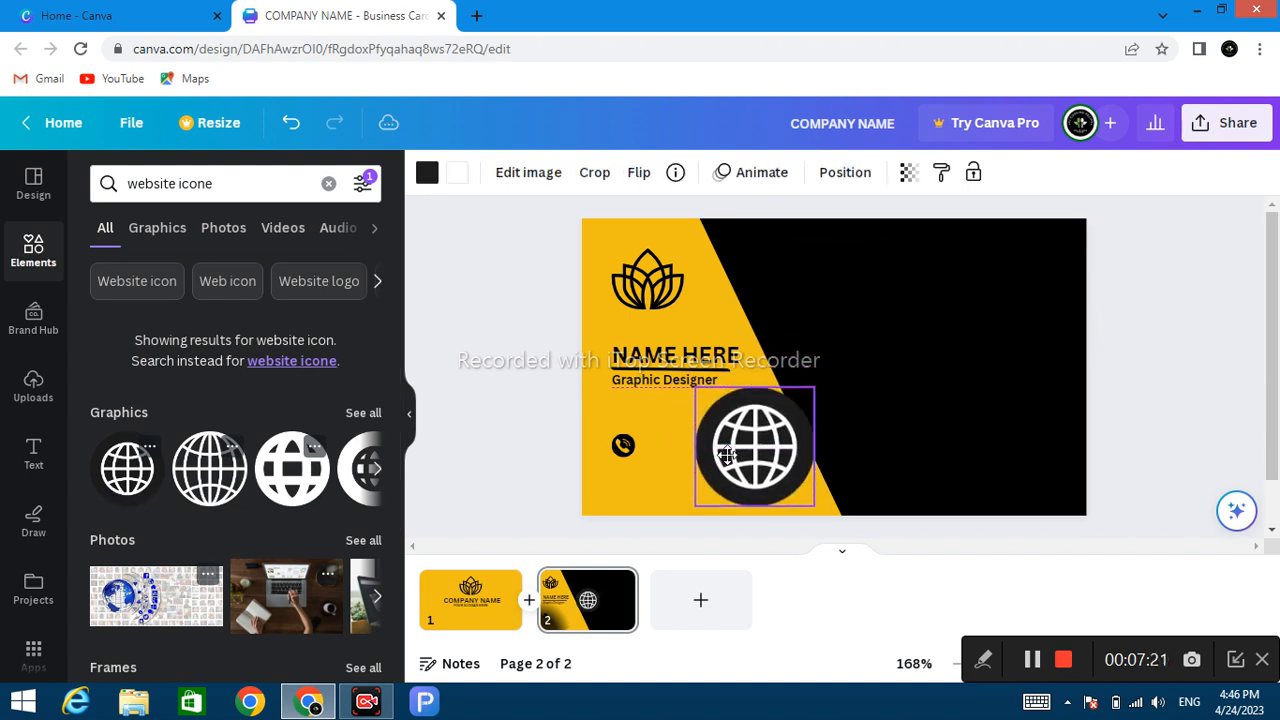
left_click_drag(815, 507, 728, 470)
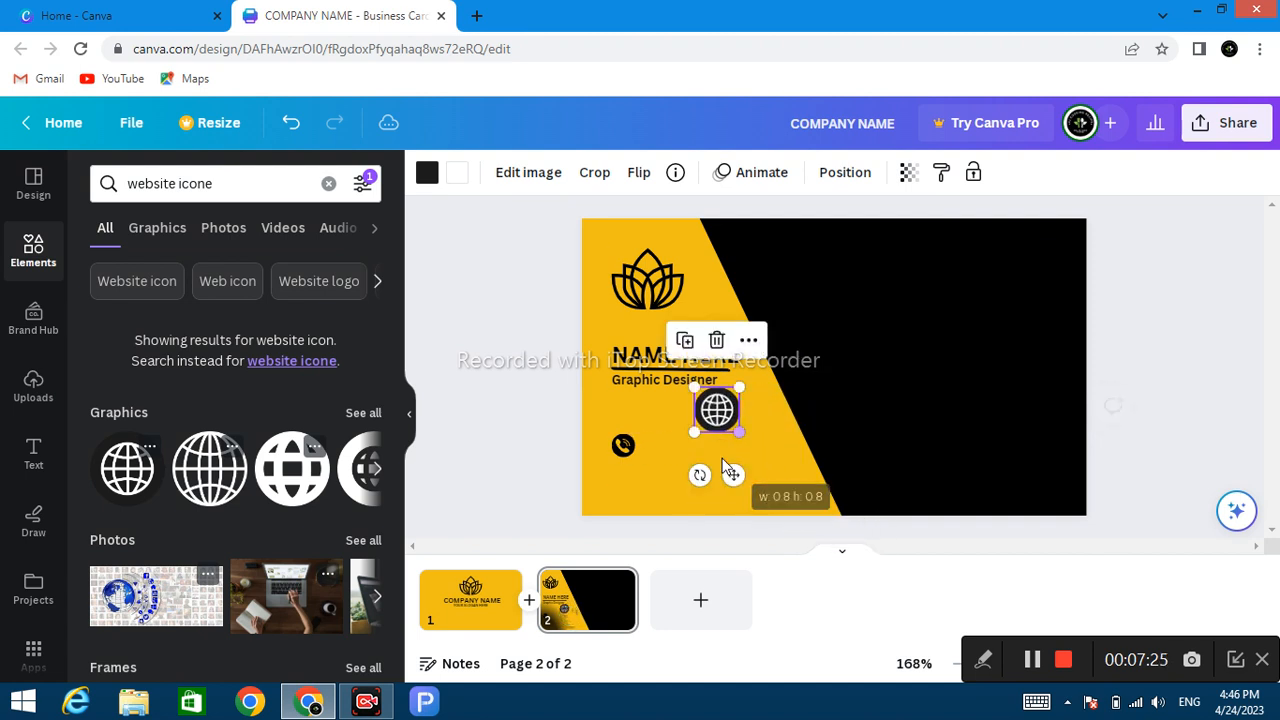
left_click_drag(717, 393, 695, 441)
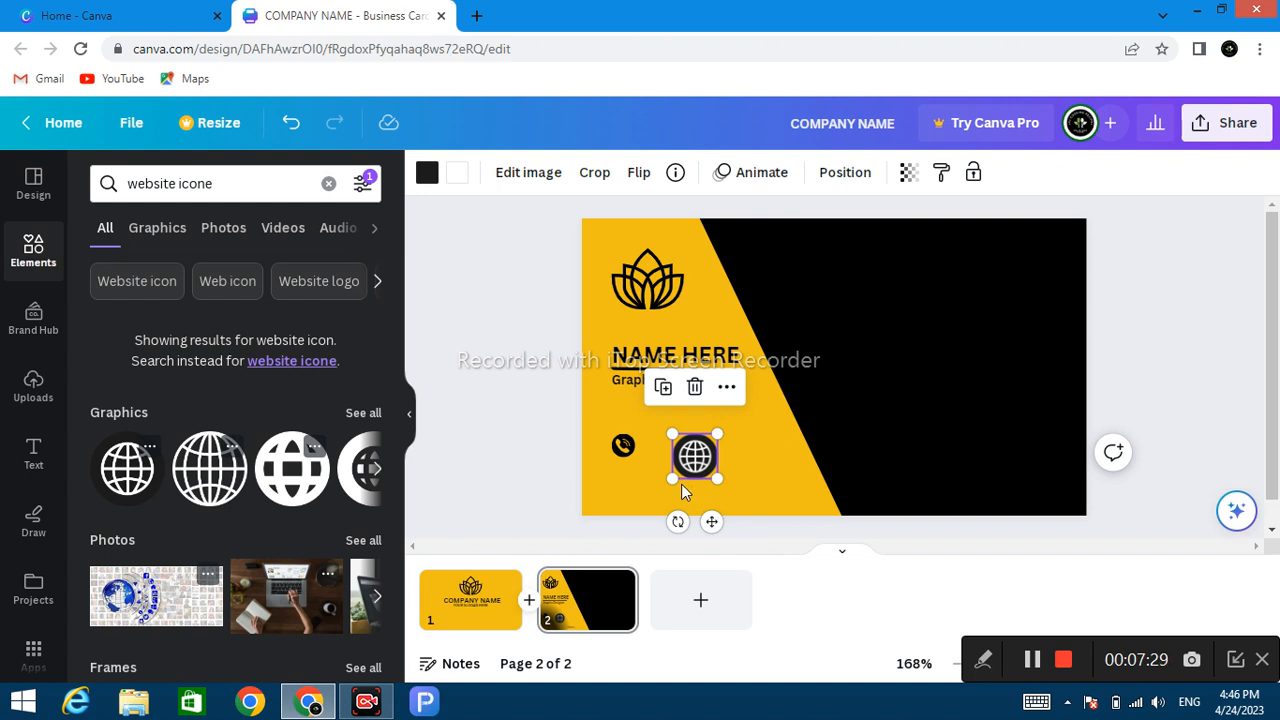
left_click_drag(676, 485, 630, 488)
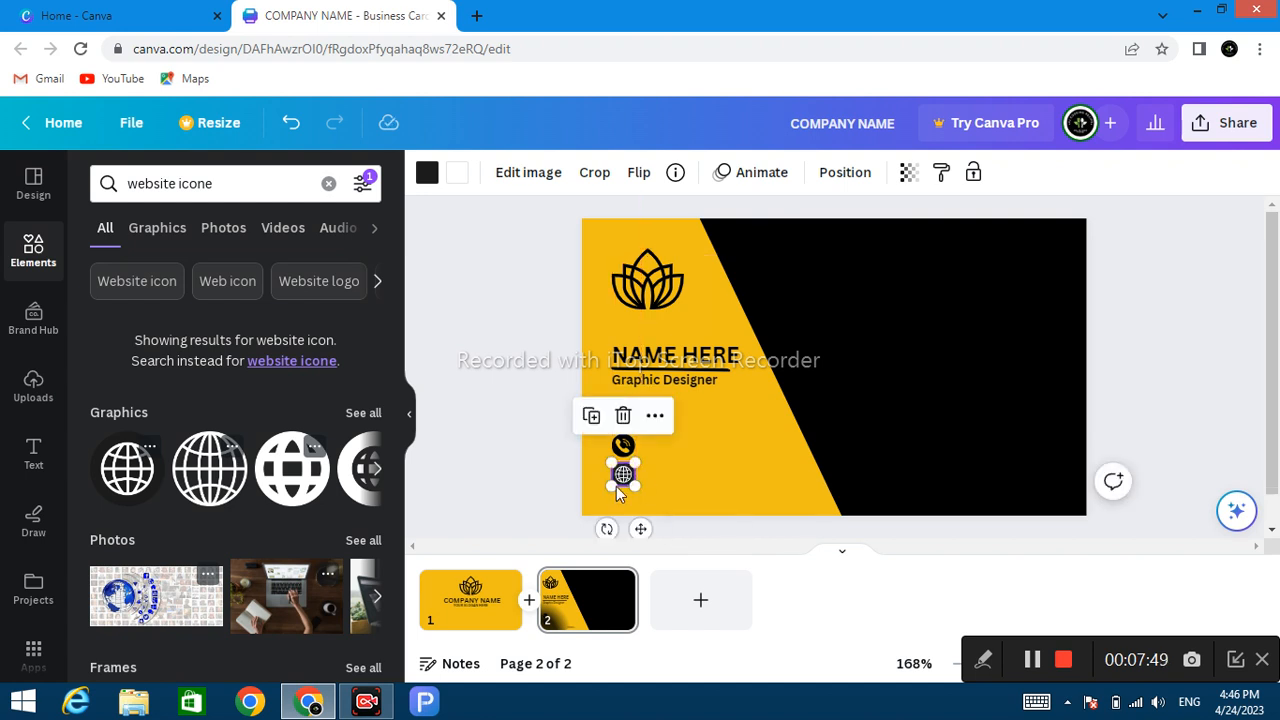
Recolour the globe icon with a black background and yellow (#efbf16) globe lines
left_click(426, 173)
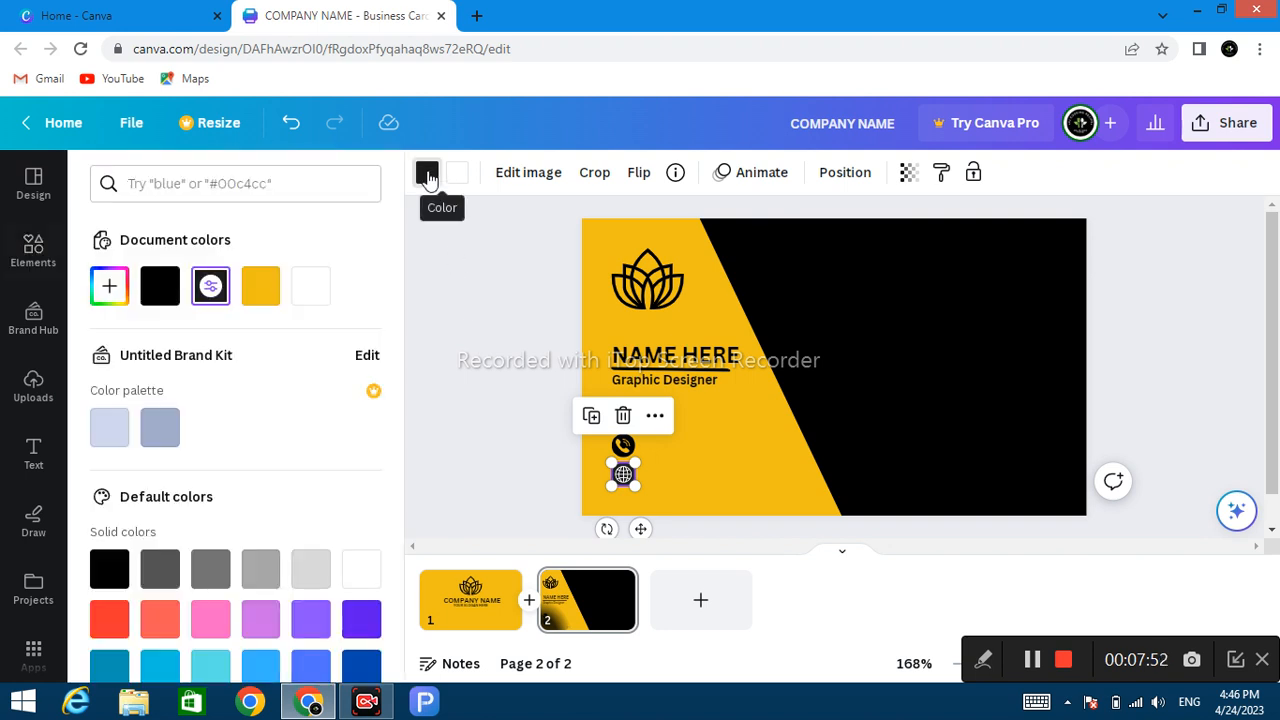
left_click(160, 287)
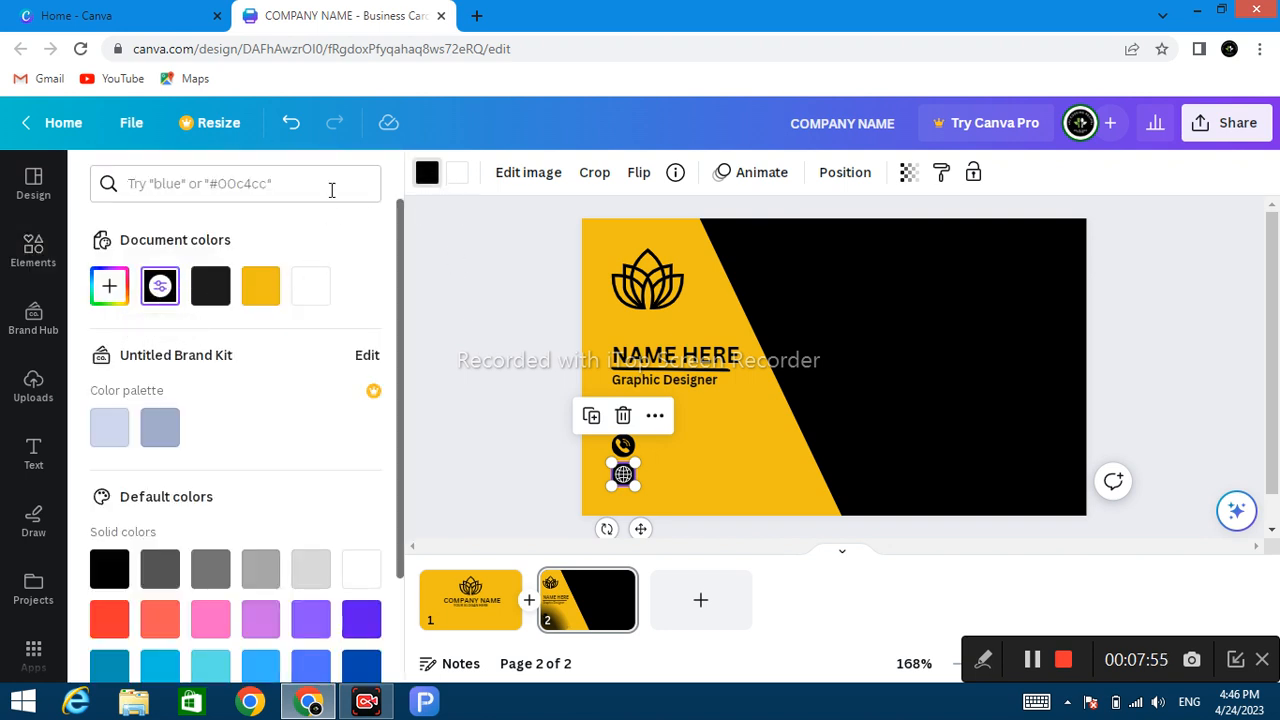
left_click(457, 174)
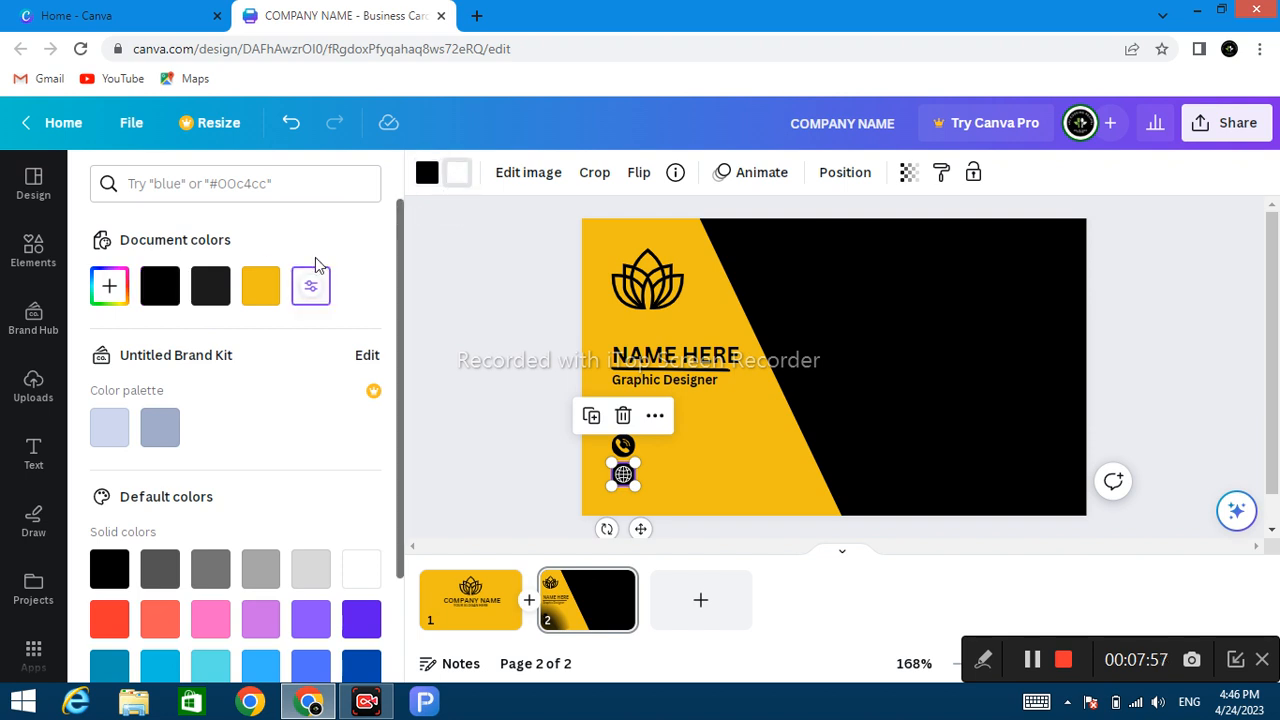
left_click(260, 285)
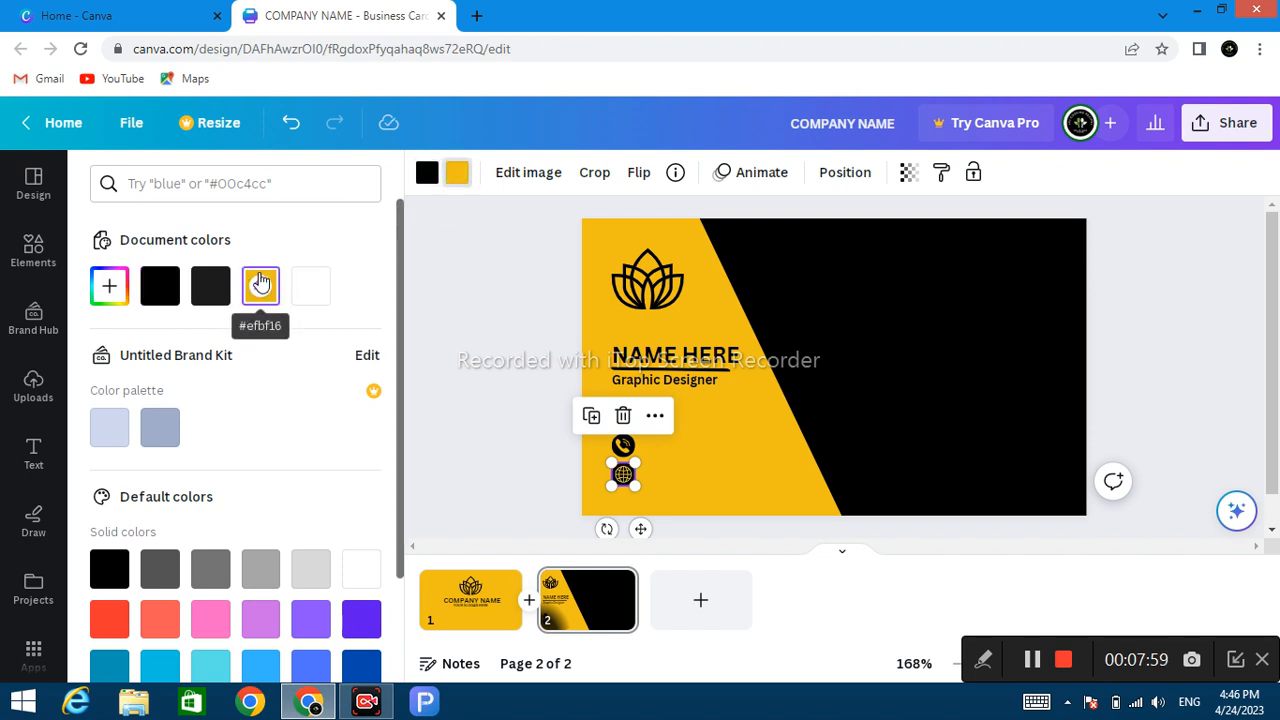
left_click(455, 377)
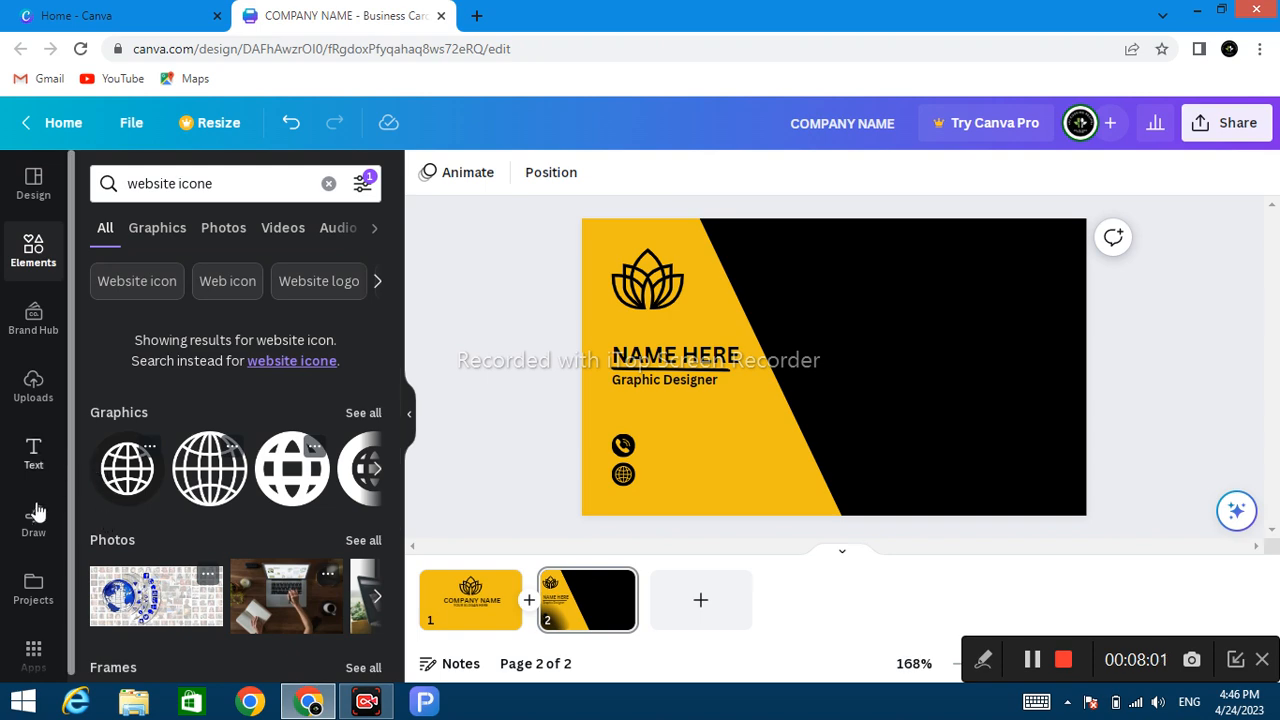
Add a body text box beside the phone icon and replace its placeholder text with the contact's phone number
left_click(33, 452)
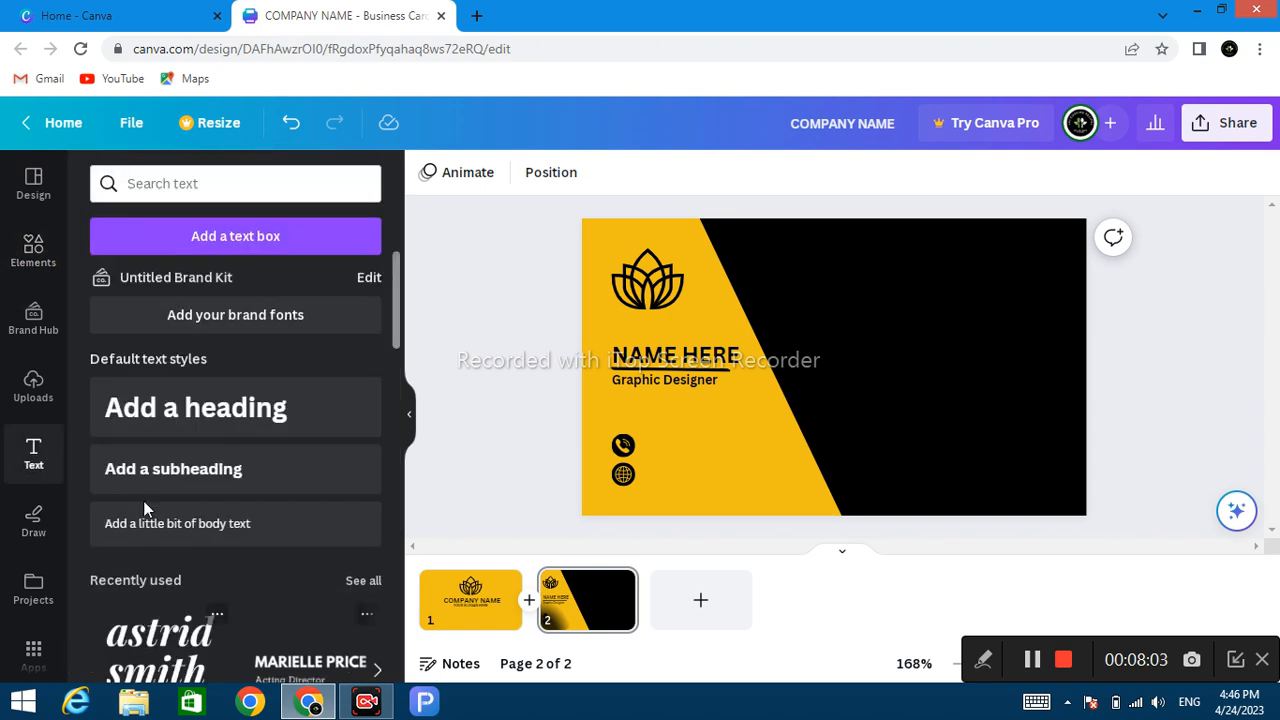
left_click(233, 528)
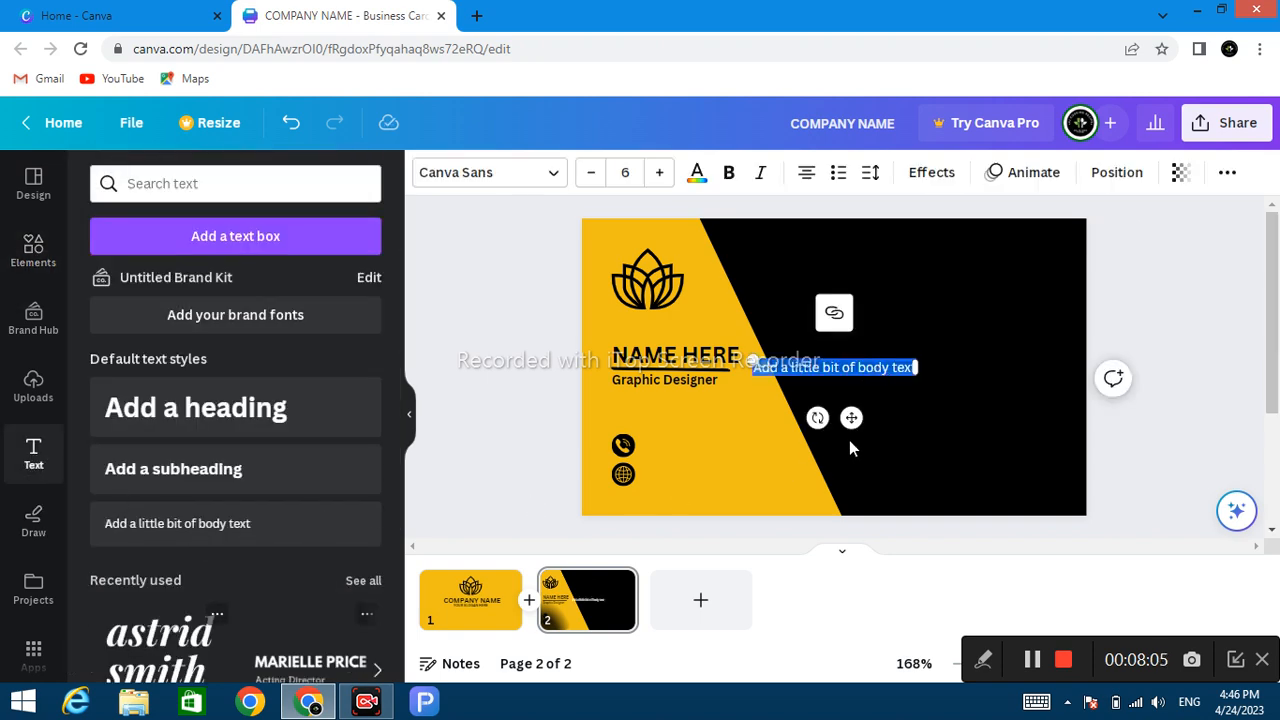
left_click_drag(851, 416, 746, 496)
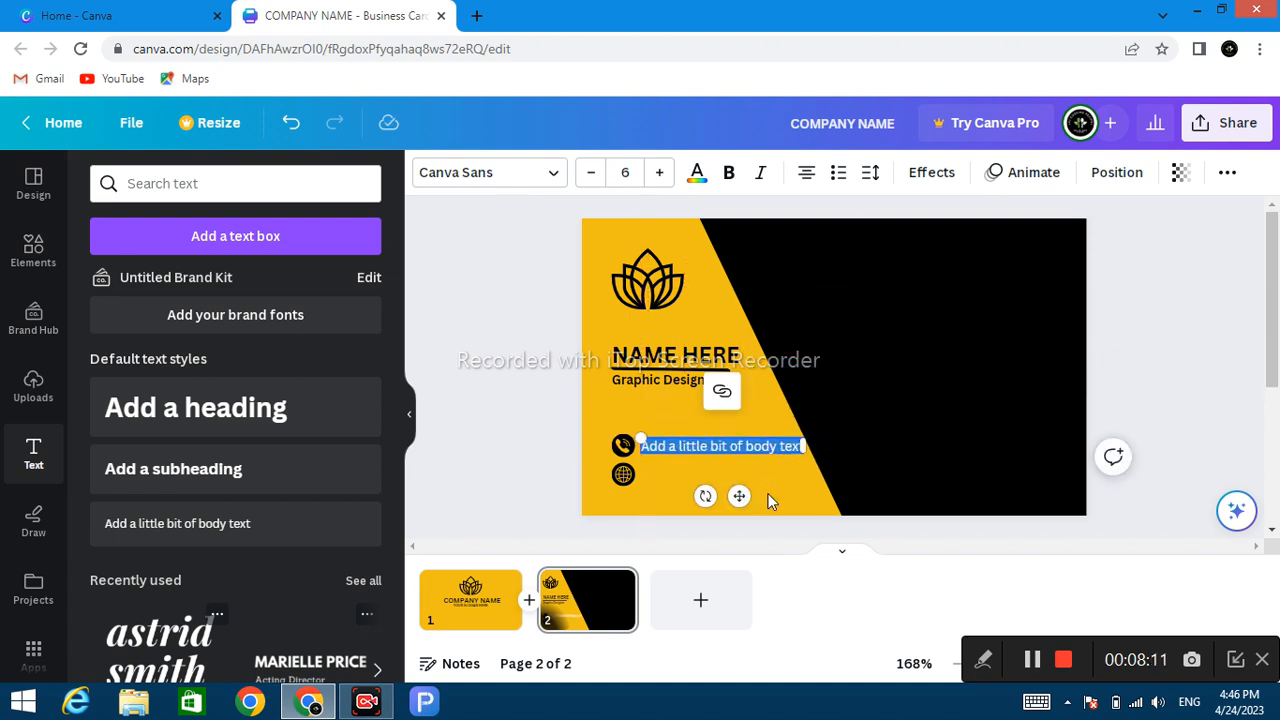
key("BackSpace")
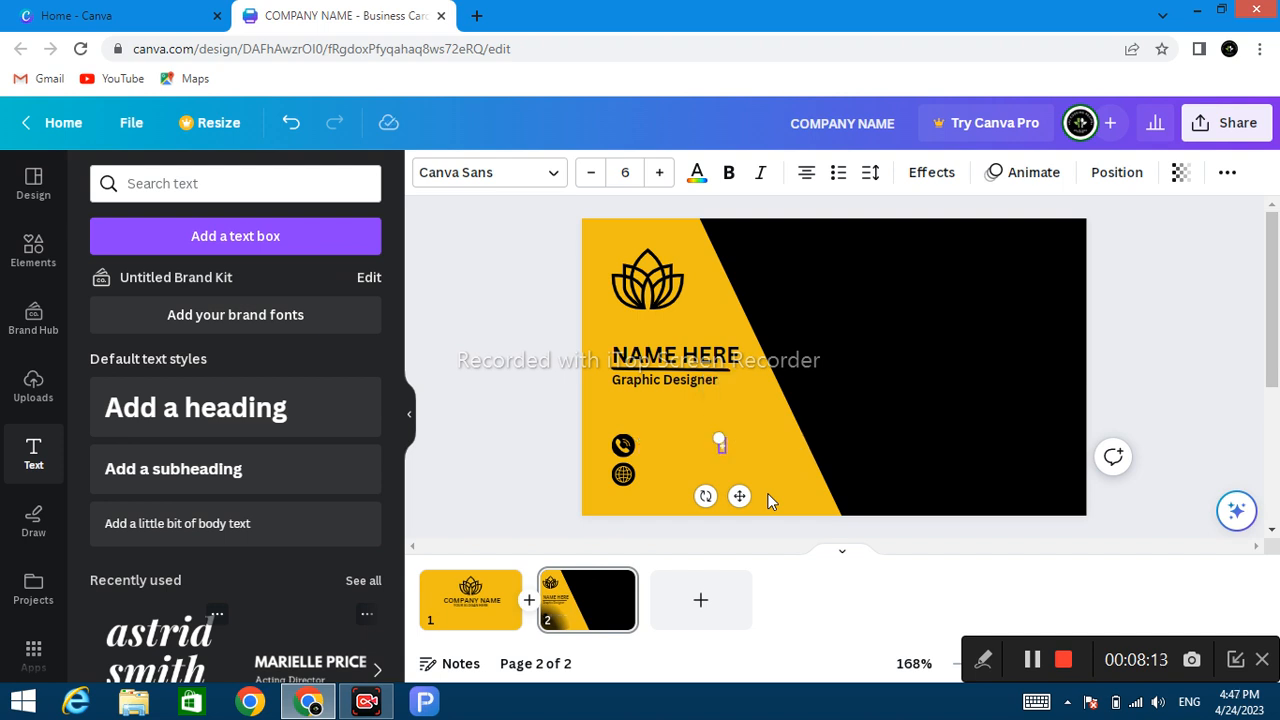
type("+123")
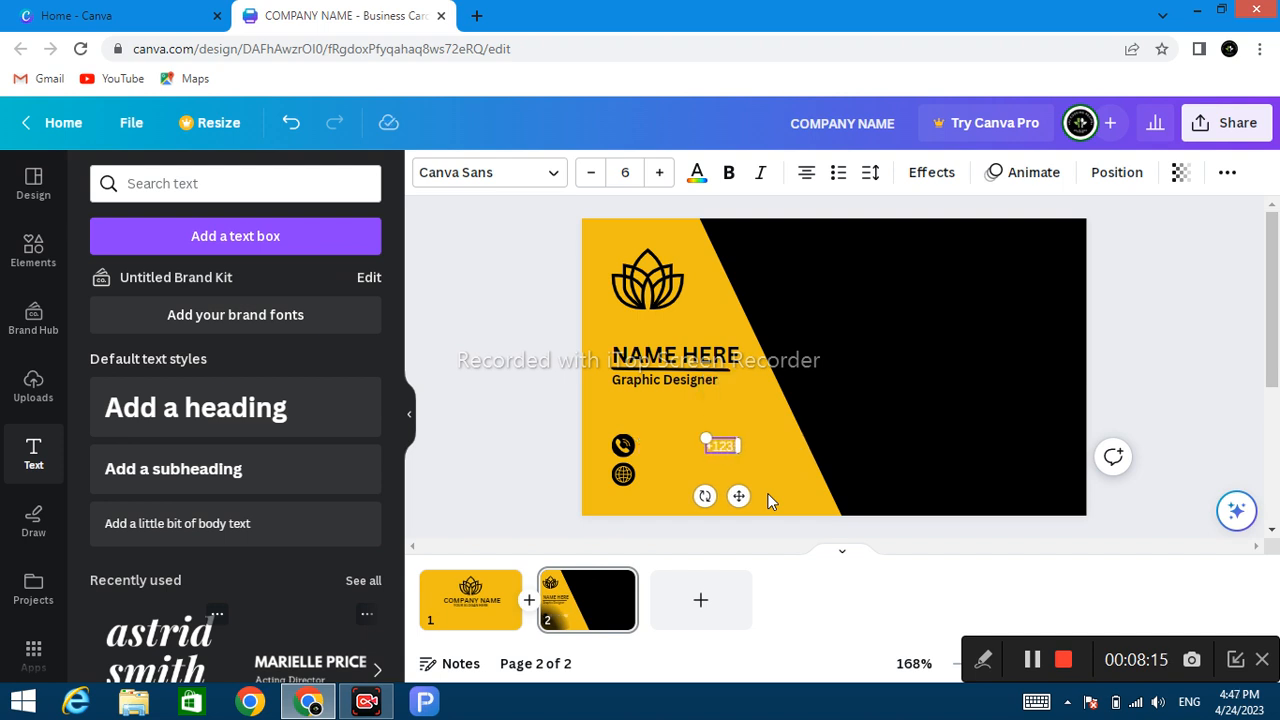
type("-456-")
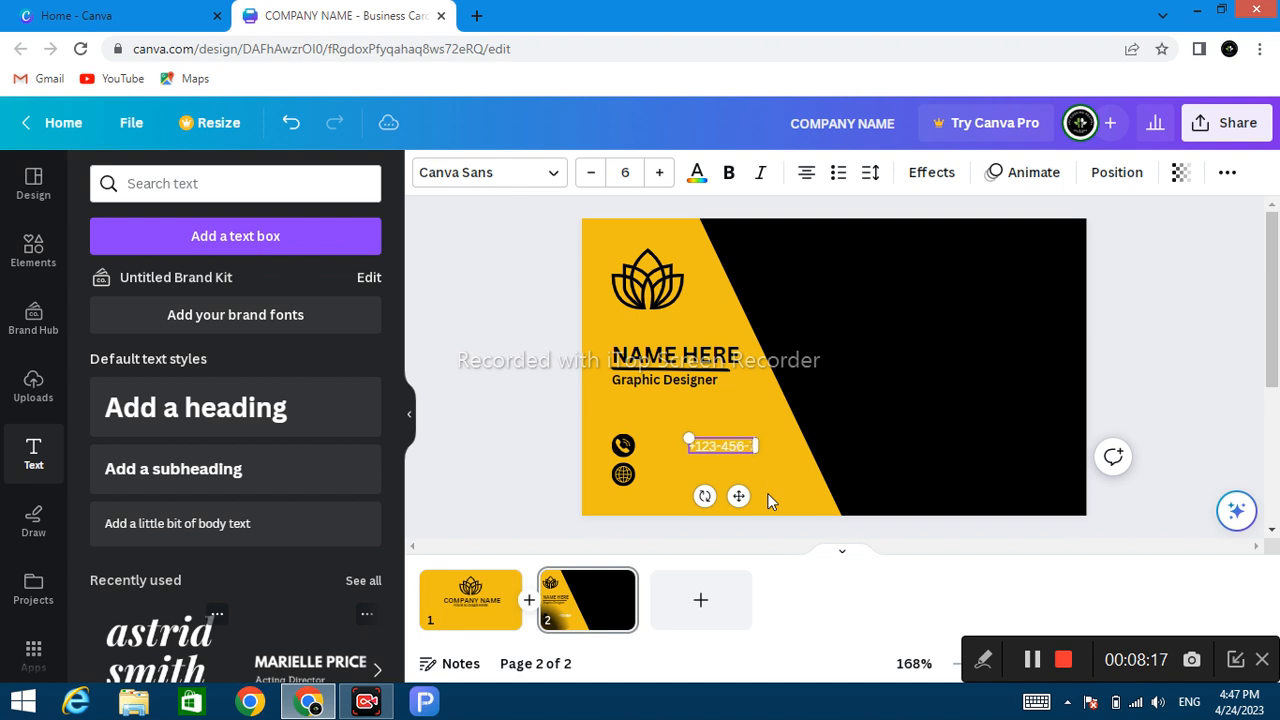
type("789-0")
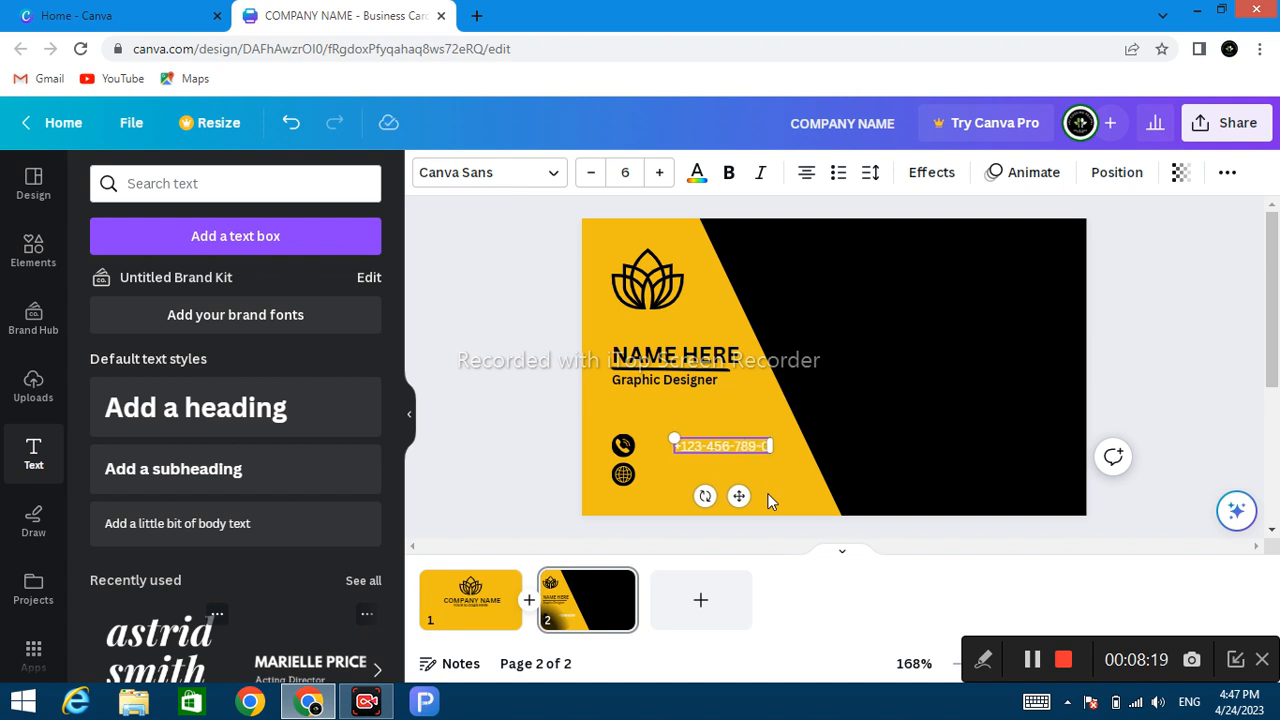
Recolour the phone number text to black and make it bold
key("ctrl+a")
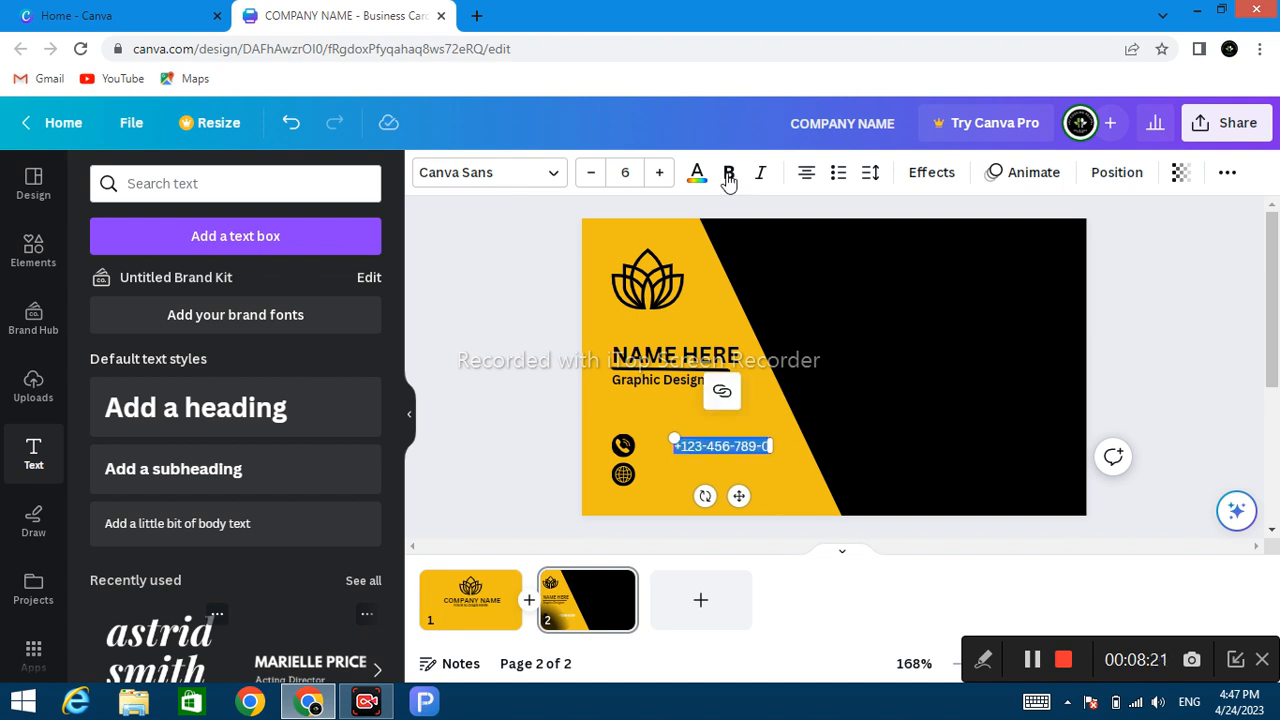
left_click(694, 178)
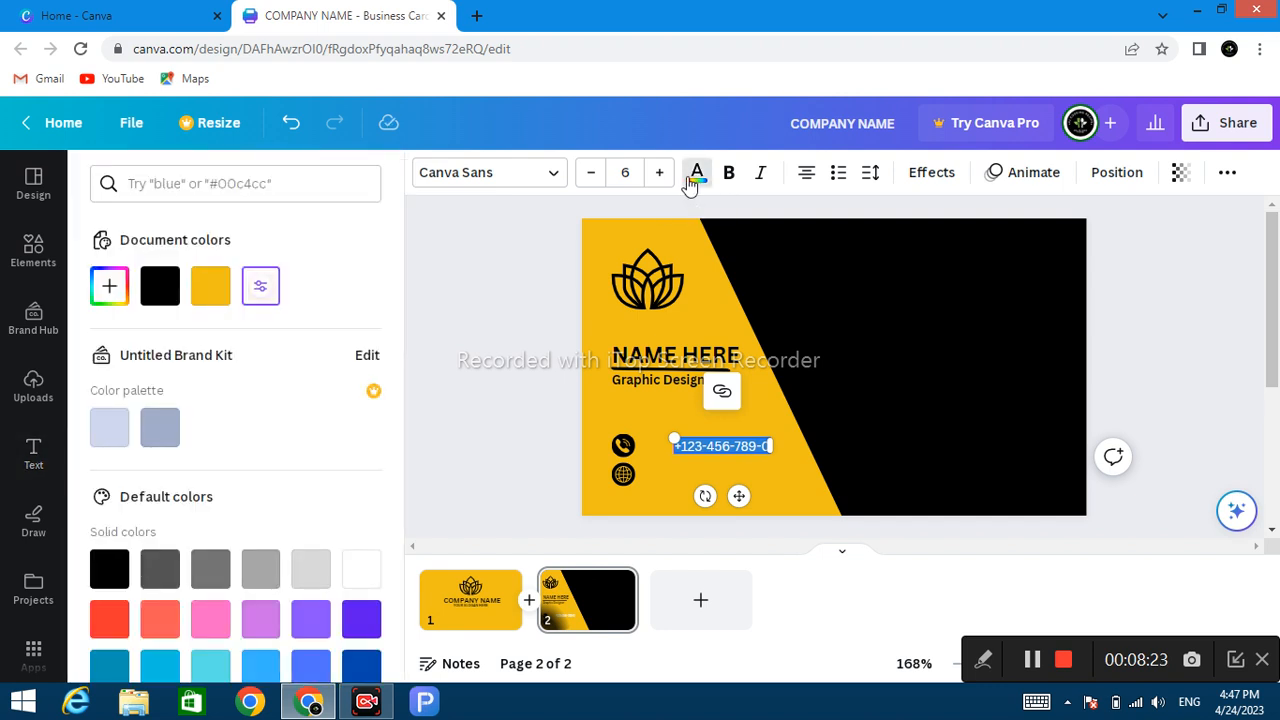
left_click(160, 286)
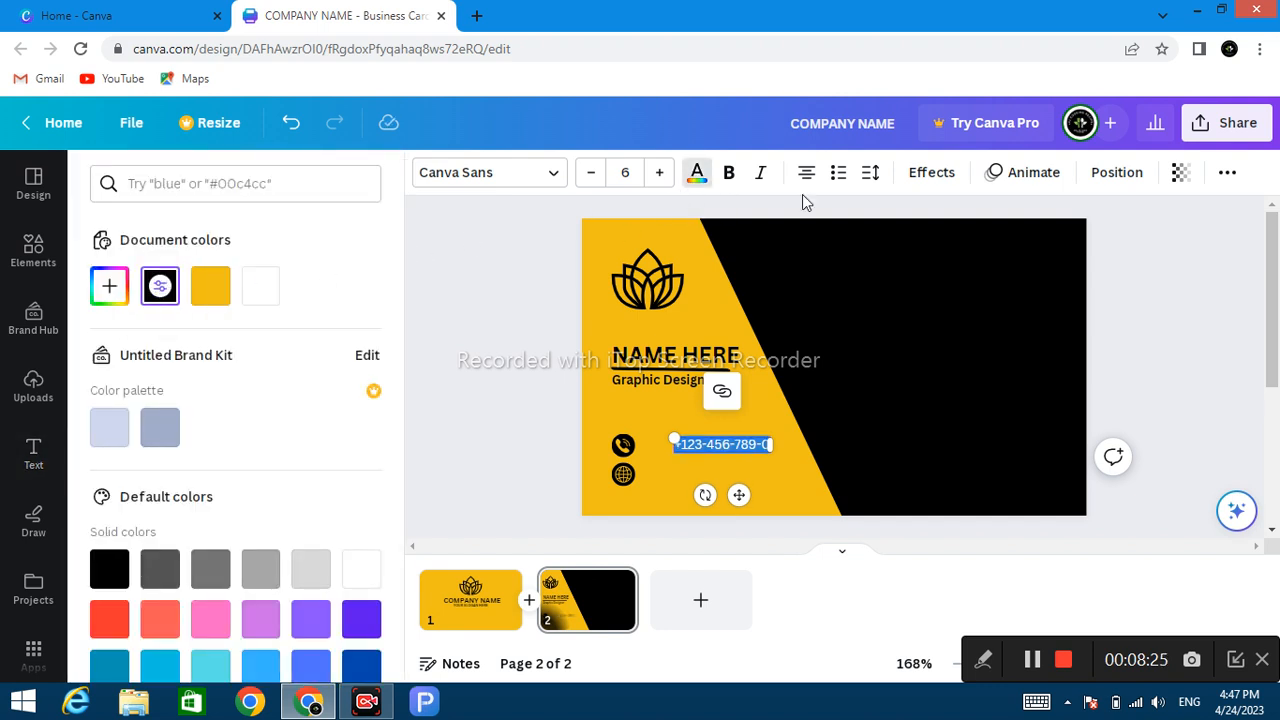
left_click(729, 173)
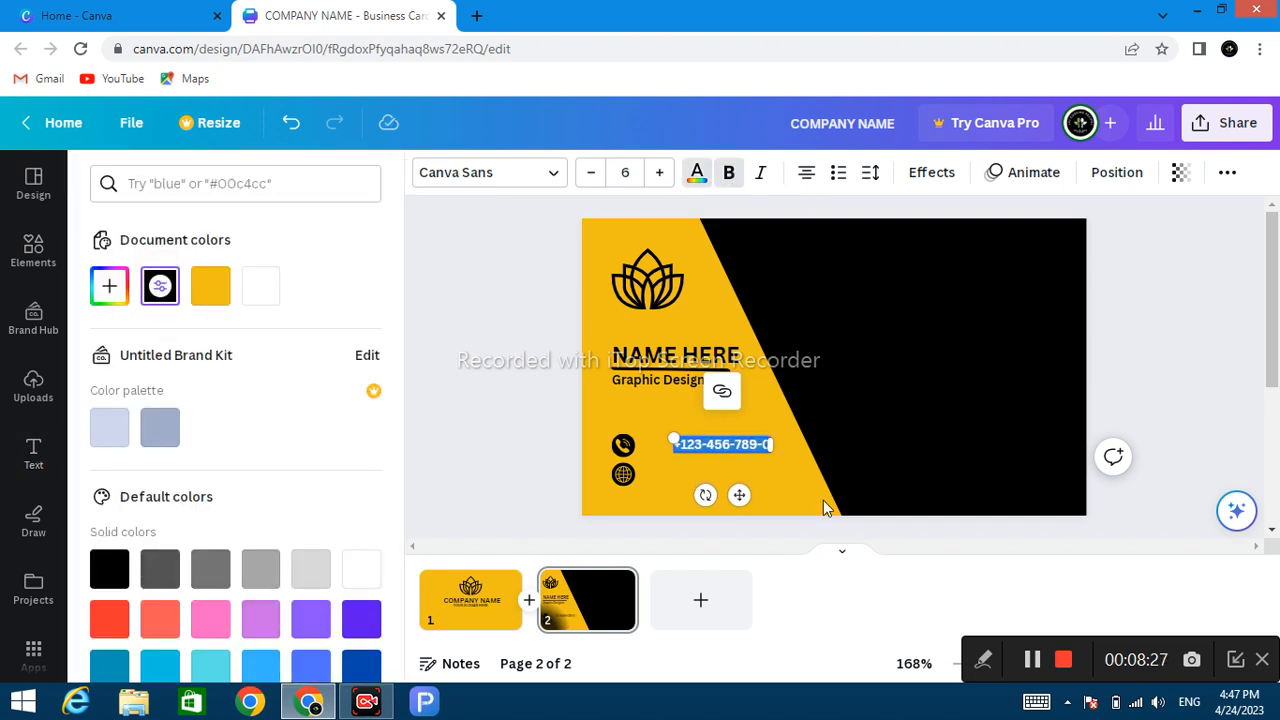
left_click(786, 492)
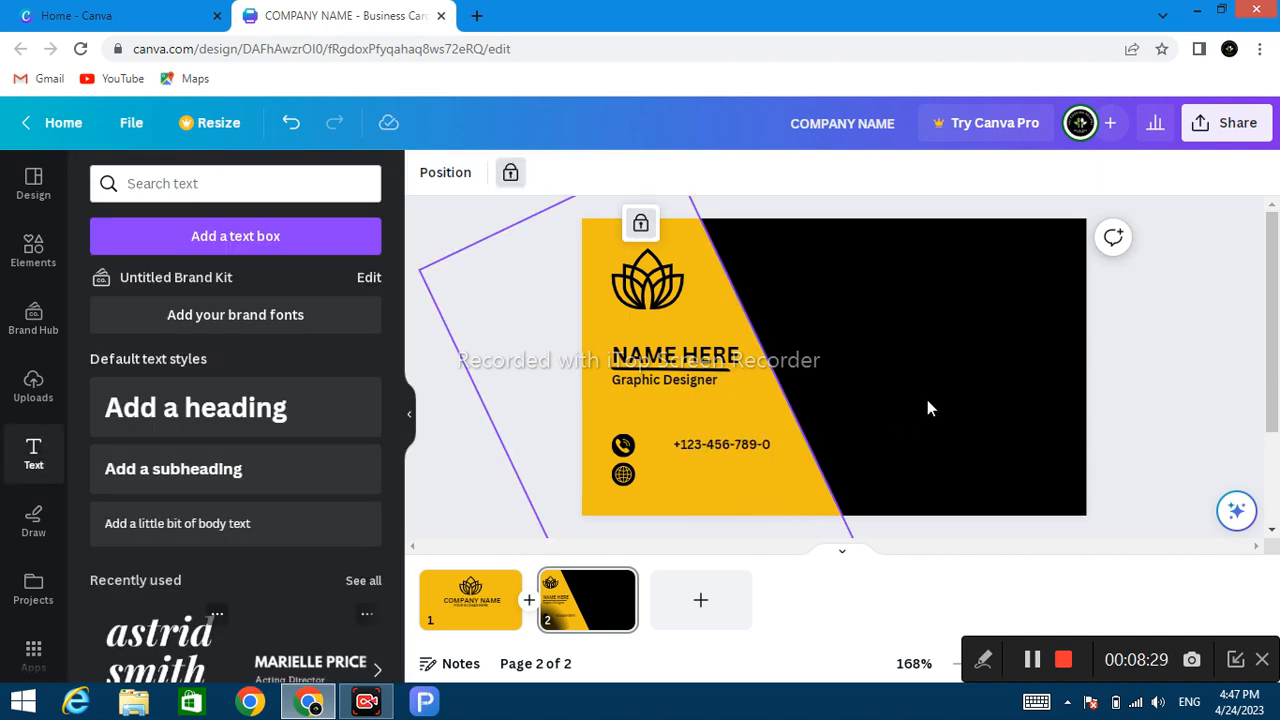
Move the phone number text close beside the phone icon
left_click(926, 400)
left_click(736, 445)
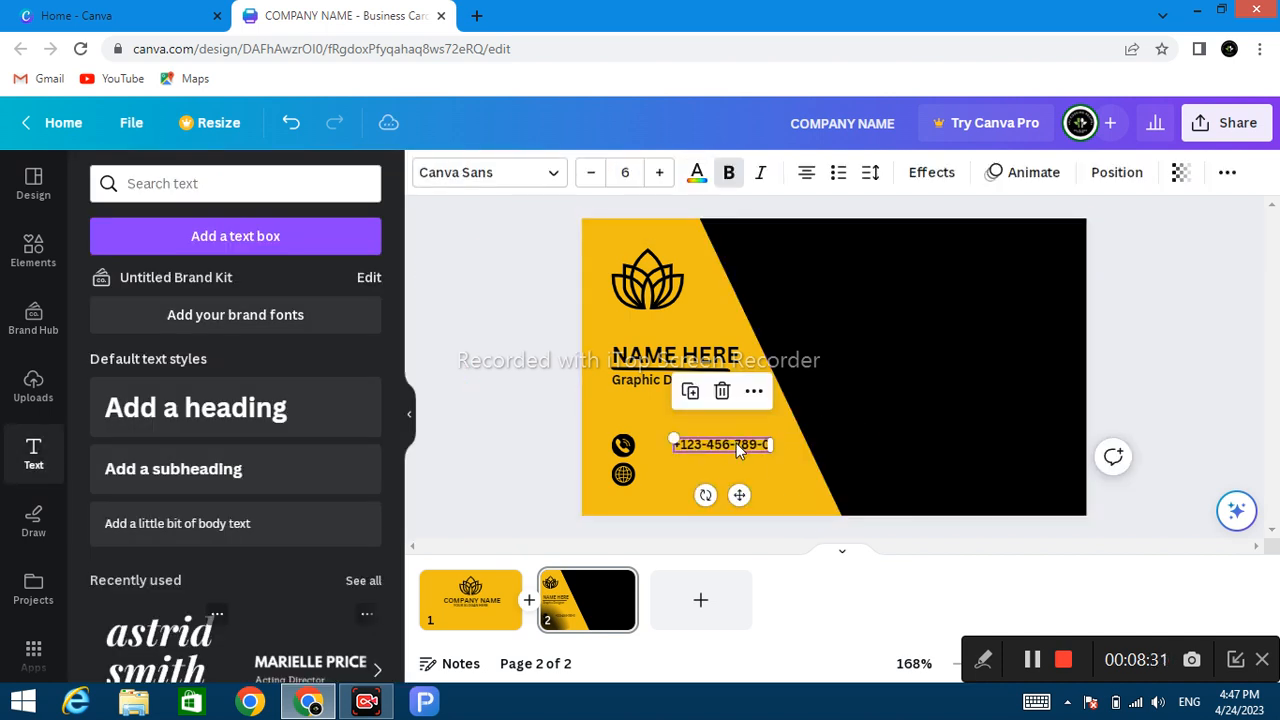
left_click_drag(739, 494, 712, 495)
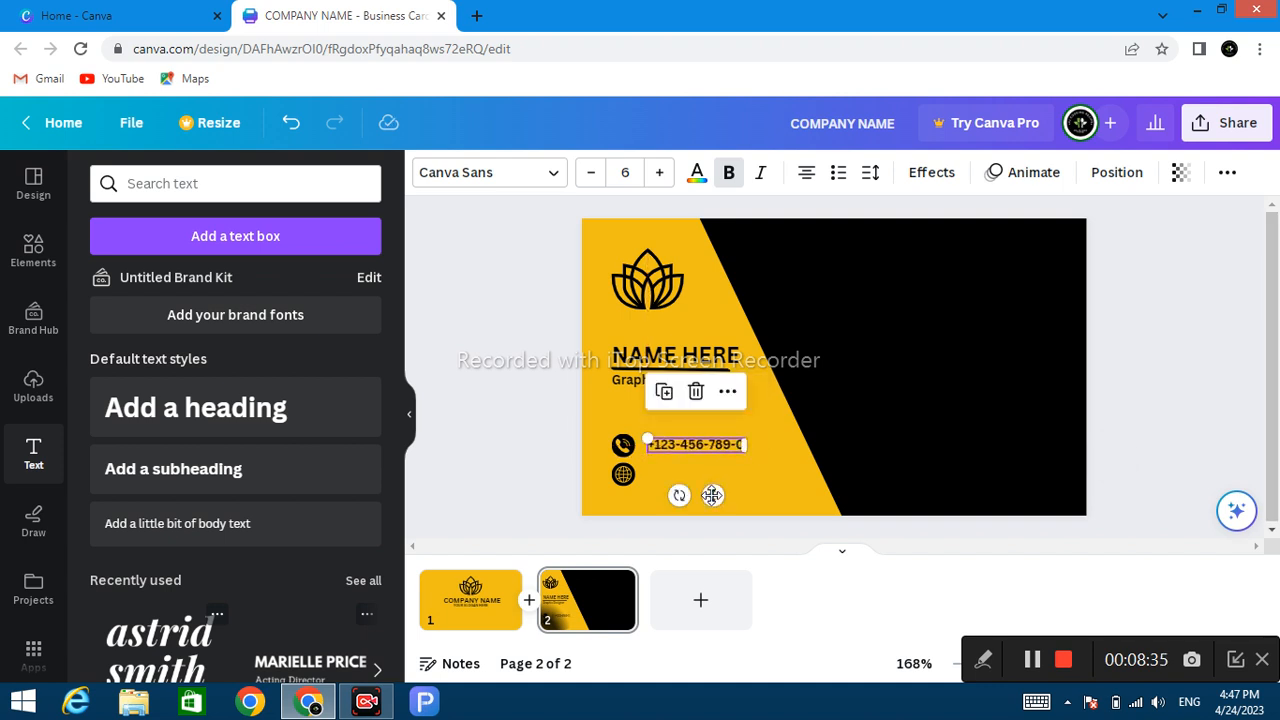
left_click(489, 480)
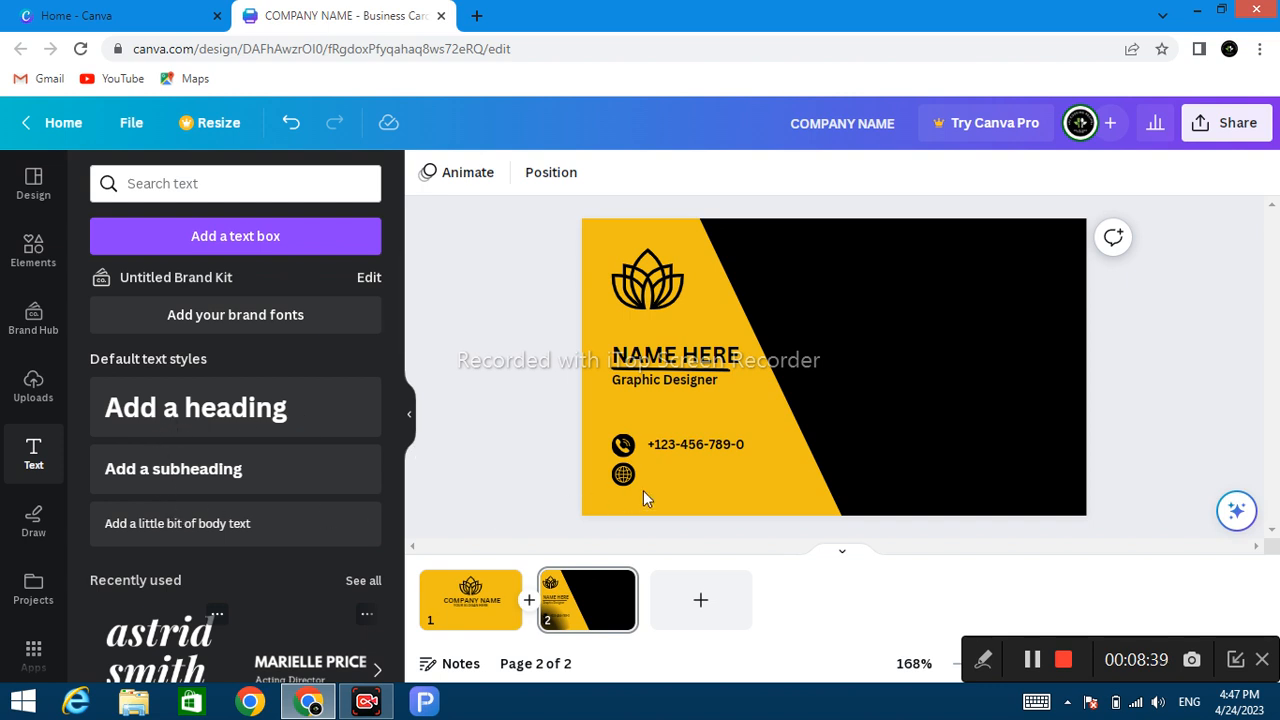
left_click(699, 449)
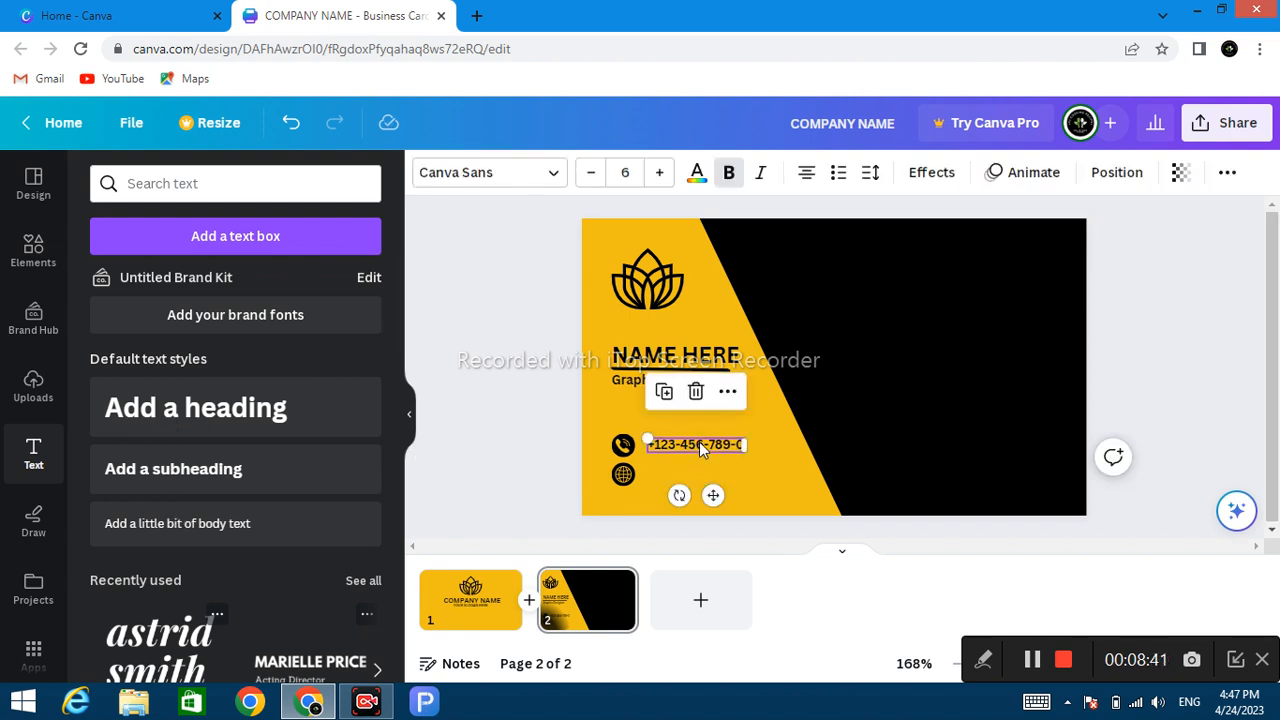
key("ctrl+d")
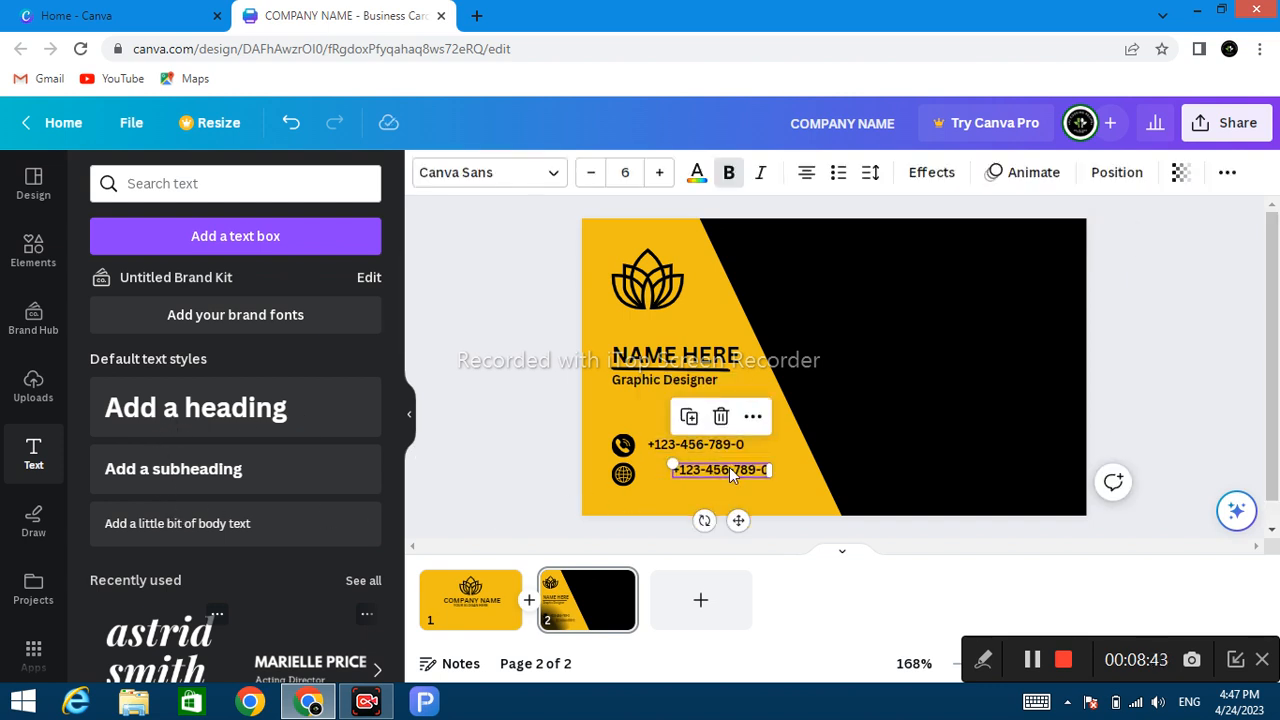
left_click(729, 467)
key("ctrl+a")
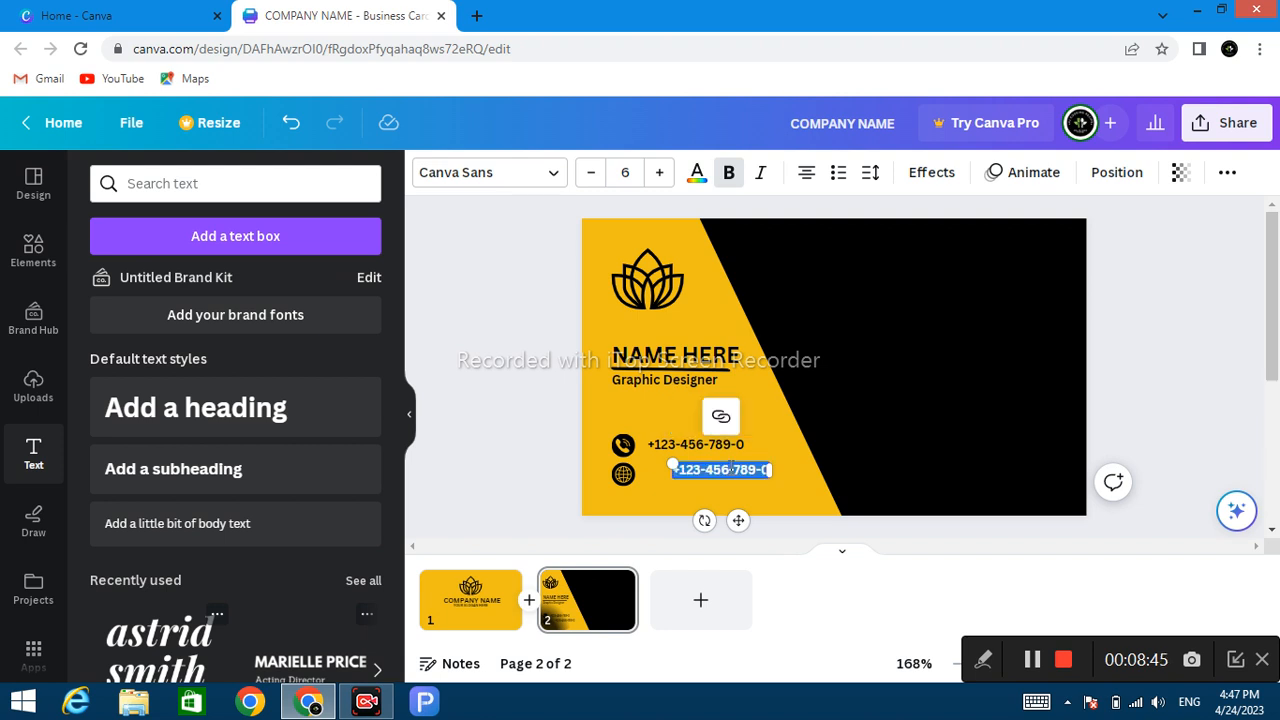
type("ww")
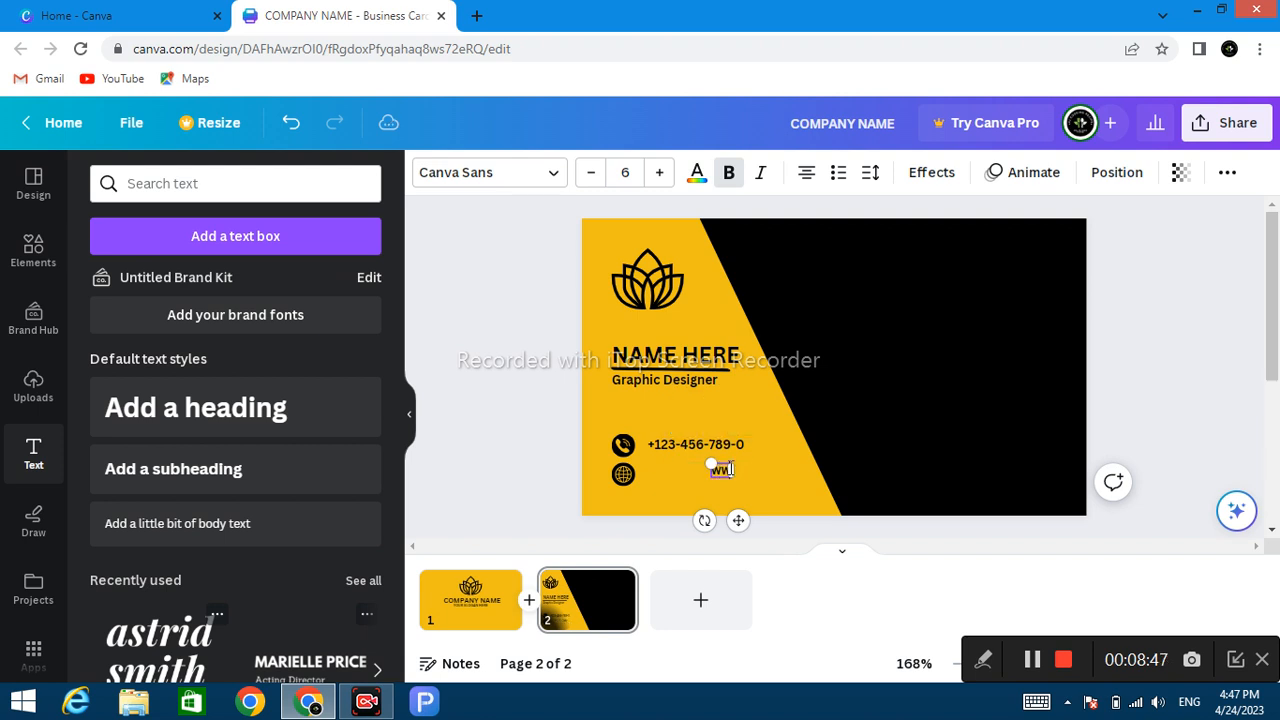
type("w")
type(".ab")
key("BackSpace")
key("BackSpace")
key("BackSpace")
type(".greatsite.c")
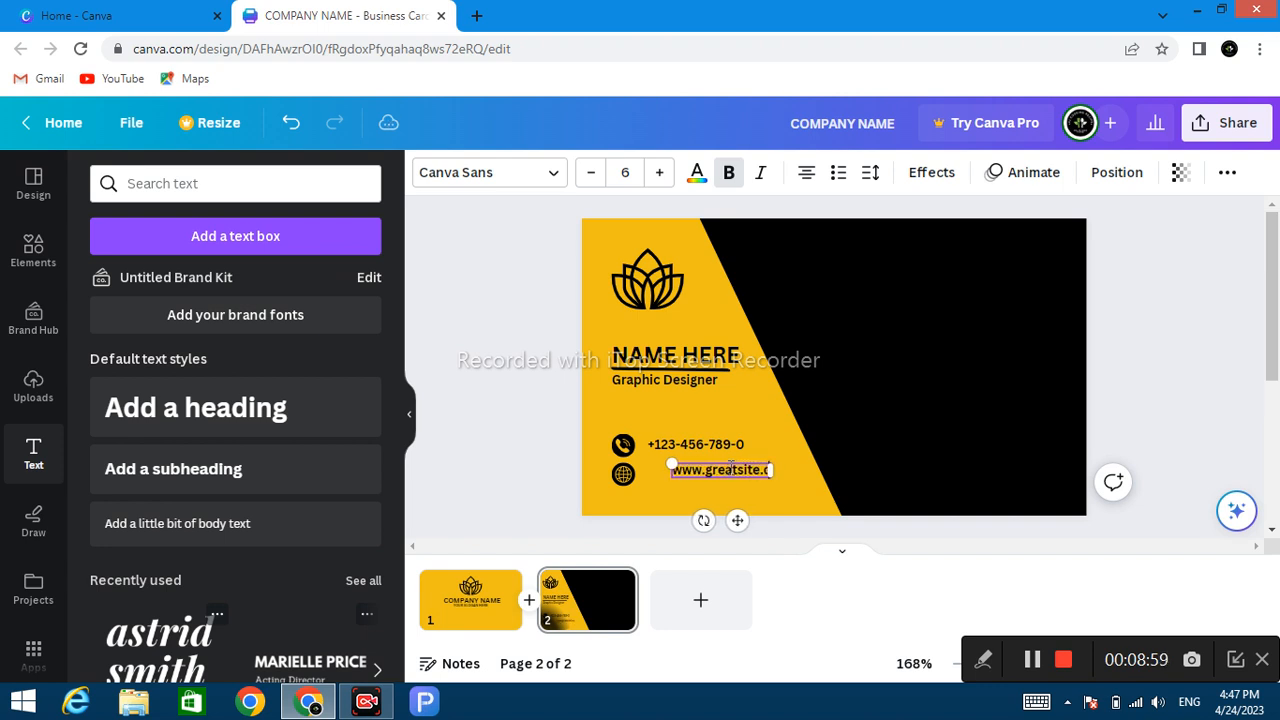
type("om")
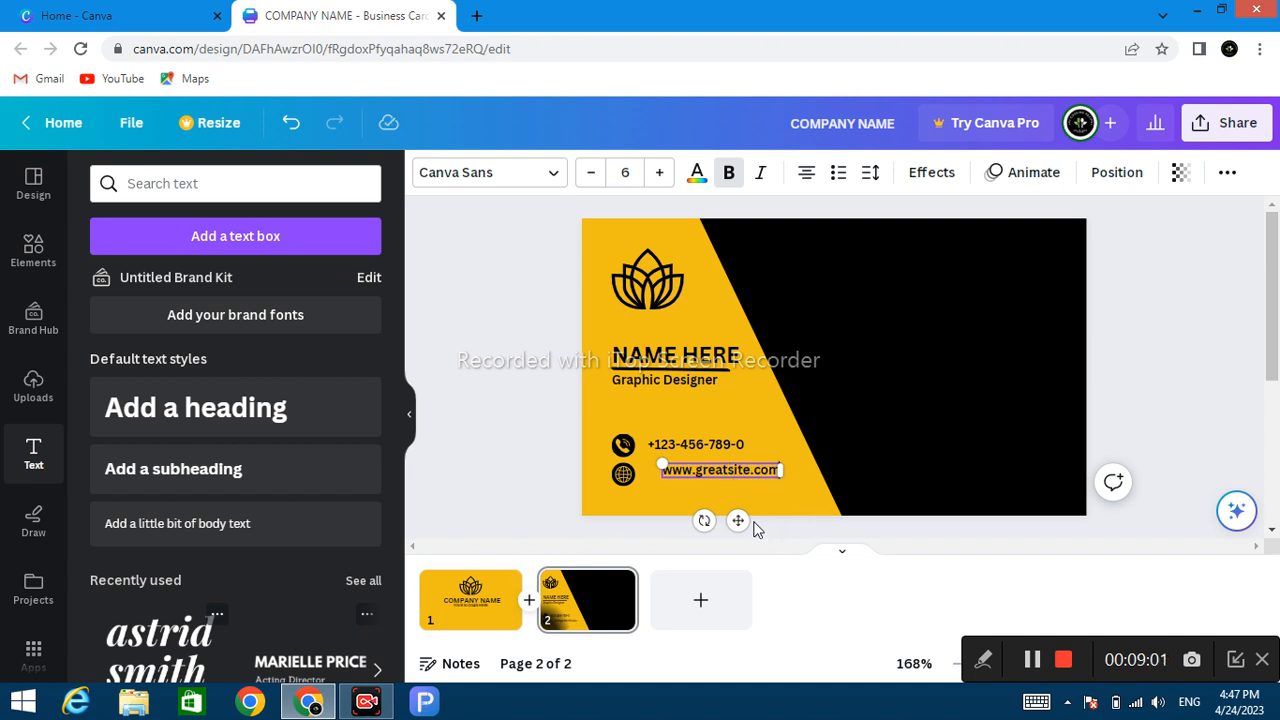
Move the website text beside the globe icon, left-aligned with the phone number above it
left_click(745, 511)
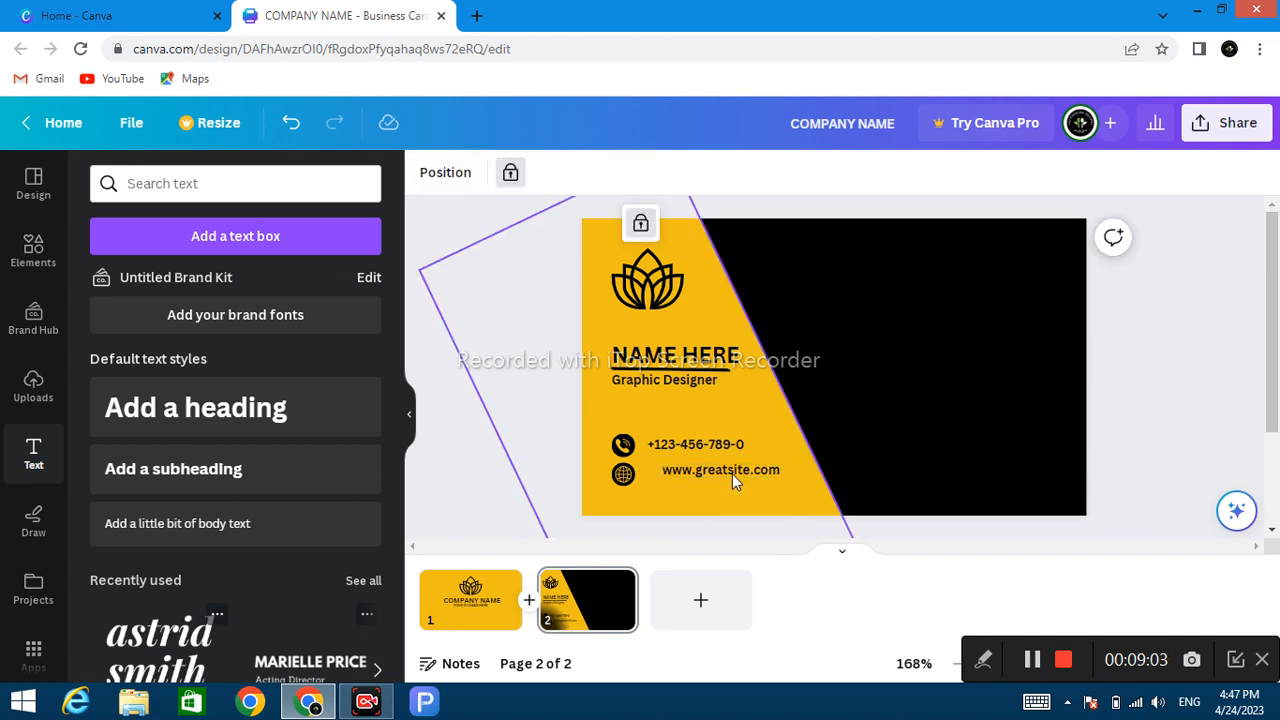
left_click(732, 471)
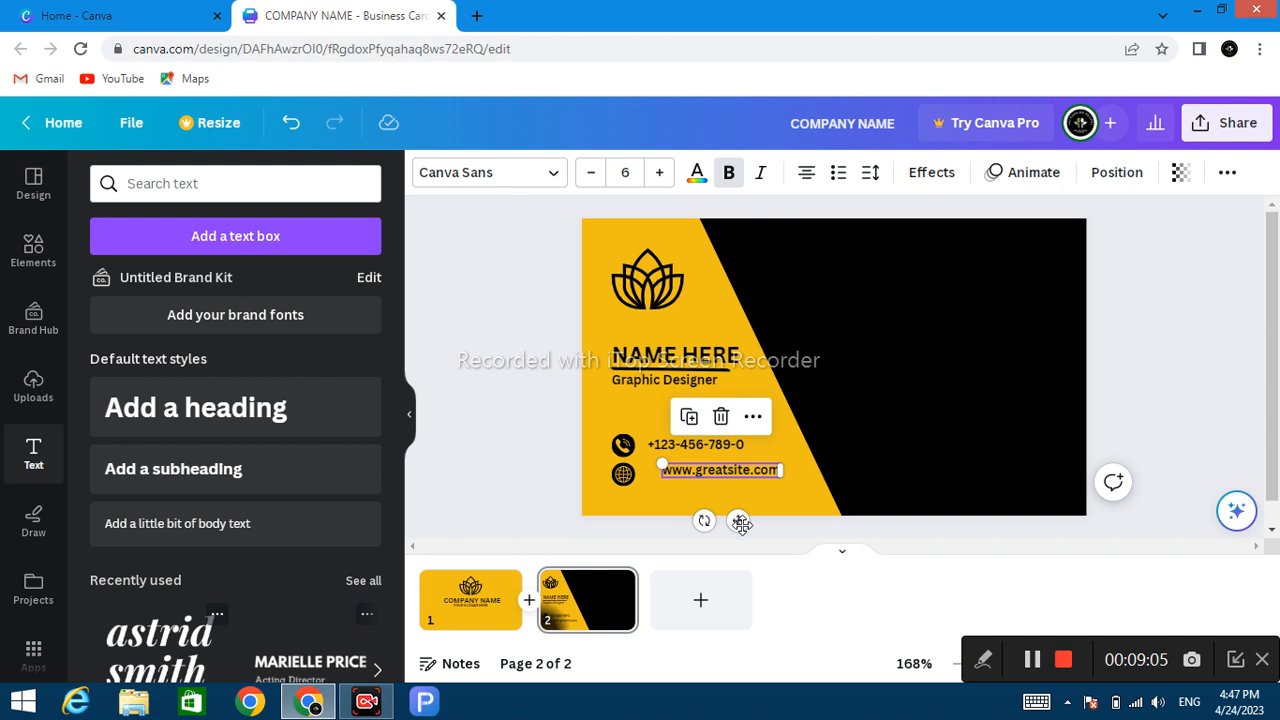
left_click_drag(734, 523, 727, 529)
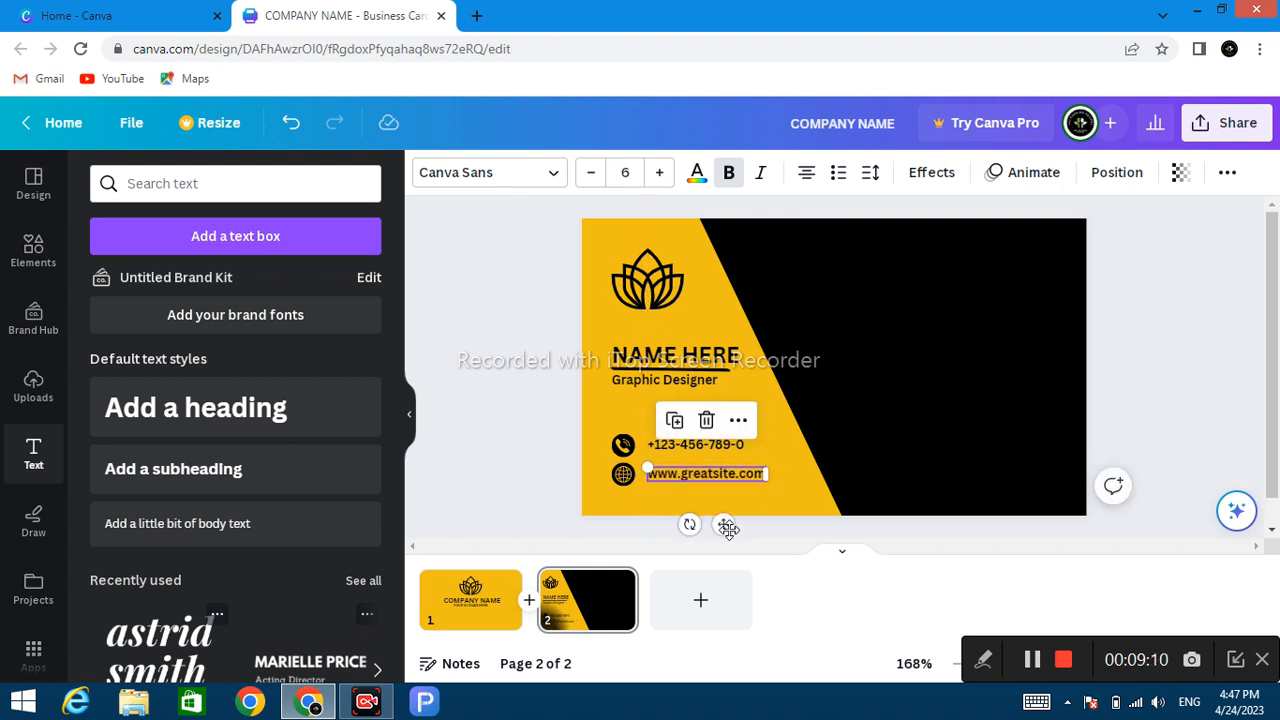
left_click(505, 451)
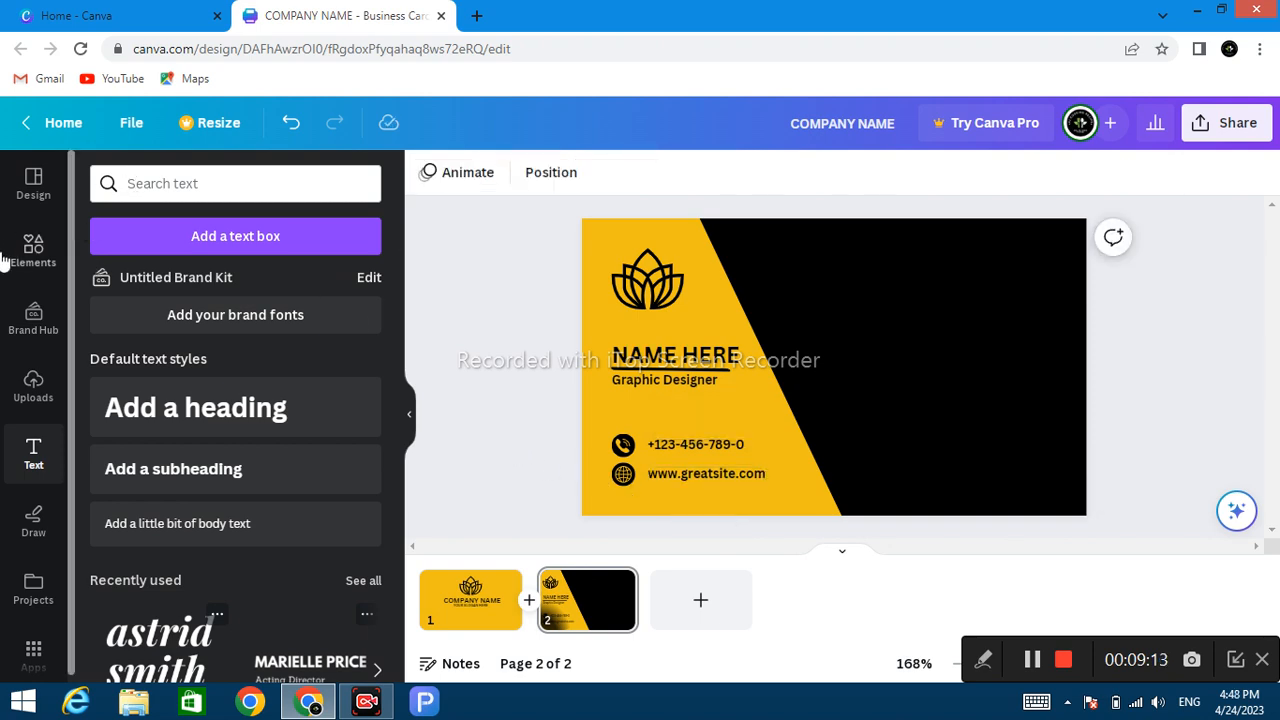
Search the elements library for "shapes" and add a flat-topped yellow hexagon to page 2
left_click(33, 250)
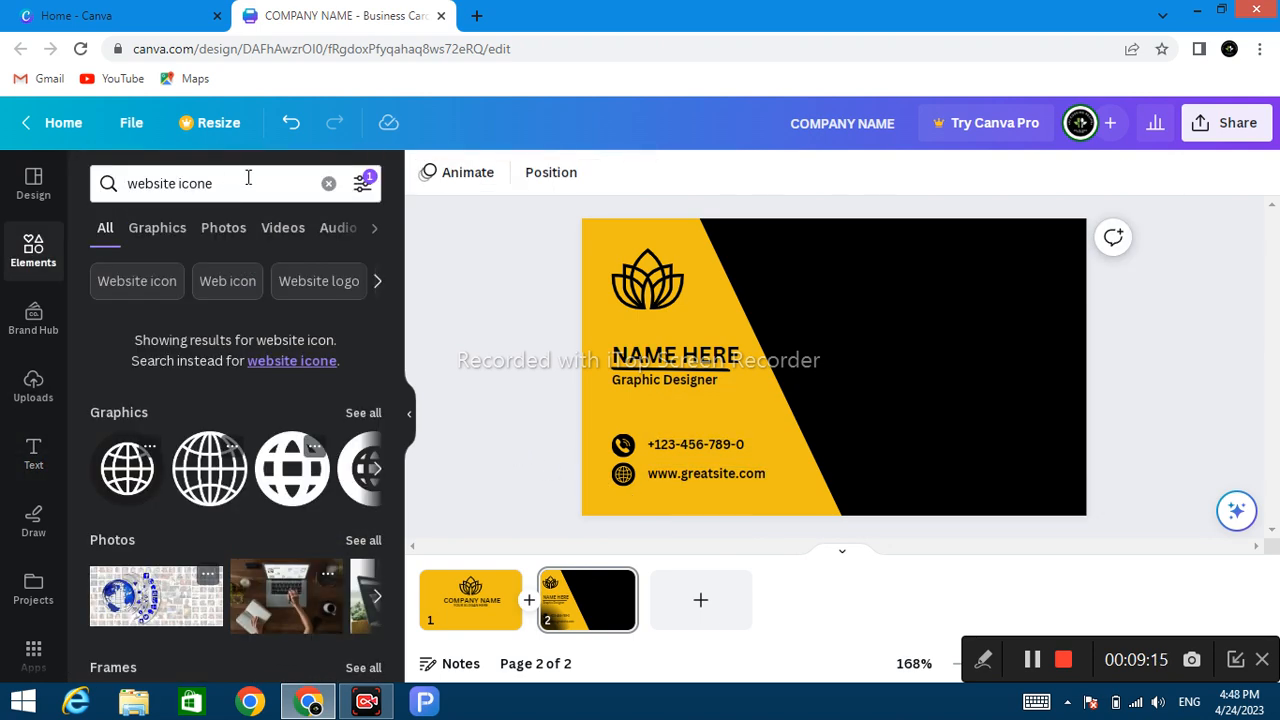
left_click(248, 183)
key("BackSpace")
key("BackSpace")
key("BackSpace")
key("BackSpace")
key("BackSpace")
key("BackSpace")
key("BackSpace")
key("BackSpace")
key("BackSpace")
key("BackSpace")
key("BackSpace")
key("BackSpace")
key("BackSpace")
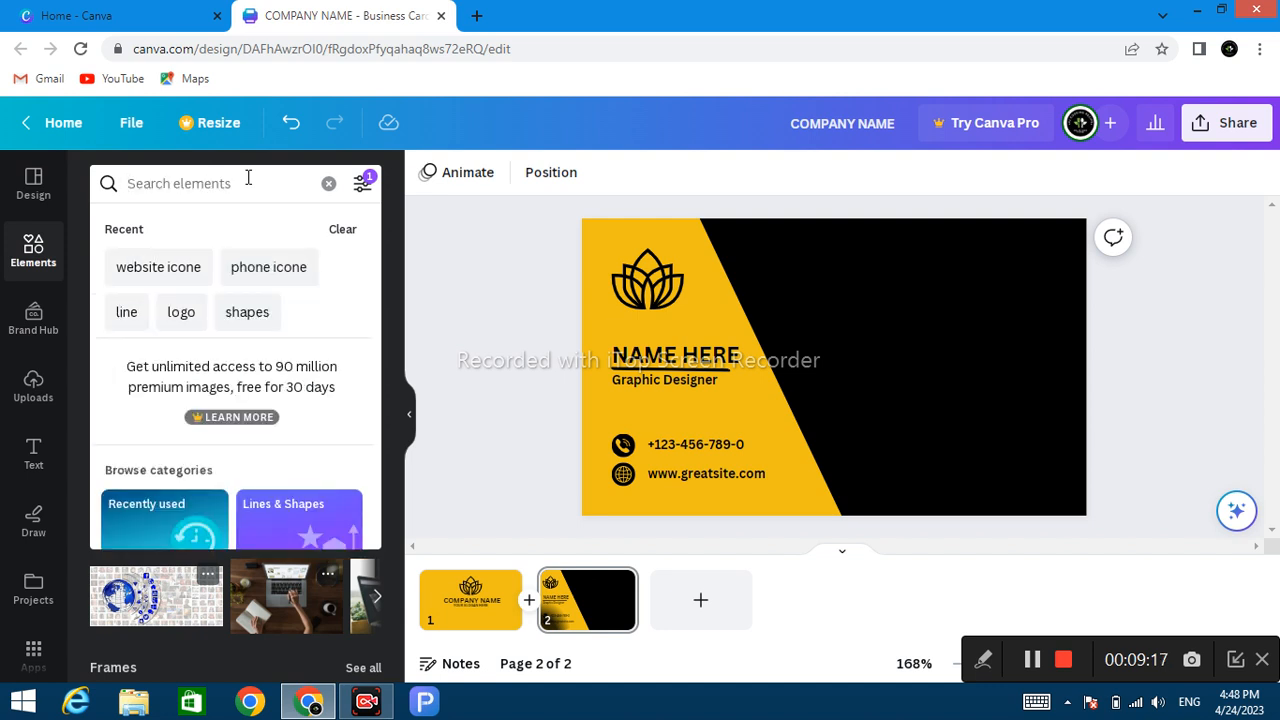
type("shapes")
key("Return")
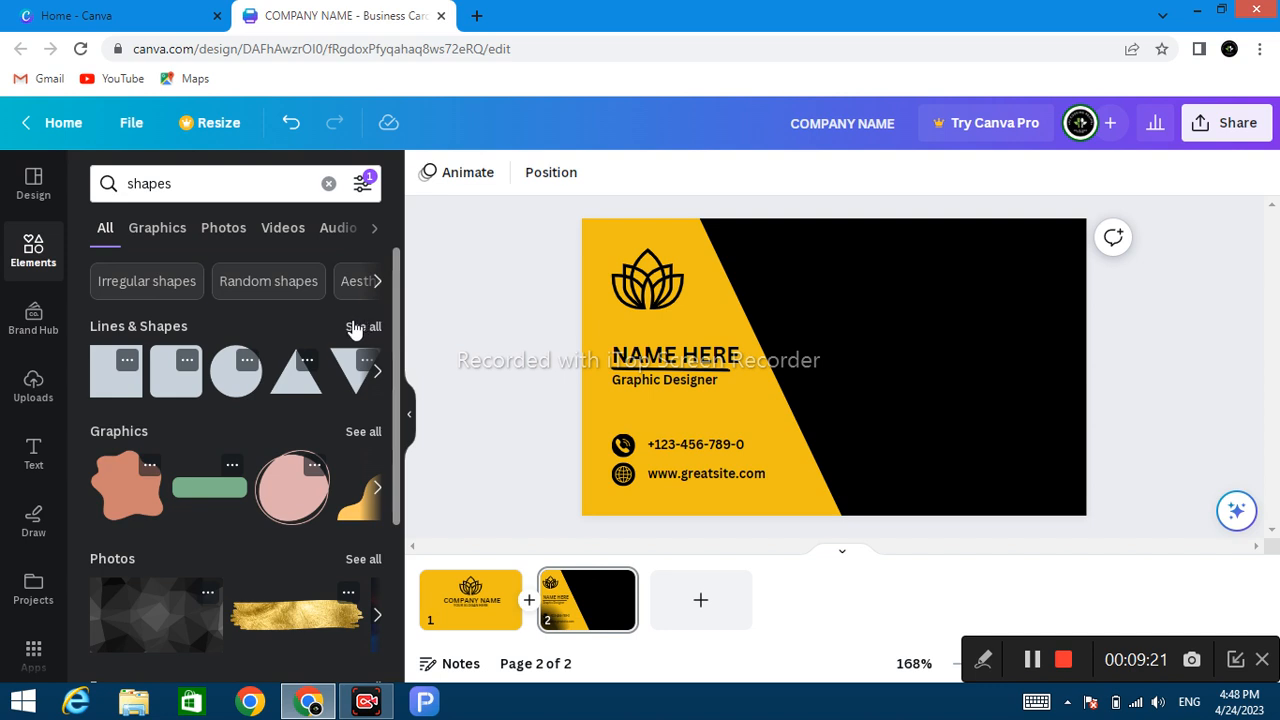
left_click(370, 327)
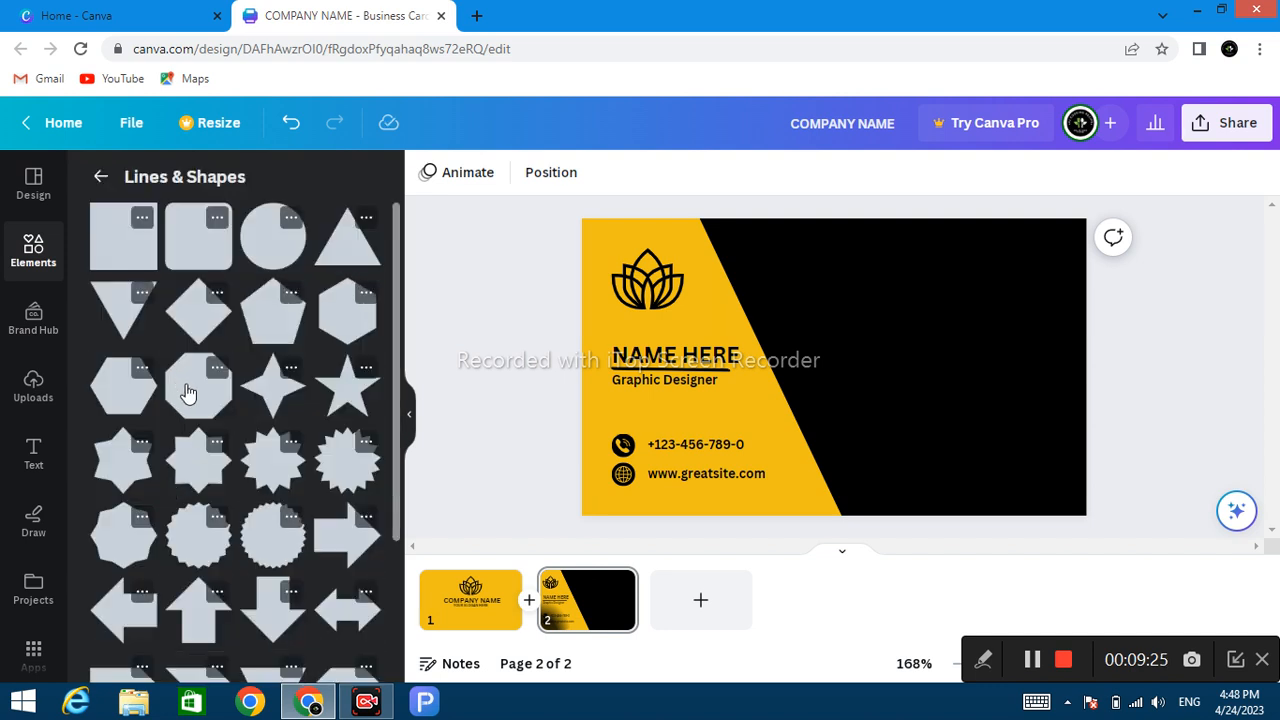
left_click(102, 404)
double_click(861, 371)
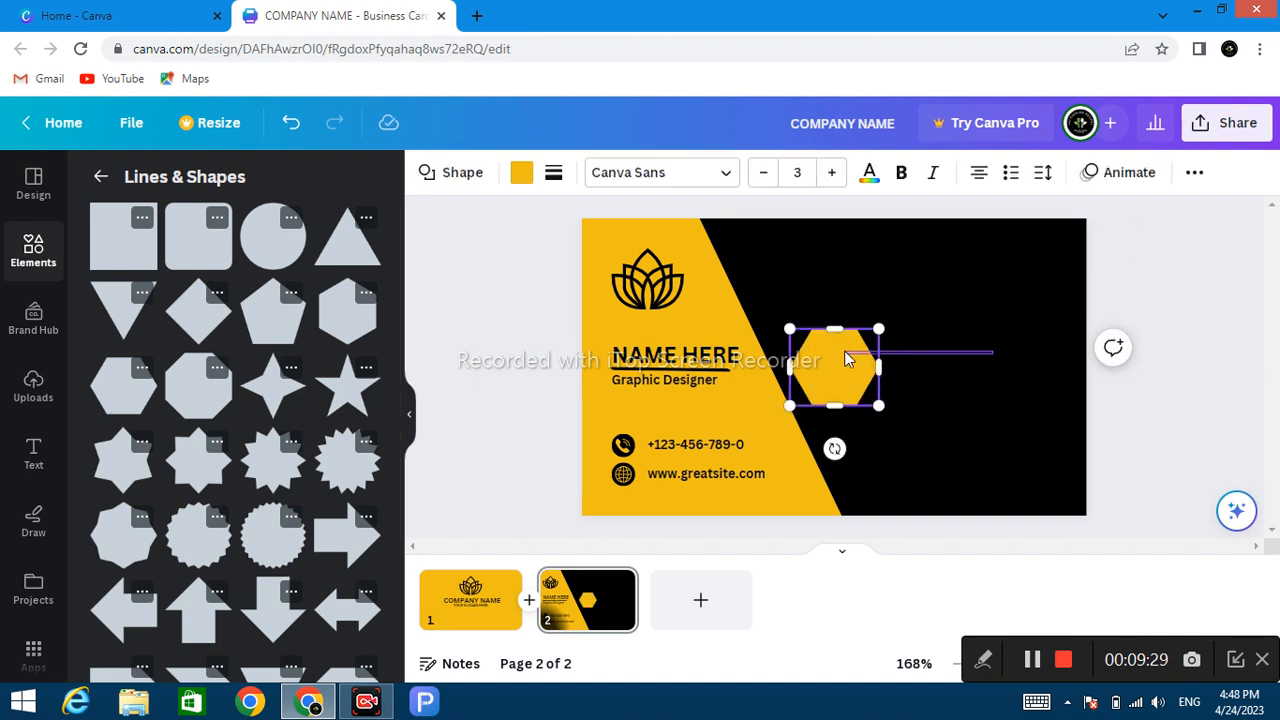
Enlarge the hexagon to nearly the card's height and place it in the black area beside the slanted yellow panel
left_click_drag(845, 360, 889, 302)
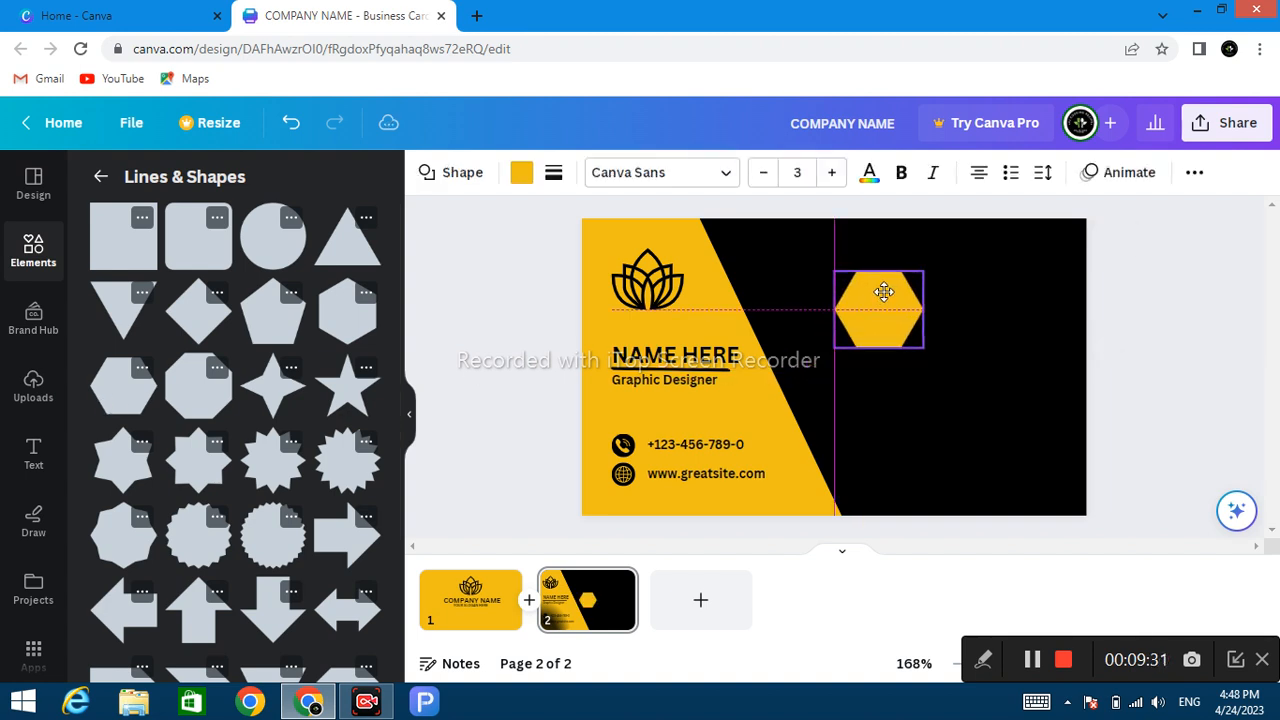
left_click_drag(928, 352, 1055, 527)
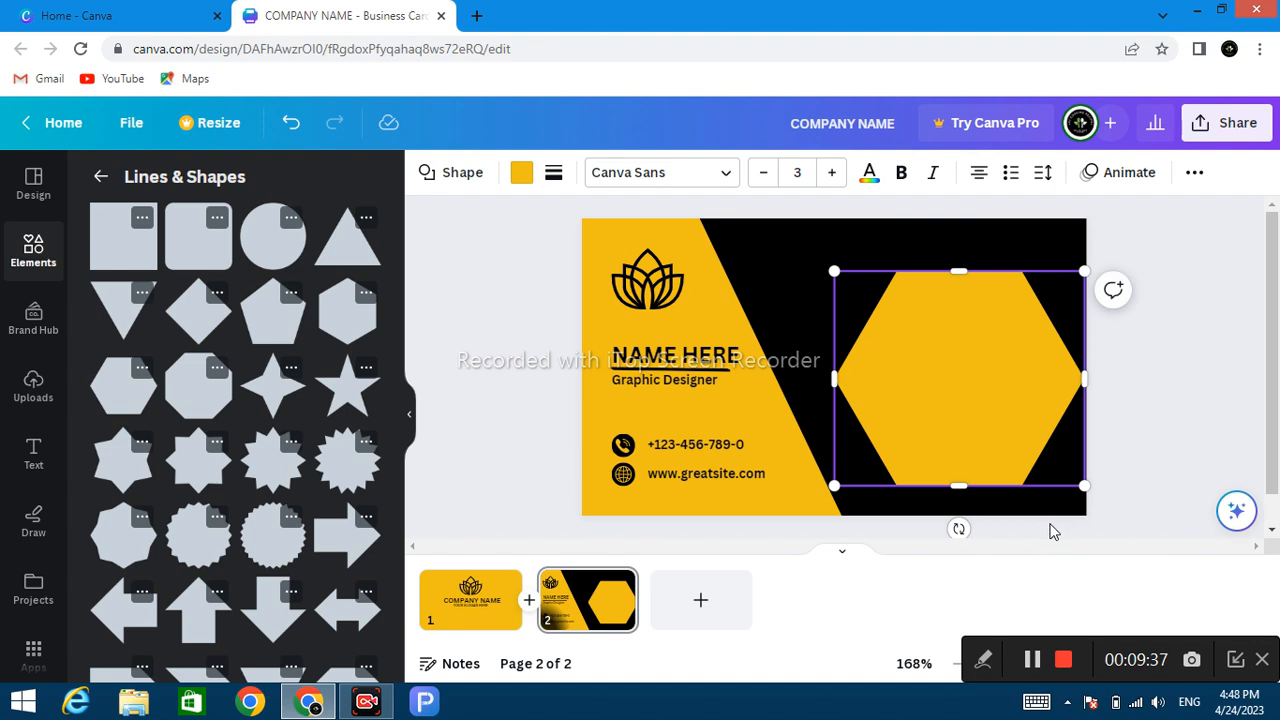
left_click_drag(975, 405, 934, 395)
Try rotating the hexagon by 2°
left_click_drag(923, 524, 923, 536)
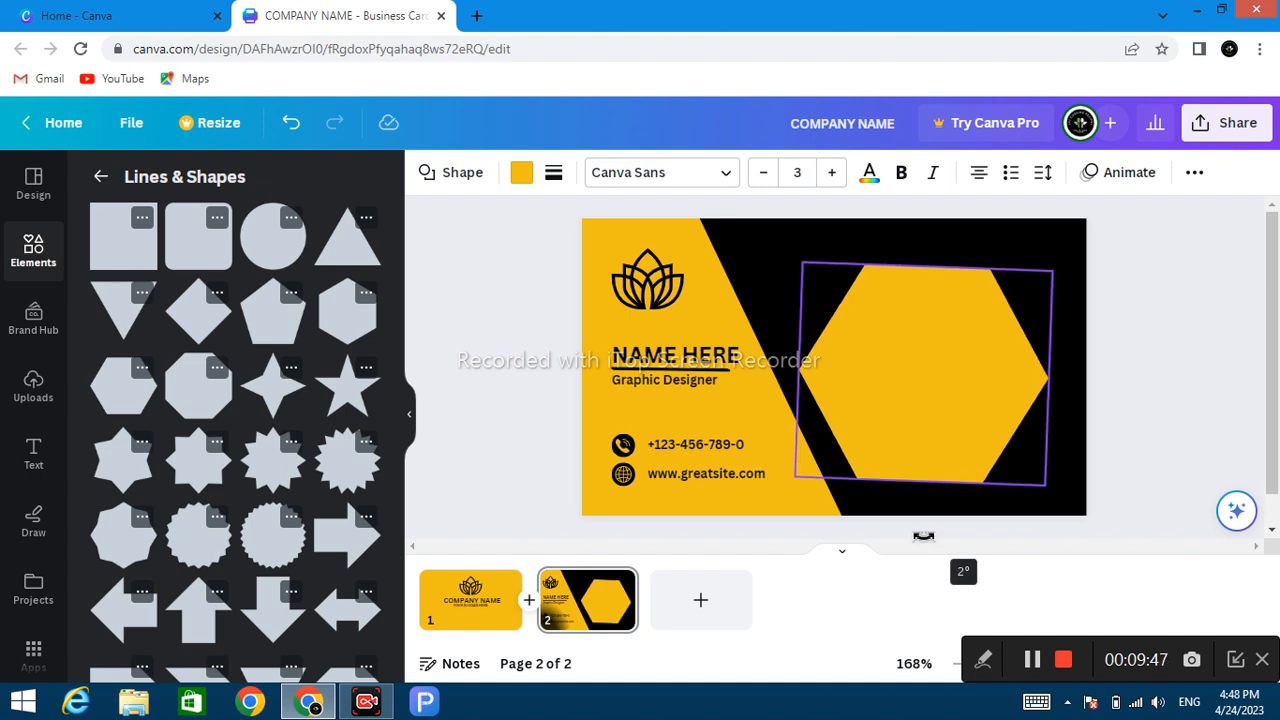
left_click_drag(923, 536, 917, 524)
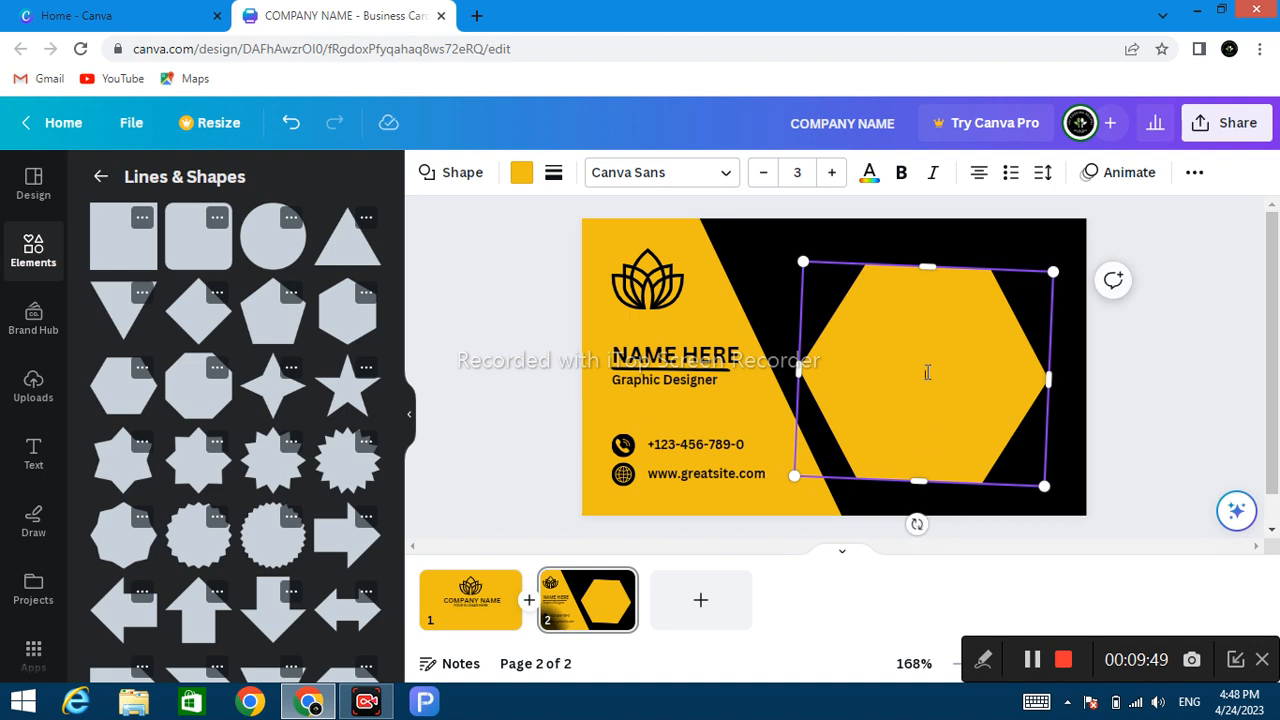
left_click(1188, 372)
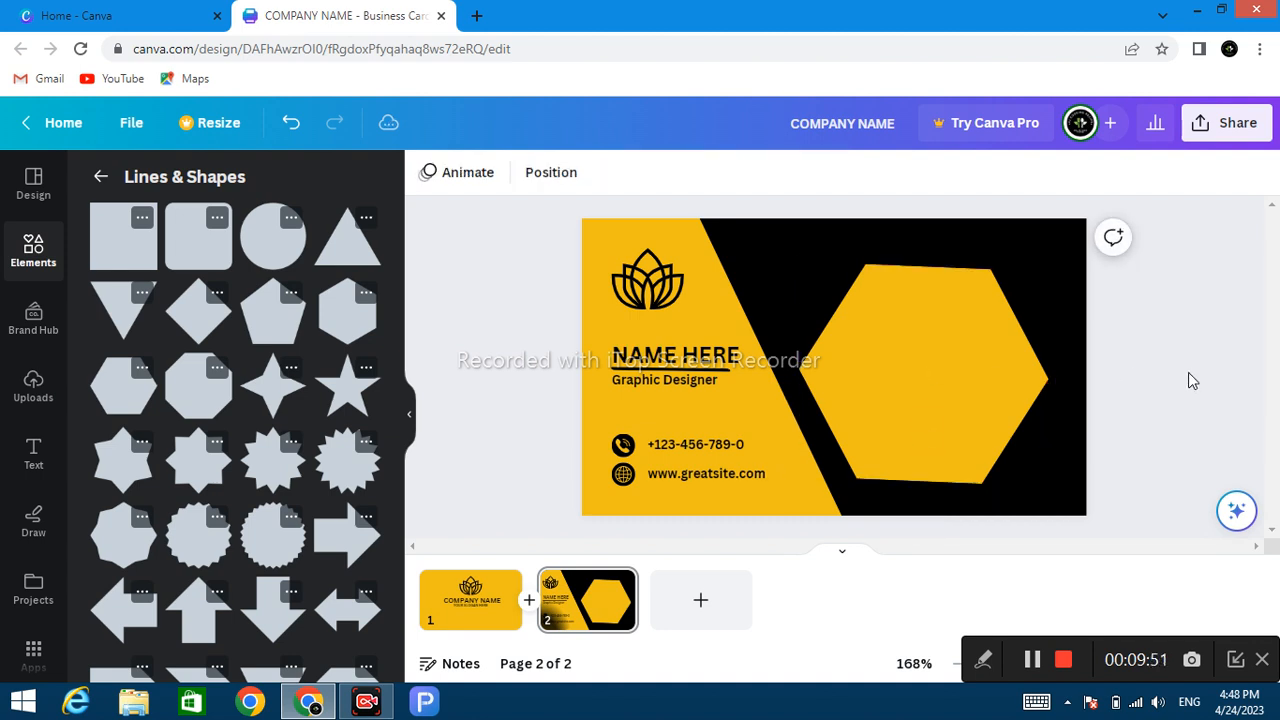
Shift the hexagon slightly and straighten it so its top and bottom edges are level
left_click(1001, 401)
mouse_move(904, 410)
left_mouse_down()
mouse_move(909, 421)
mouse_move(910, 408)
left_mouse_up()
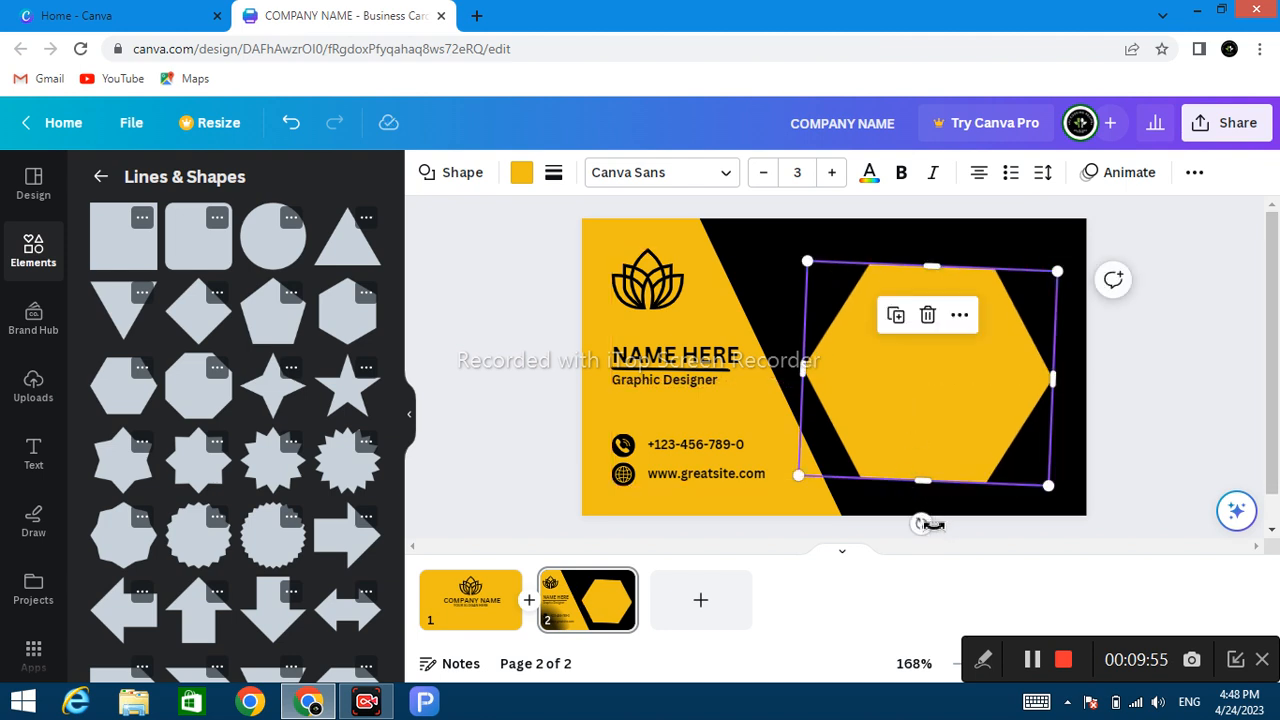
left_click_drag(921, 523, 928, 526)
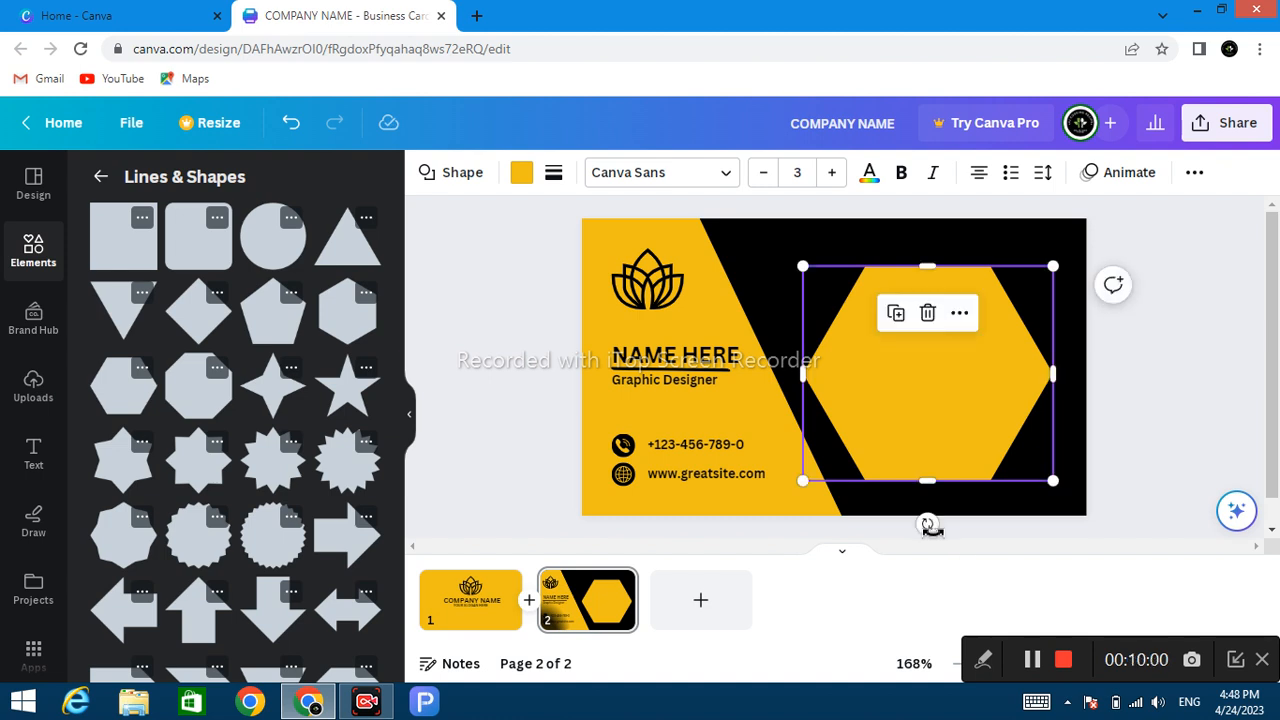
Unlock the slanted yellow panel, make it slightly narrower and extend it further below the card
left_click(791, 506)
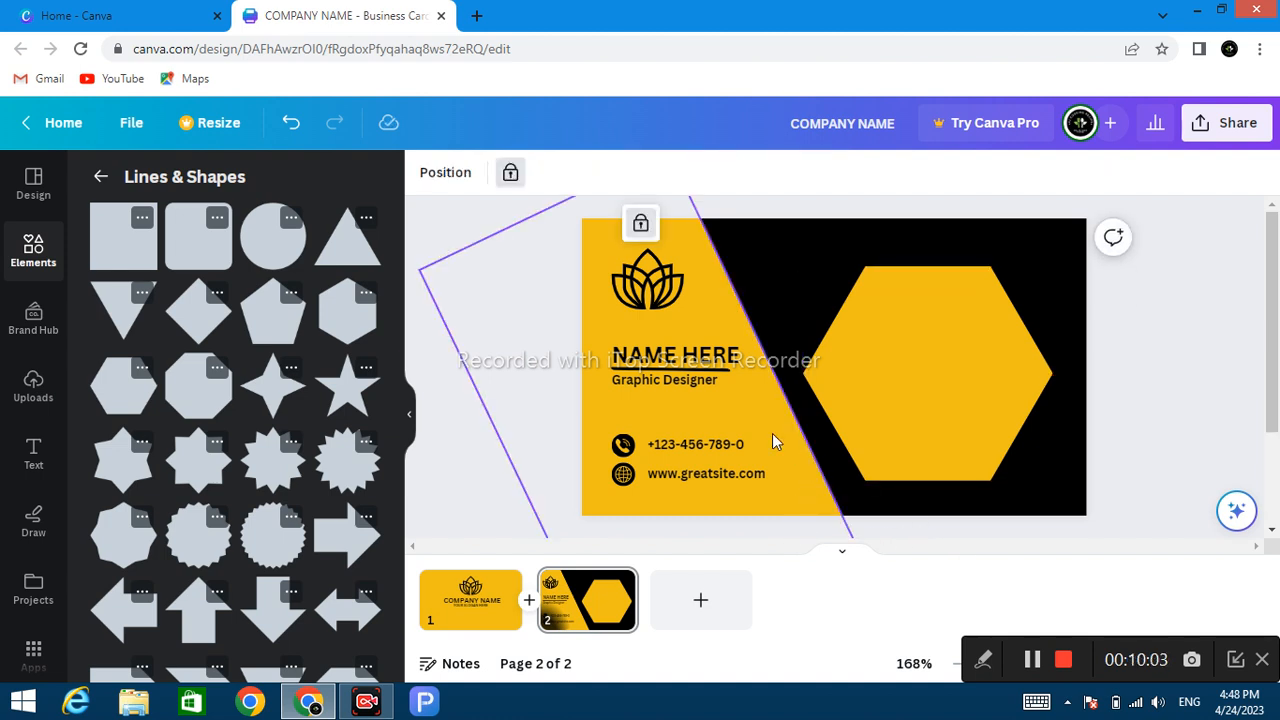
left_click(641, 223)
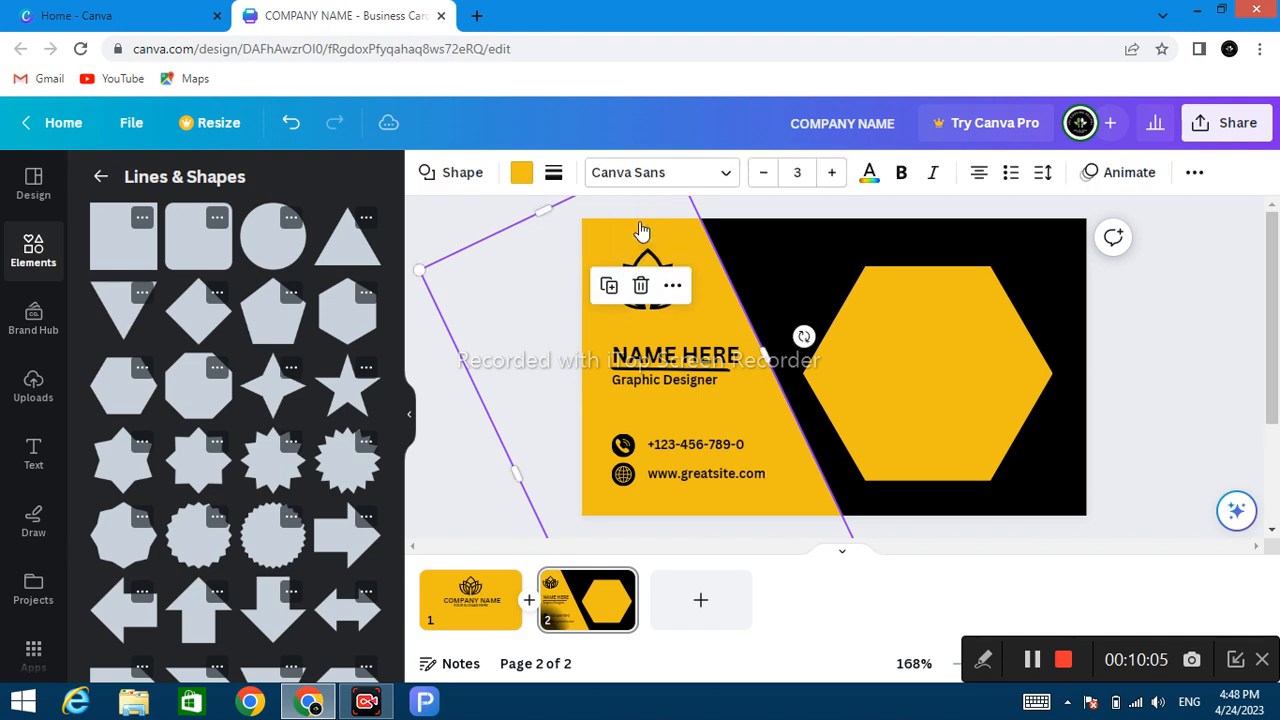
left_click_drag(850, 525, 843, 526)
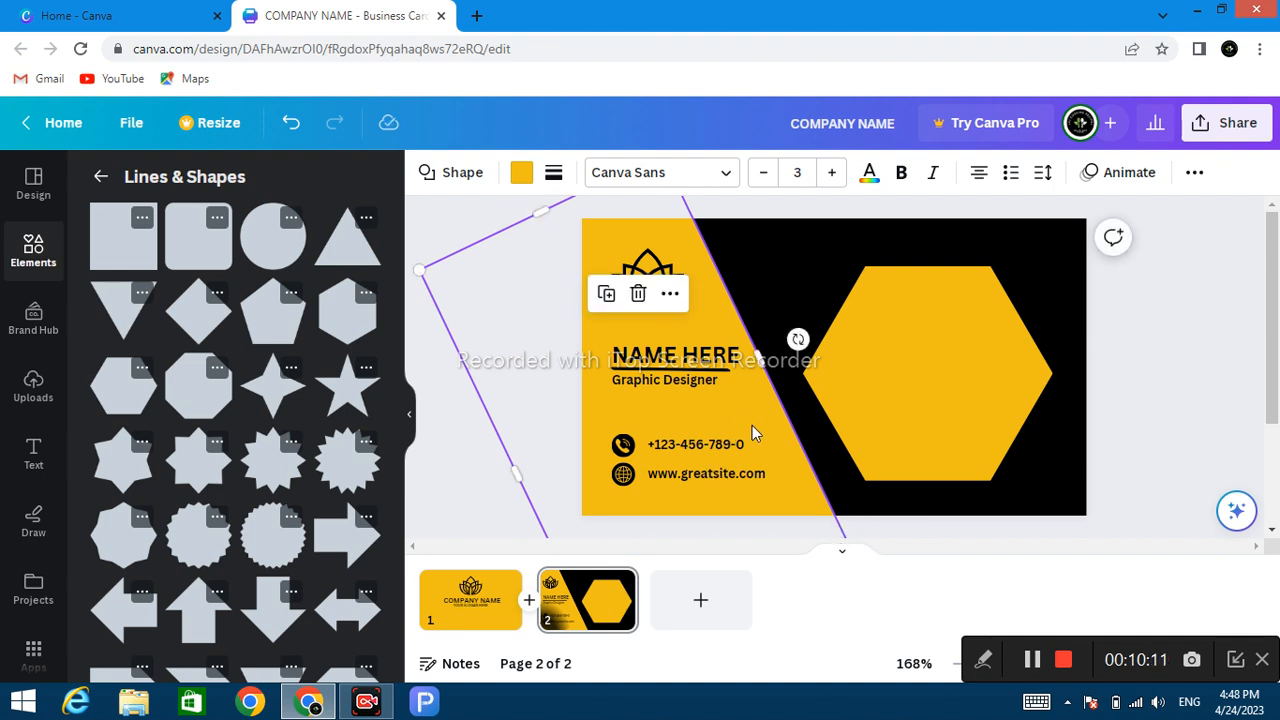
left_click_drag(1272, 335, 1275, 440)
left_click_drag(1278, 434, 1278, 429)
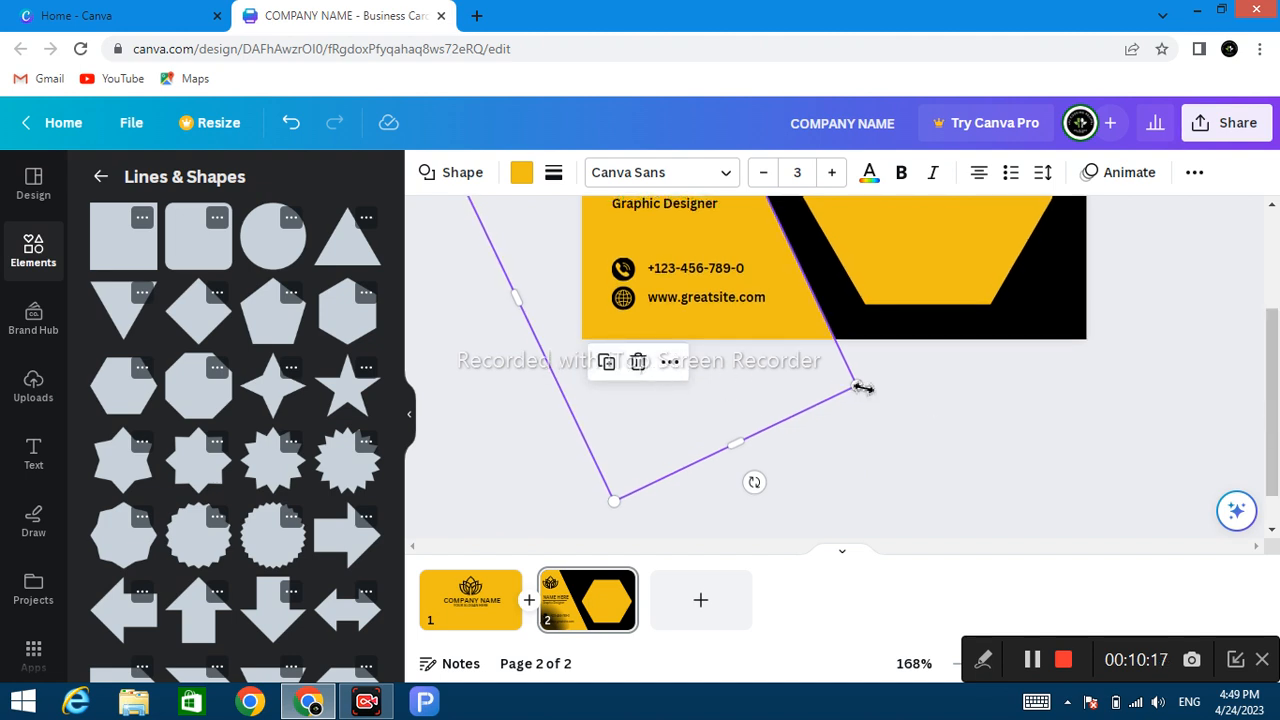
mouse_move(860, 390)
left_mouse_down()
mouse_move(880, 389)
mouse_move(864, 402)
left_mouse_up()
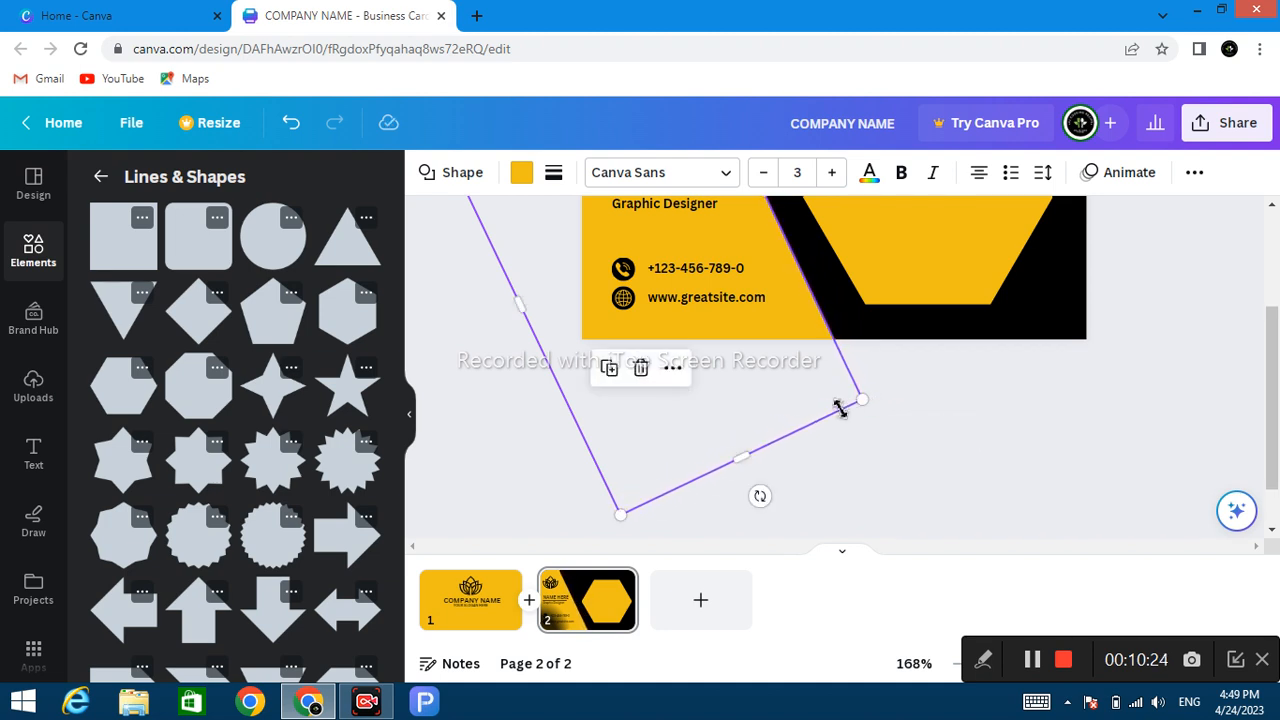
Rotate the yellow panel slightly so its slanted edge runs parallel to the hexagon's lower-left side
right_click(787, 498)
left_click(760, 498)
left_click_drag(763, 494, 784, 493)
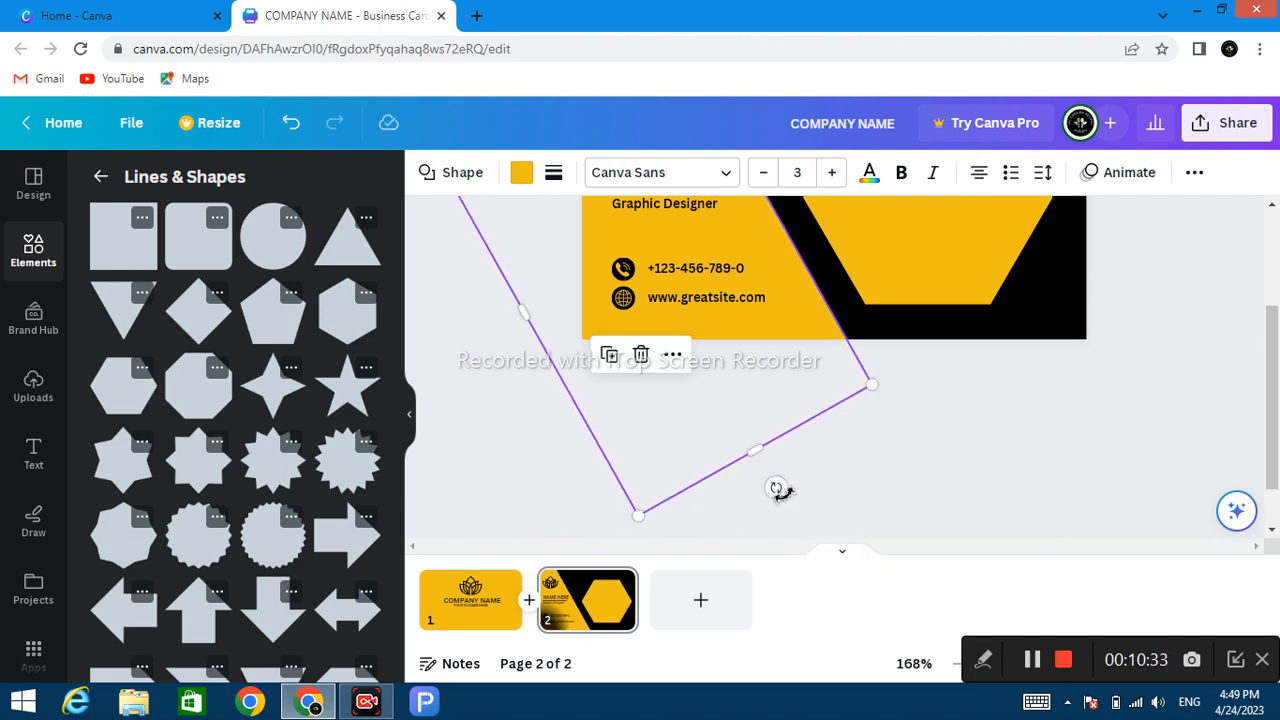
scroll(965, 468, "up", 2)
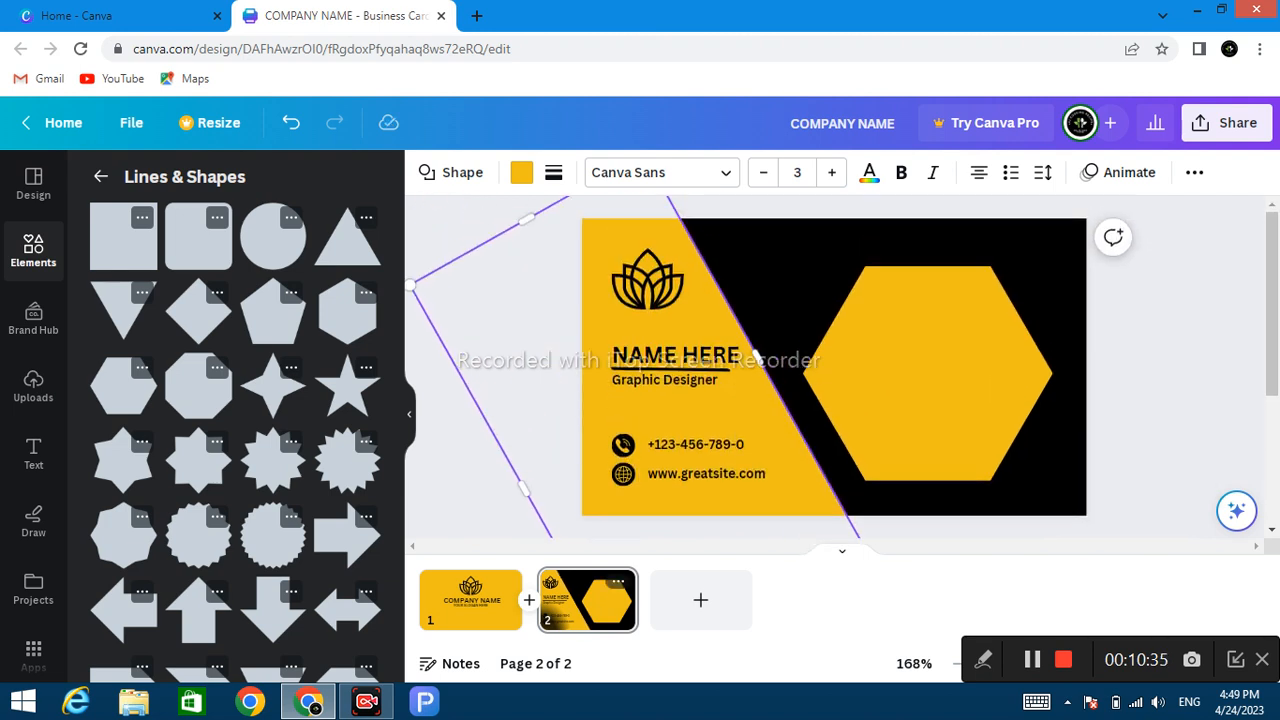
left_click(1200, 314)
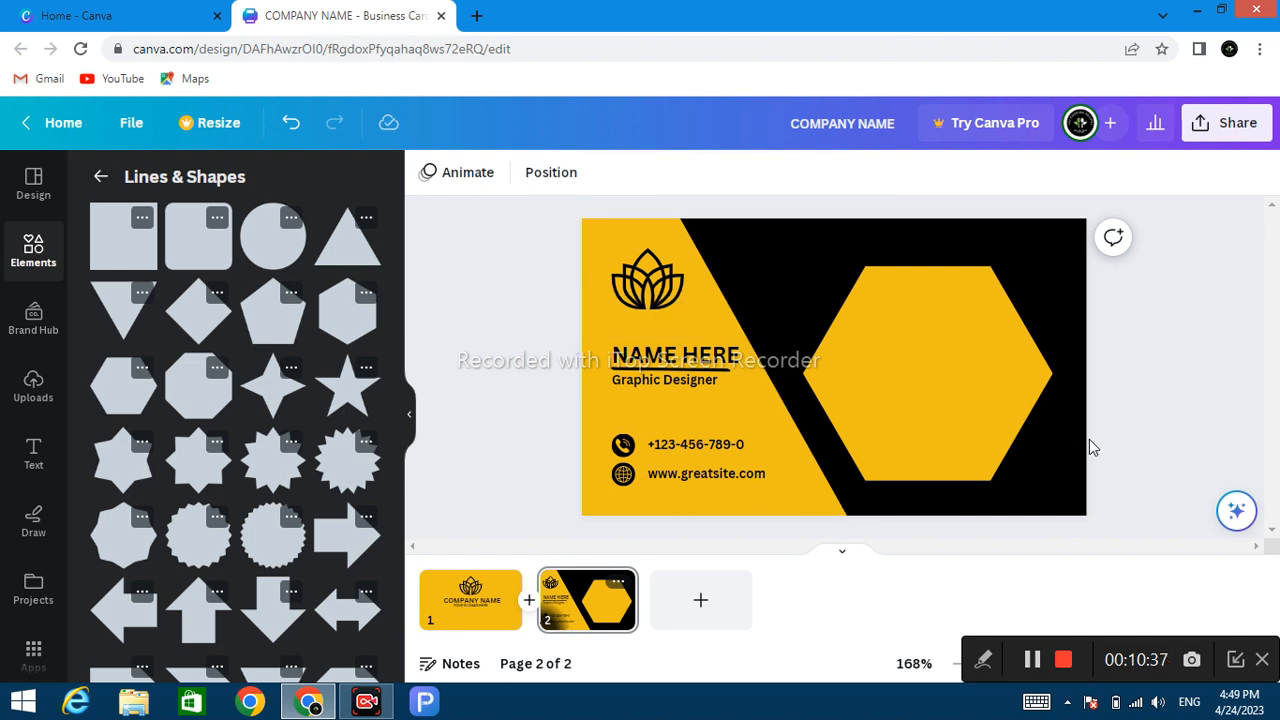
Give the hexagon a solid border with a weight of 2
left_click(948, 400)
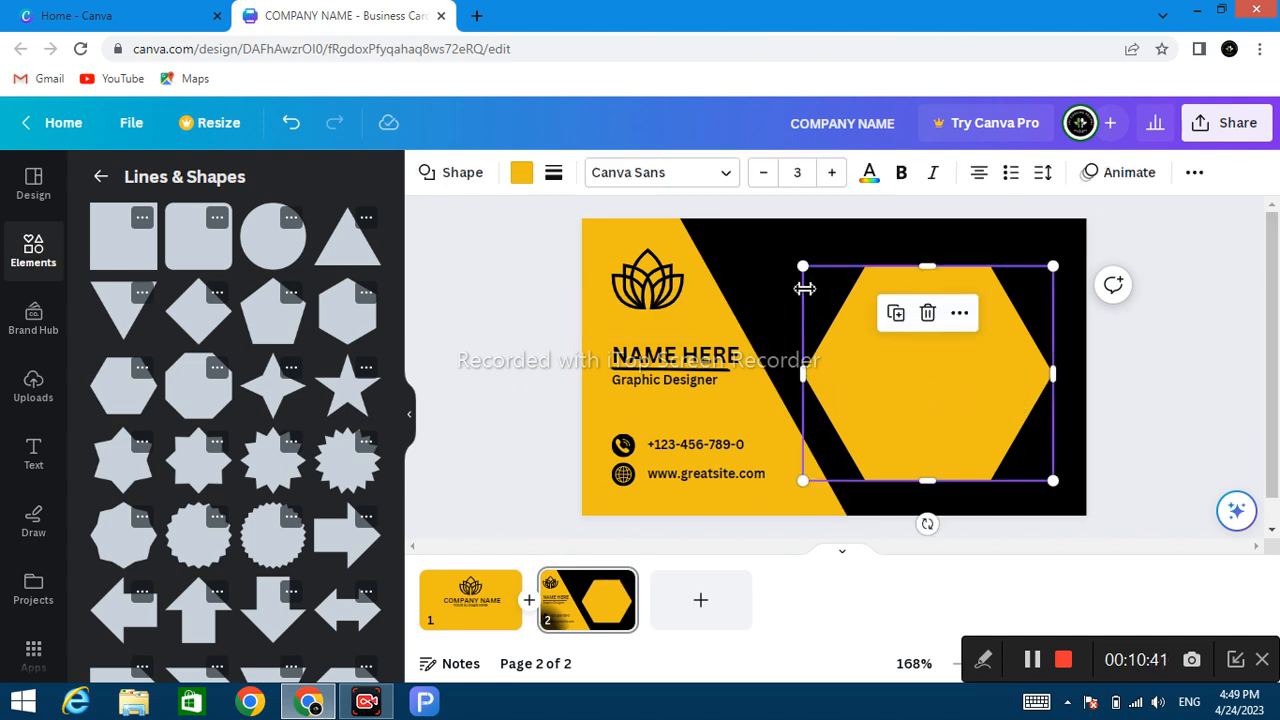
left_click(554, 177)
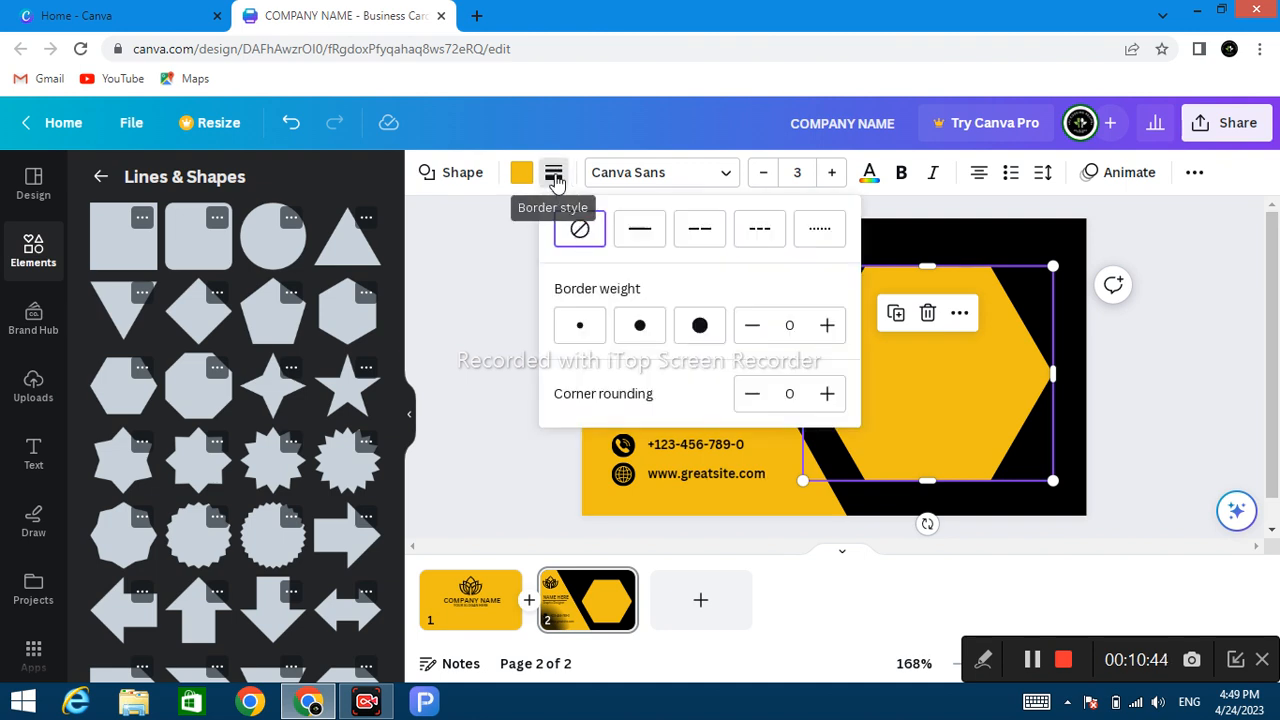
left_click(630, 235)
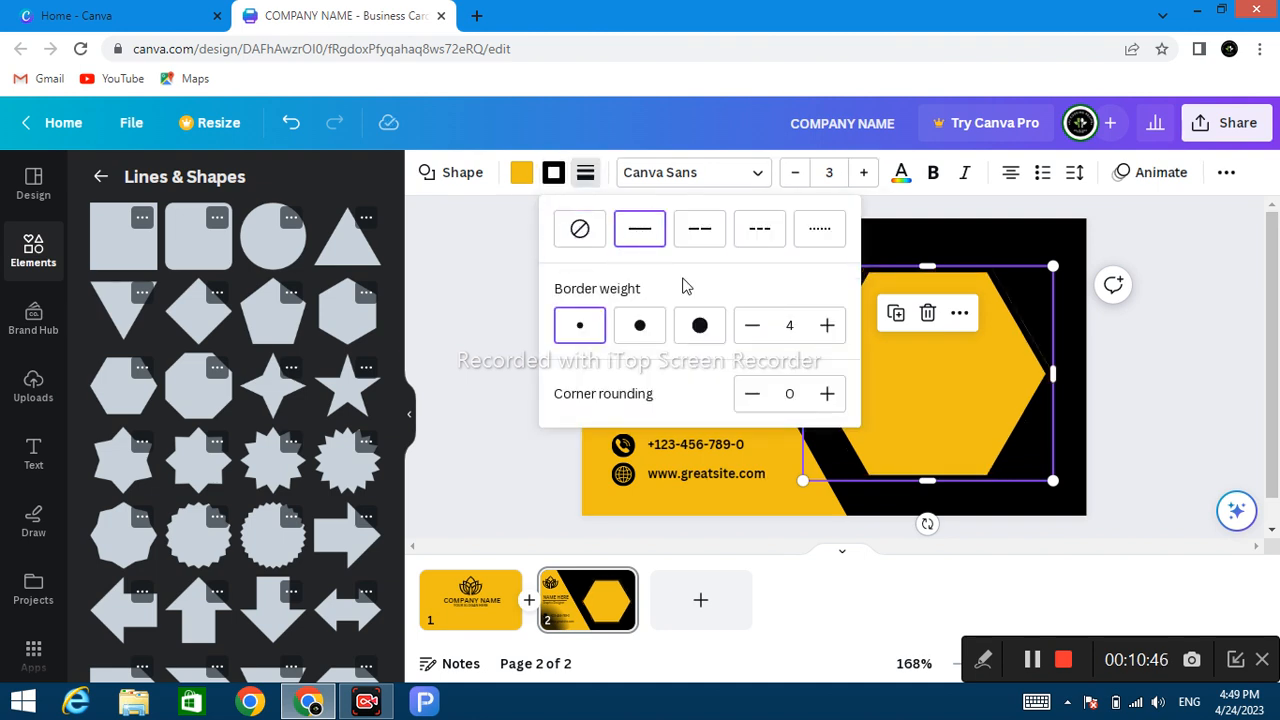
left_click(754, 330)
left_click(754, 330)
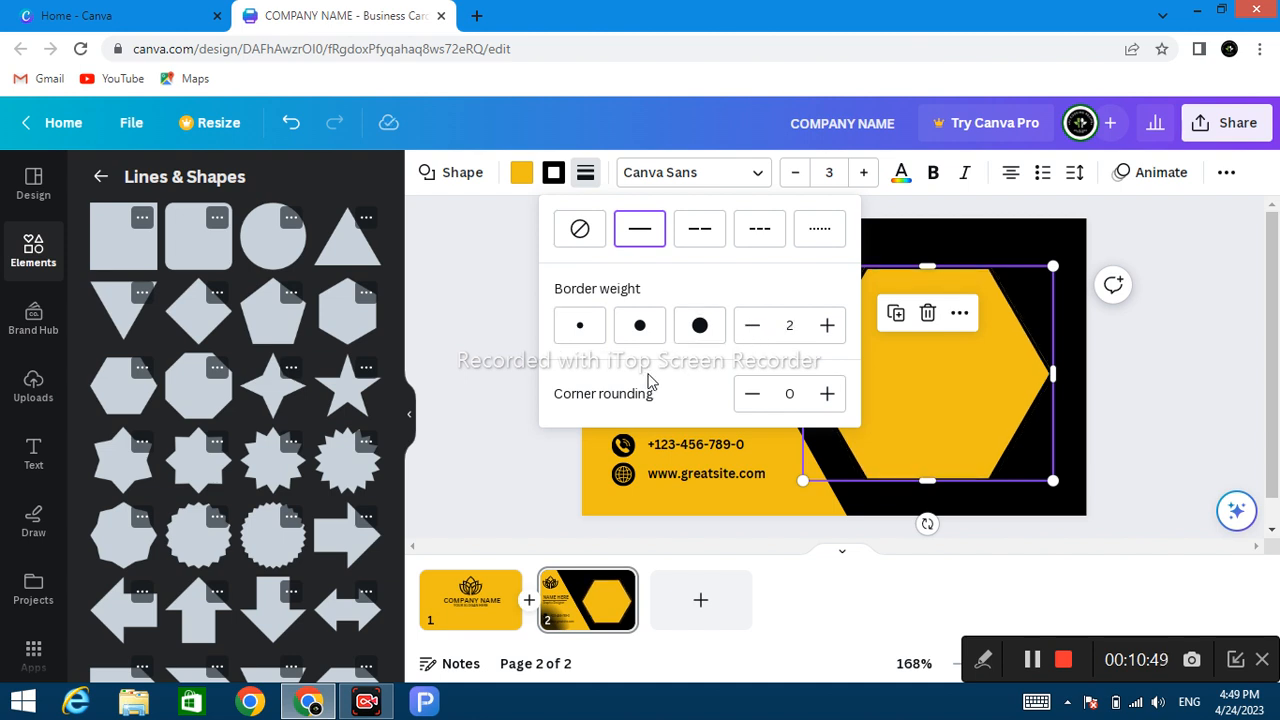
Make the large hexagon's border white and remove its yellow fill
left_click(553, 172)
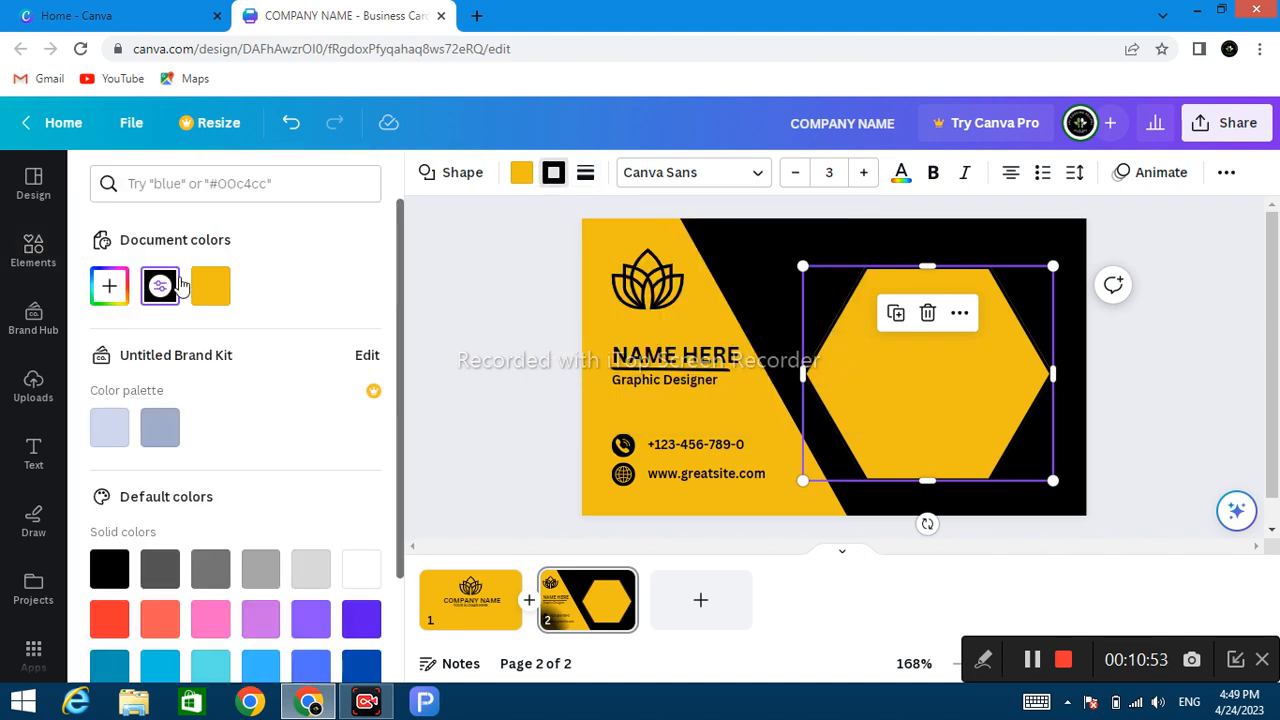
left_click(362, 567)
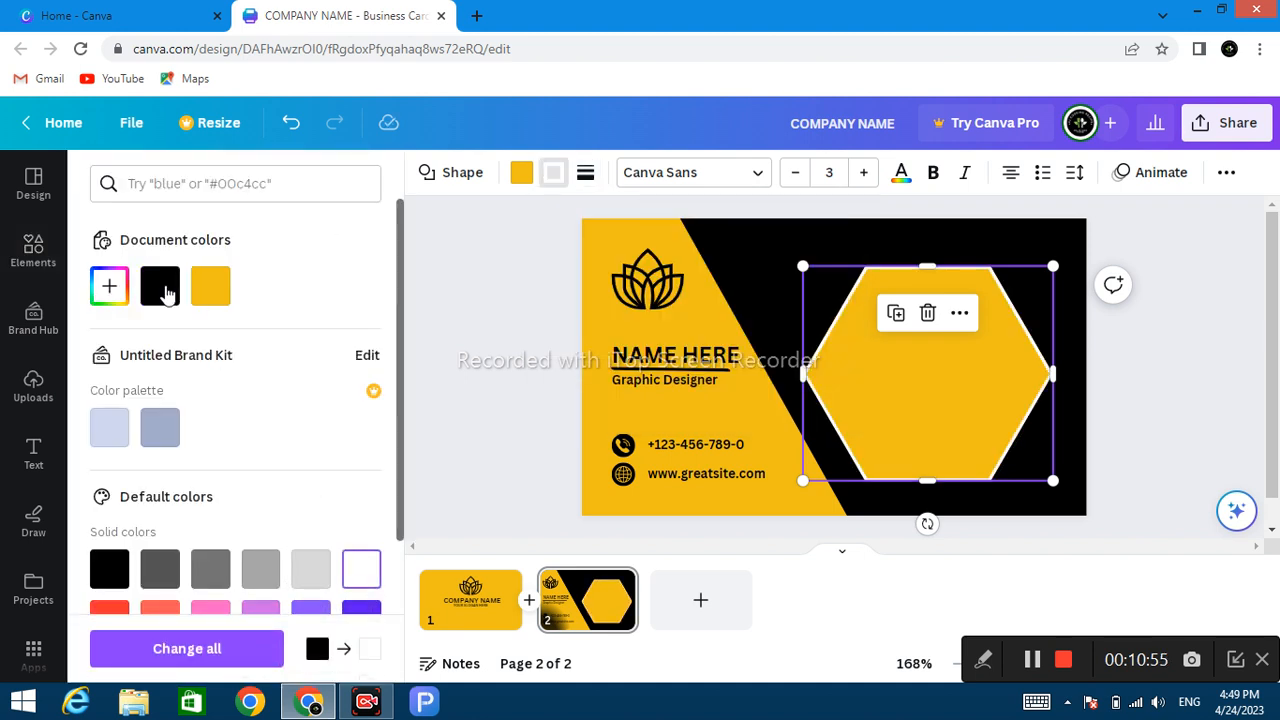
left_click(519, 175)
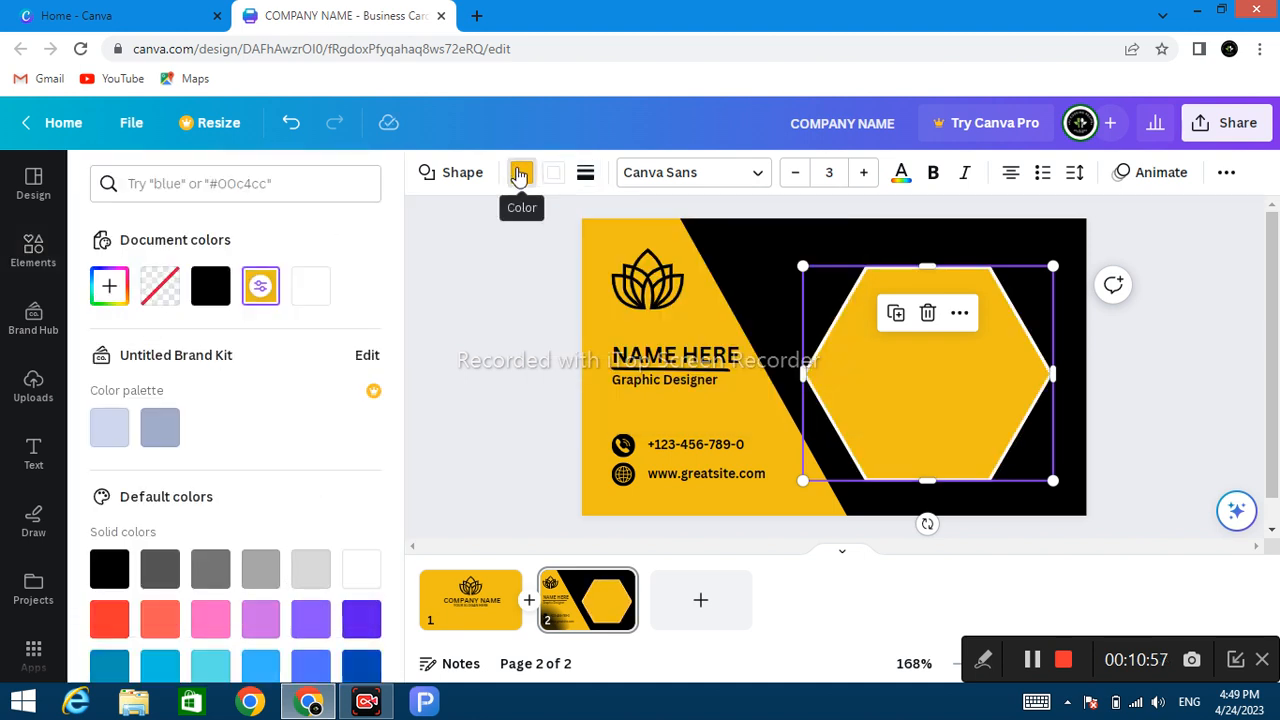
left_click(160, 285)
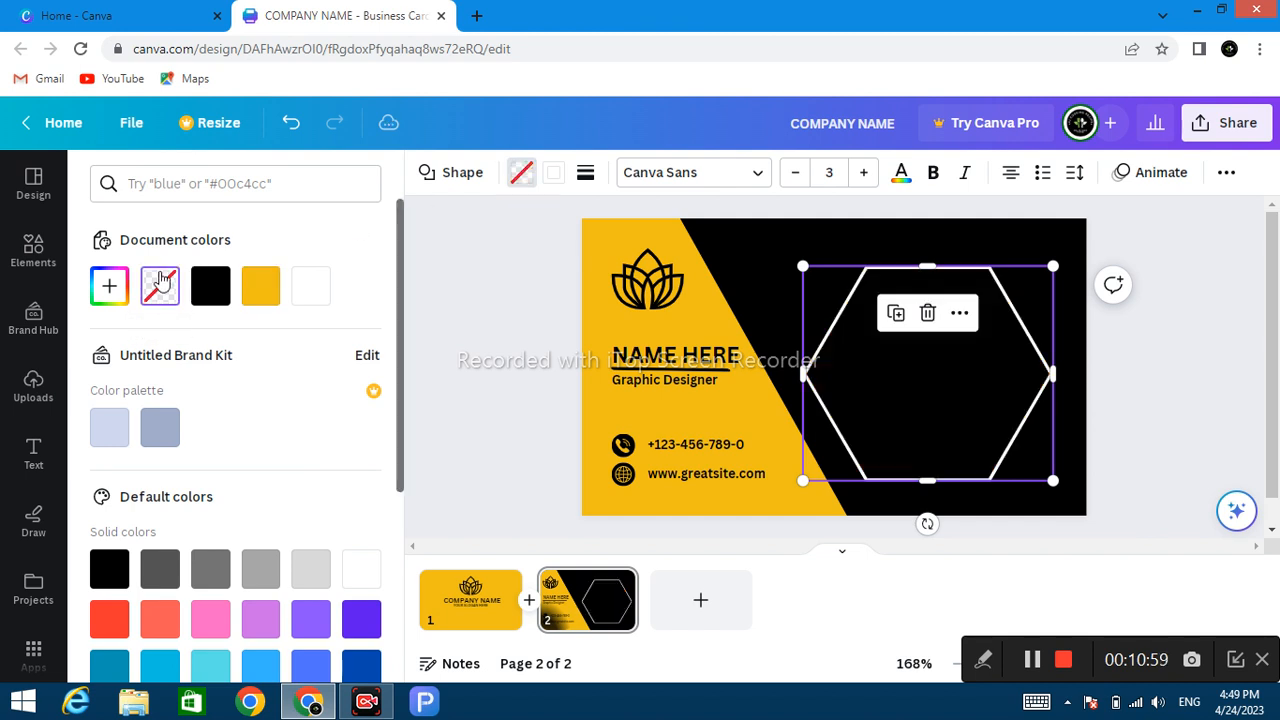
left_click(487, 355)
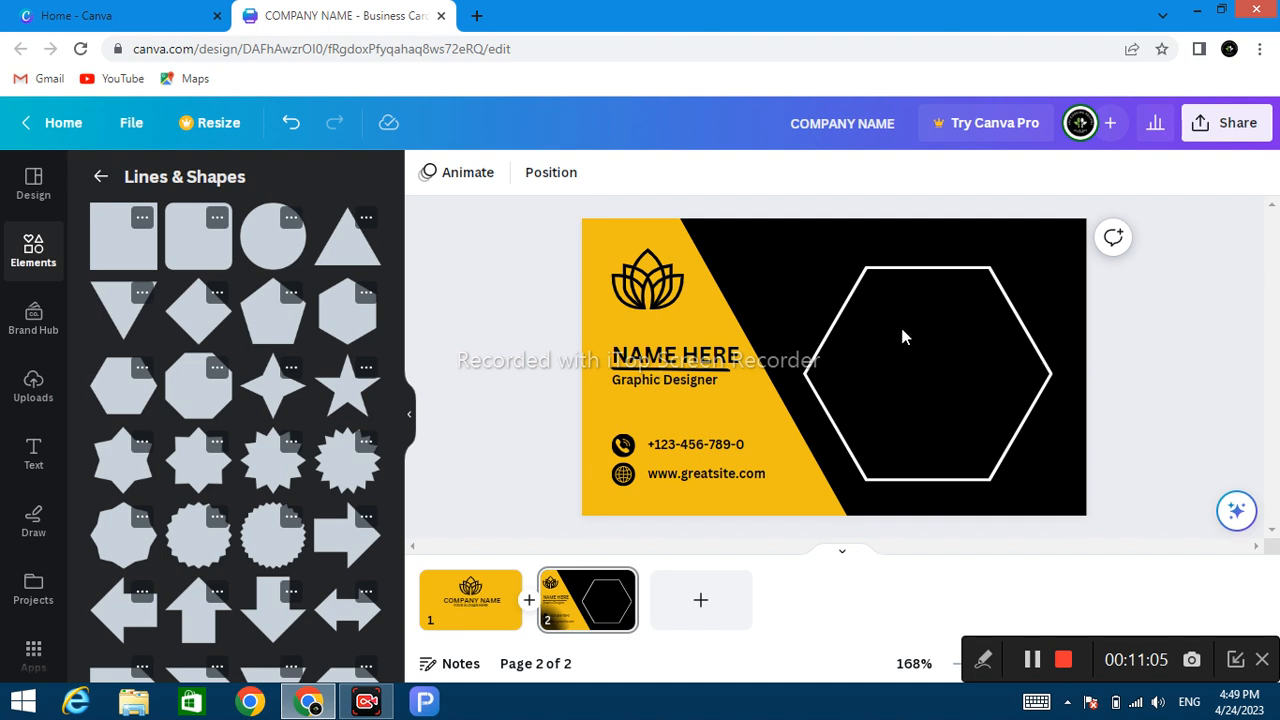
Create two small overlapping copies of the hexagon outline beside the large hexagon's upper-left side, the second one lower and further left
left_click(926, 358)
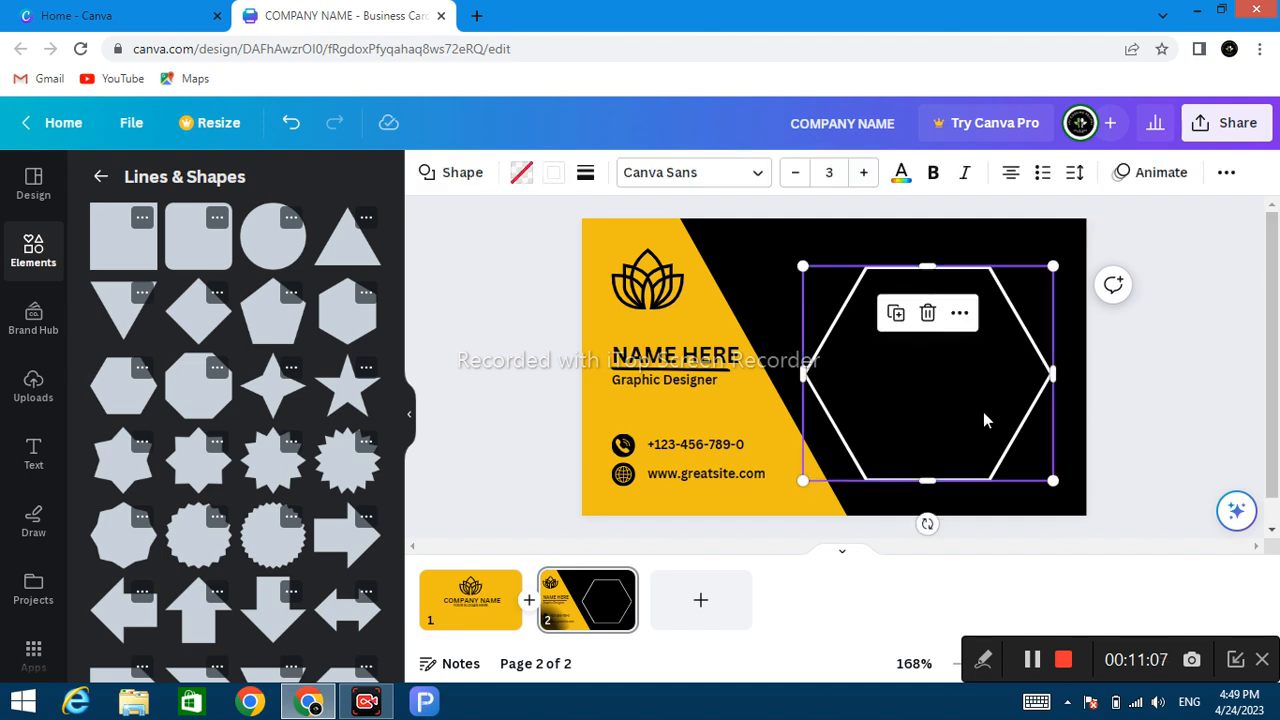
key("ctrl+d")
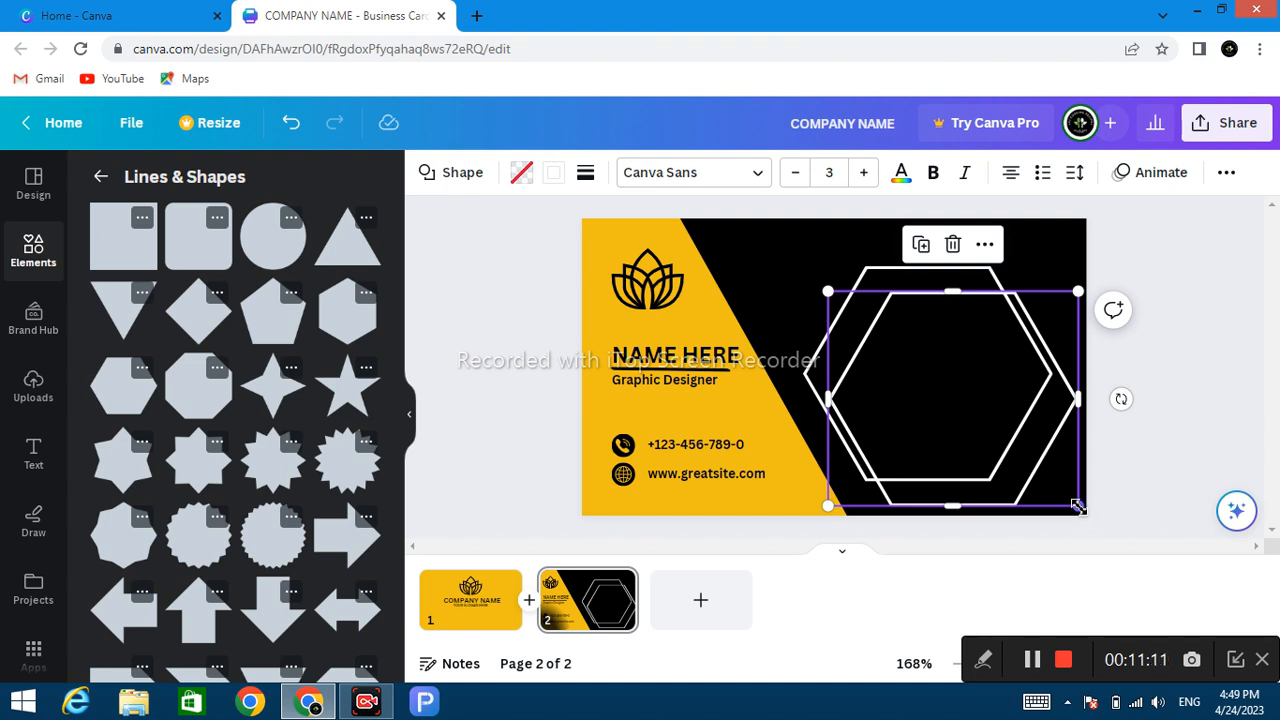
right_click(1037, 457)
left_click(1137, 451)
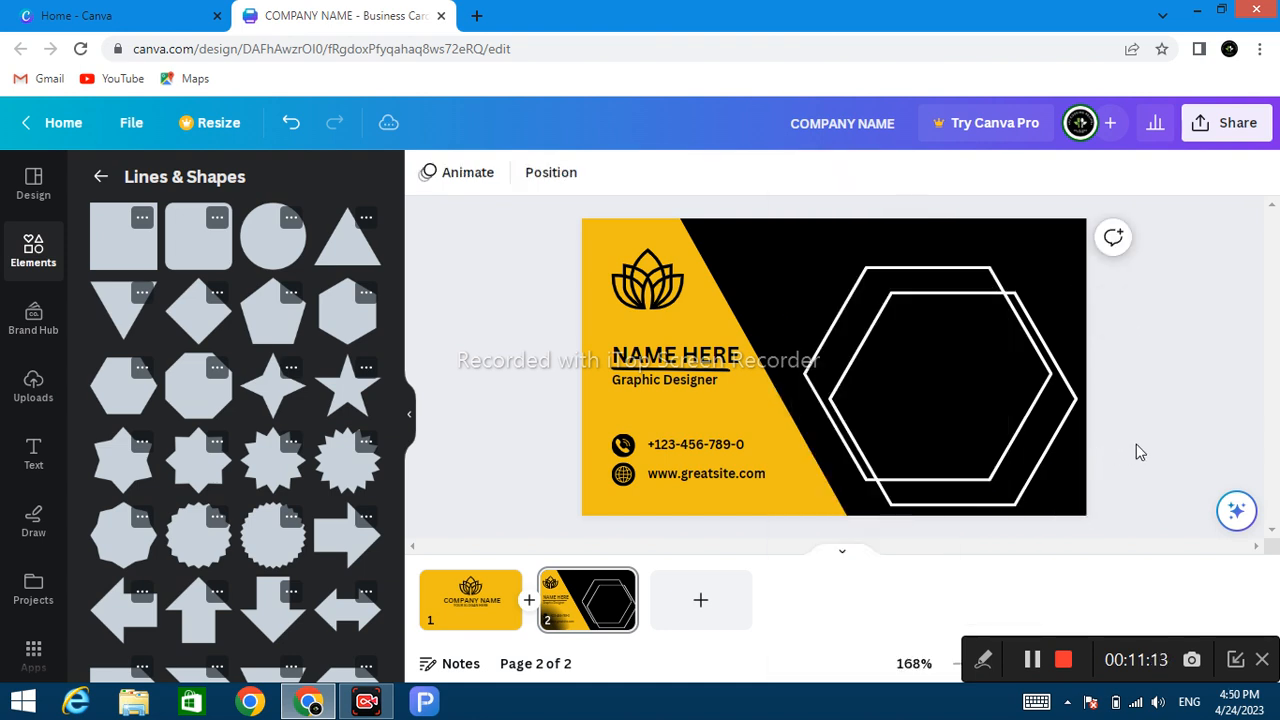
left_click(1040, 463)
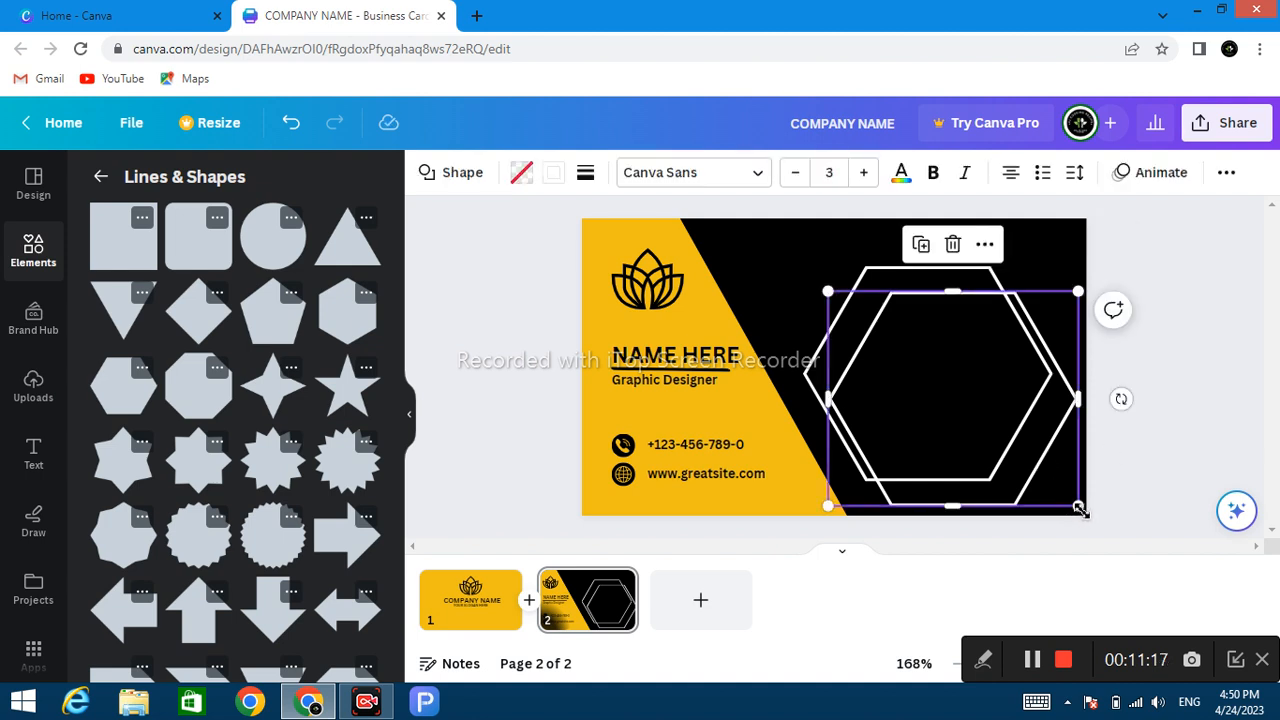
left_click_drag(1070, 503, 842, 348)
key("ctrl+d")
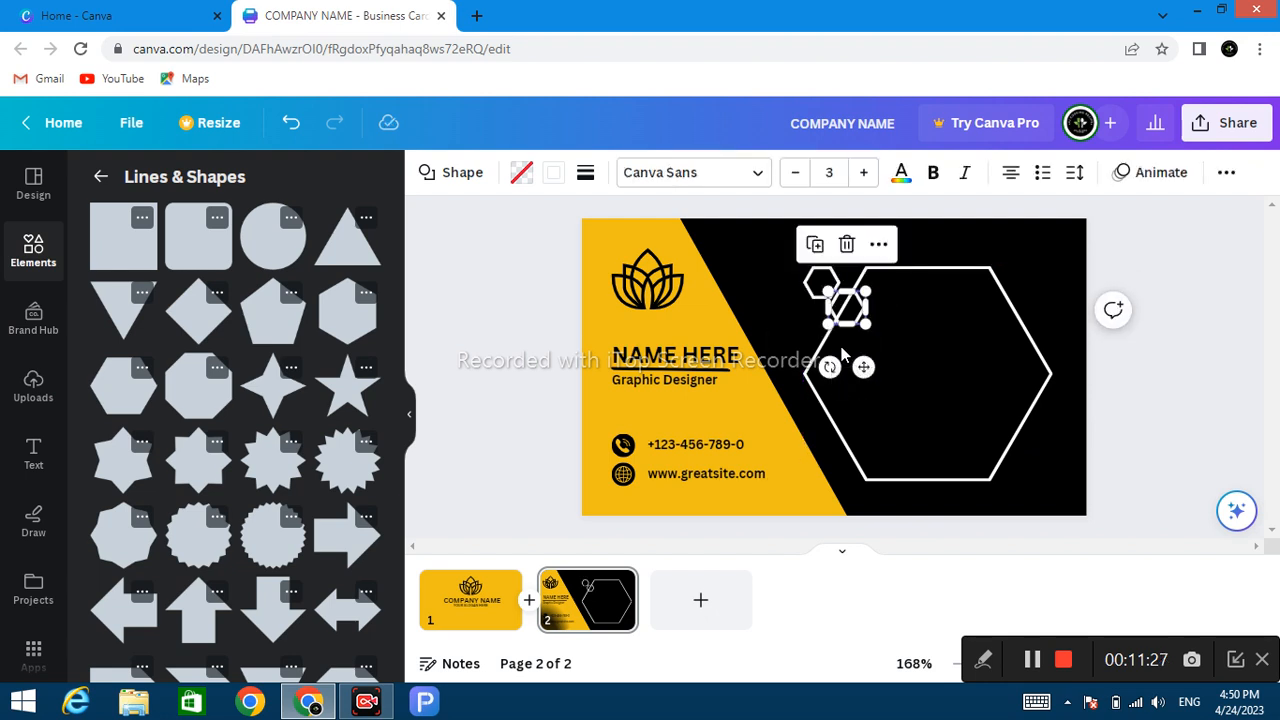
left_click_drag(863, 367, 821, 360)
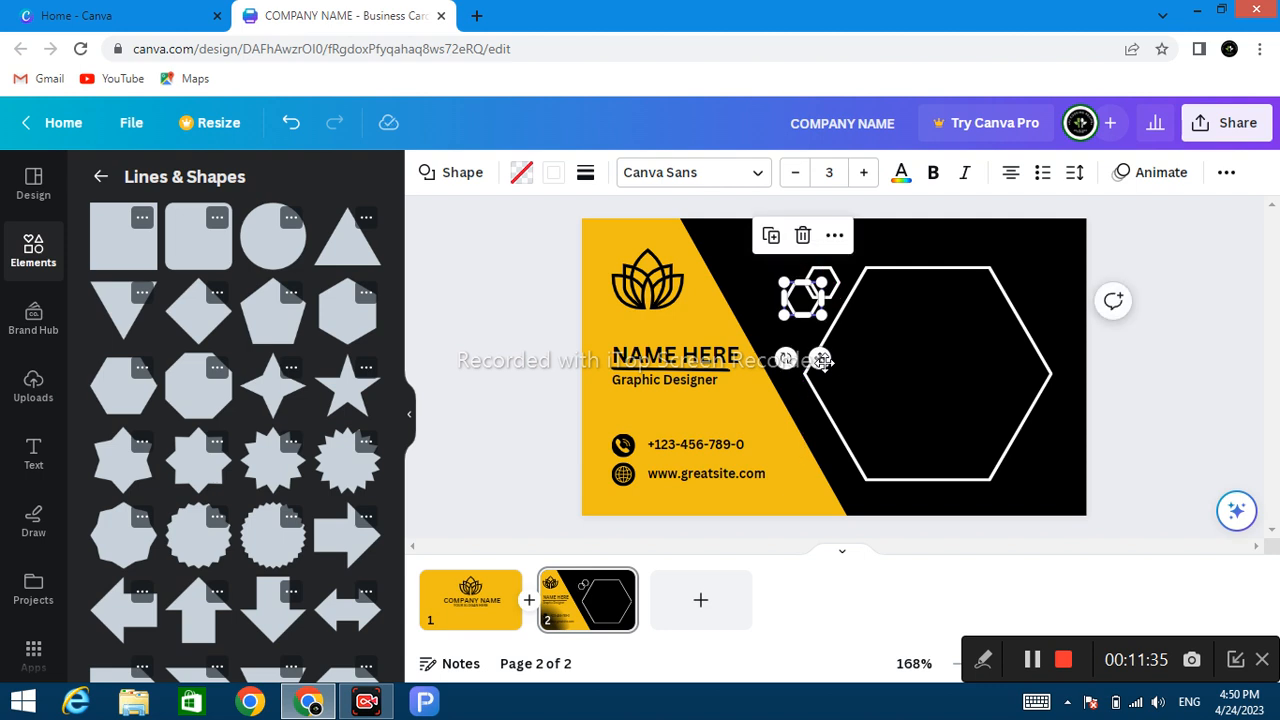
Change the border of the upper small hexagon to the document's yellow
left_click(553, 174)
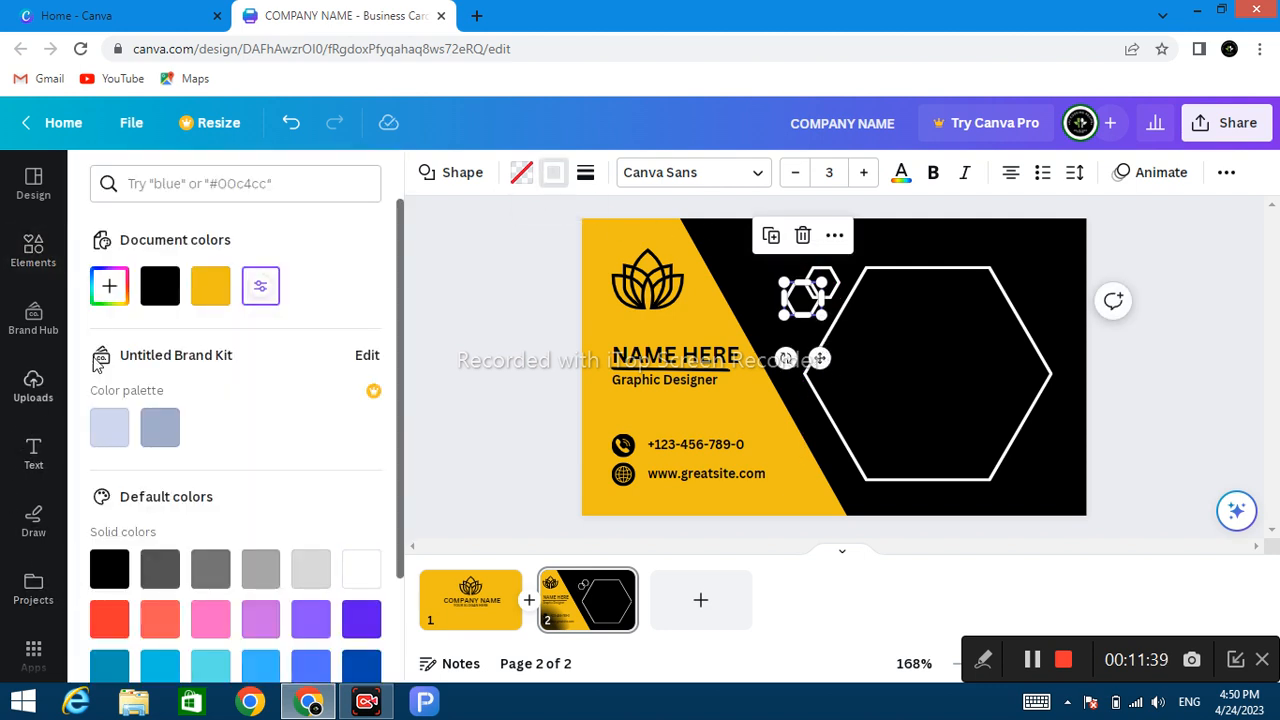
left_click(109, 287)
left_click(166, 446)
left_click_drag(166, 443, 186, 447)
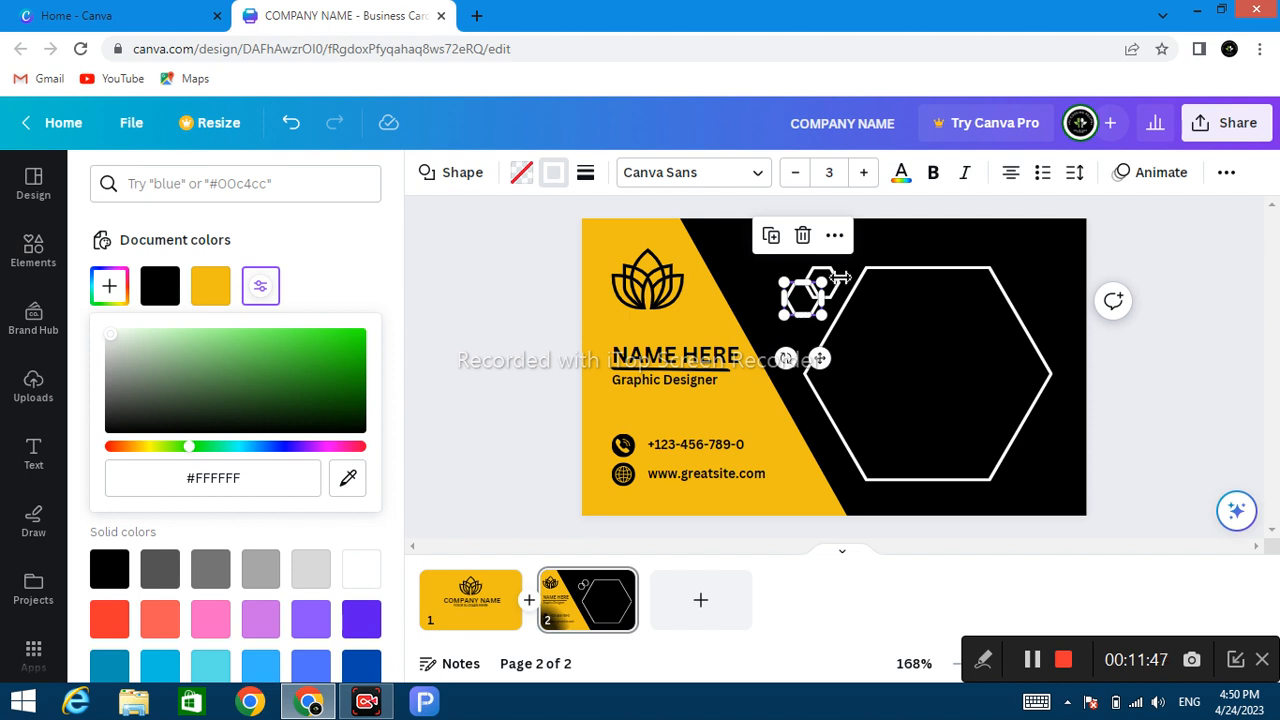
left_click(837, 277)
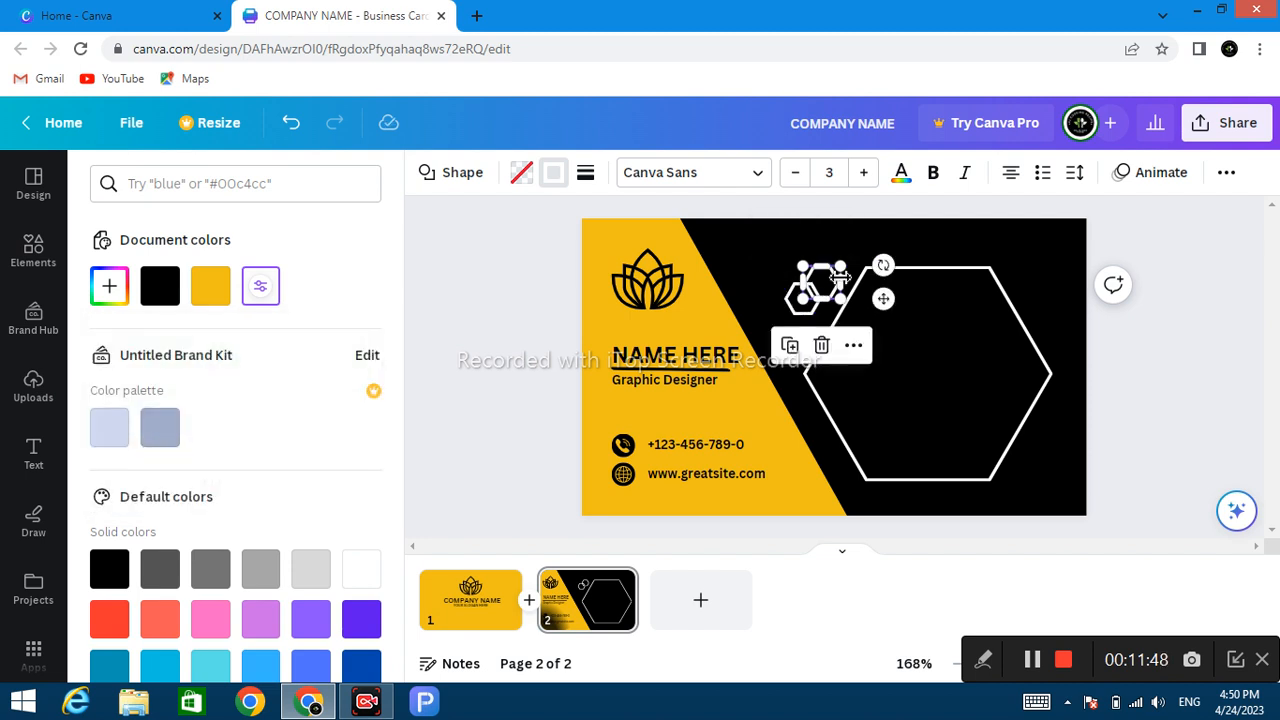
left_click(218, 286)
left_click(450, 307)
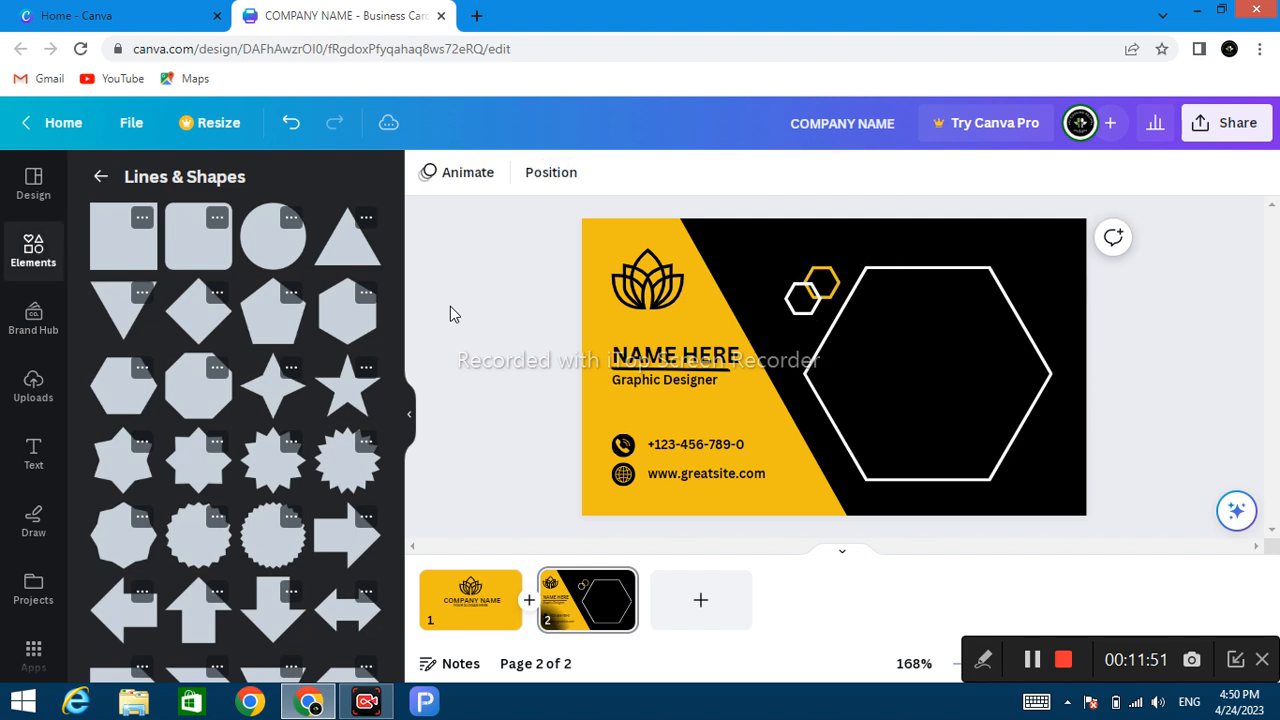
left_click_drag(781, 244, 801, 313)
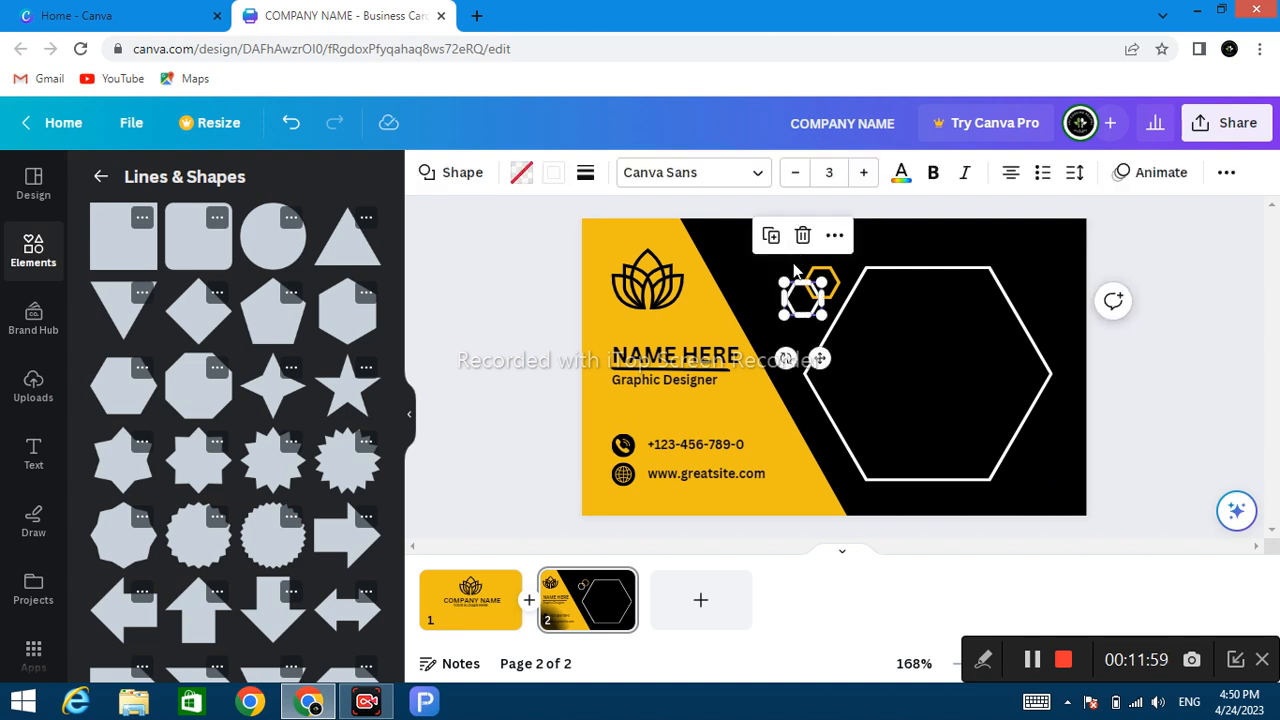
left_click(795, 270)
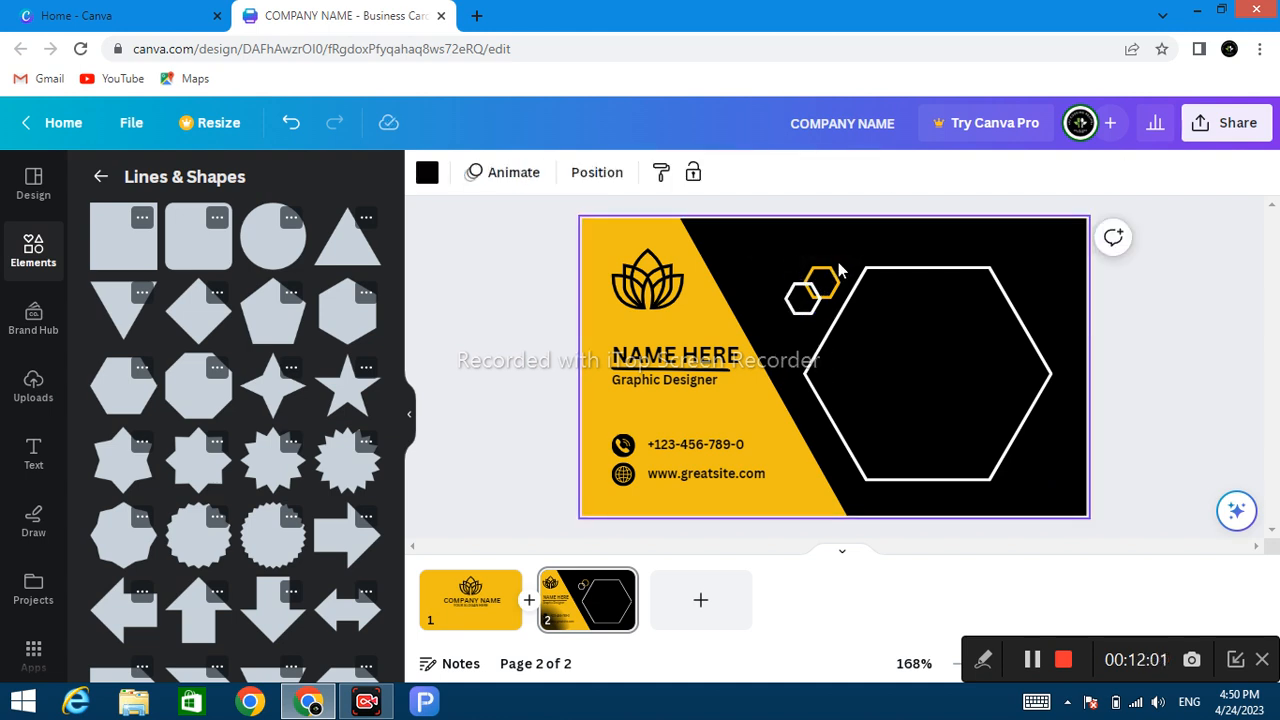
left_click_drag(792, 325, 822, 278)
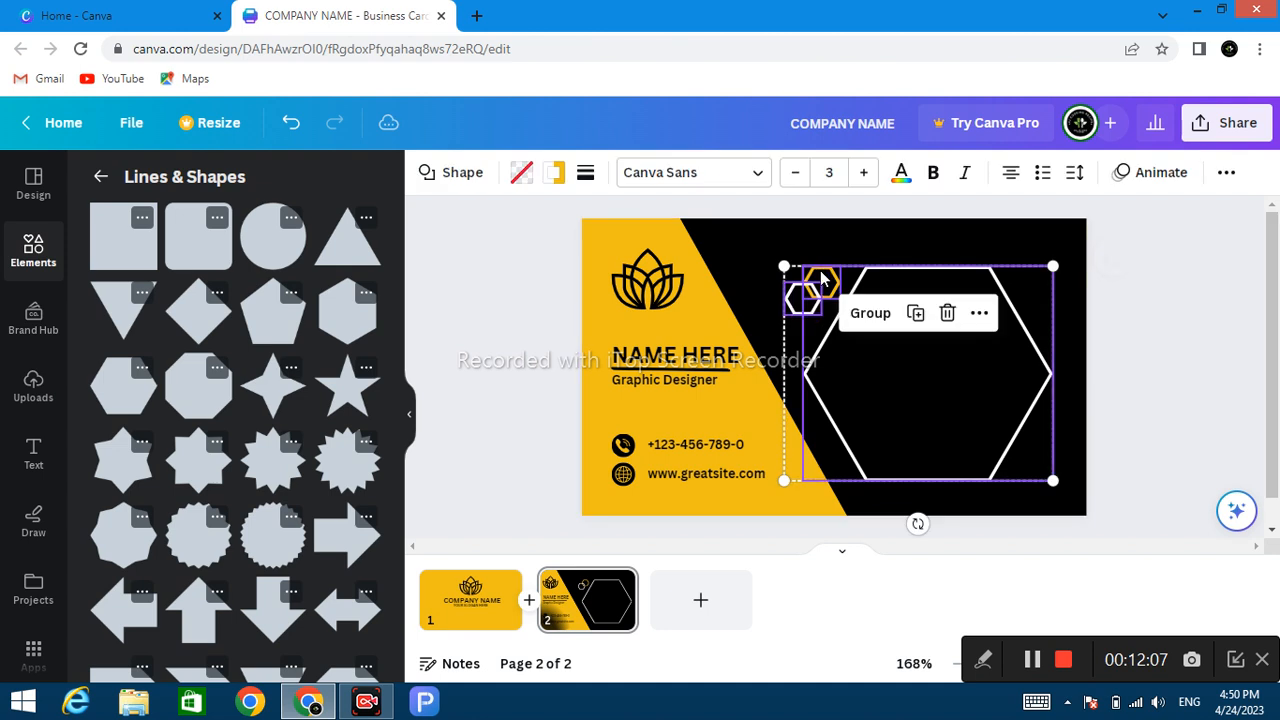
left_click(736, 242)
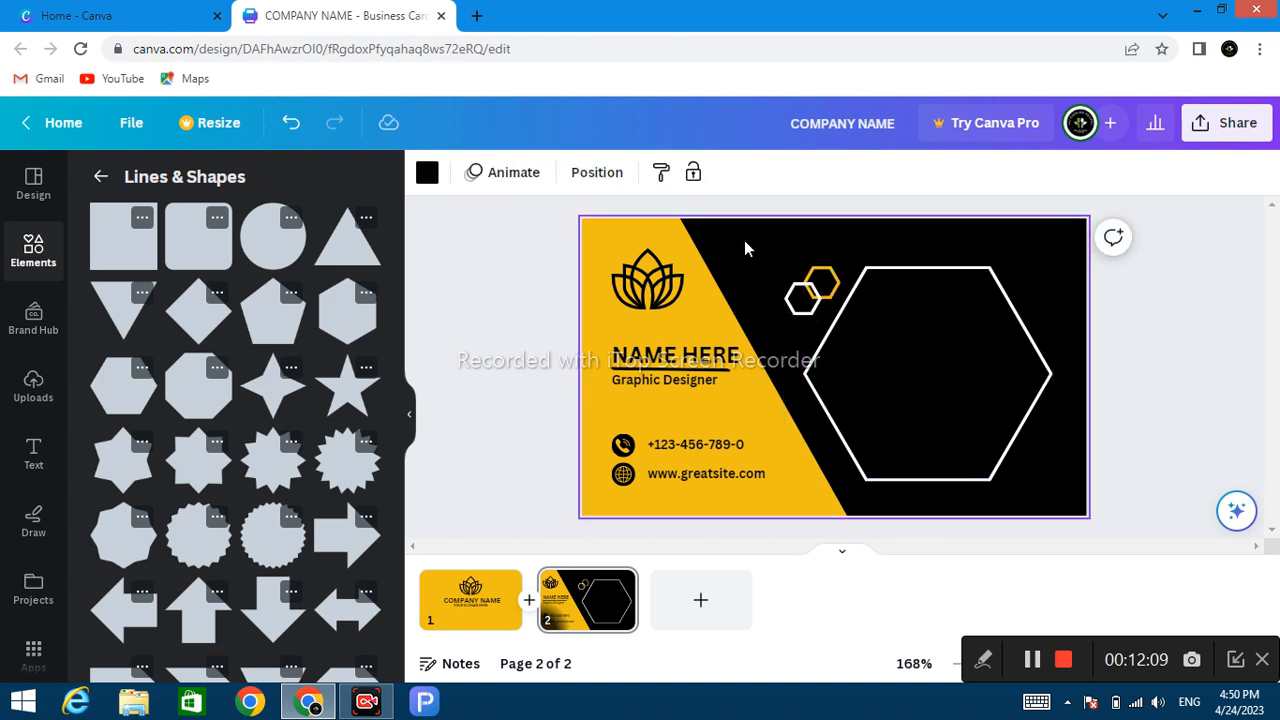
Move the small yellow and white hexagons up and left, clear of the large hexagon, keeping them overlapping diagonally
left_click(815, 282)
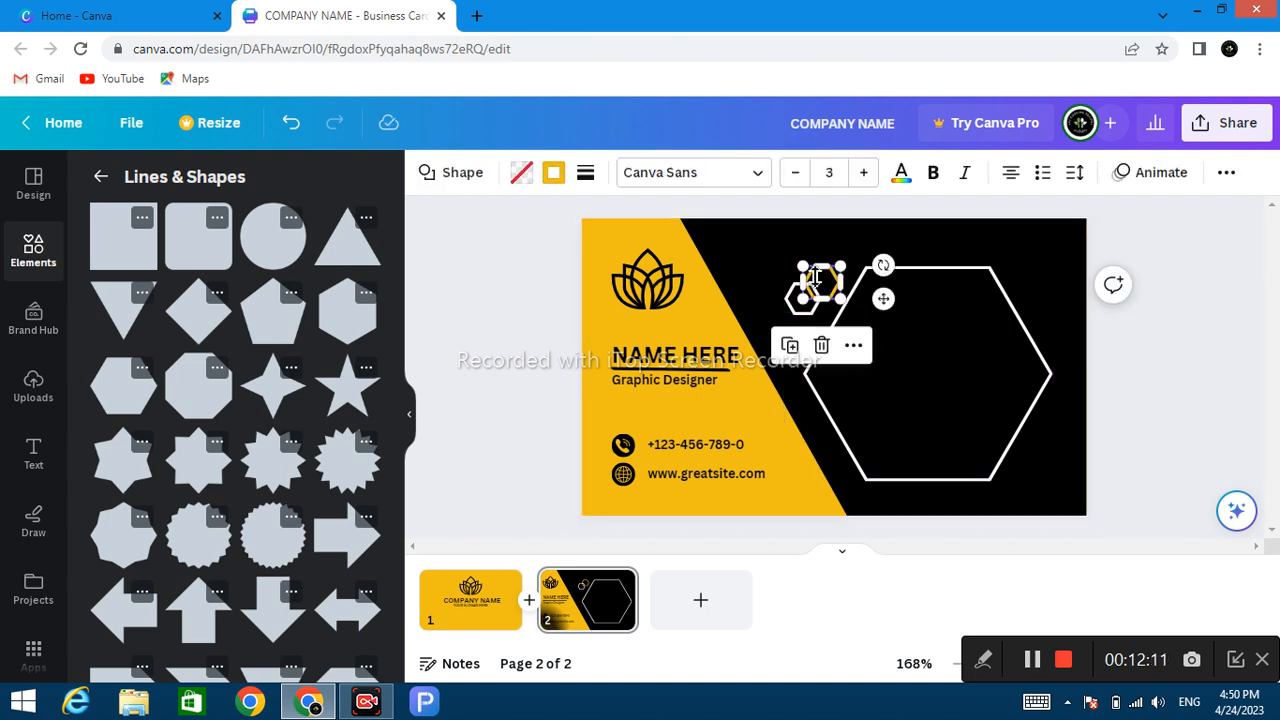
left_click_drag(818, 283, 801, 268)
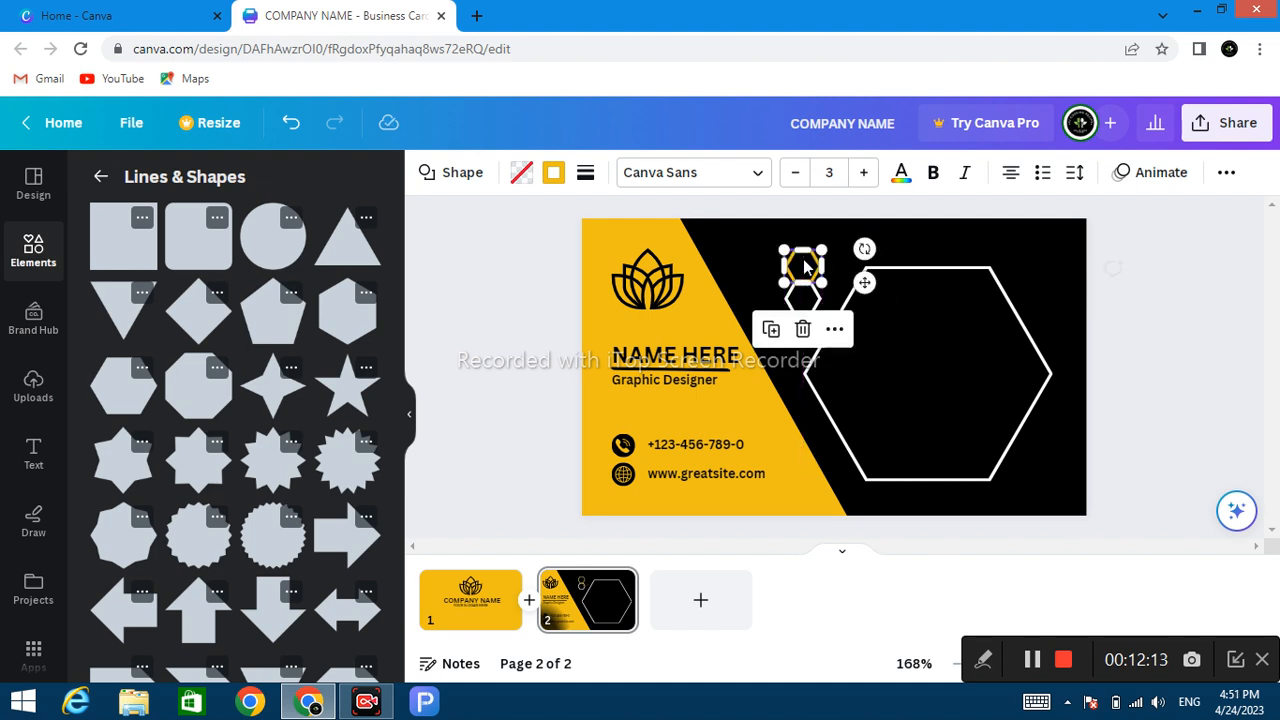
left_click(805, 310)
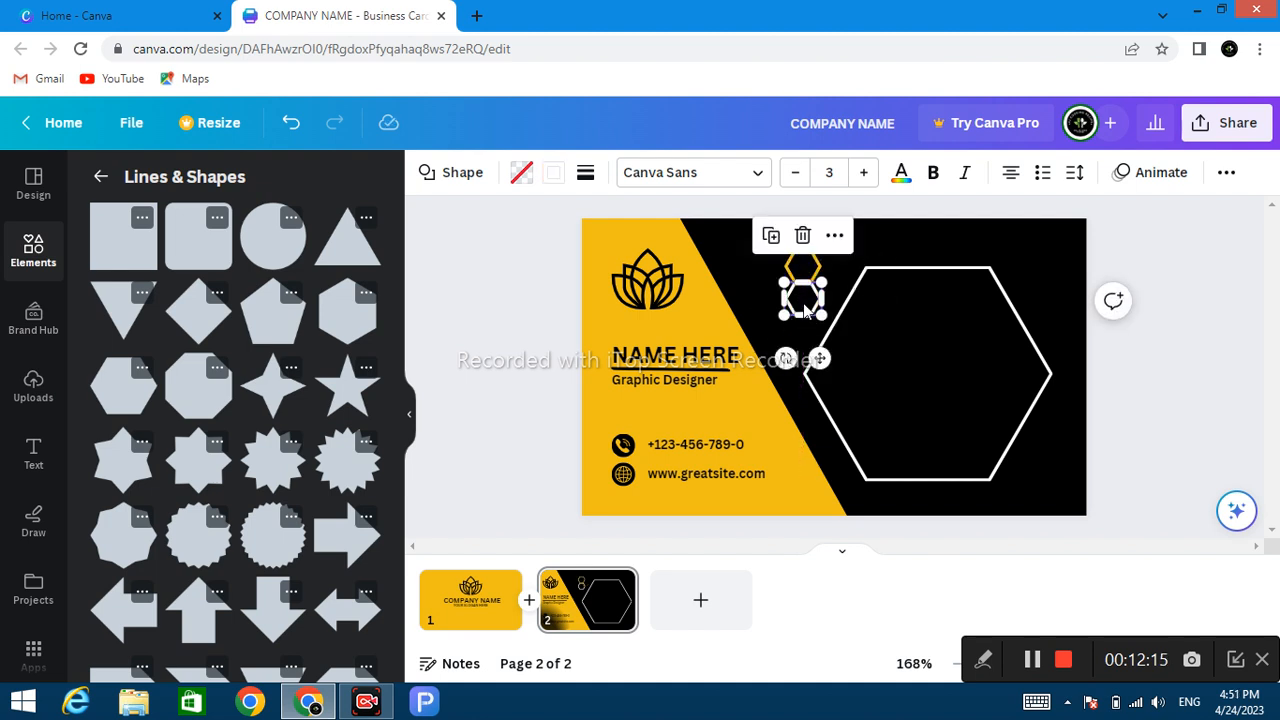
right_click(802, 304)
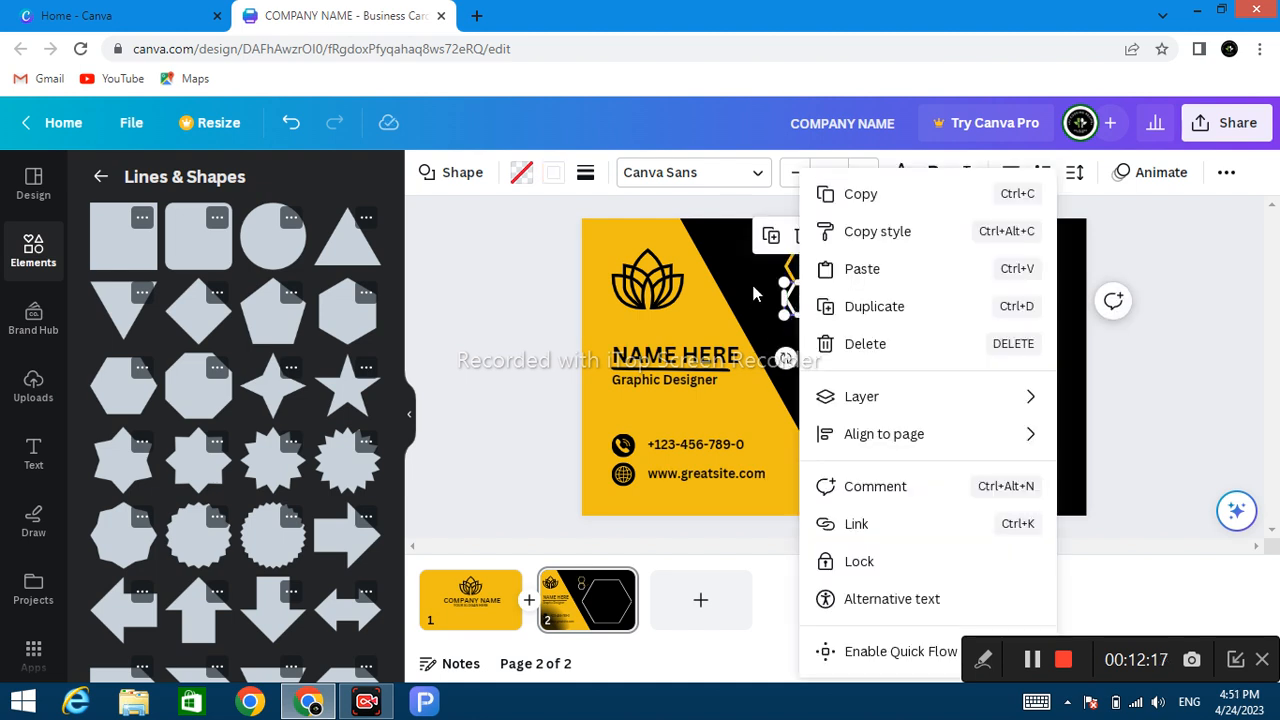
left_click(754, 292)
left_click(800, 301)
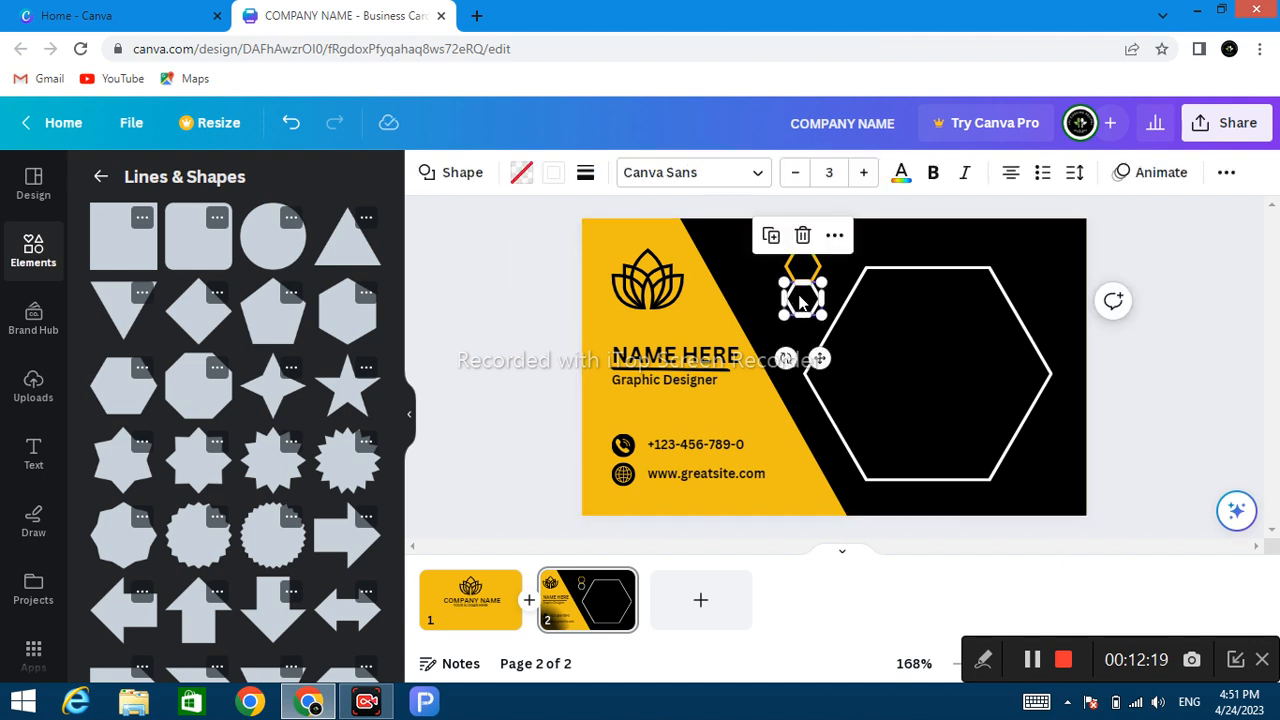
left_click_drag(805, 300, 789, 283)
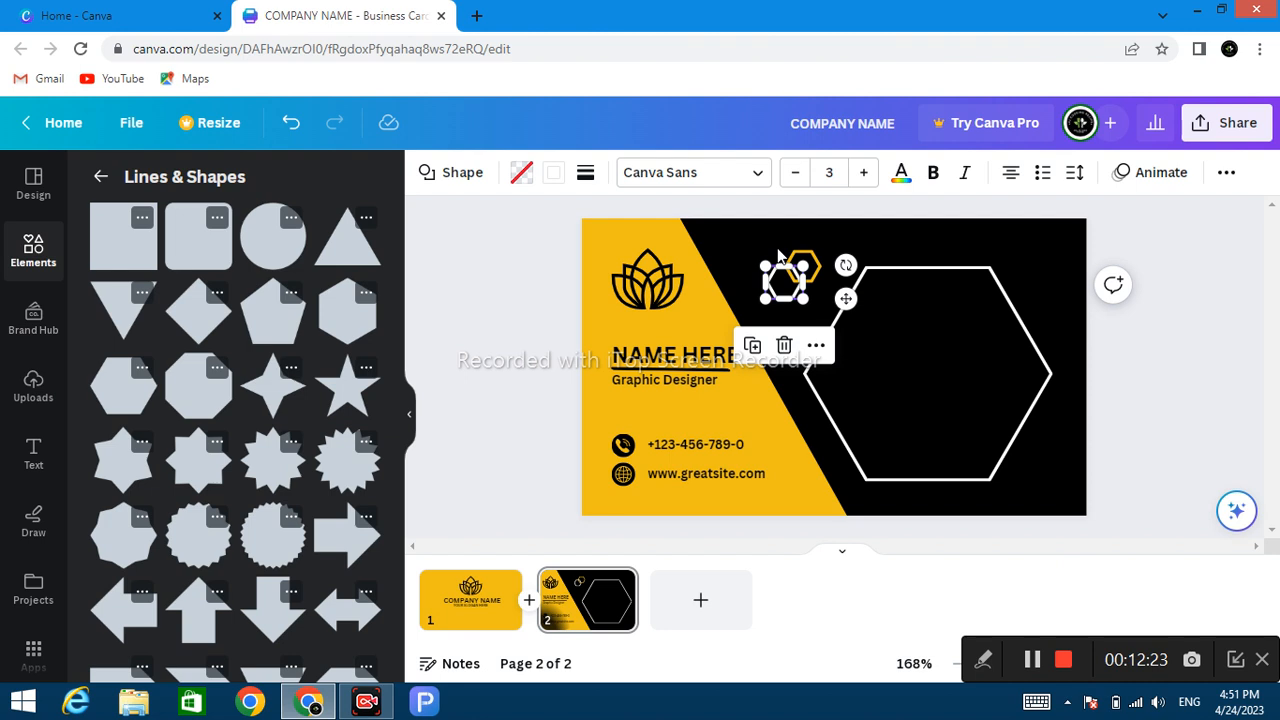
Group the two small hexagons and place a duplicate of the group at the large hexagon's lower-right side
left_click(778, 256)
left_click_drag(805, 308, 799, 301)
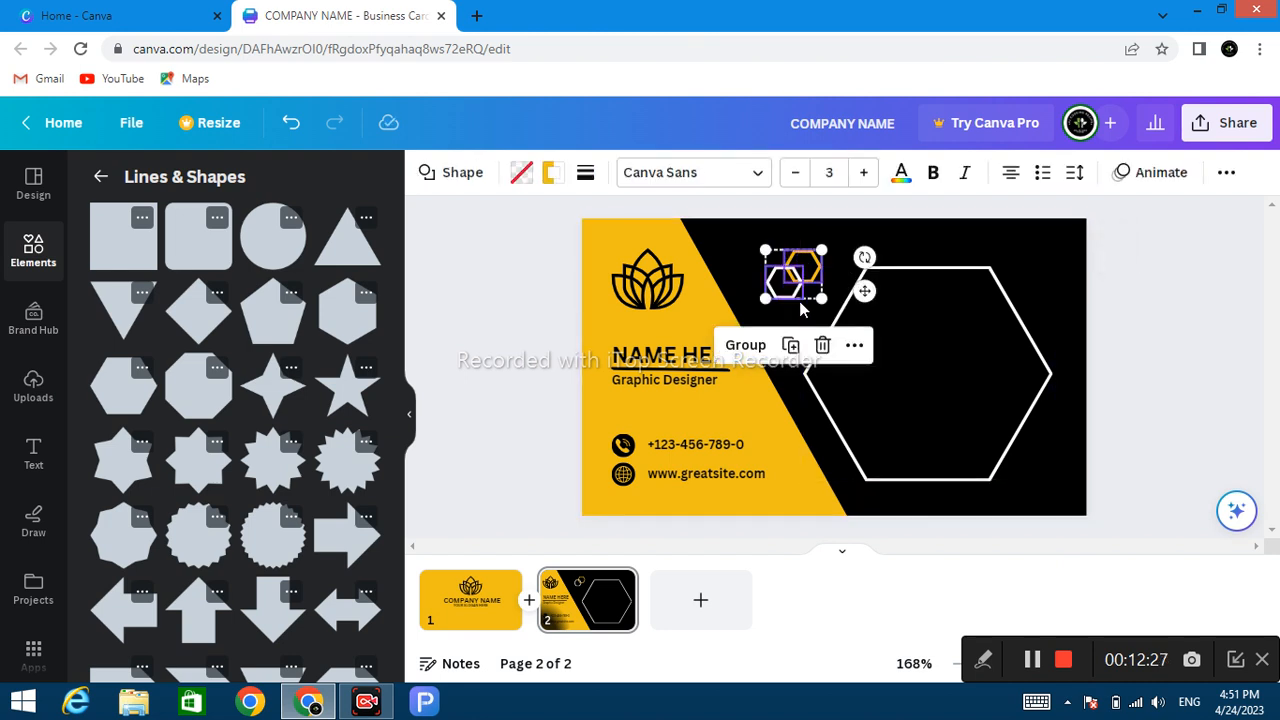
left_click(745, 345)
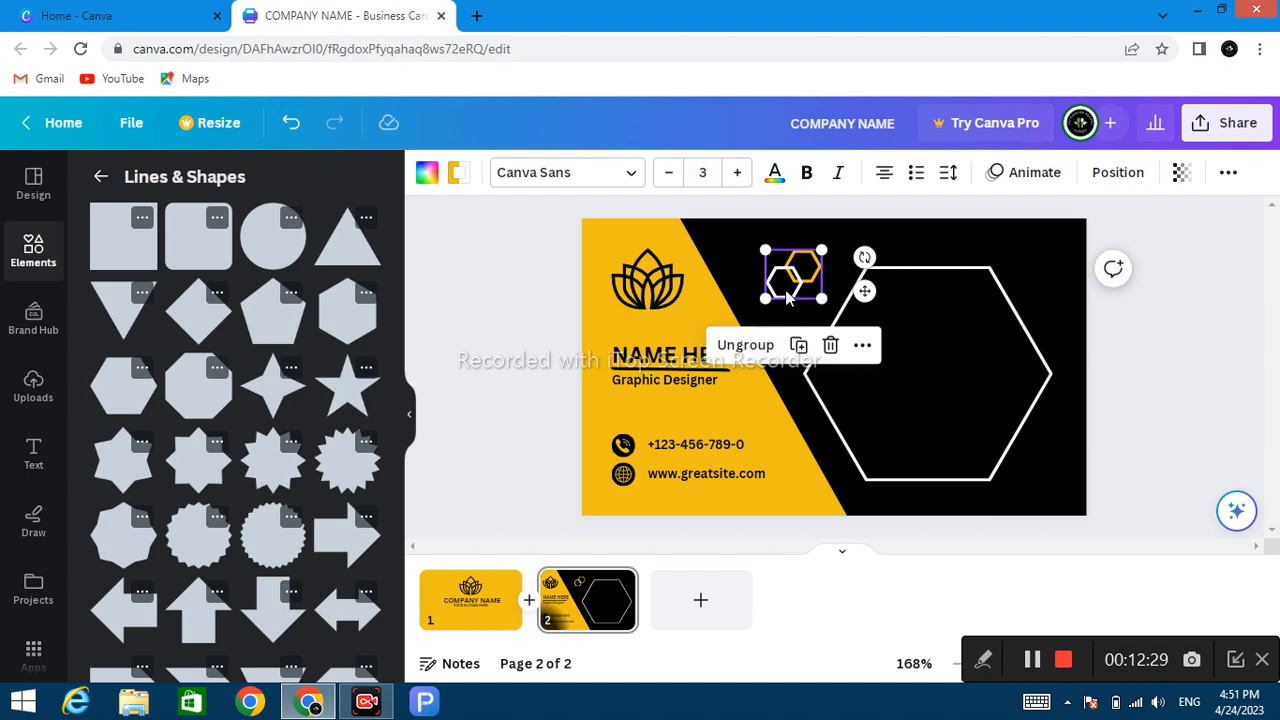
key("ctrl+d")
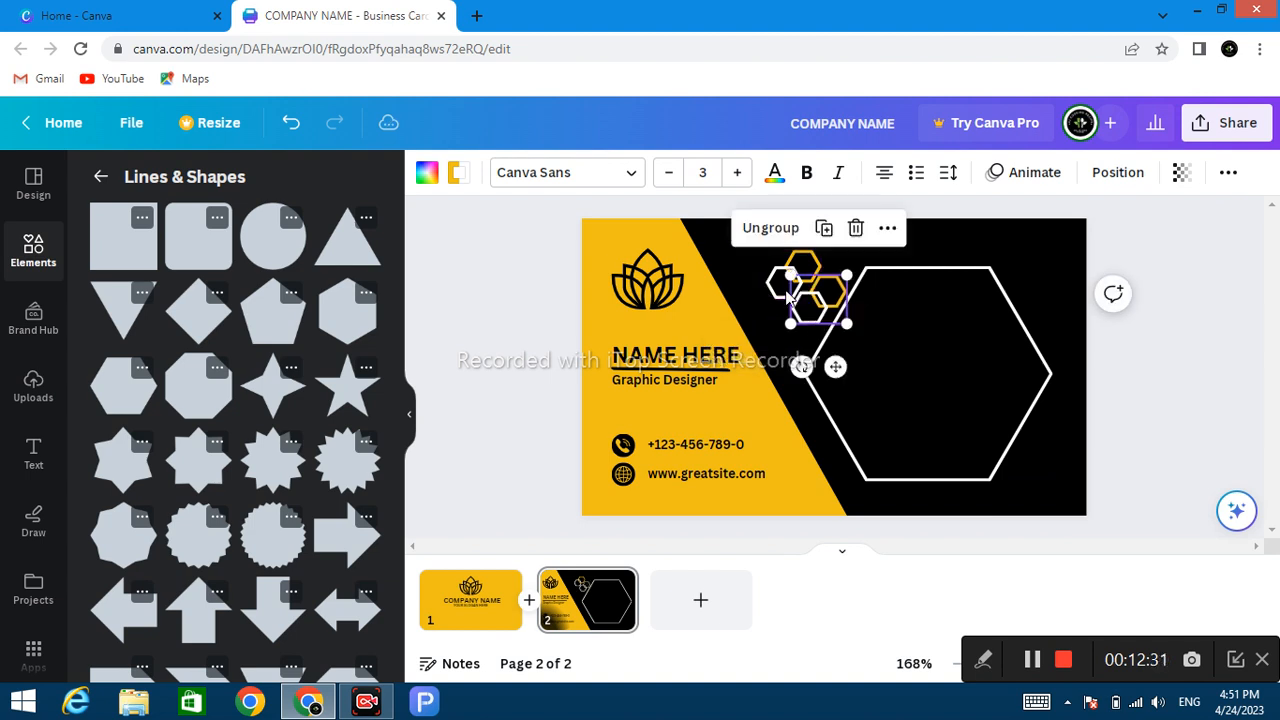
left_click_drag(828, 310, 1040, 459)
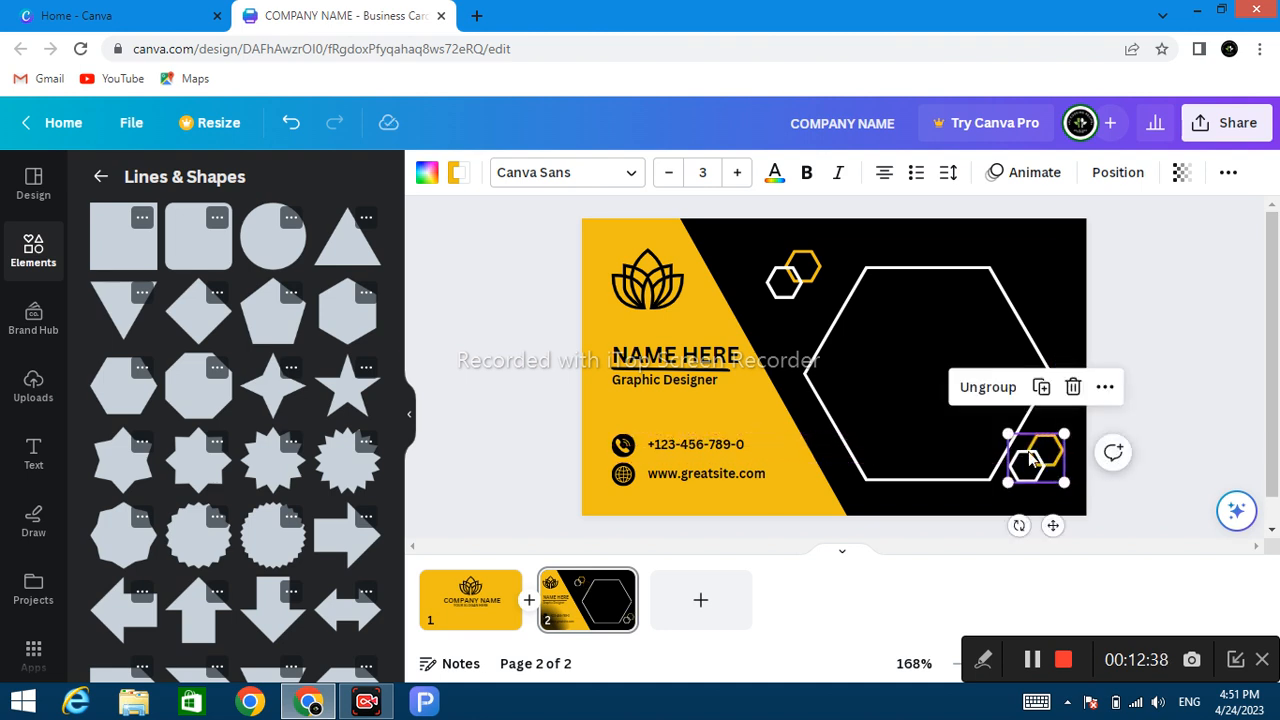
Move the upper small hexagon group closer to the large hexagon's upper-left side, level with its top edge
left_click(800, 285)
left_click_drag(800, 285, 822, 300)
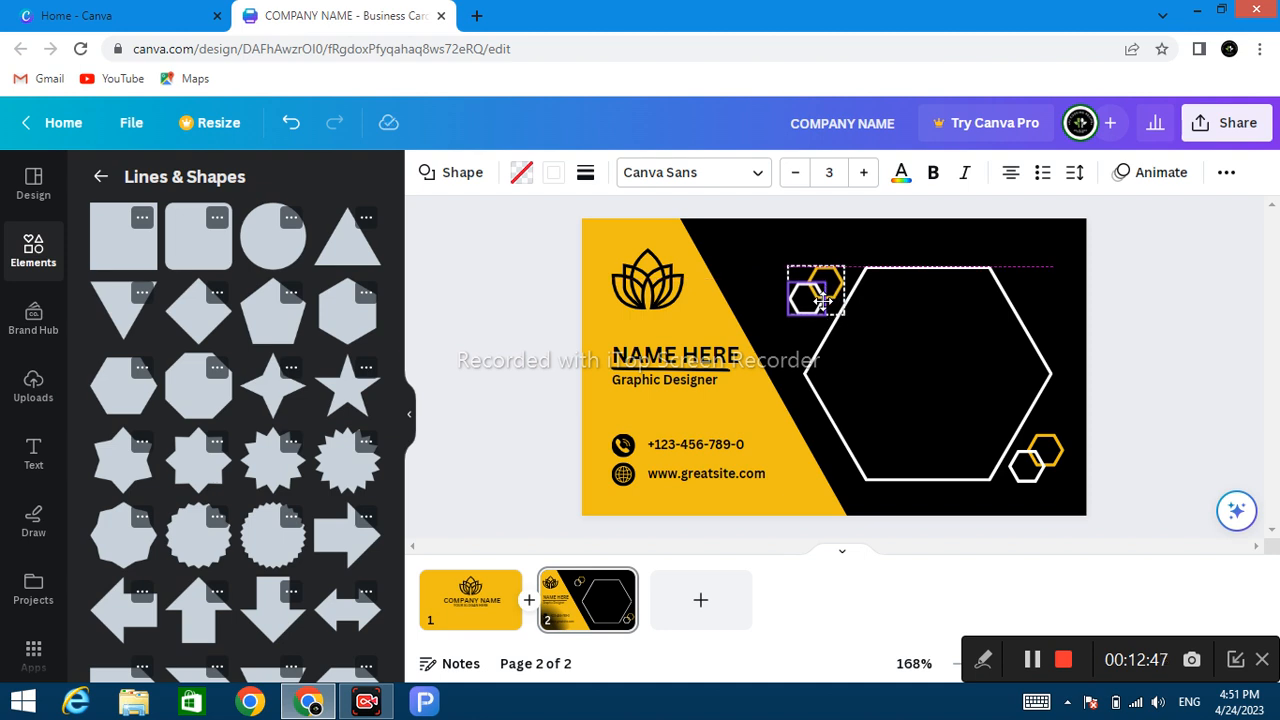
left_click_drag(822, 300, 824, 304)
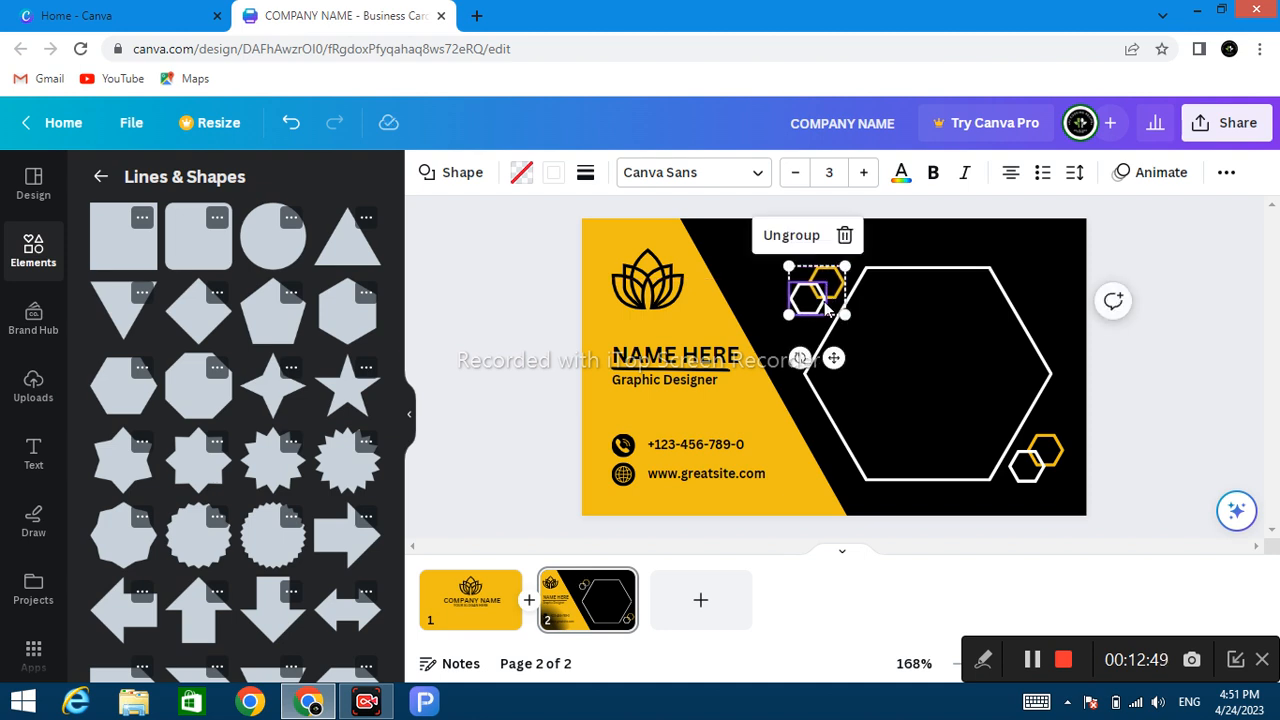
left_click(899, 340)
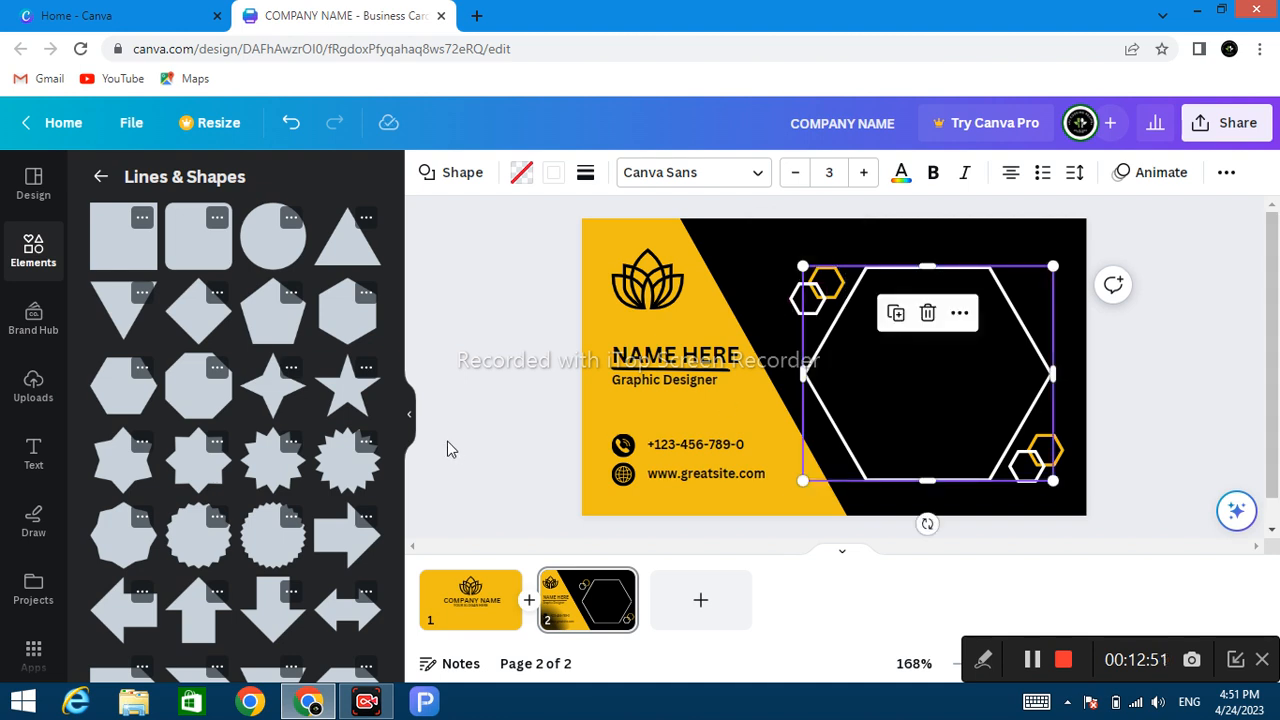
left_click(449, 368)
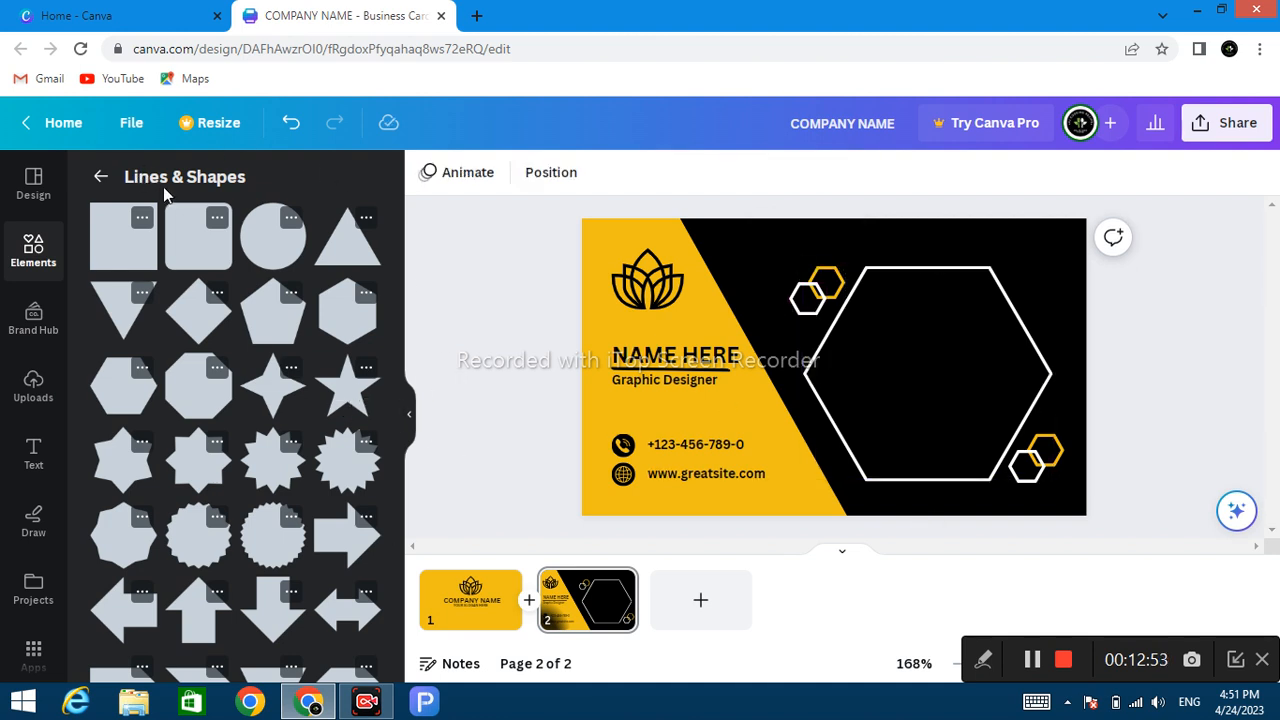
Search the elements library for "frames" and show all results in the Frames category
left_click(97, 178)
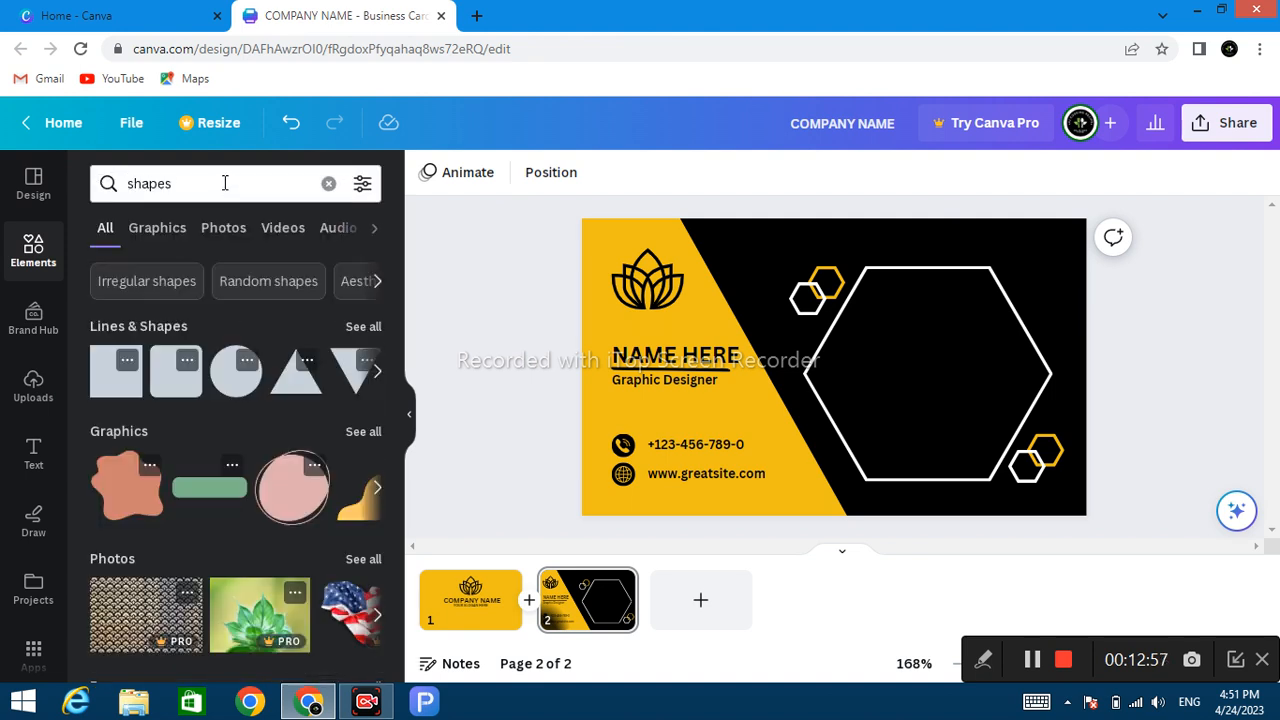
left_click(225, 183)
key("BackSpace")
key("BackSpace")
key("BackSpace")
key("BackSpace")
key("BackSpace")
key("BackSpace")
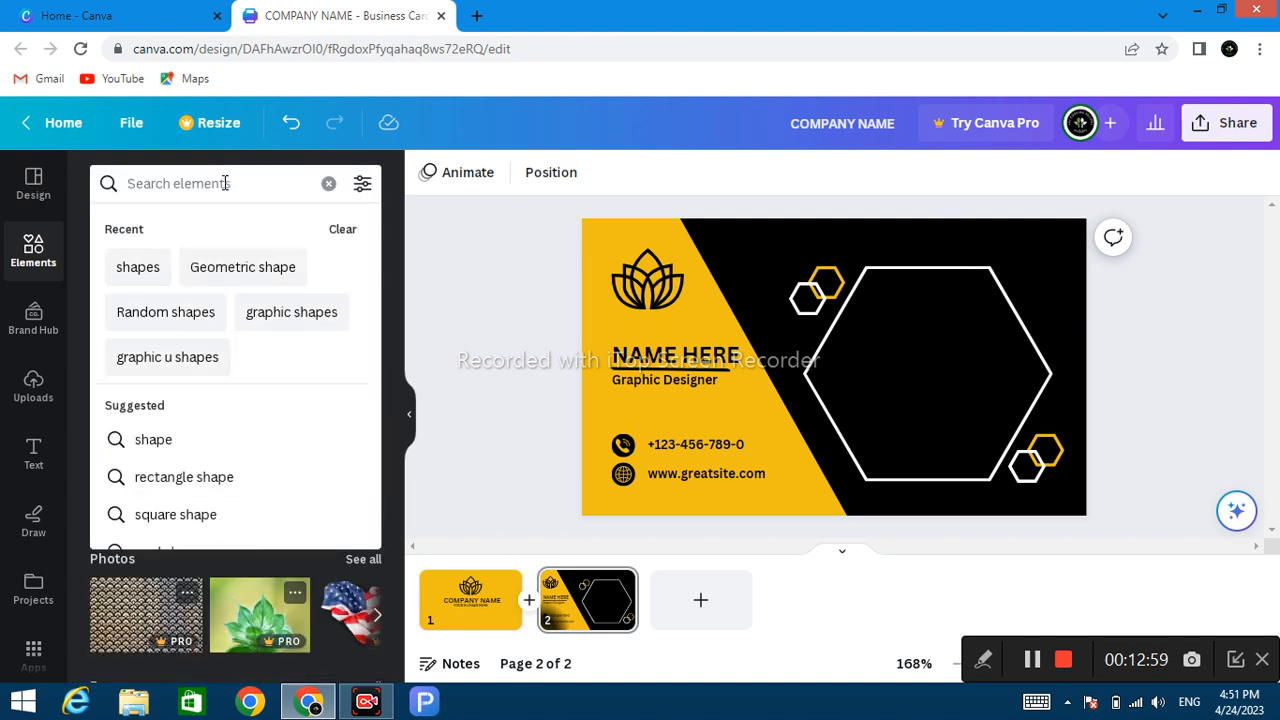
type("frames")
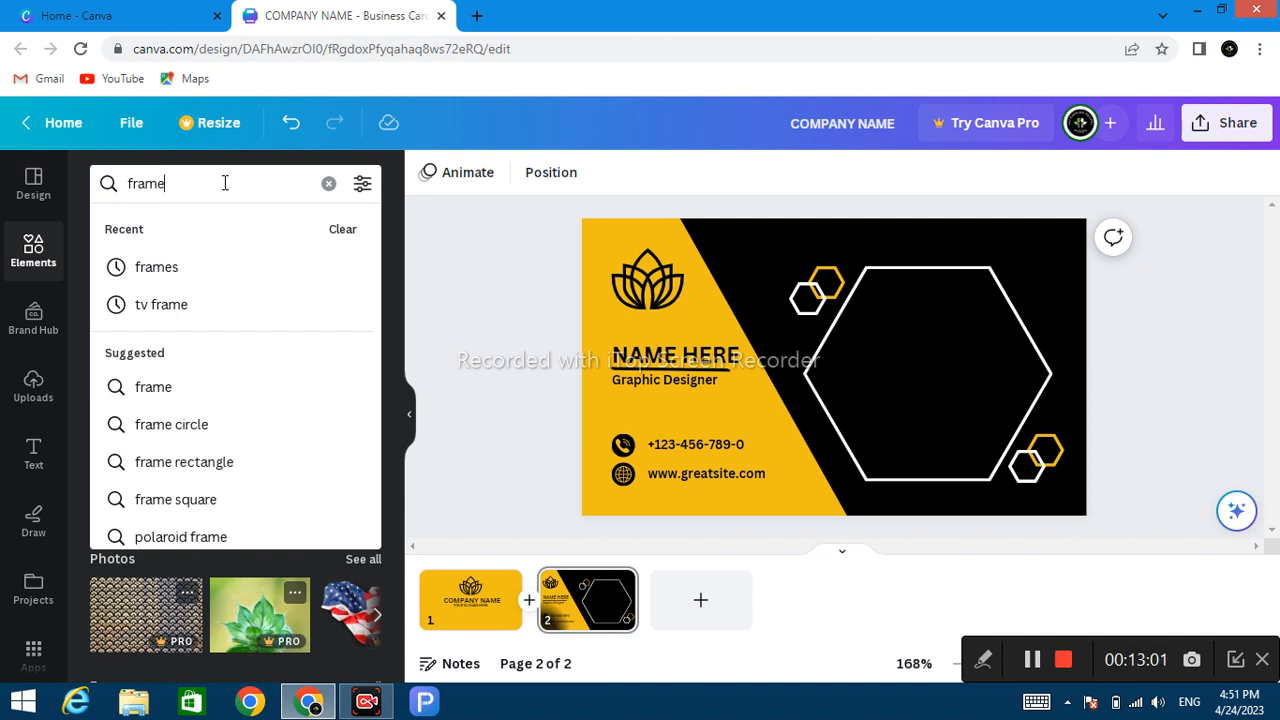
key("Return")
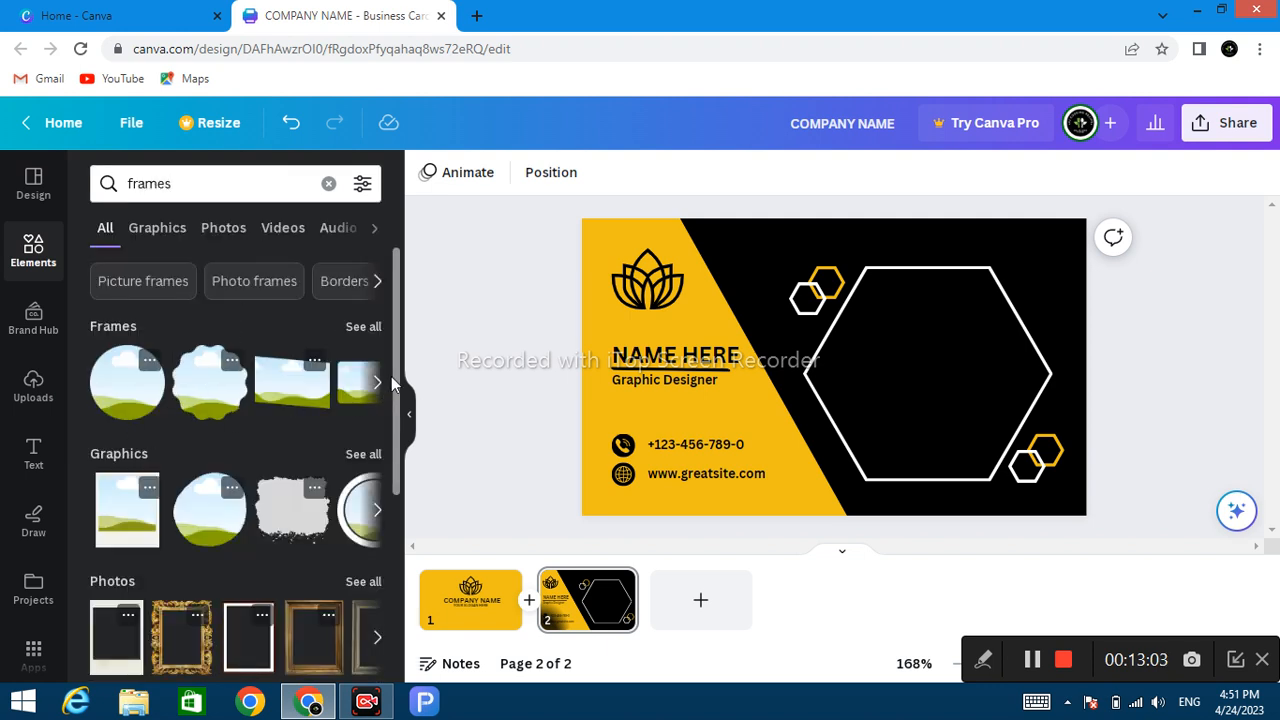
left_click(362, 328)
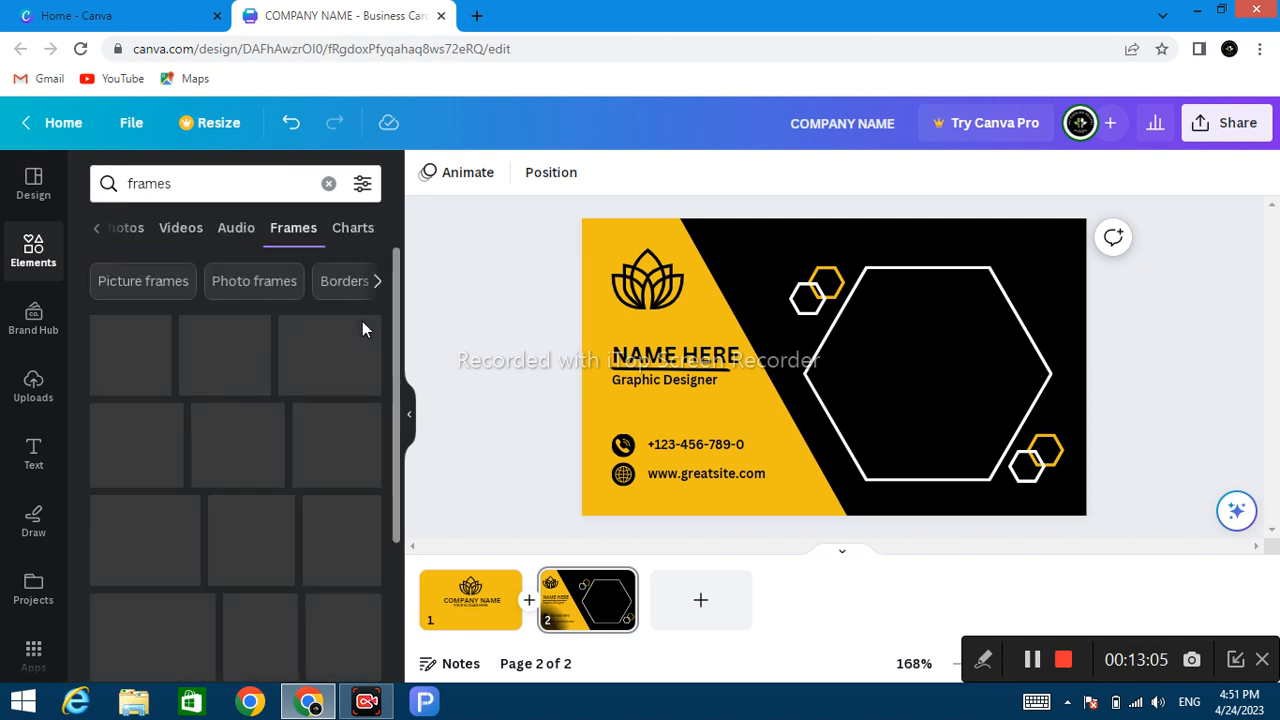
Find the plain horizontal hexagon frame among the results and add it to page 2
scroll(395, 508, "down", 3)
scroll(395, 508, "down", 10)
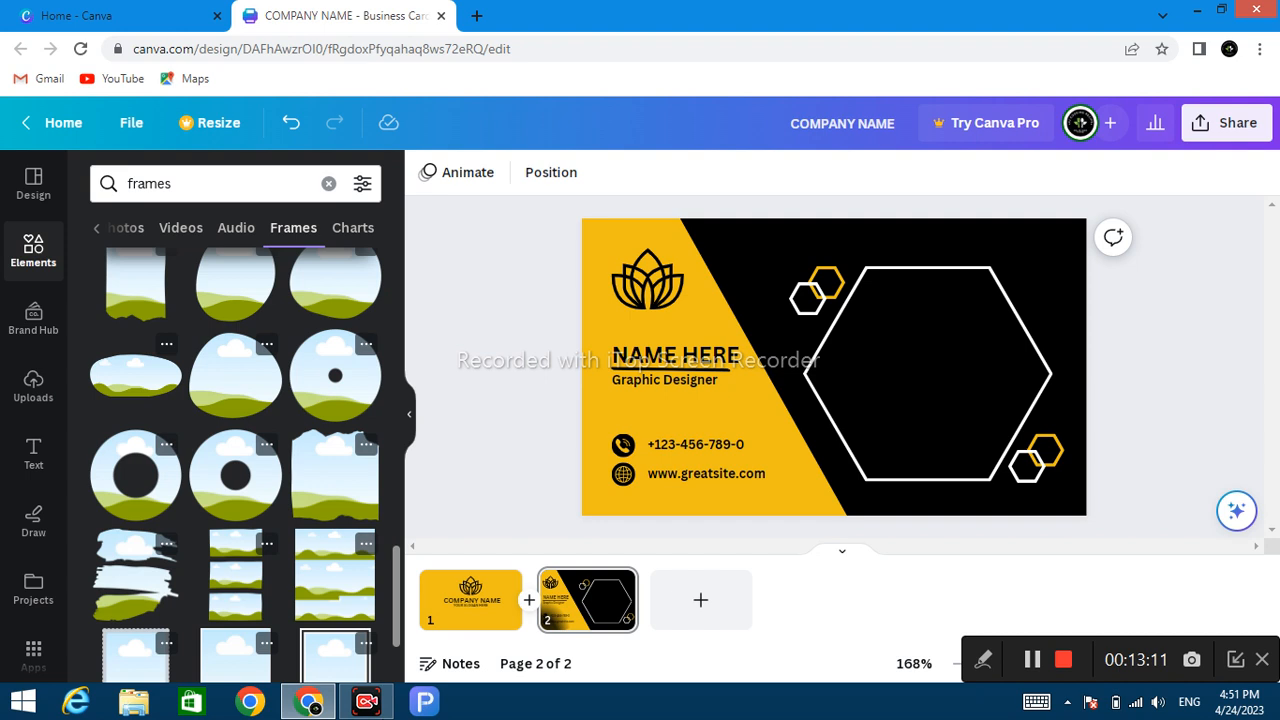
scroll(397, 614, "down", 5)
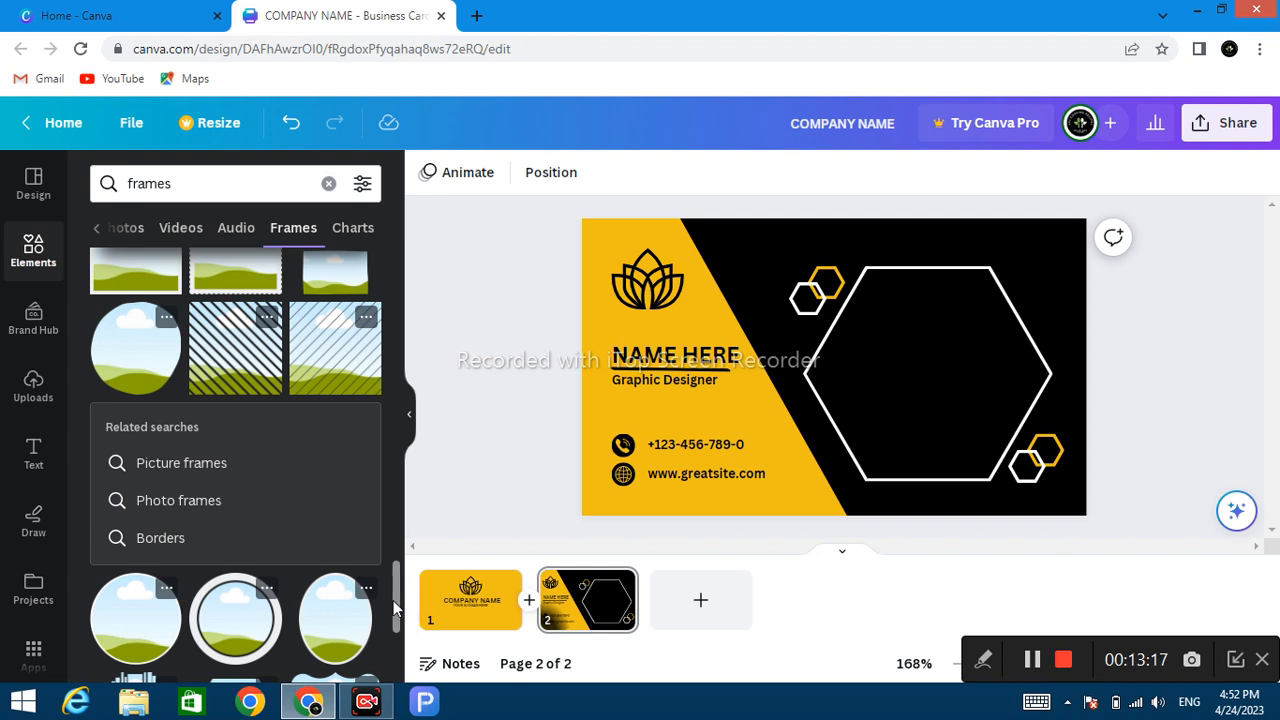
left_click_drag(395, 620, 395, 622)
scroll(397, 626, "down", 4)
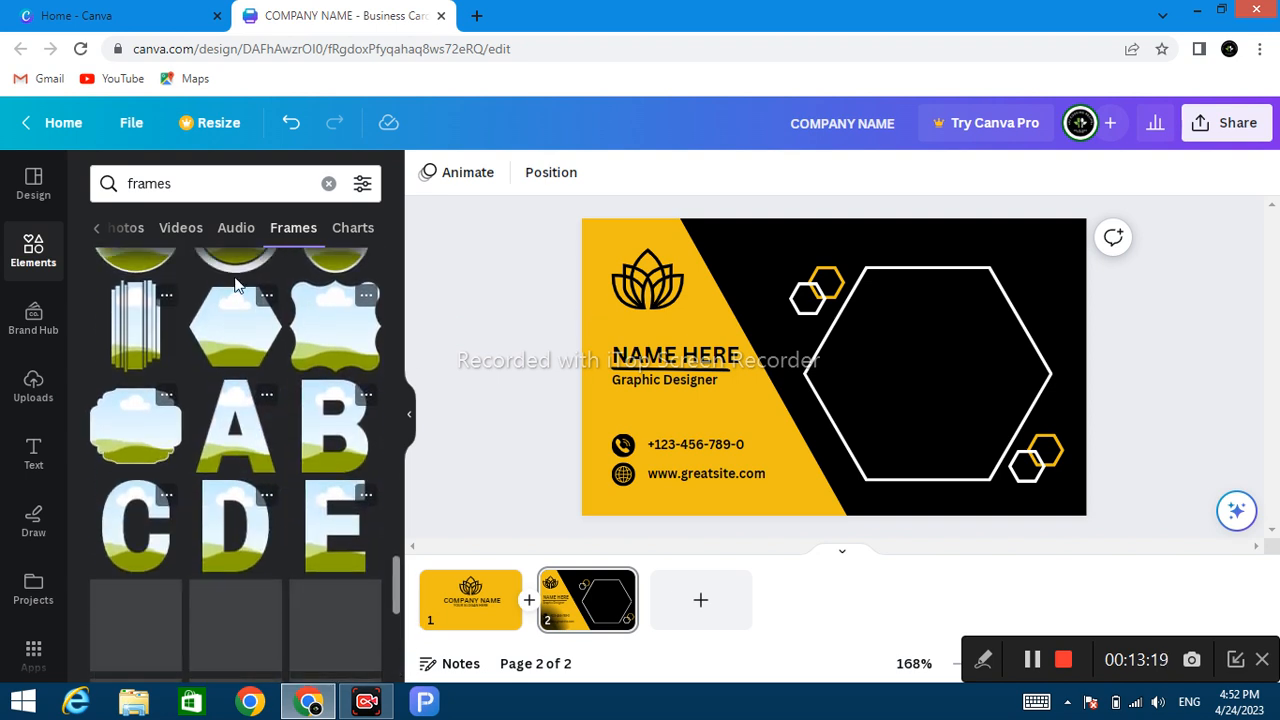
left_click(222, 345)
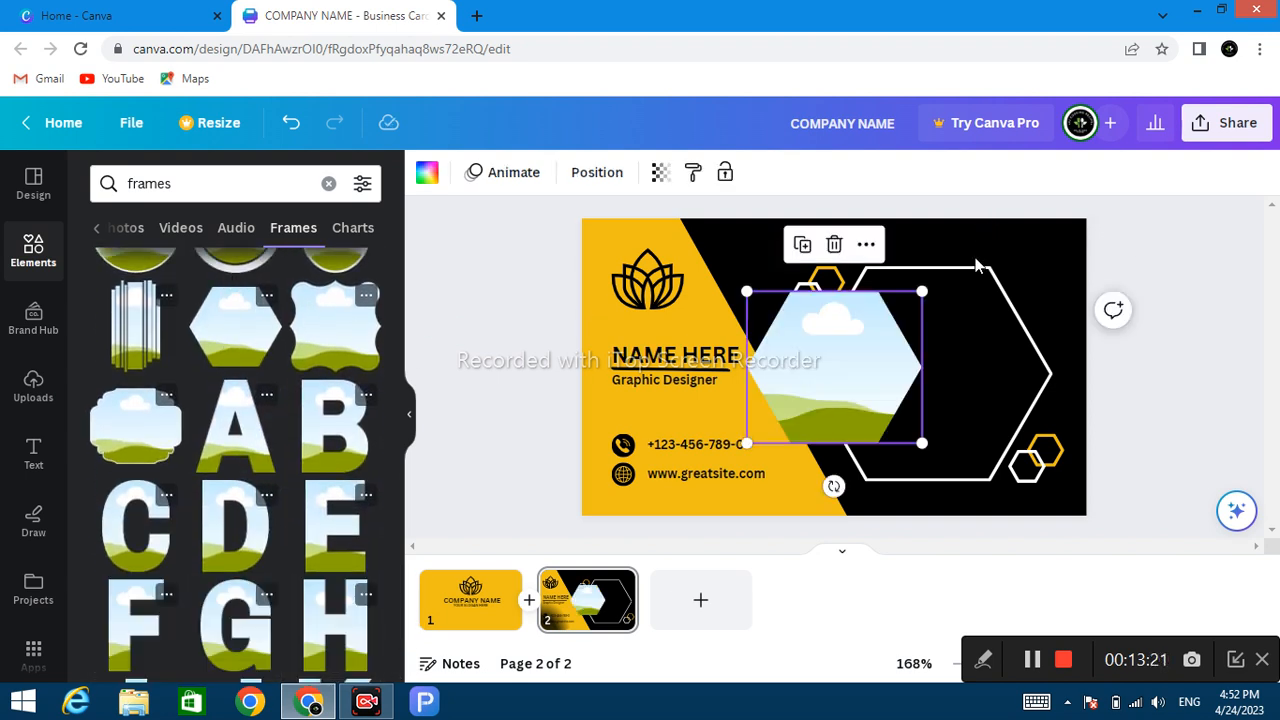
Move the hexagon frame into the large white hexagon outline and enlarge it to nearly fill the outline, centred with an even gap
left_click_drag(857, 362, 920, 351)
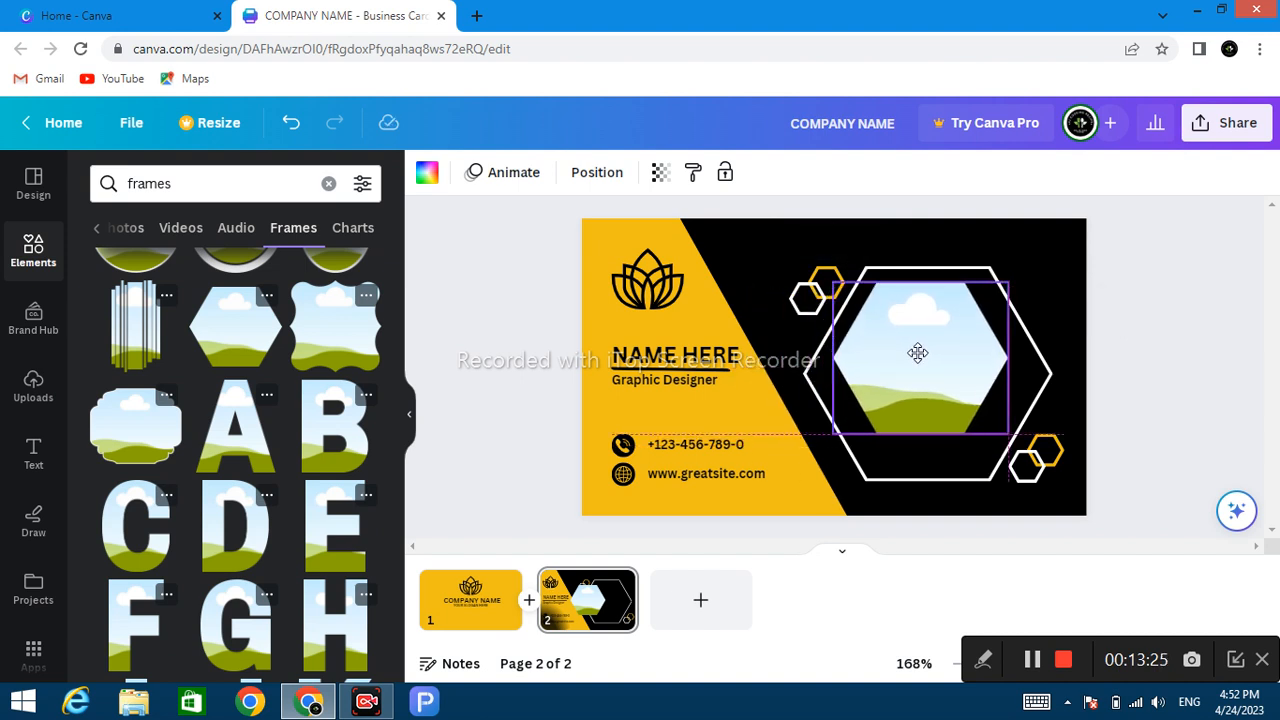
left_click_drag(1008, 437, 1036, 486)
left_click_drag(951, 422, 941, 418)
left_click_drag(1037, 467, 1045, 475)
left_click_drag(963, 415, 957, 403)
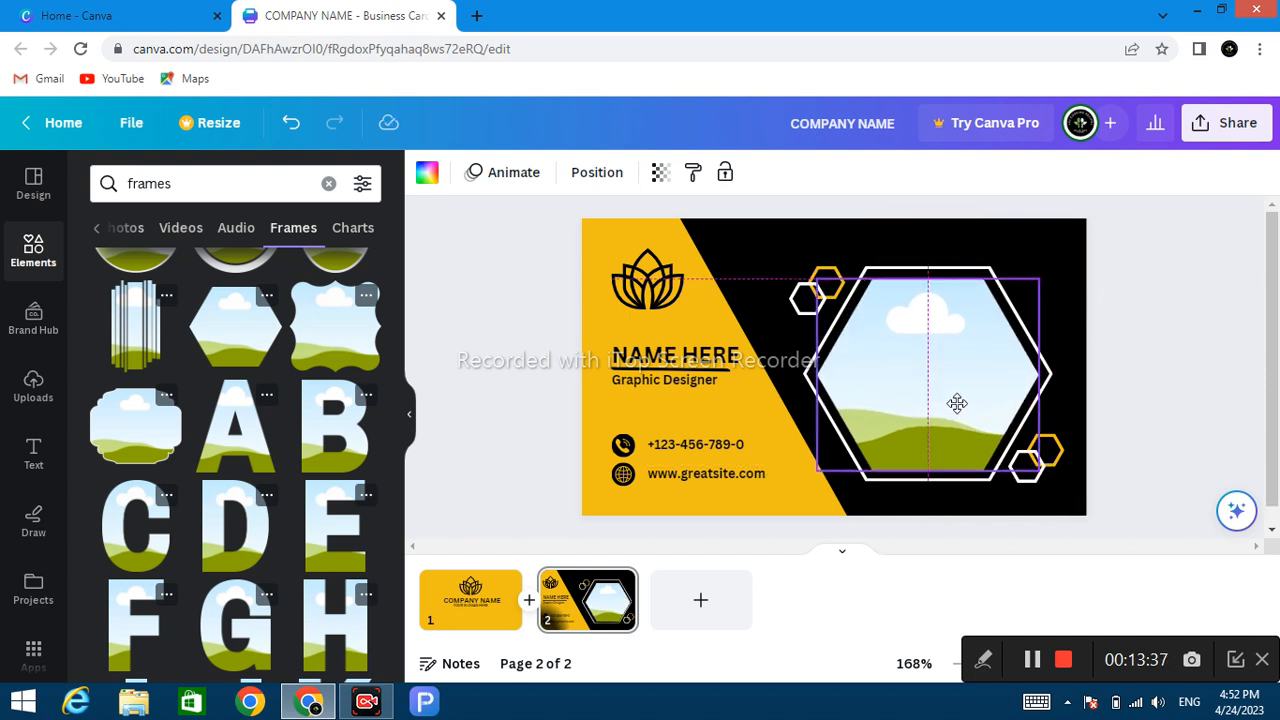
left_click_drag(957, 403, 957, 409)
right_click(1048, 480)
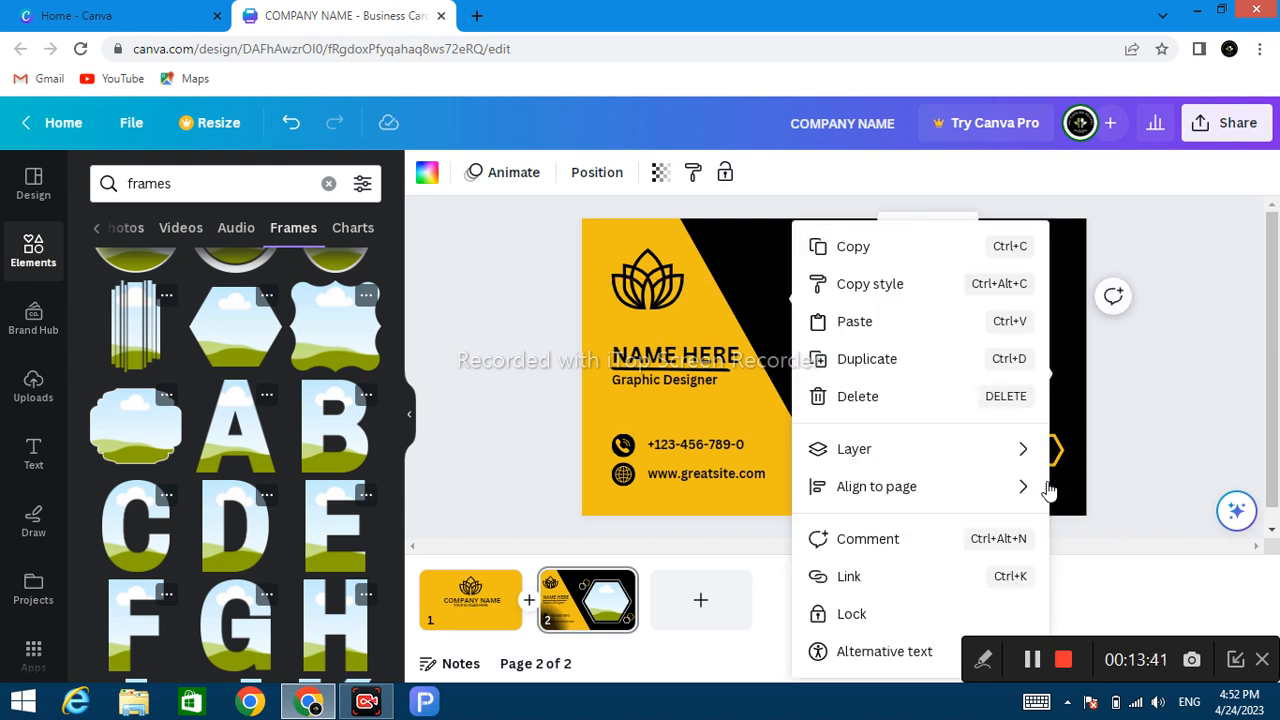
left_click(1137, 427)
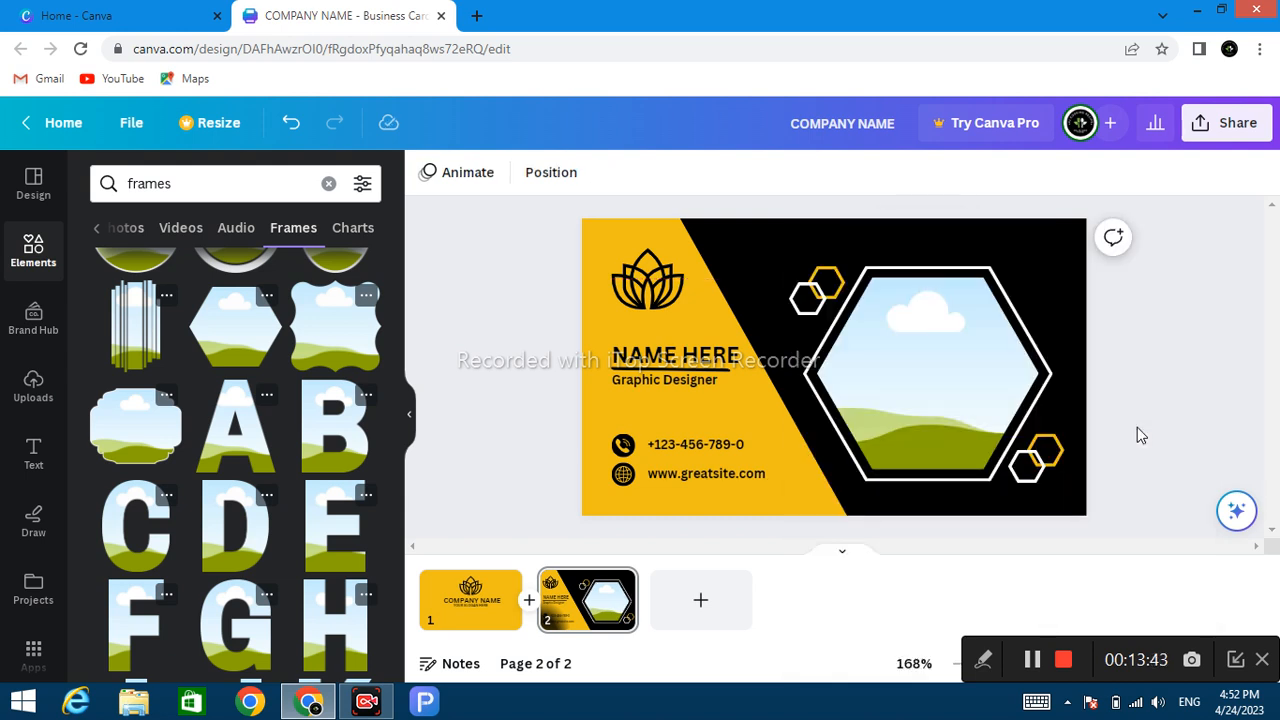
Enlarge the hexagon frame slightly to narrow the gap to the white outline, and recentre it
left_click(972, 426)
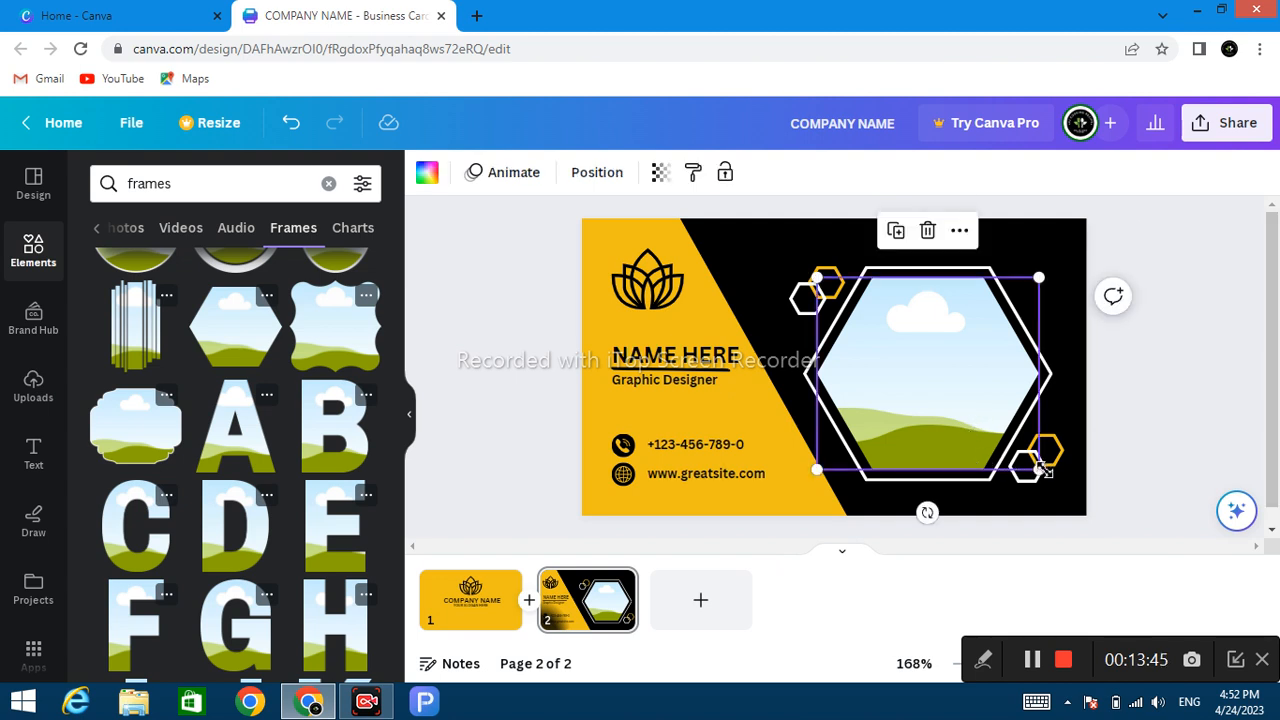
left_click_drag(1042, 470, 1045, 474)
left_click_drag(951, 415, 949, 403)
left_click(1143, 376)
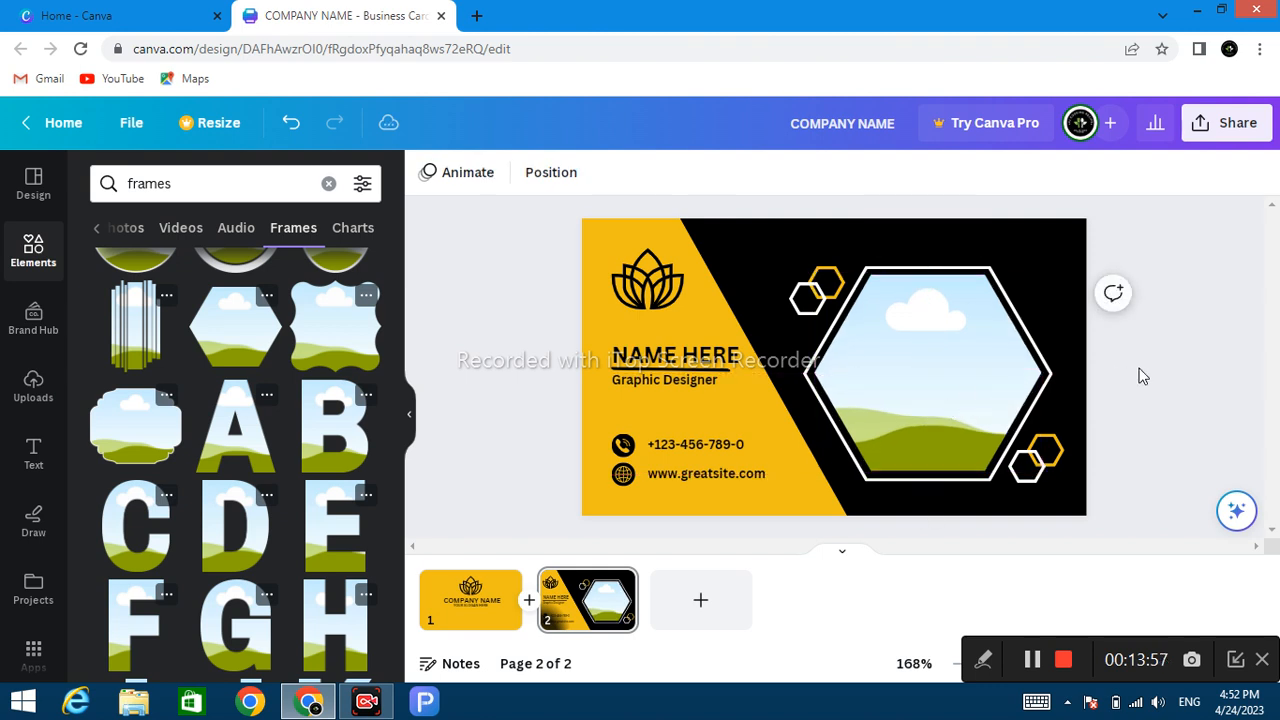
Fill the hexagon frame with the uploaded portrait of the dark-haired woman in black on a grey background
left_click(22, 384)
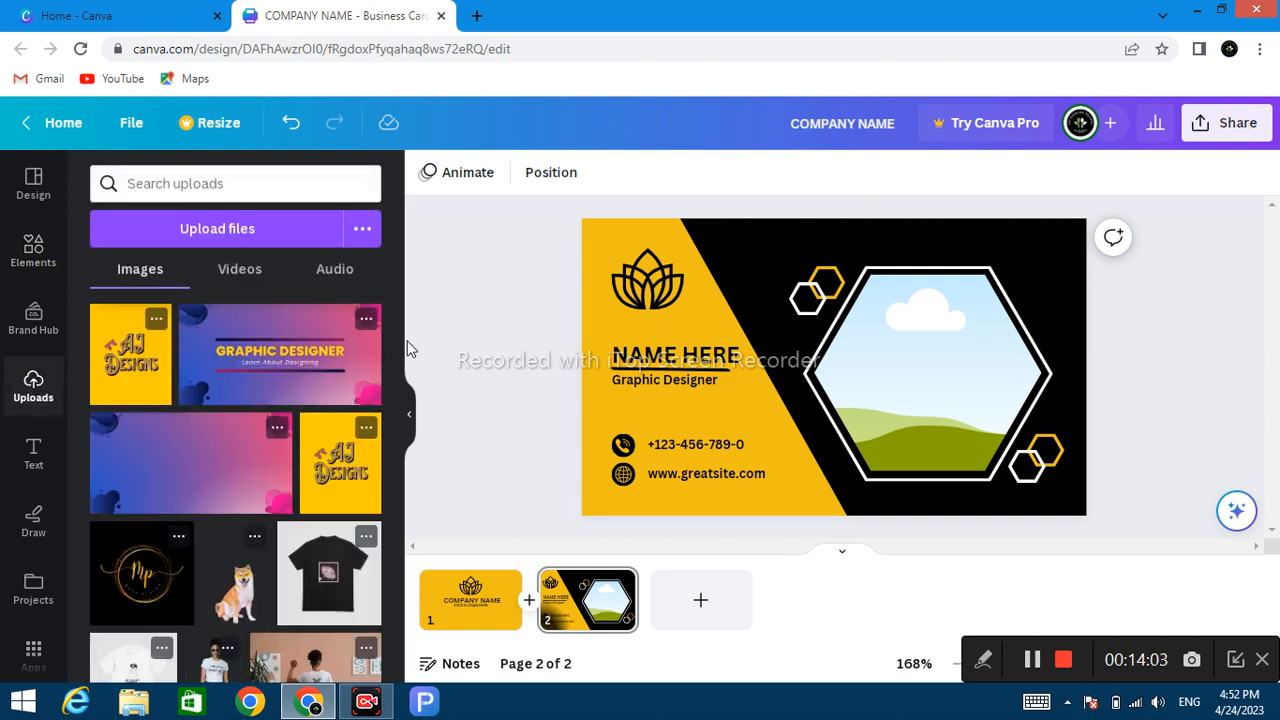
left_click_drag(395, 345, 408, 657)
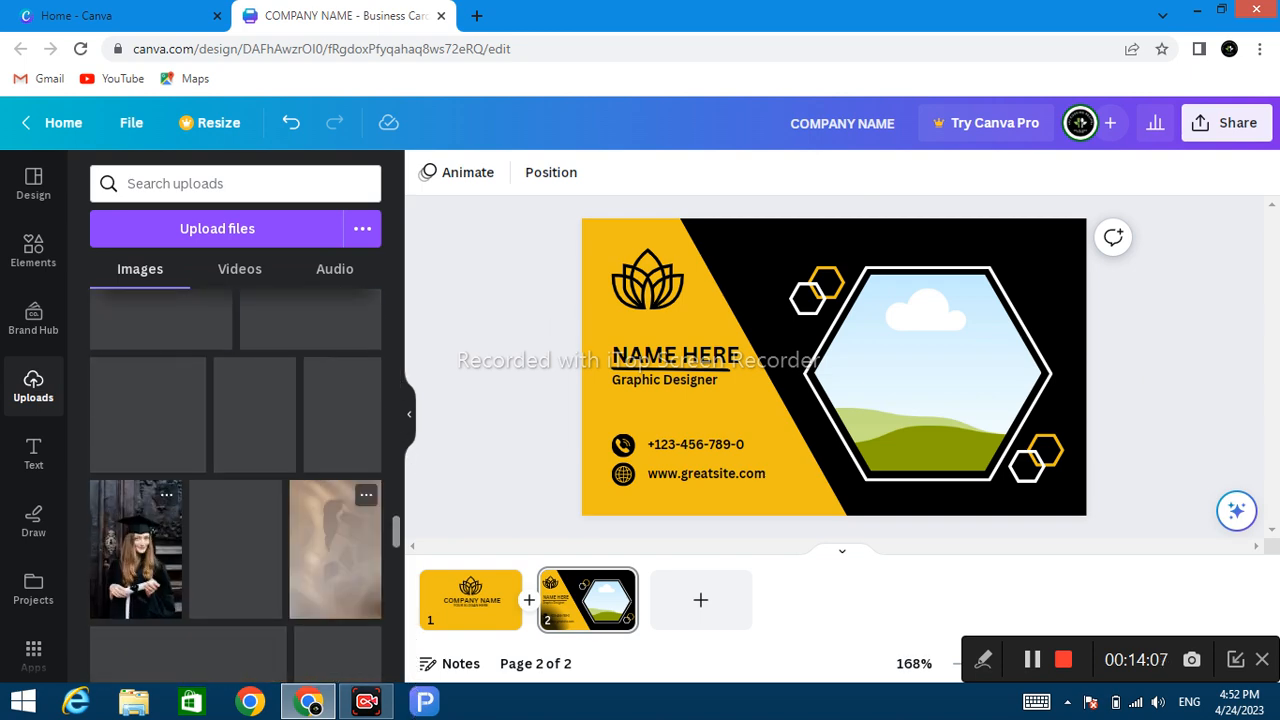
left_click_drag(376, 718, 373, 692)
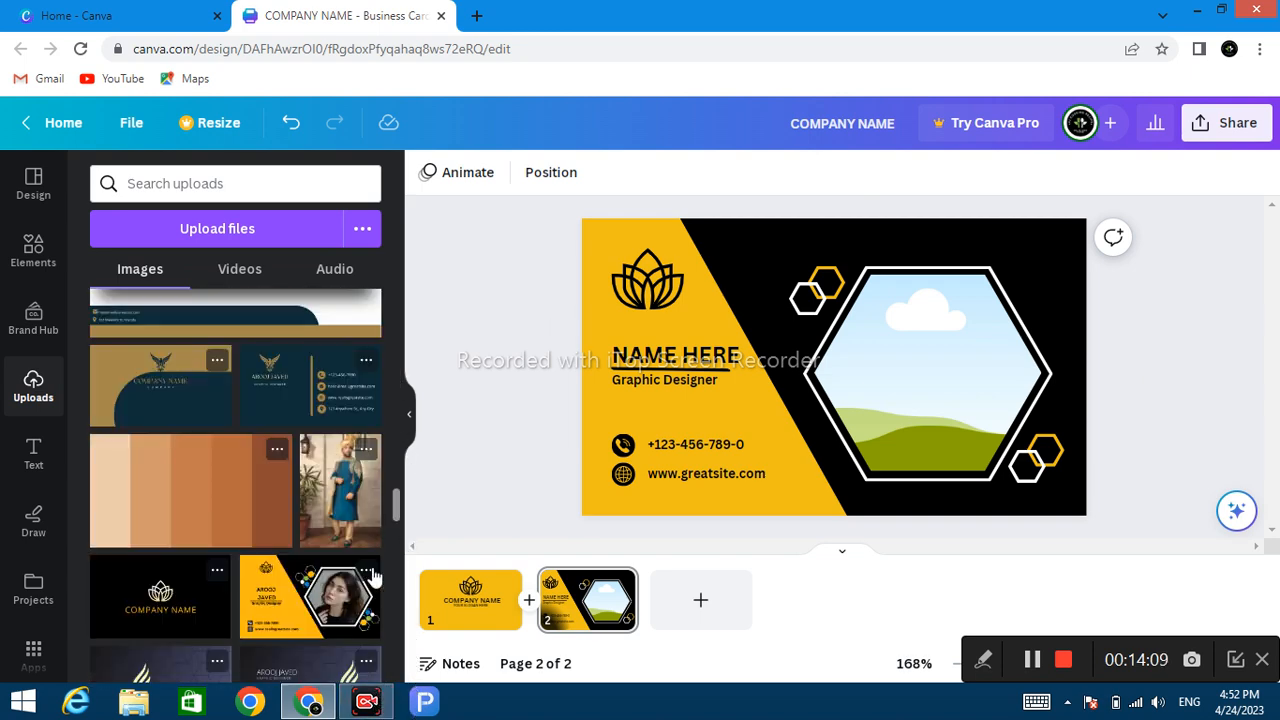
left_click_drag(395, 512, 408, 688)
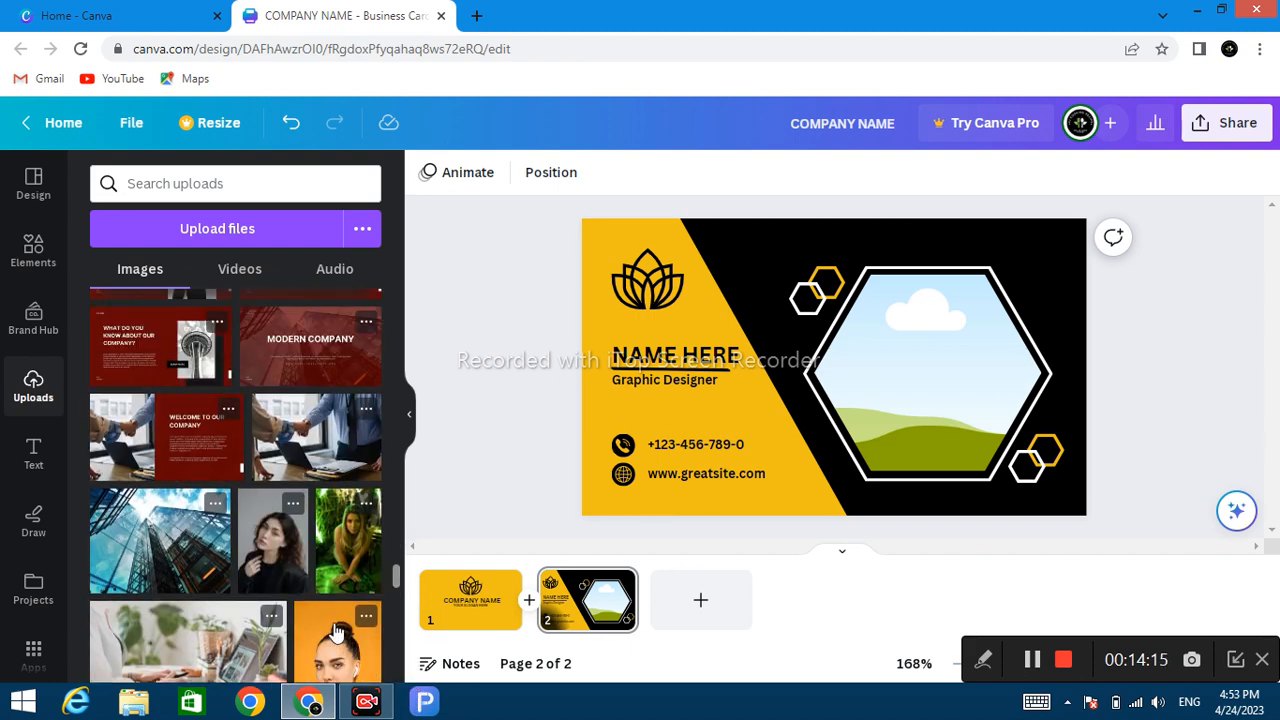
left_click(282, 557)
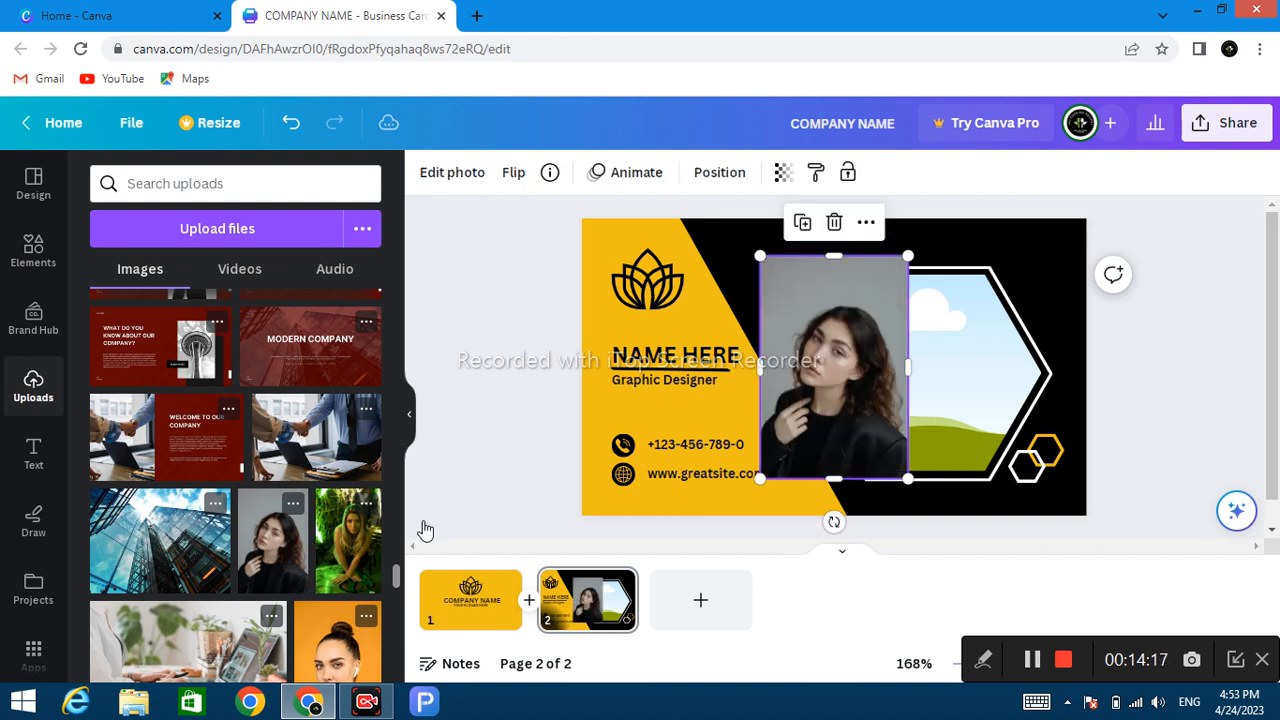
left_click_drag(869, 370, 935, 375)
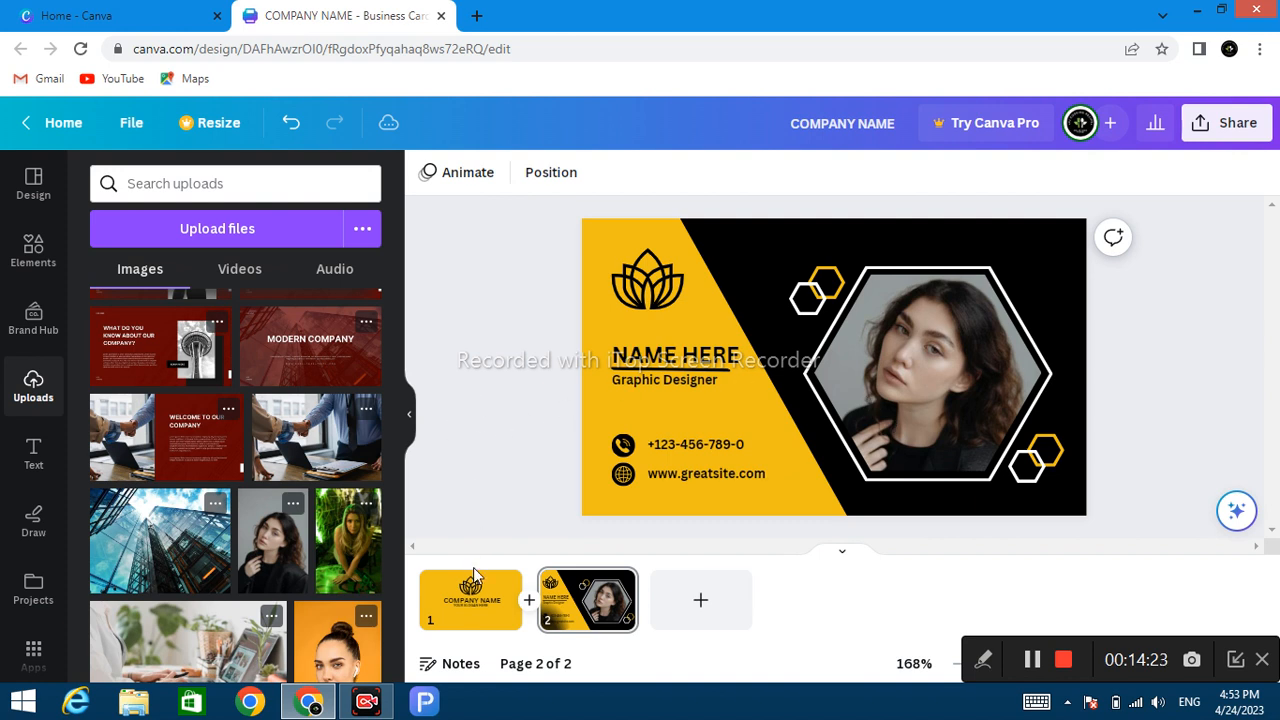
Check both card pages and download all pages of the design as PNG at size 1
left_click(480, 601)
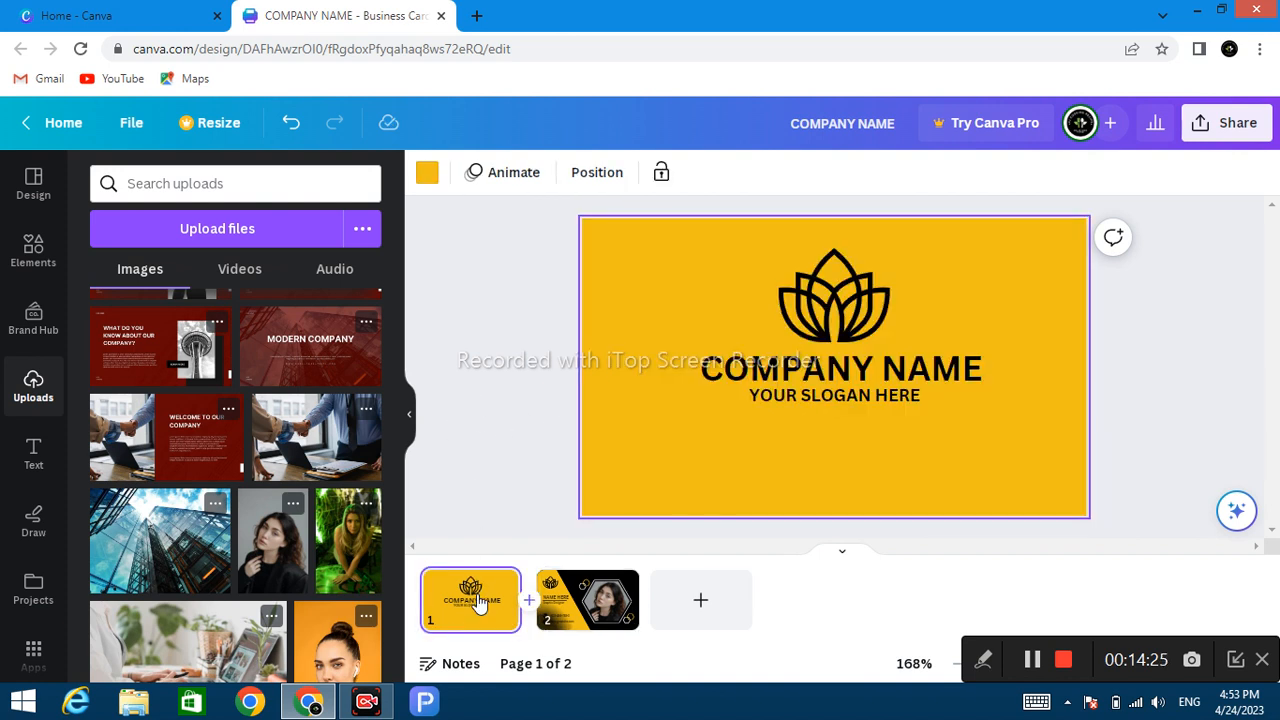
left_click(590, 600)
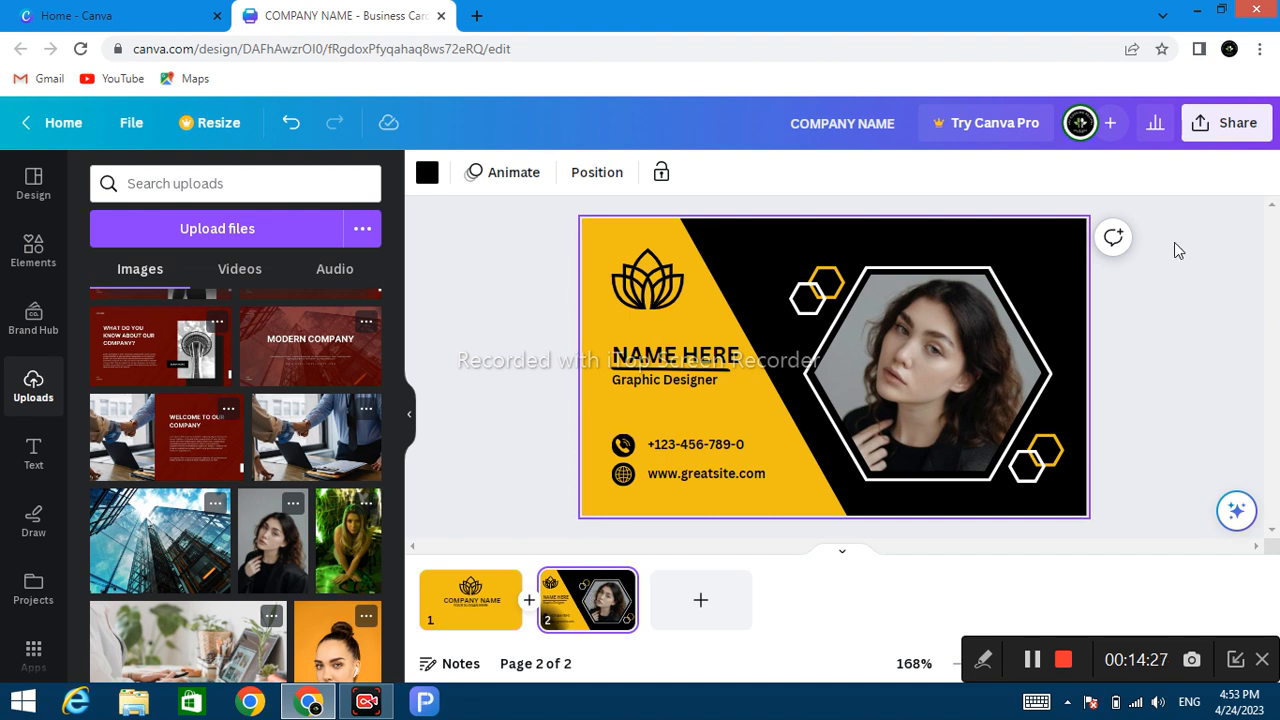
left_click(1237, 122)
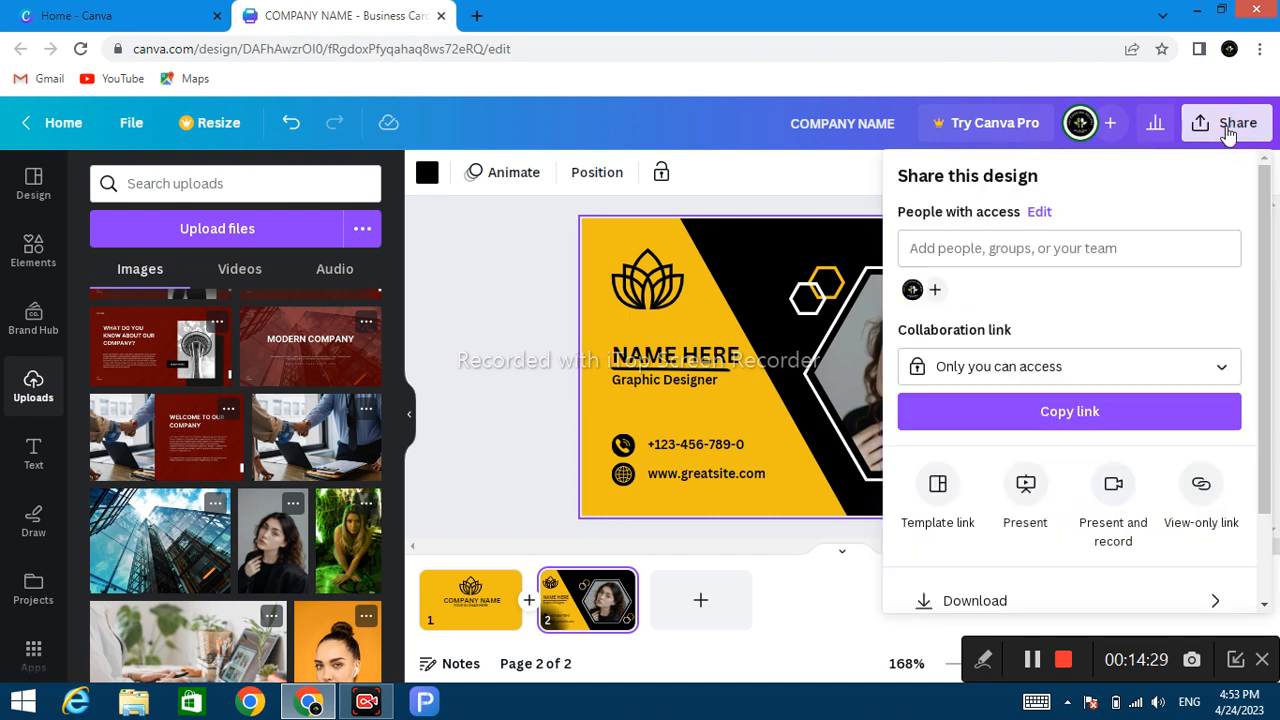
left_click(997, 602)
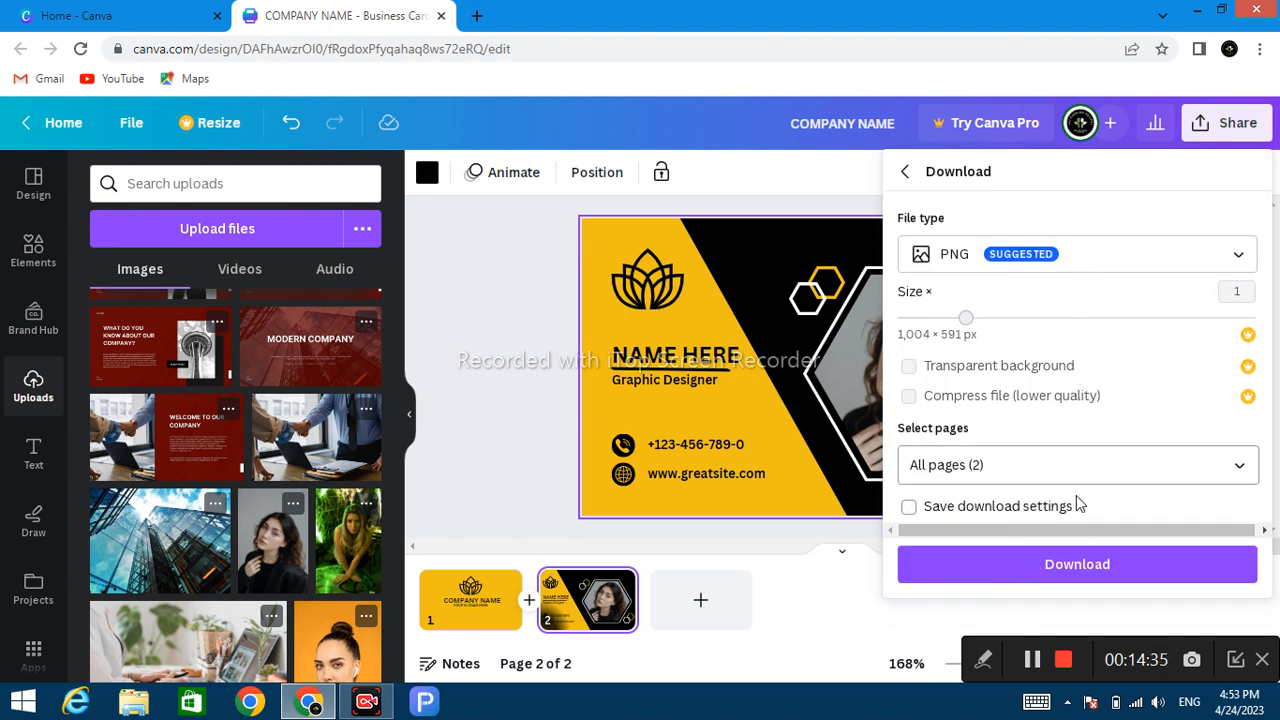
left_click(1053, 571)
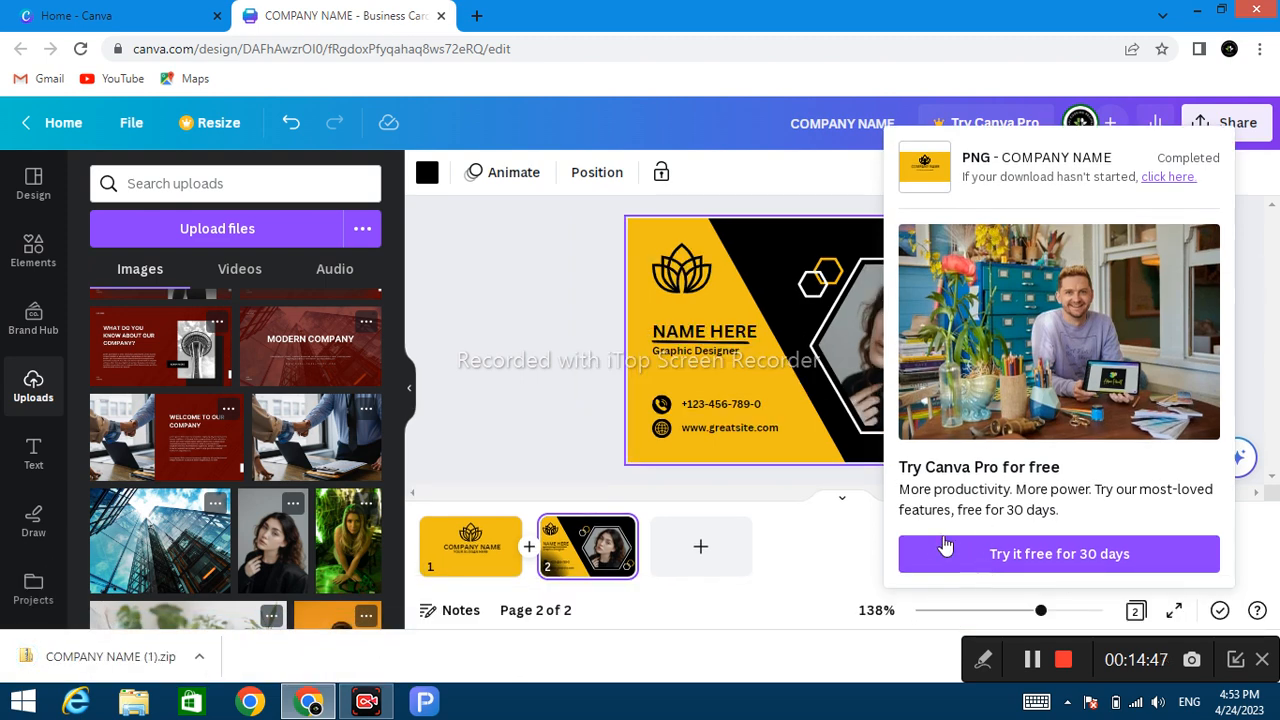
left_click(507, 355)
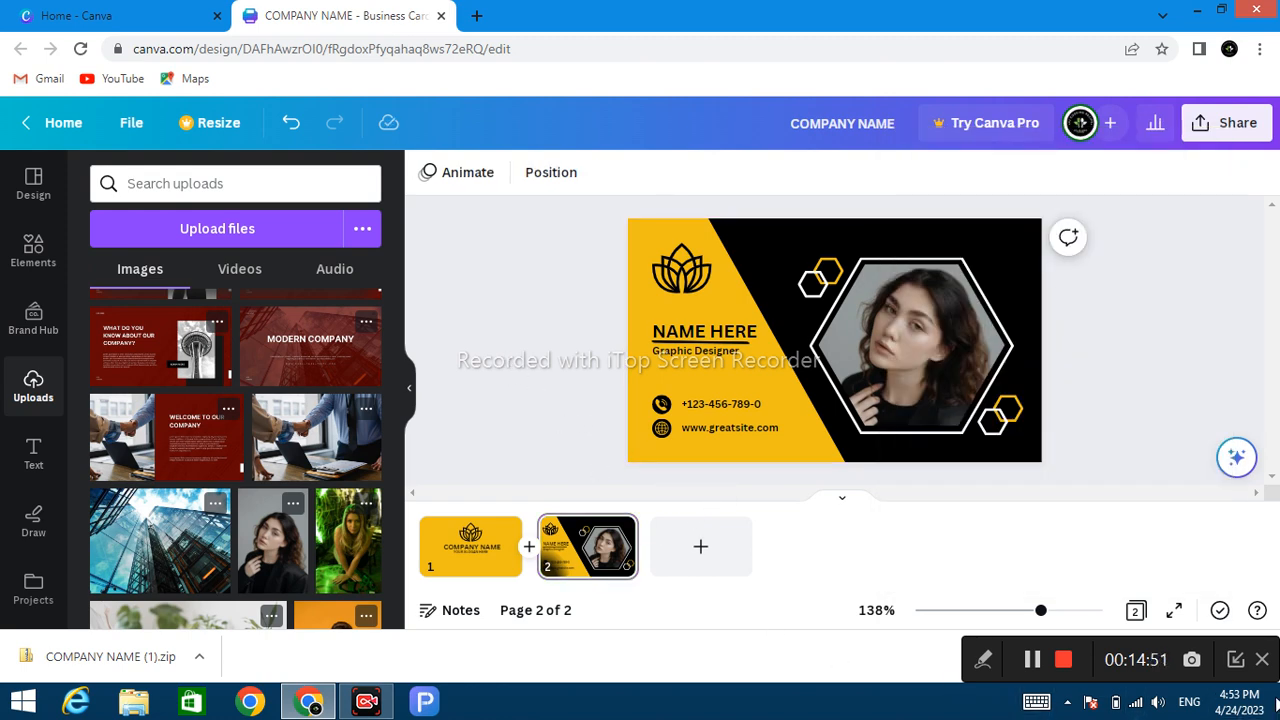